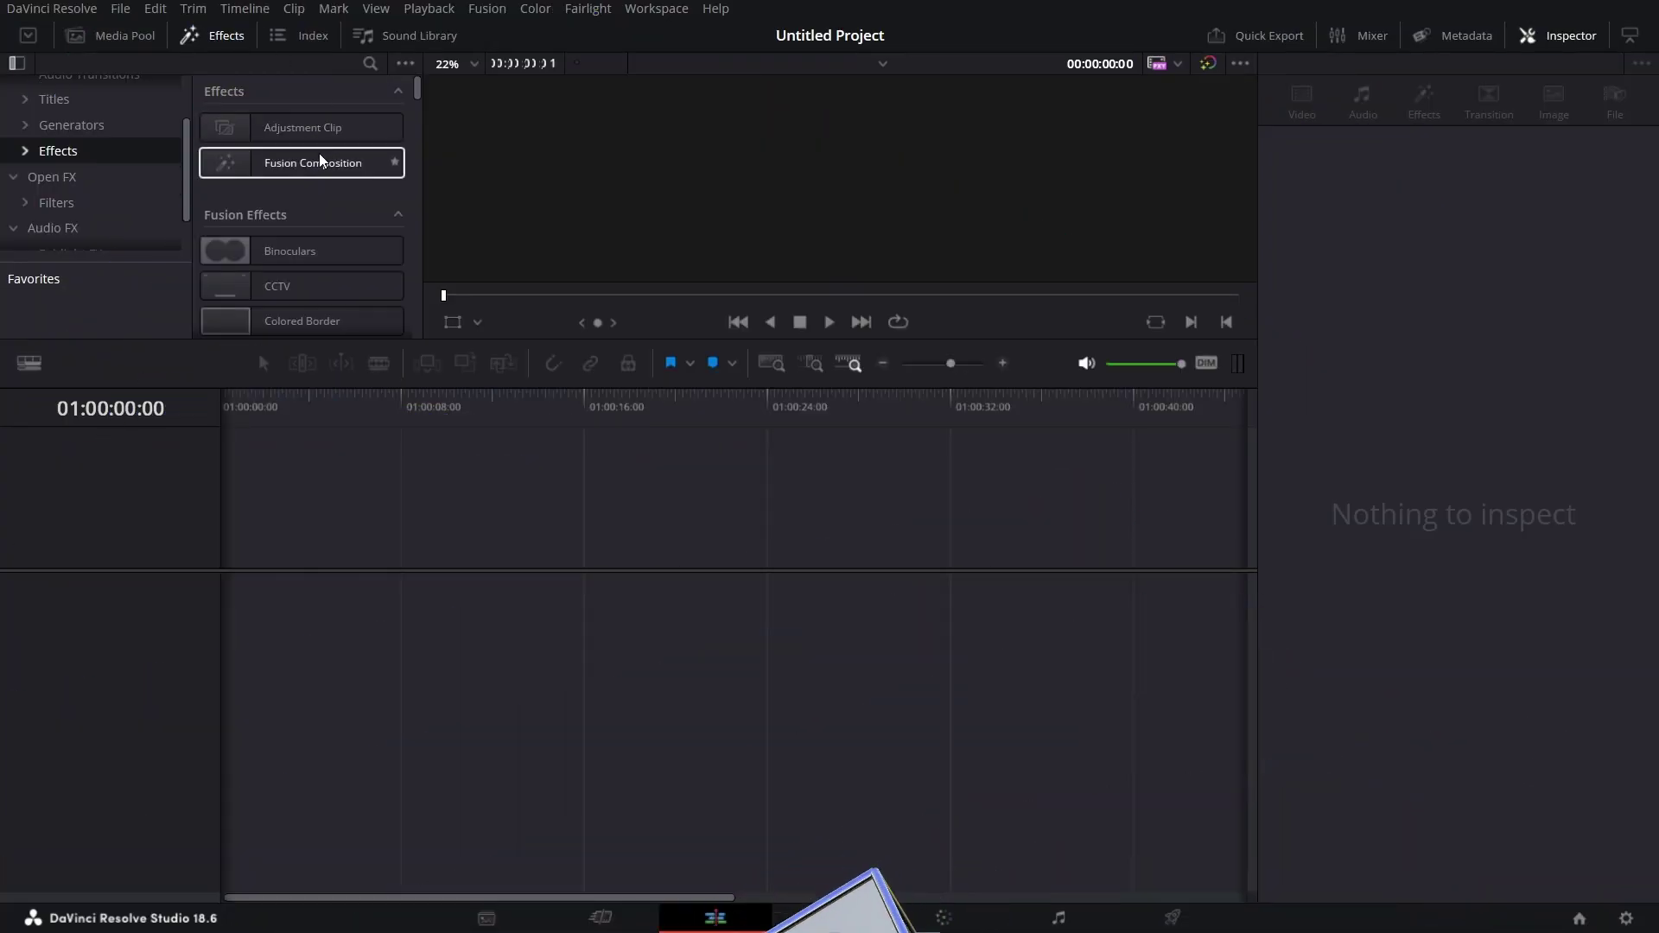
- Add a Fusion Composition to the timeline and open it on the Fusion page
drag(319, 155, 545, 658)
right_click(576, 656)
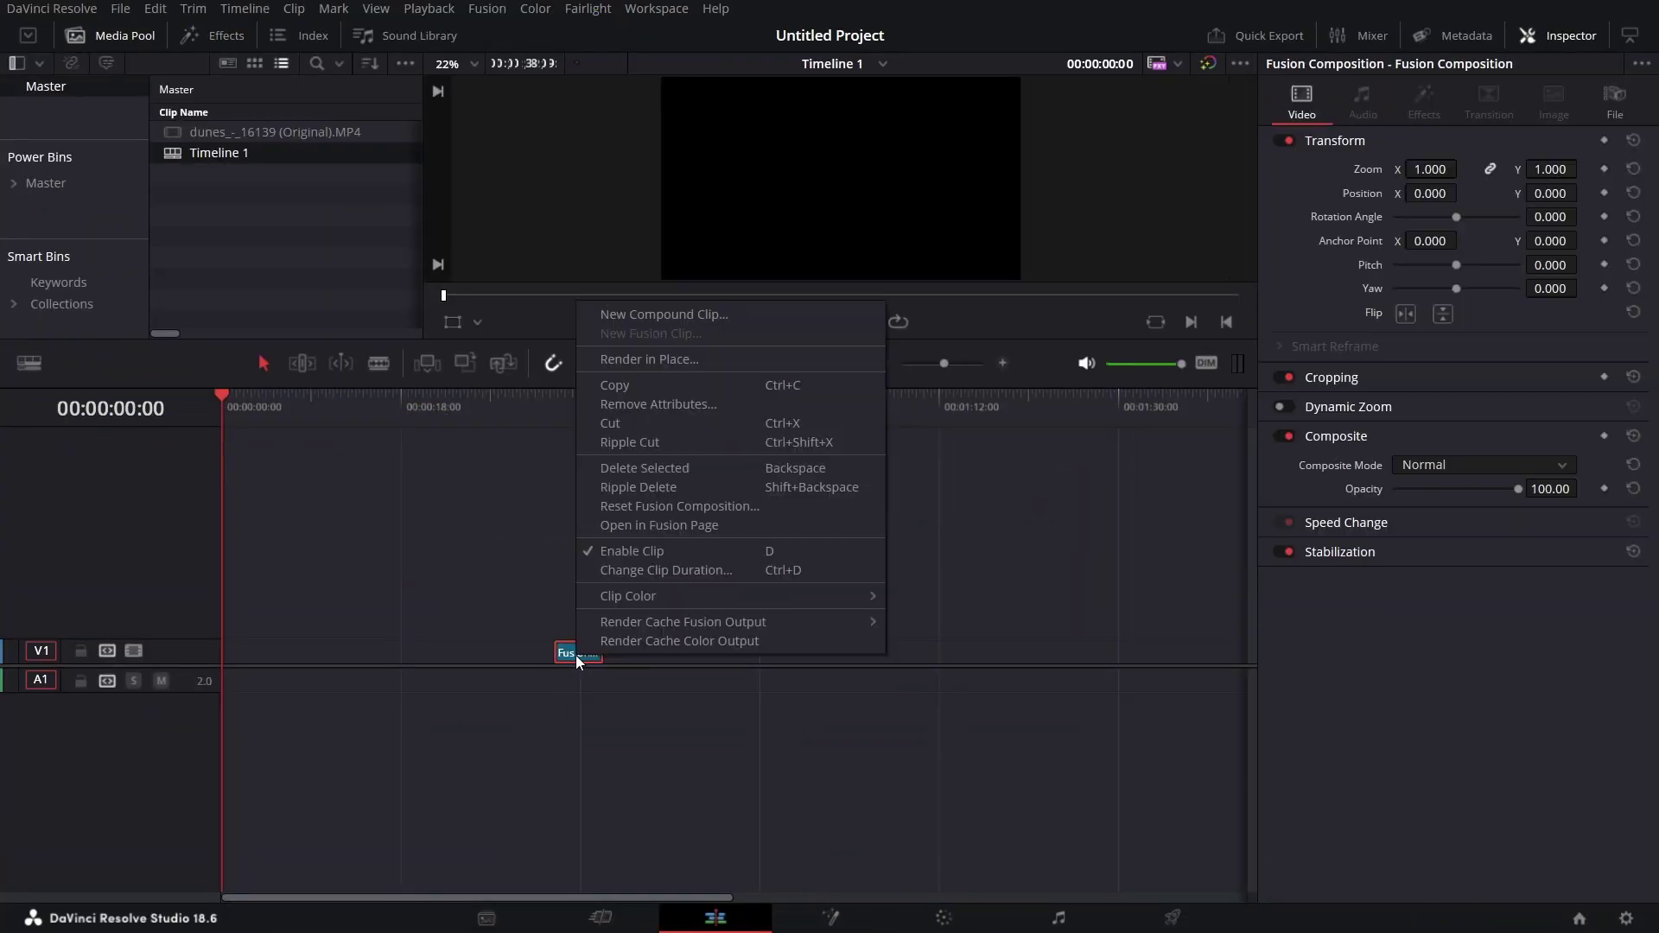
click(688, 526)
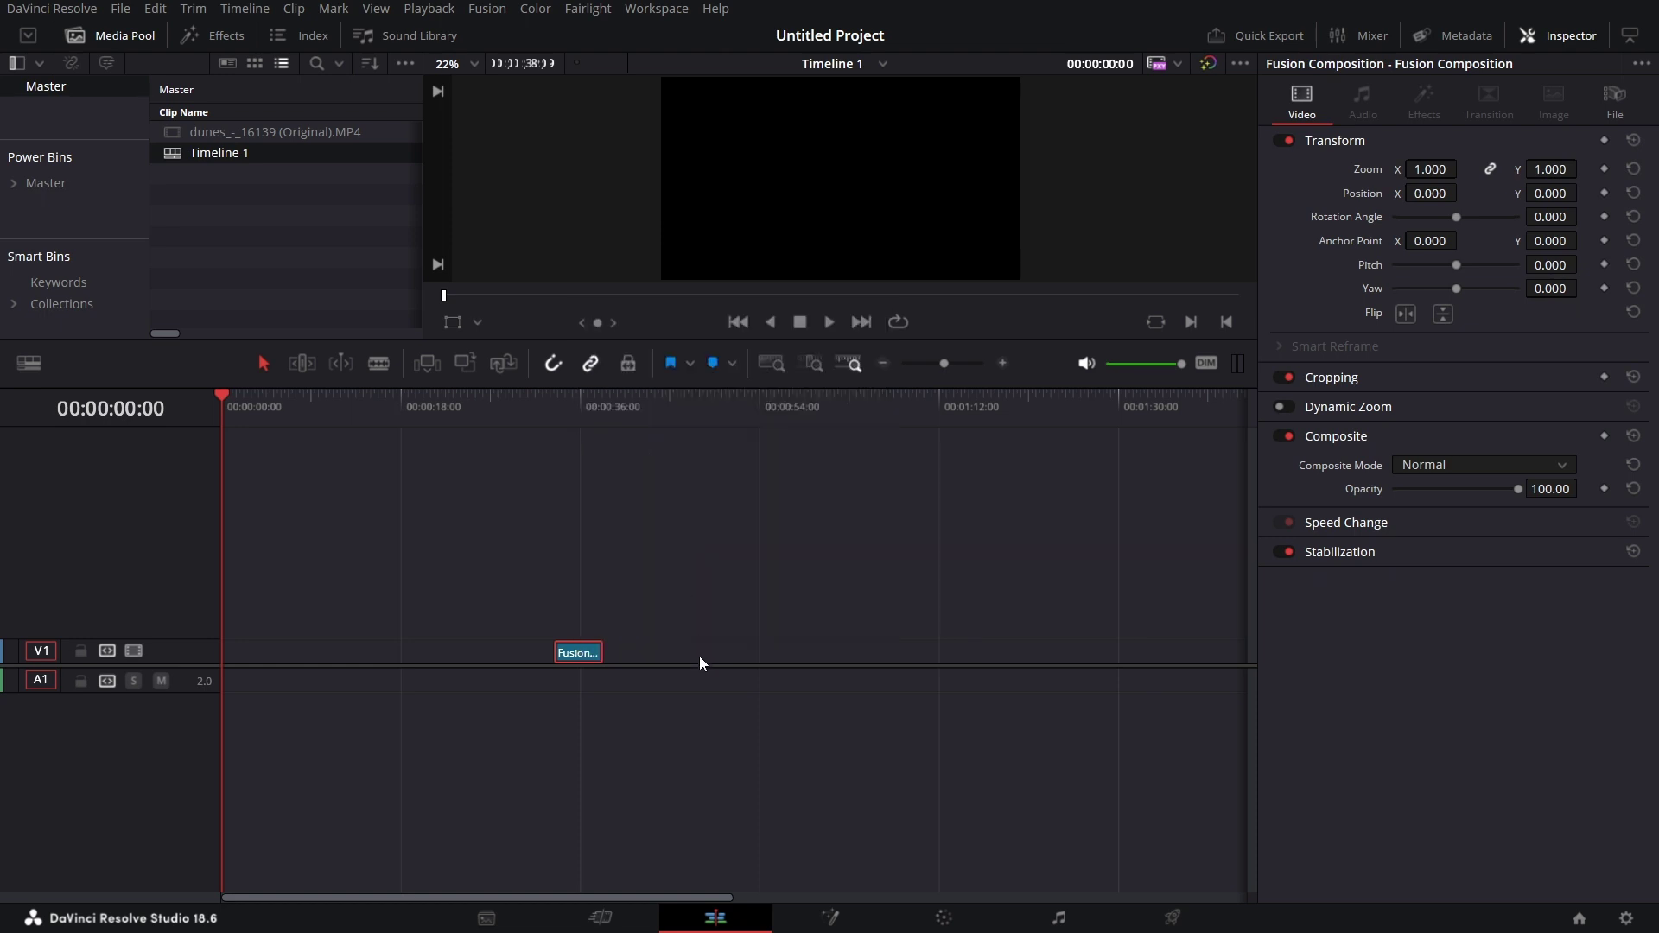
- Bring the dunes clip from the media pool into the node graph and show it in the first viewer
click(122, 34)
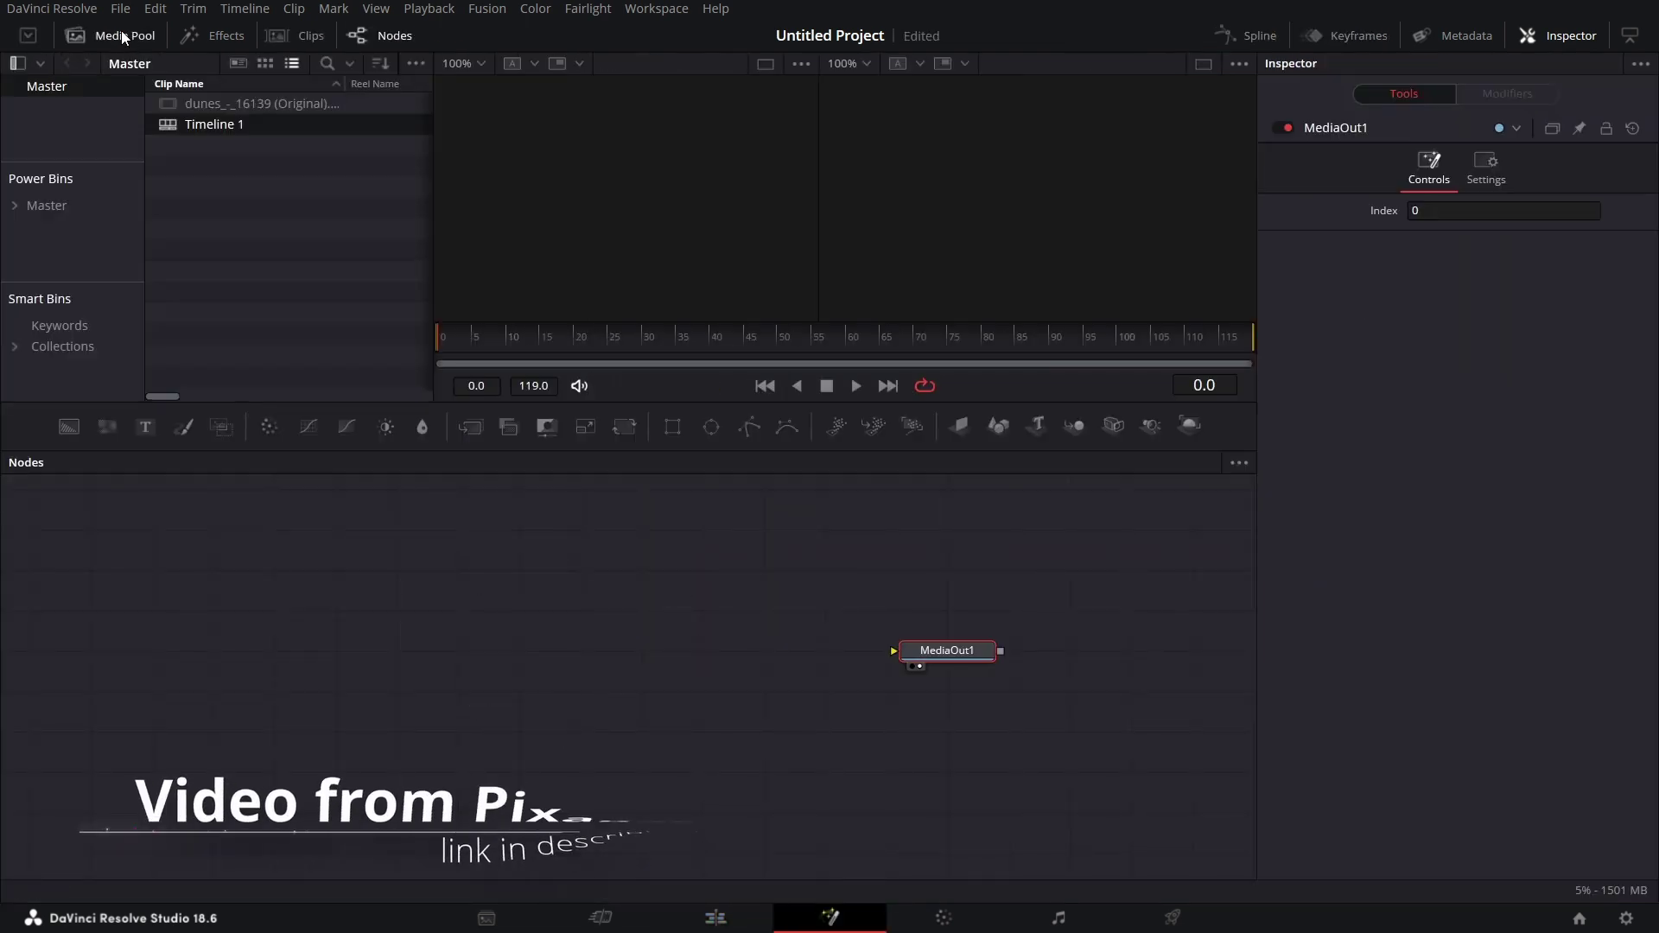
drag(228, 105, 228, 588)
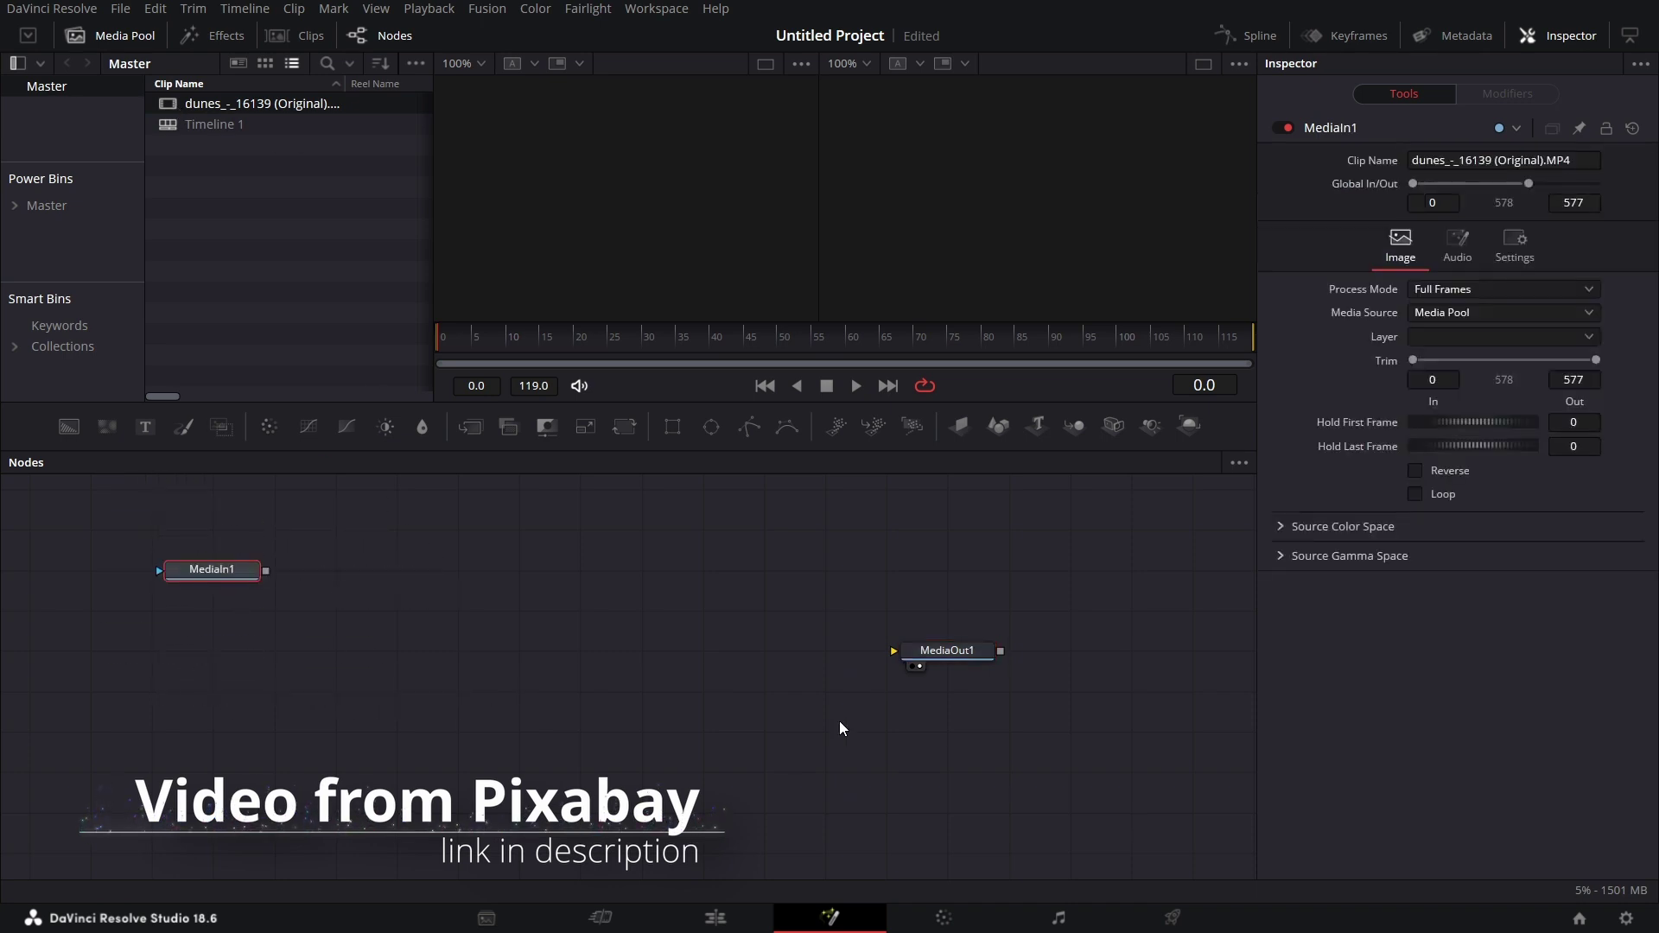
click(128, 33)
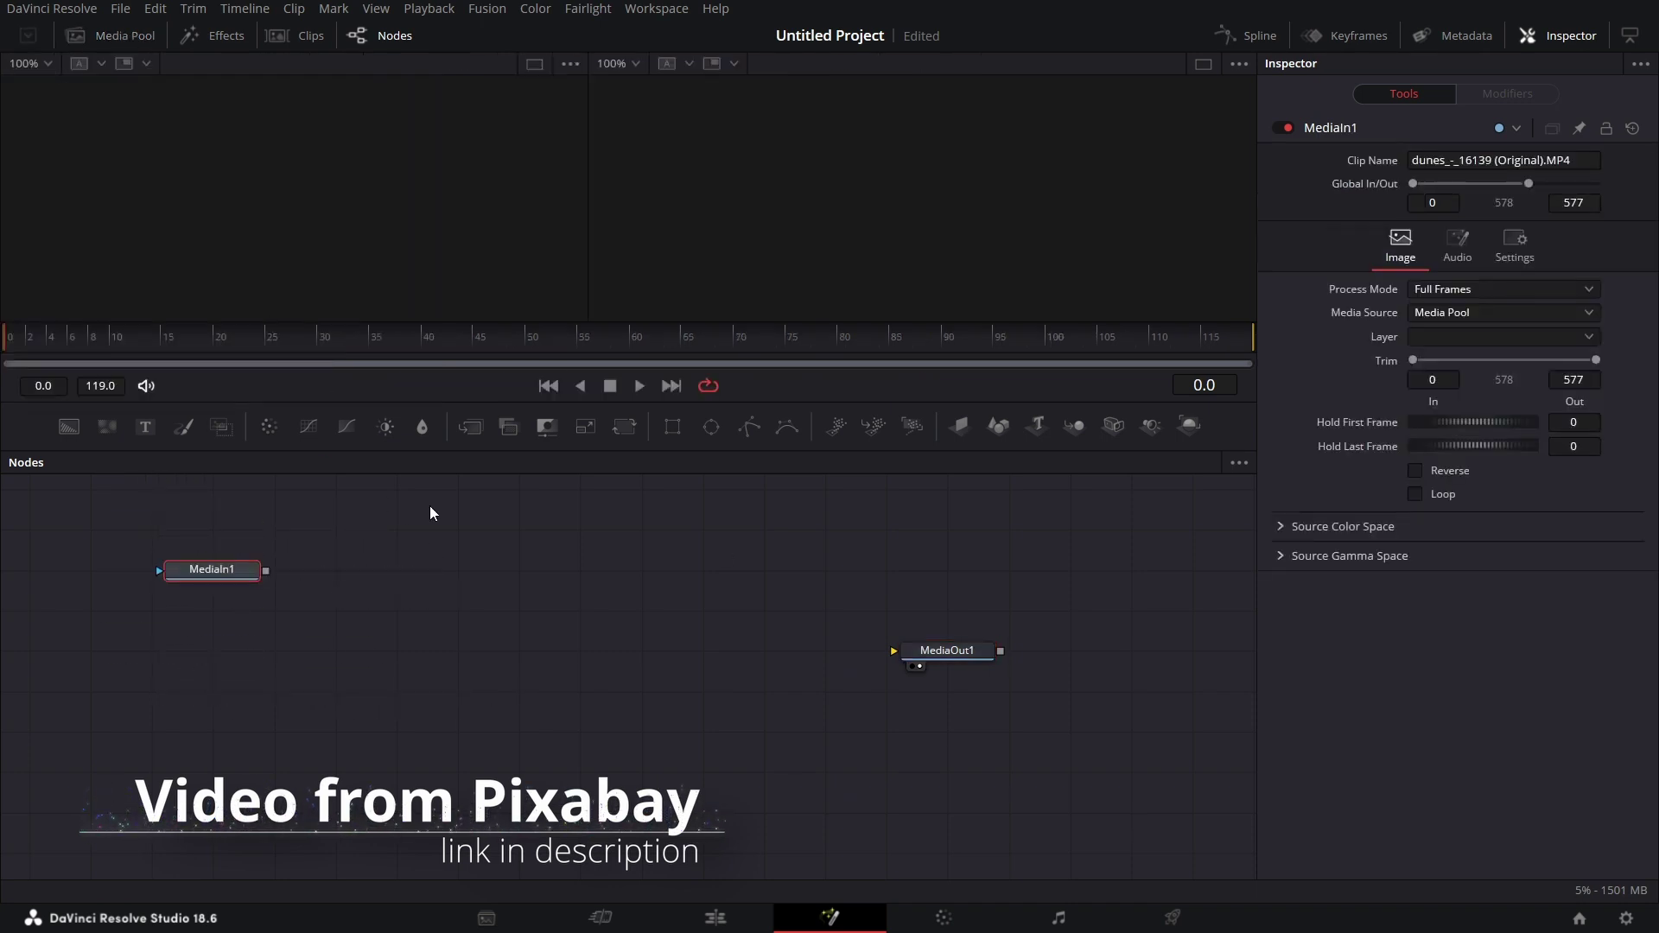
key(1)
- Add a text node, show it in the second viewer and enter the text RESOLVE
drag(141, 429, 819, 249)
click(1485, 322)
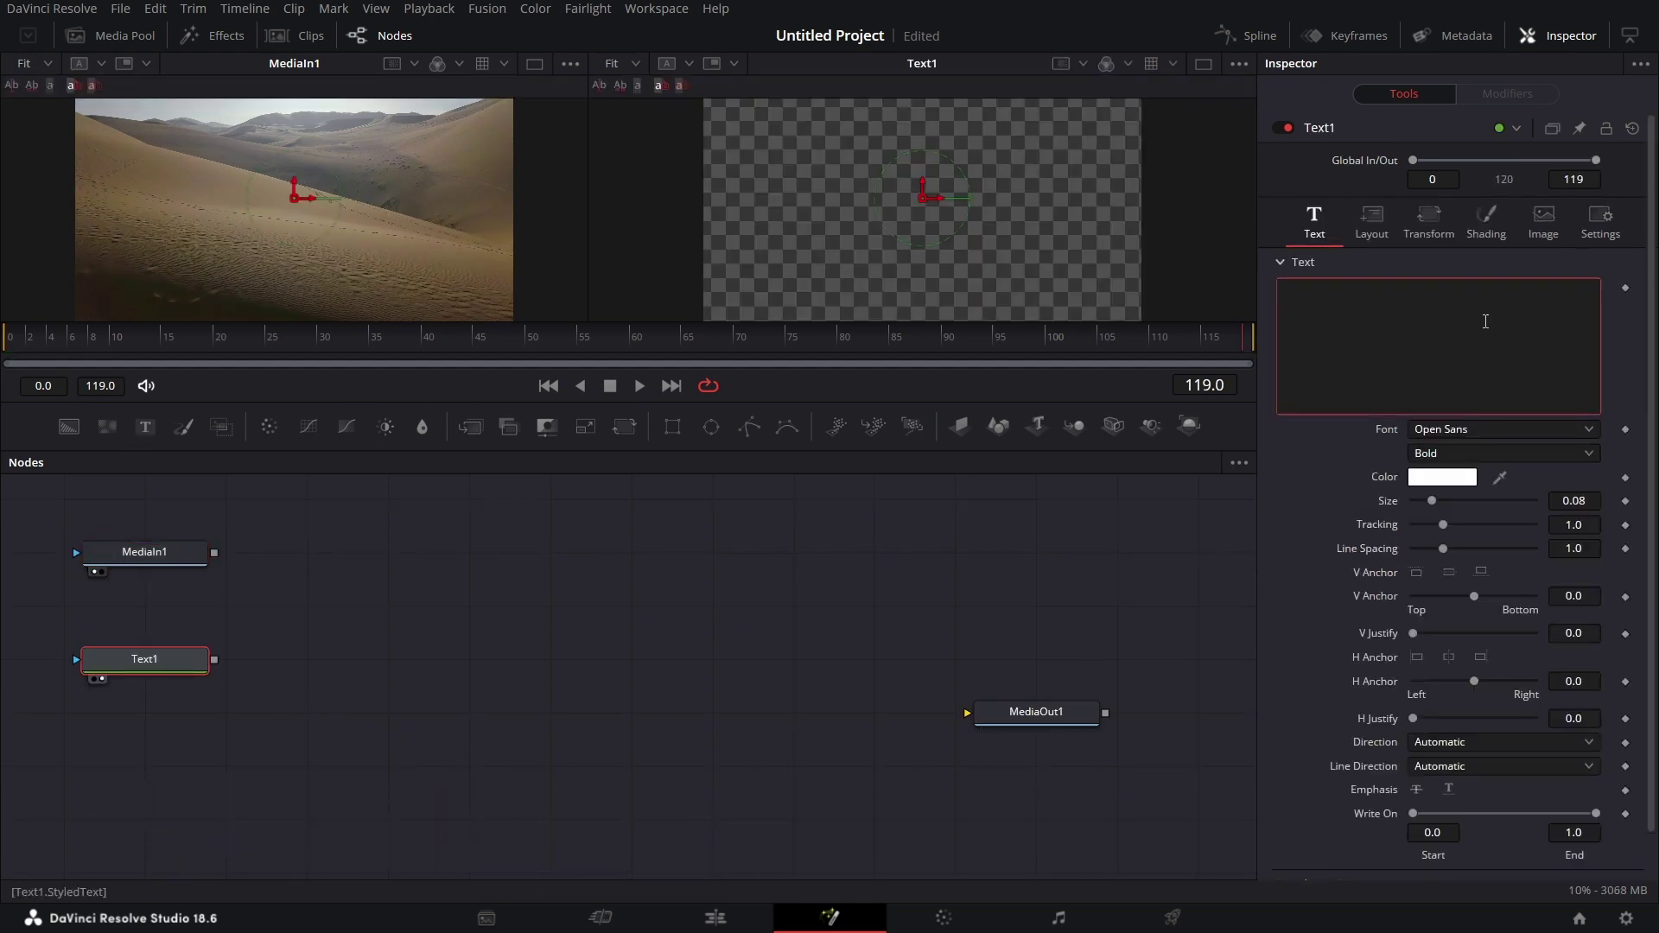
text(RESOLVE)
- Set the font of the RESOLVE text to Squada One
click(1509, 430)
key(Down)
key(Down)
key(Down)
key(Down)
key(Down)
key(Down)
key(Down)
key(Down)
key(Down)
key(Down)
key(Down)
key(Down)
key(Down)
key(Down)
key(Down)
key(Down)
key(Down)
key(Down)
key(Down)
key(Down)
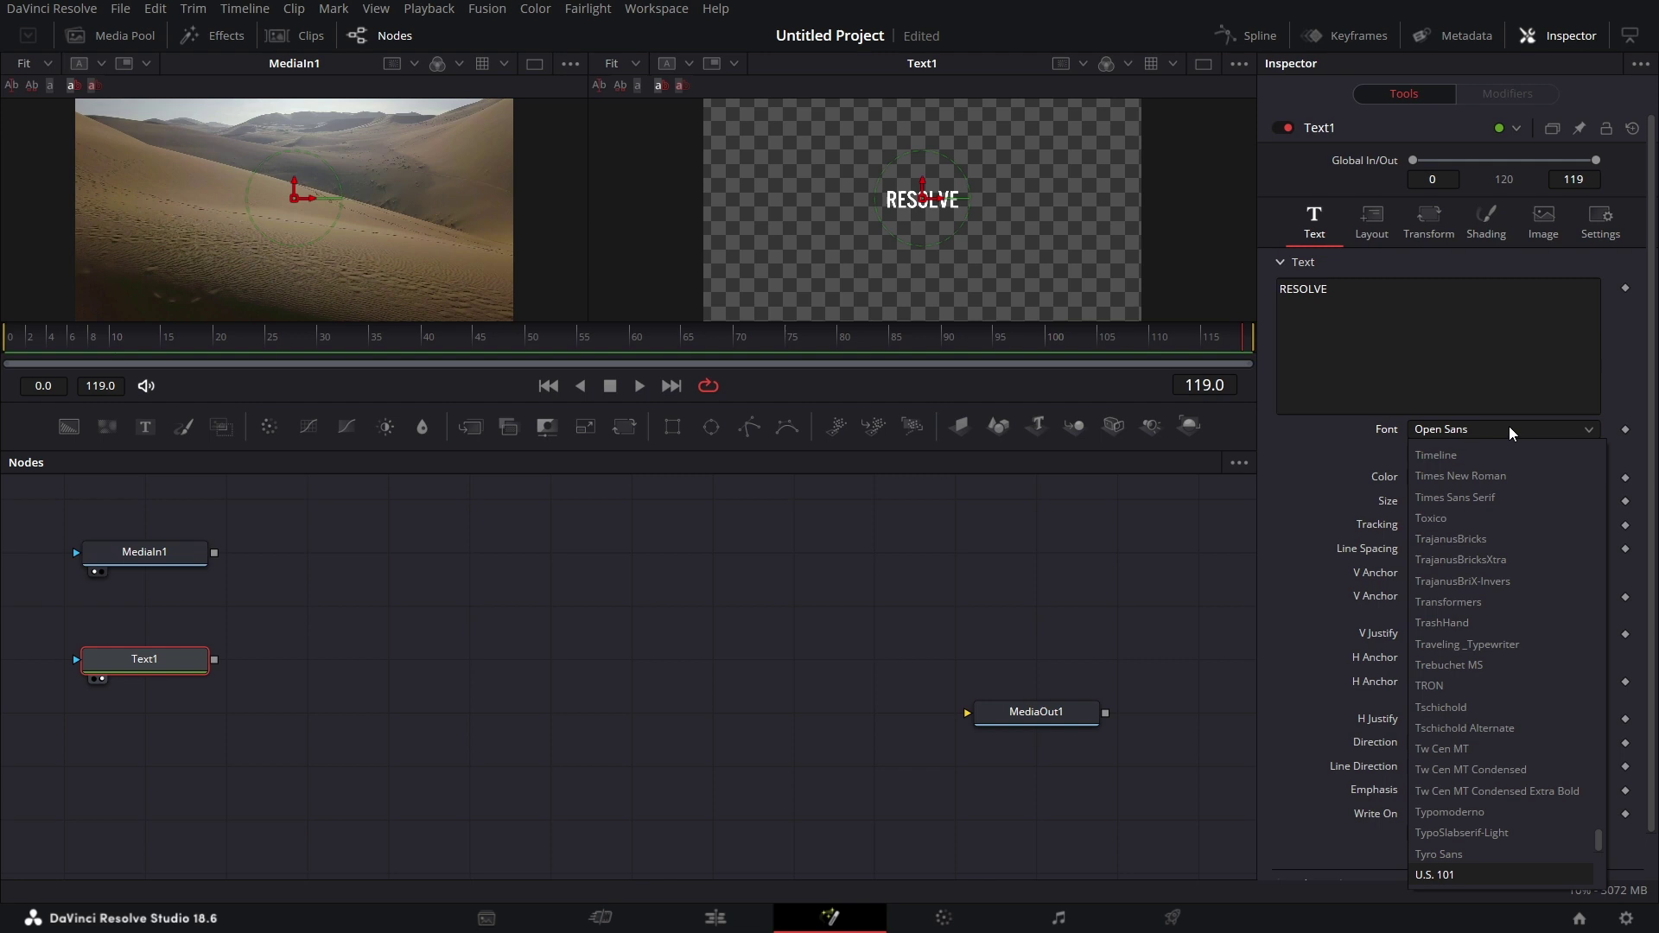
click(1418, 508)
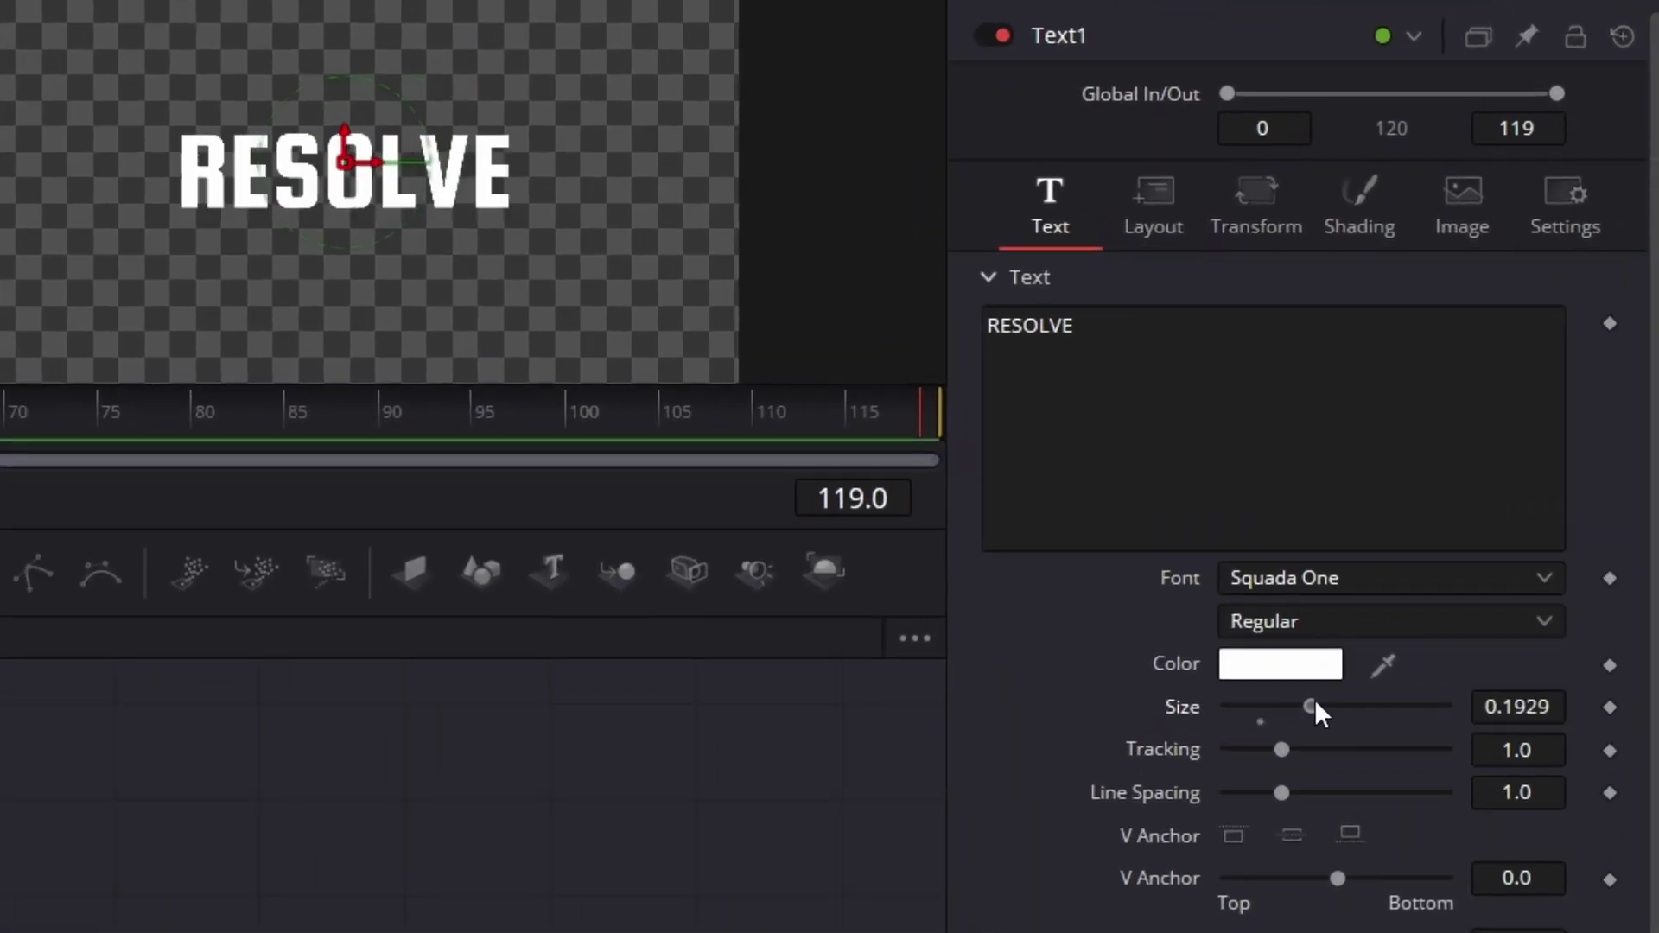
- Set the size of the RESOLVE text to 0.2
mouse_move(1314, 705)
mouse_down()
mouse_move(1329, 704)
mouse_move(1301, 704)
mouse_up()
key(BackSpace)
key(BackSpace)
key(BackSpace)
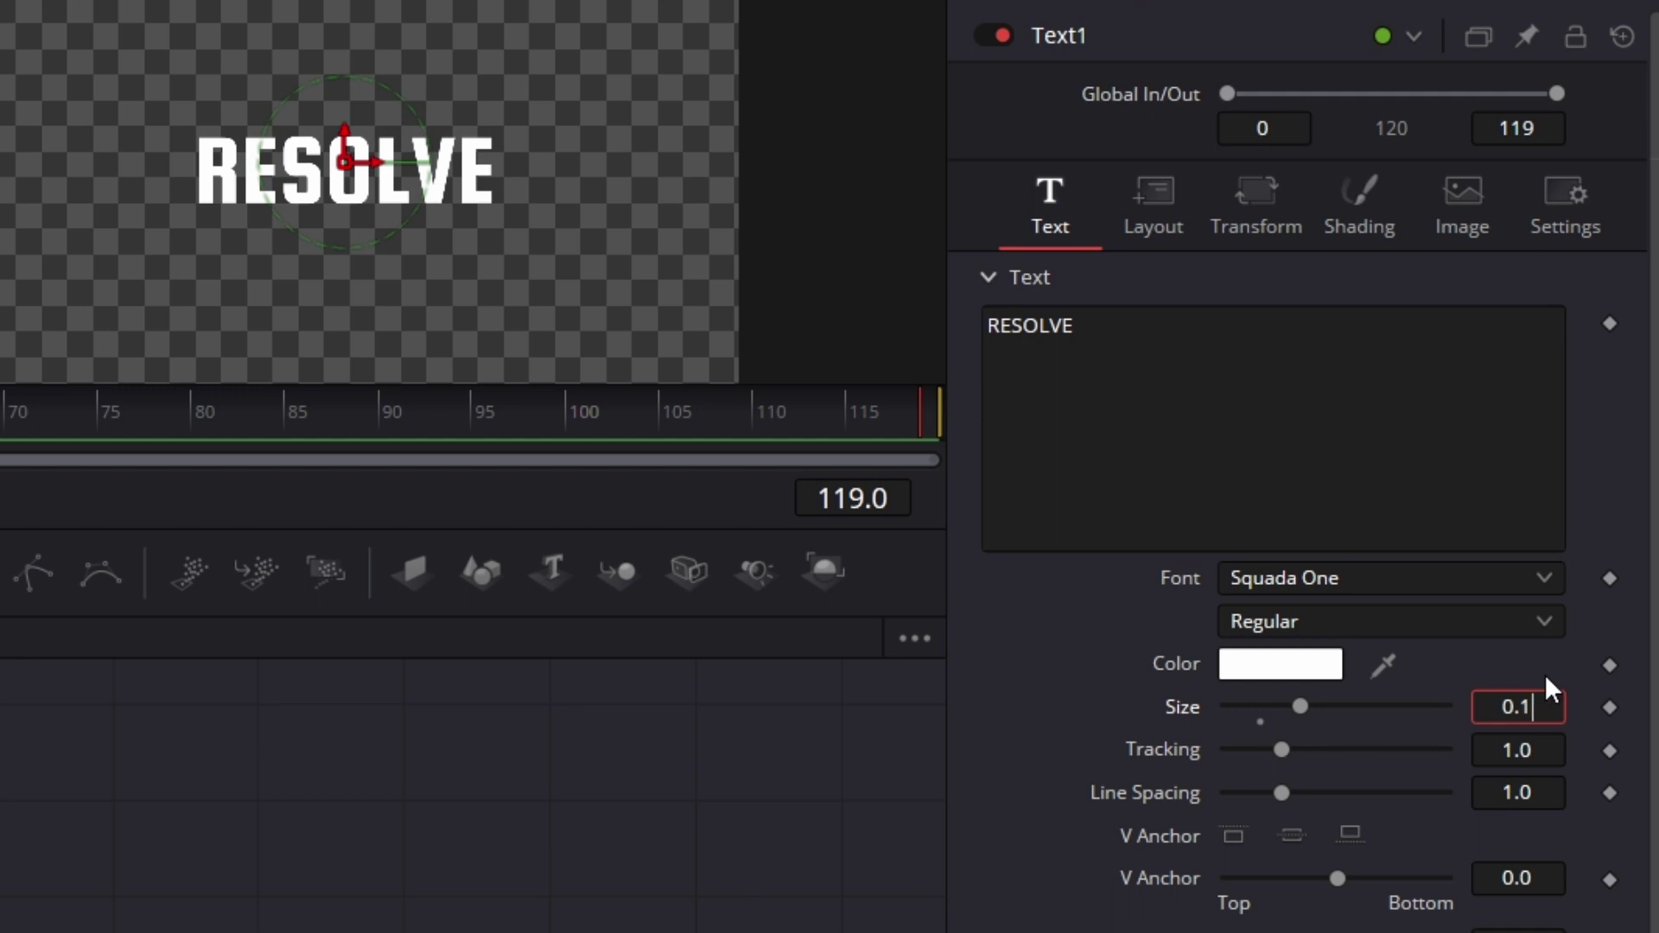
text(2)
key(Return)
- Rotate the text characters 75 degrees about the X axis
click(1256, 211)
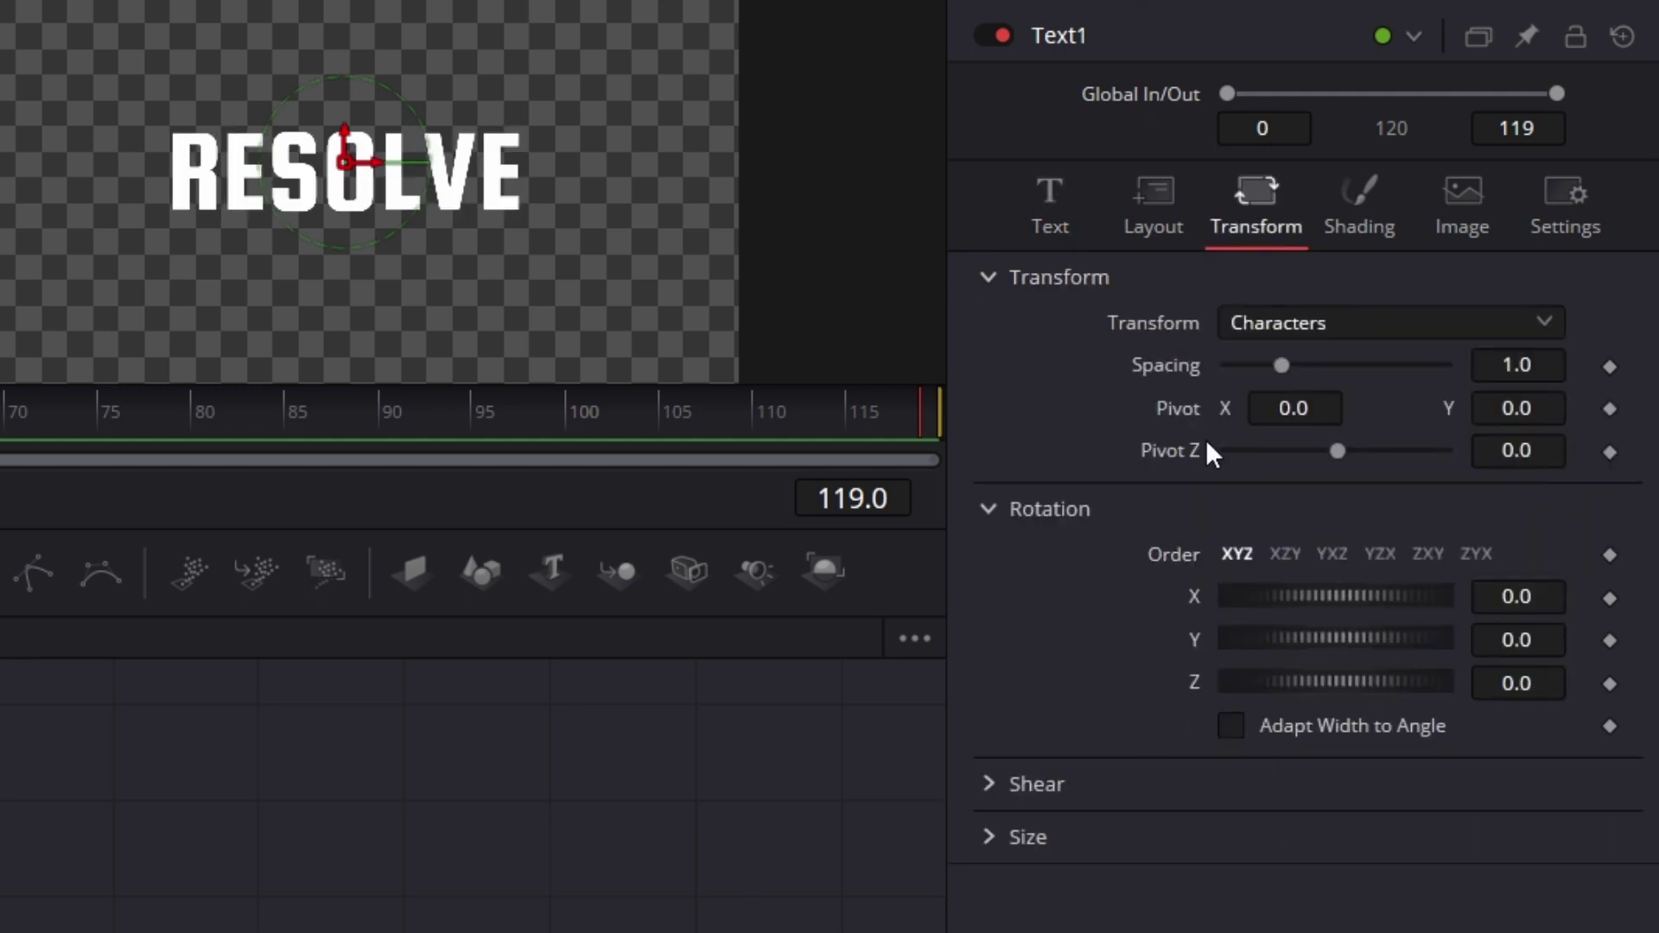
click(1538, 592)
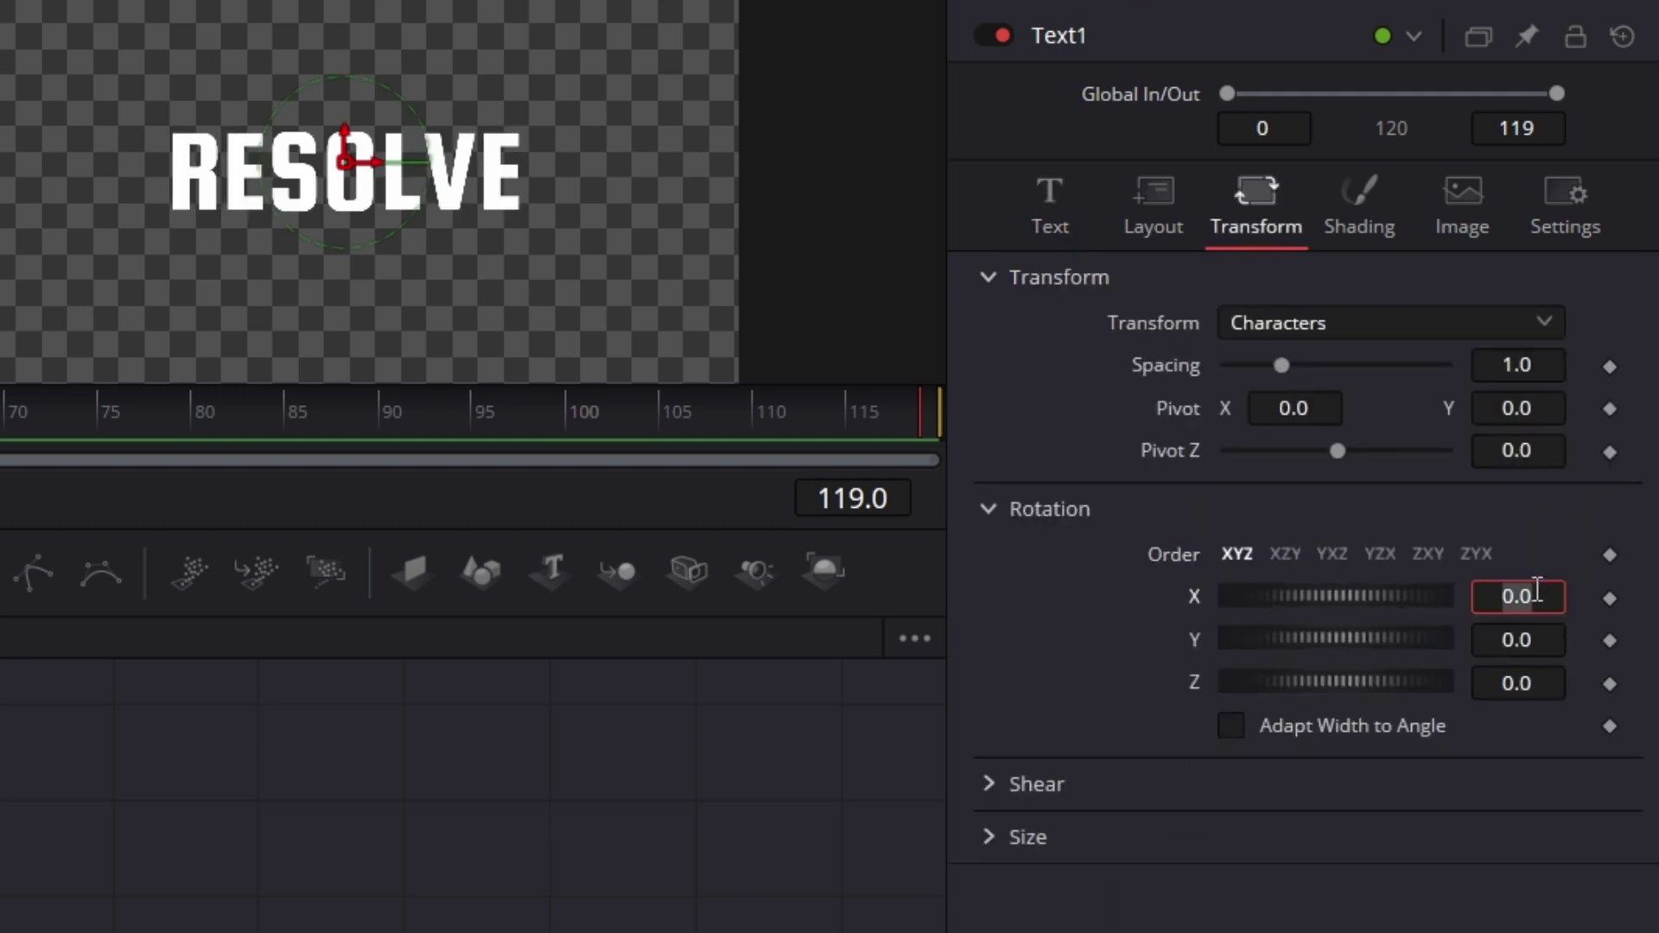
text(75)
key(Tab)
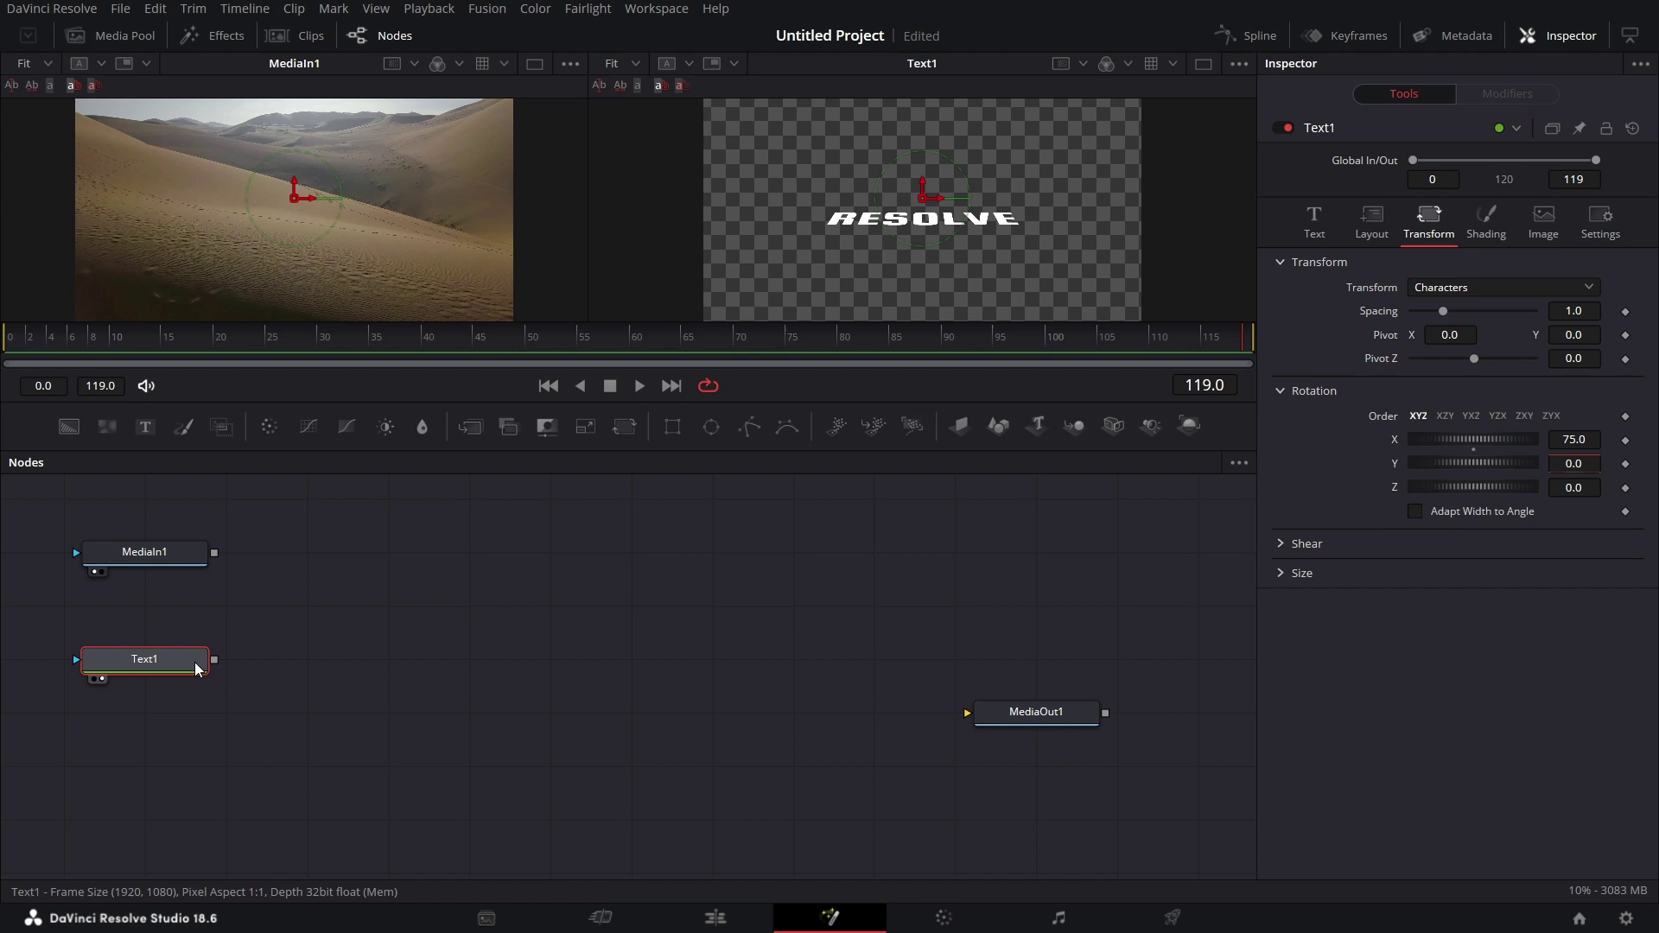
- Rearrange the Text1 and MediaIn1 nodes and add a Grid Warp node after Text1
drag(195, 662, 438, 555)
drag(181, 554, 181, 608)
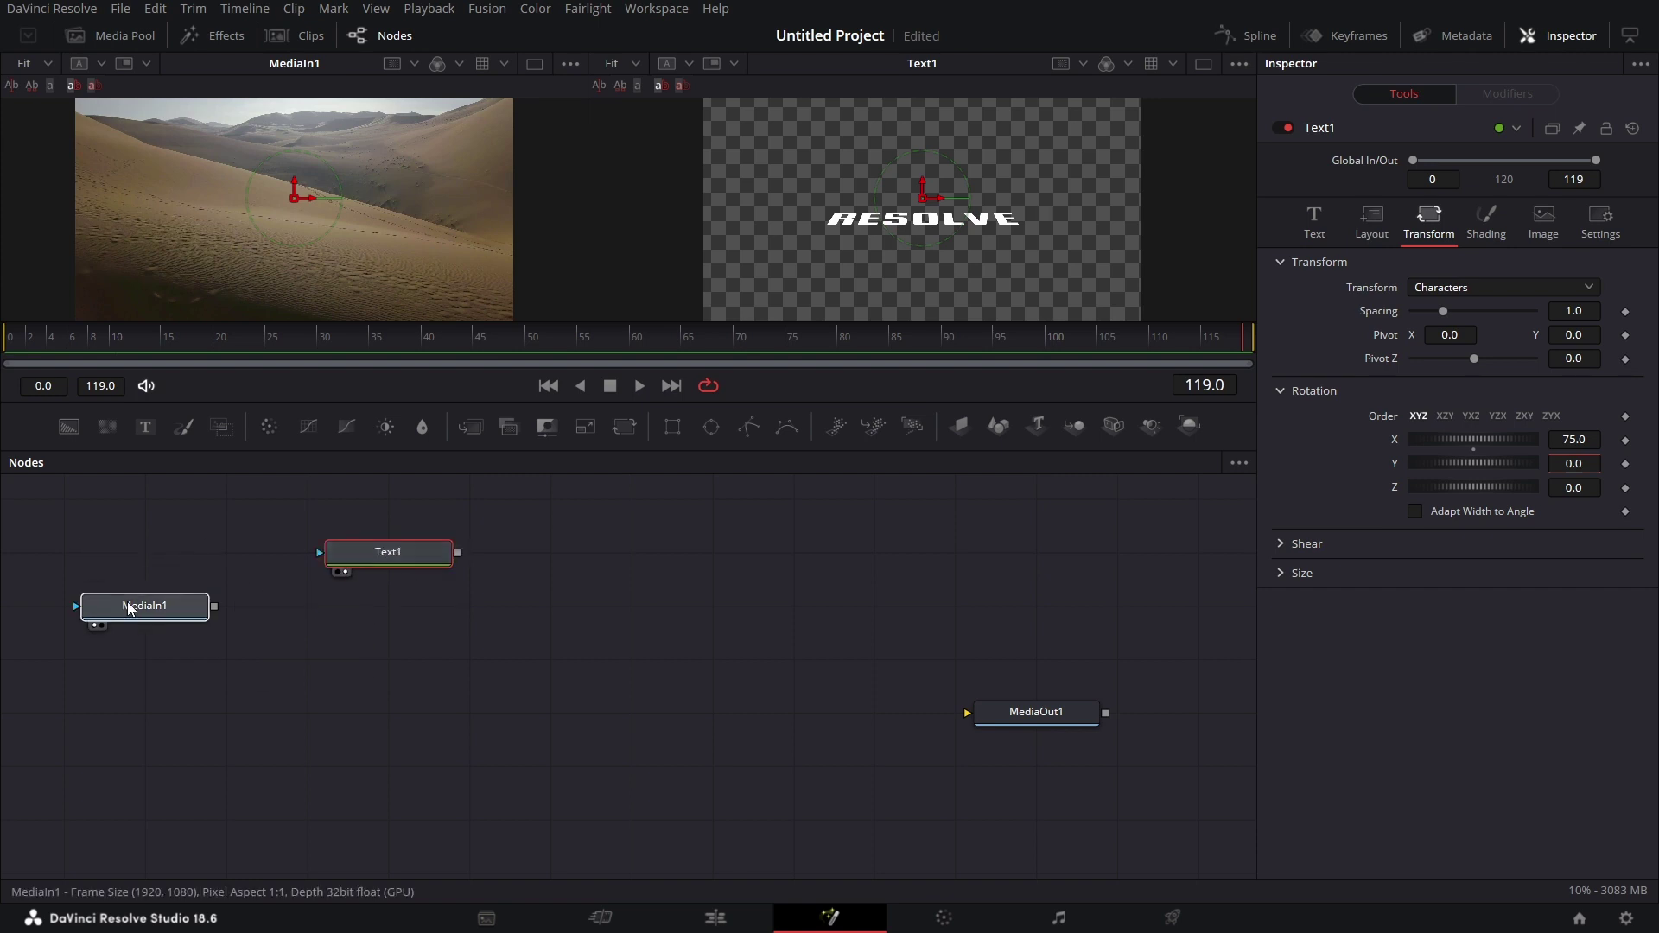
click(380, 558)
key(shift+space)
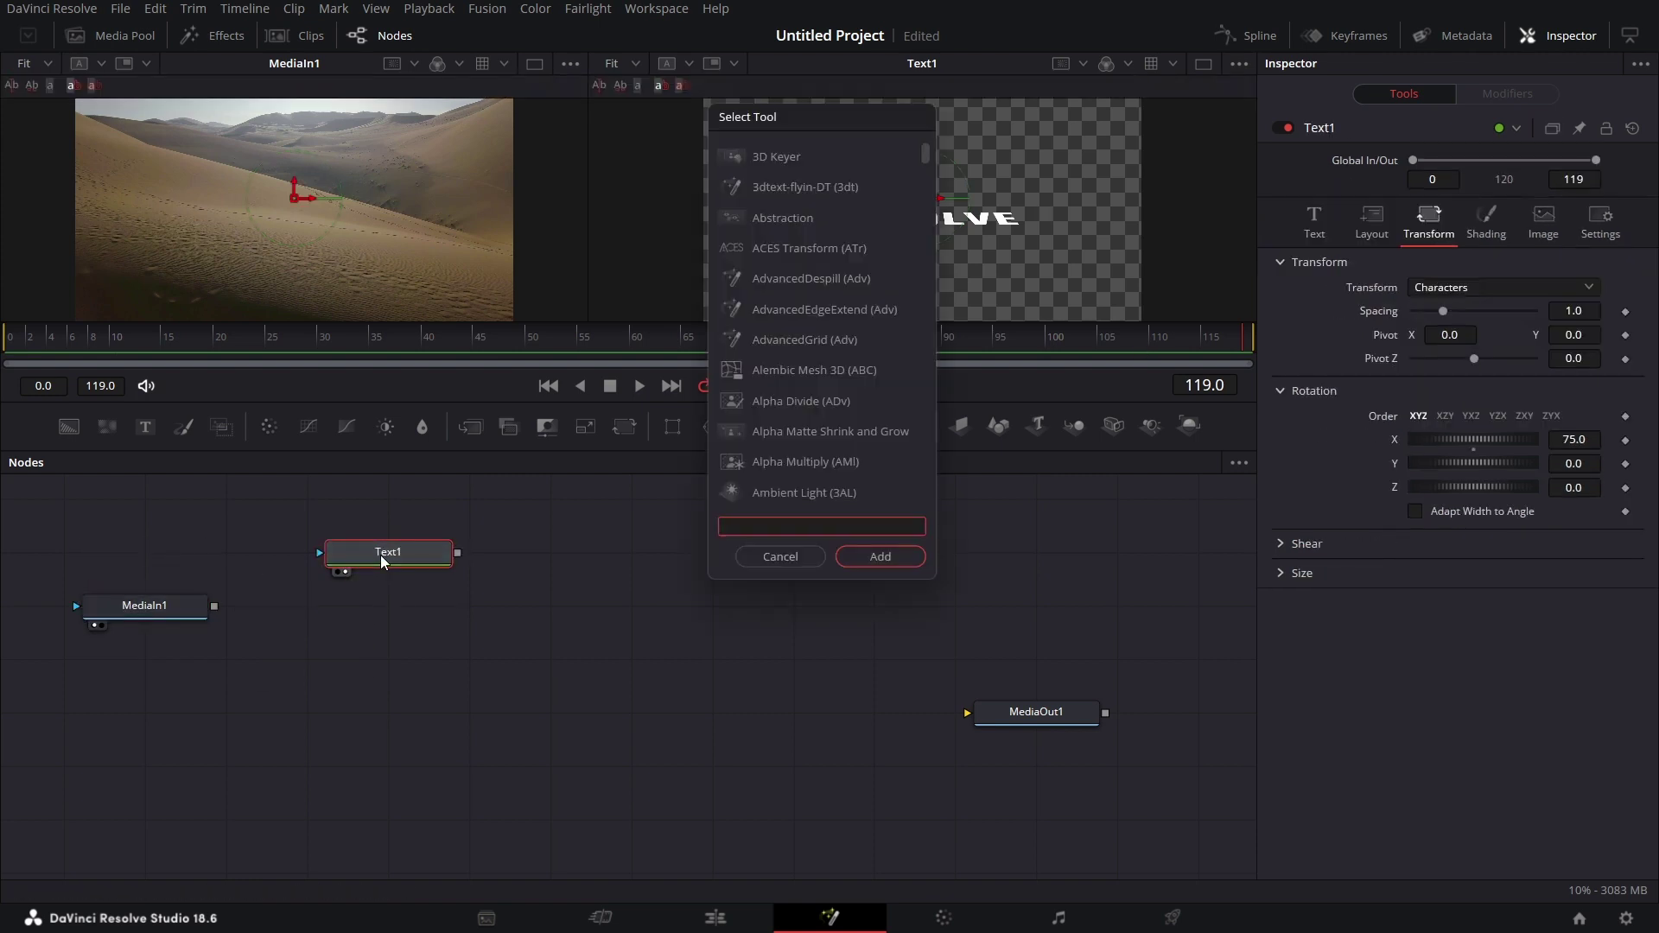
text(GRID WA)
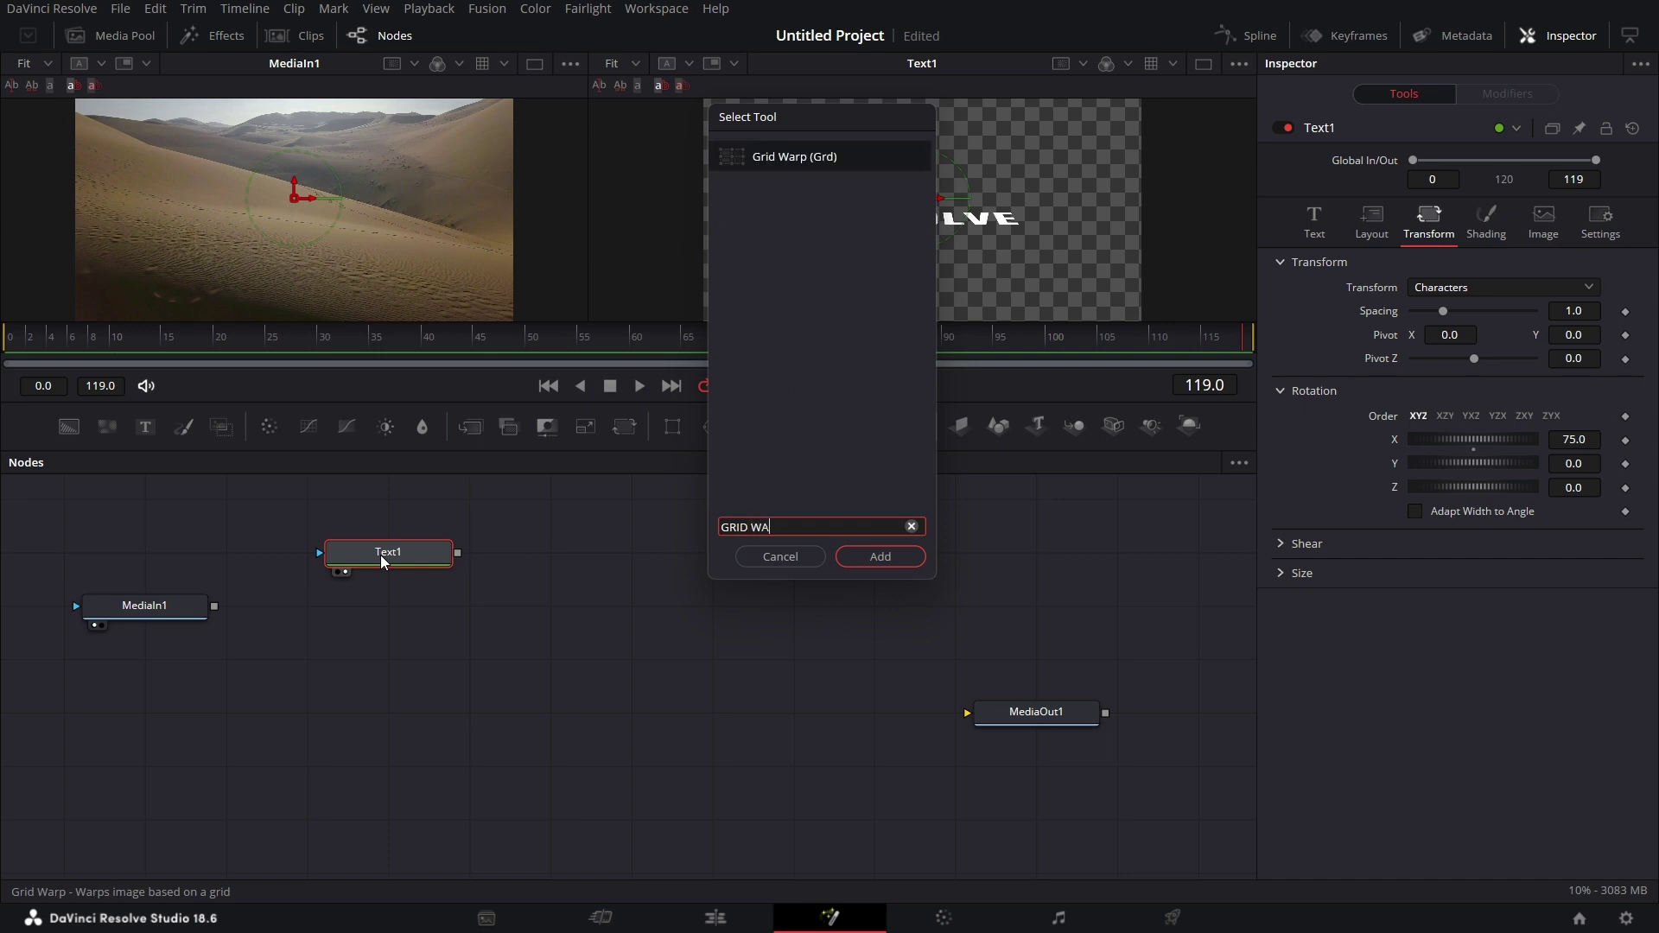
key(Return)
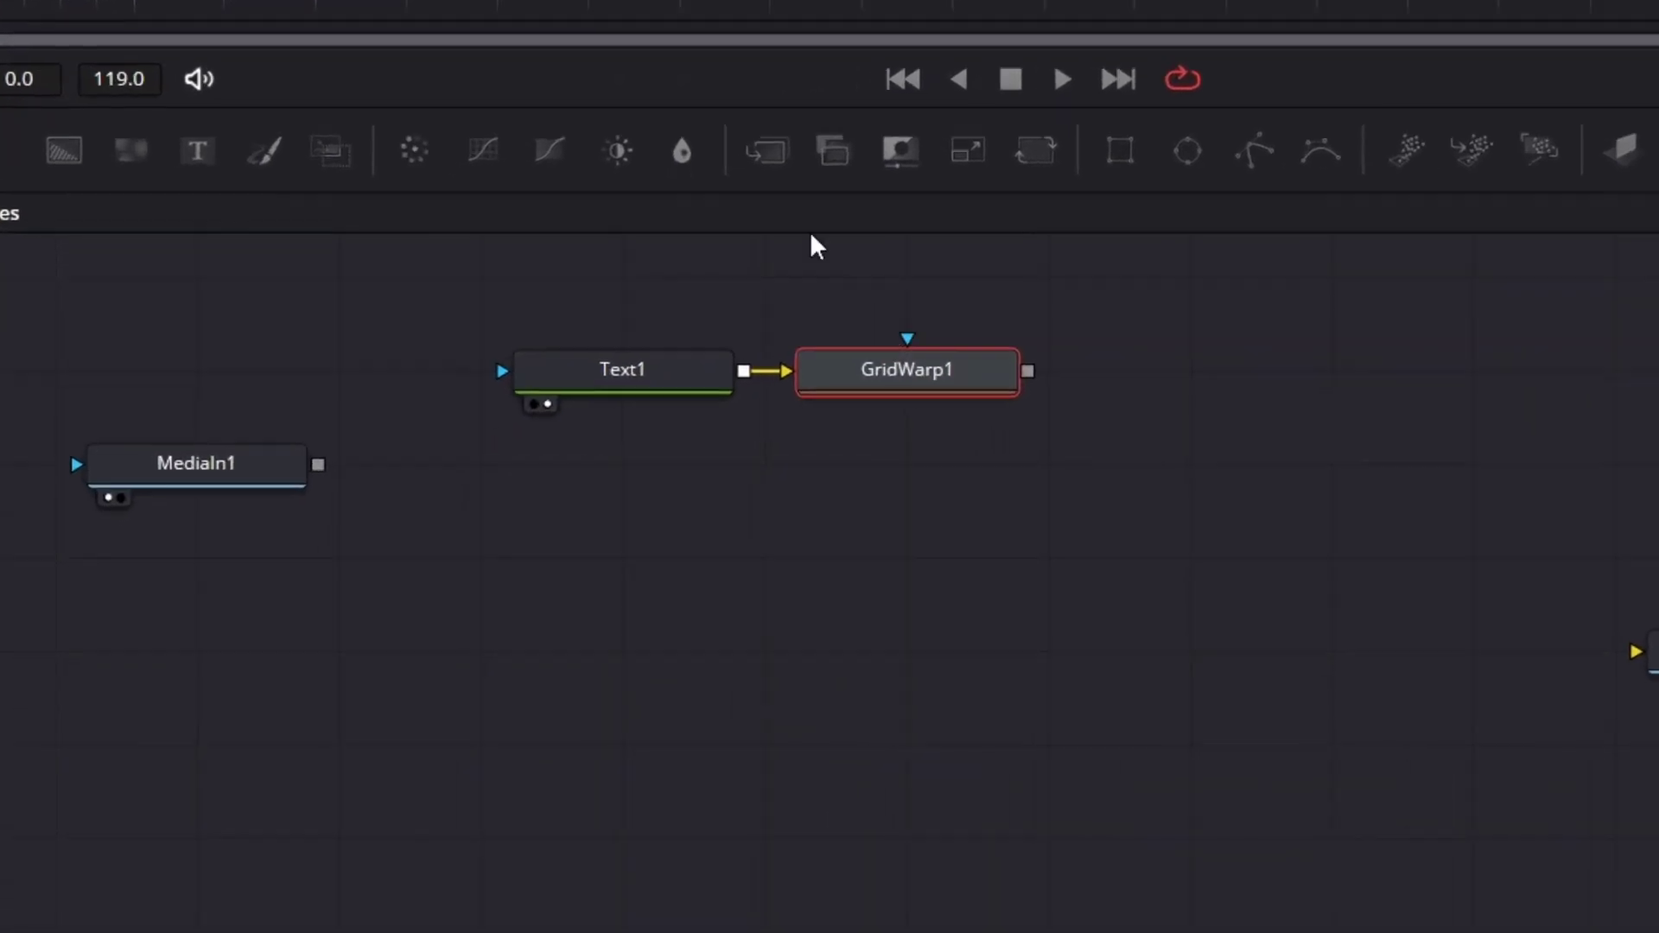
- Add a Merge node with GridWarp1 as foreground and MediaIn1 as background, and show it in the second viewer
drag(766, 151, 962, 516)
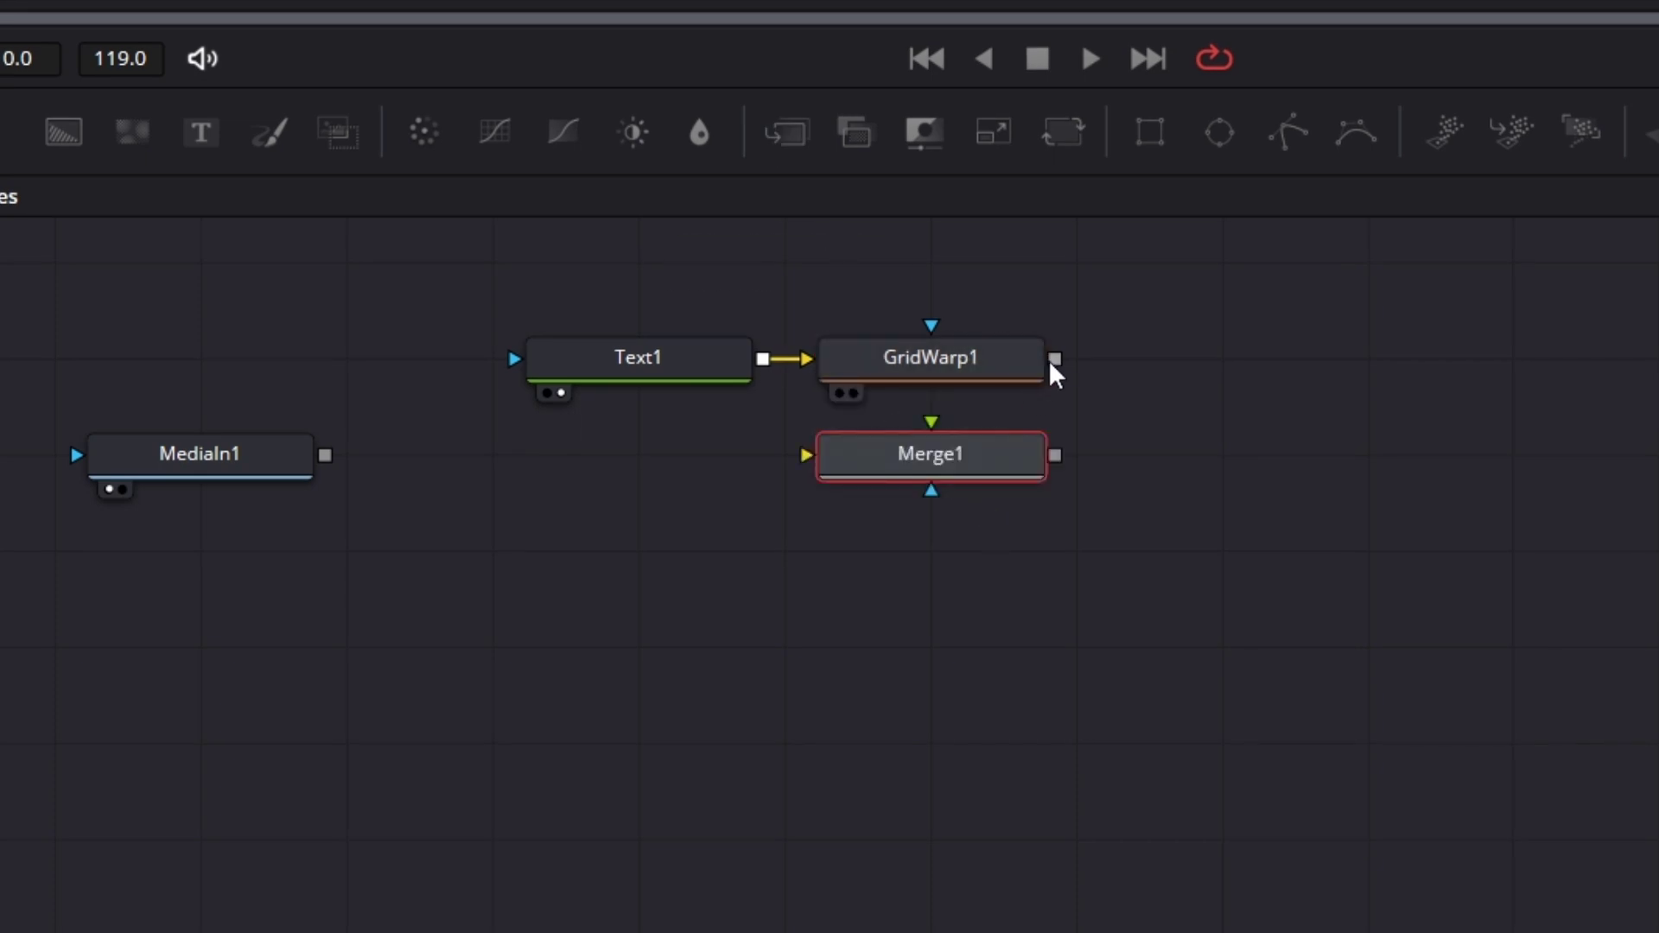
drag(1053, 361, 931, 423)
drag(325, 454, 881, 474)
key(2)
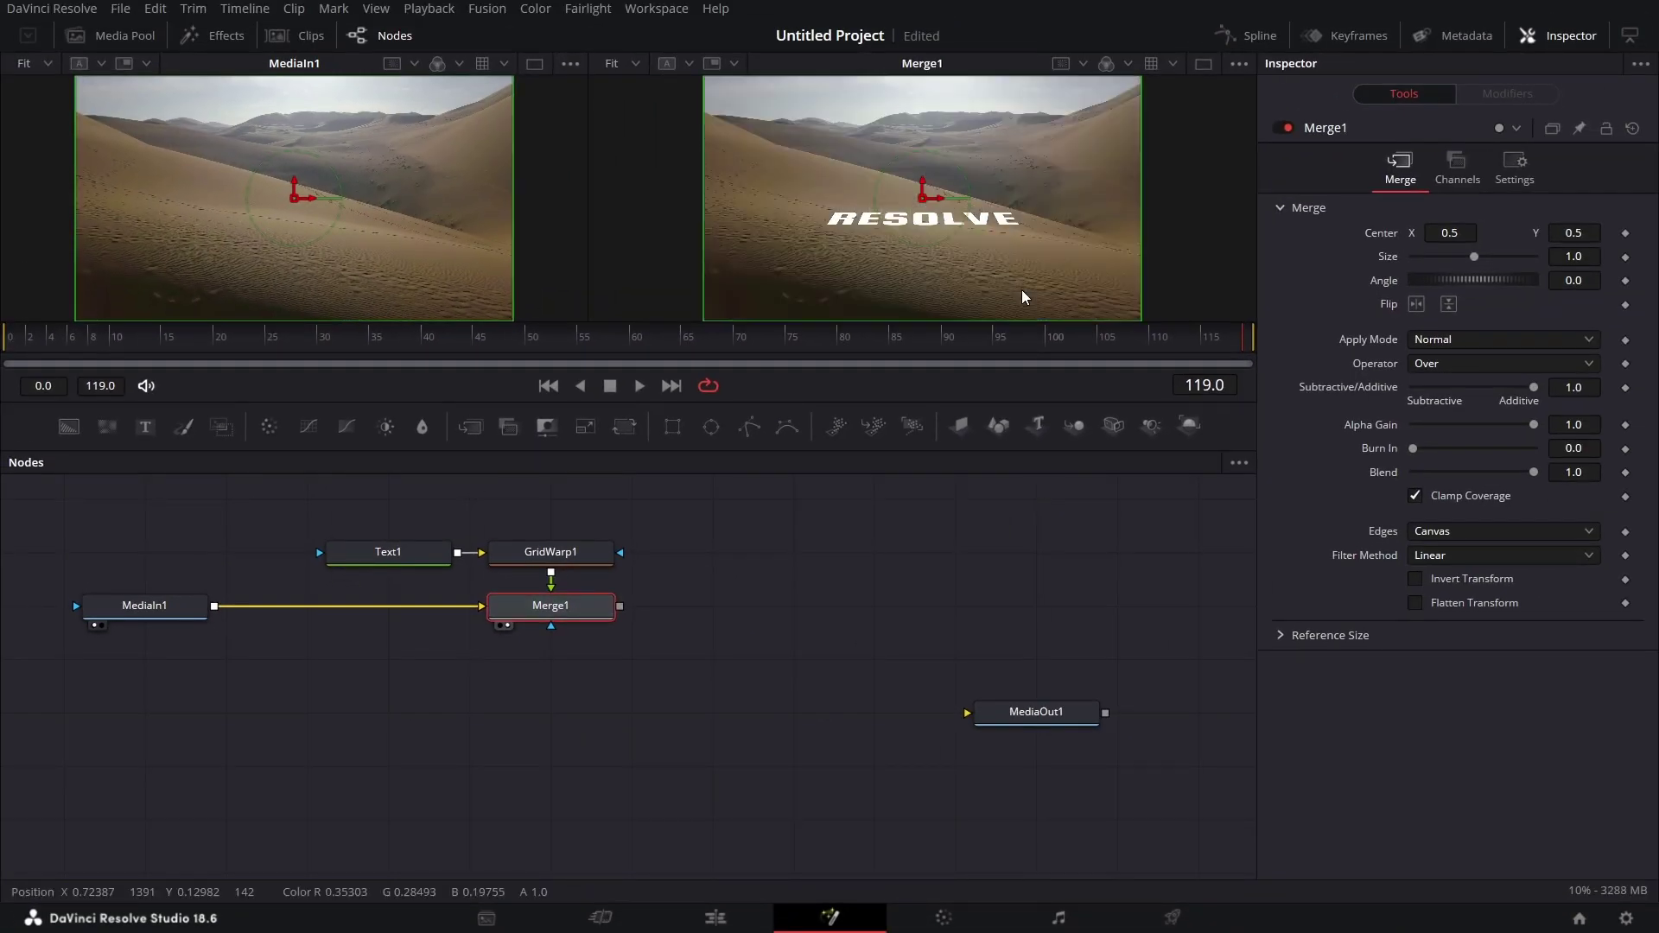
- Lower the text in the frame by setting its layout Center Y to about 0.417
click(413, 554)
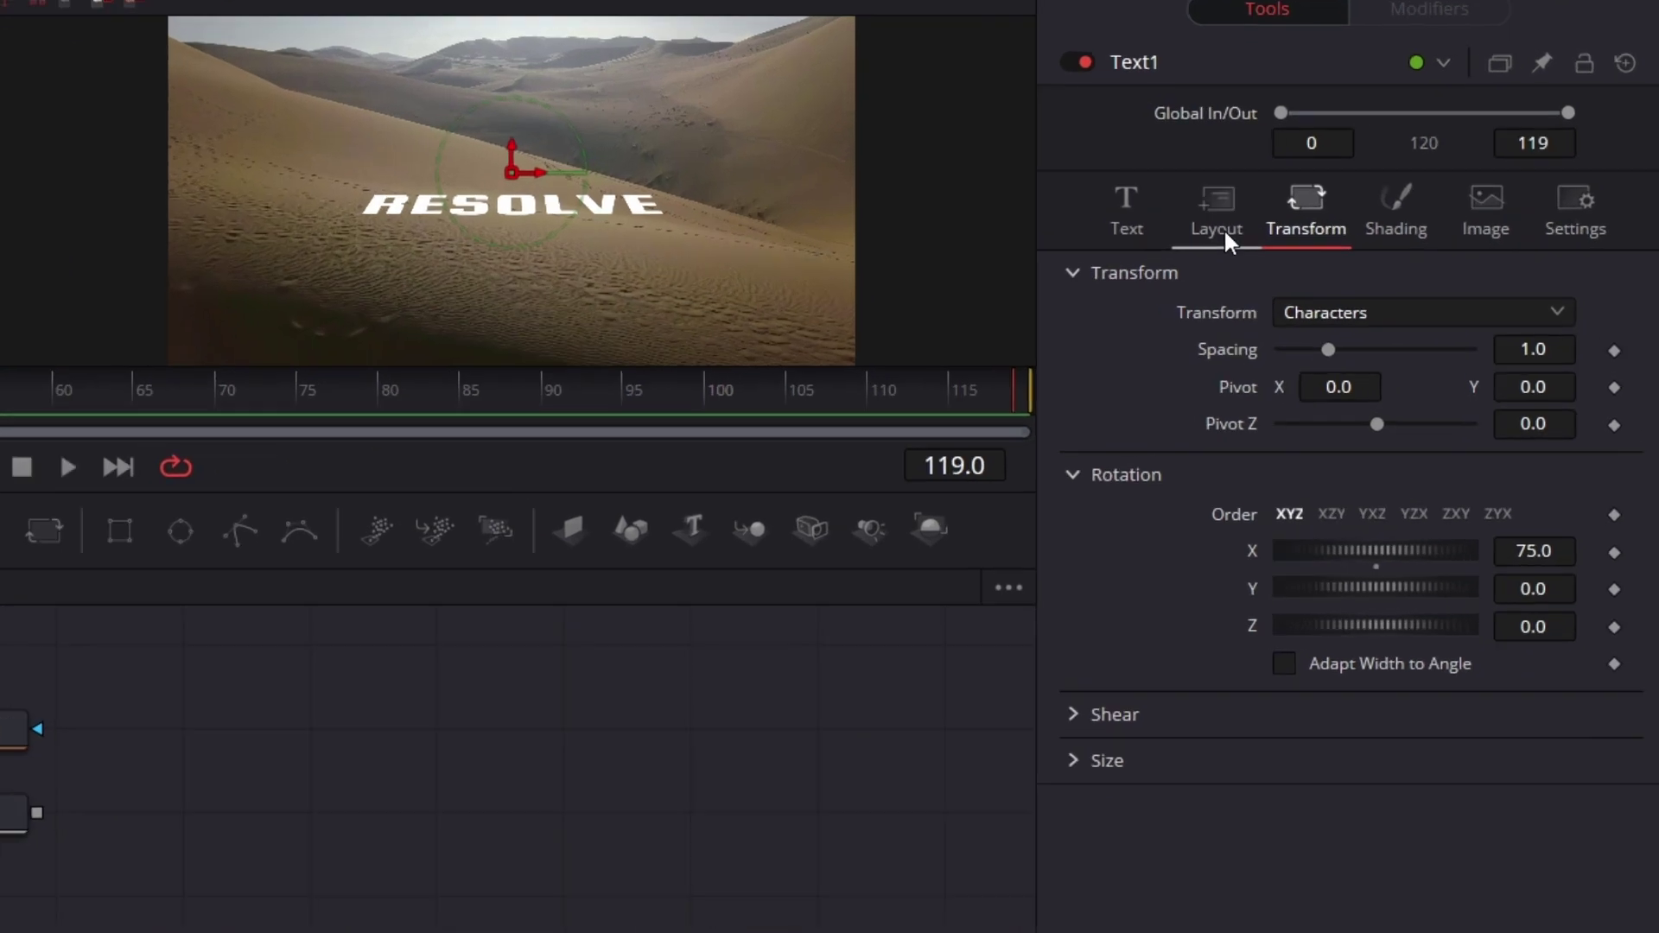
click(1372, 221)
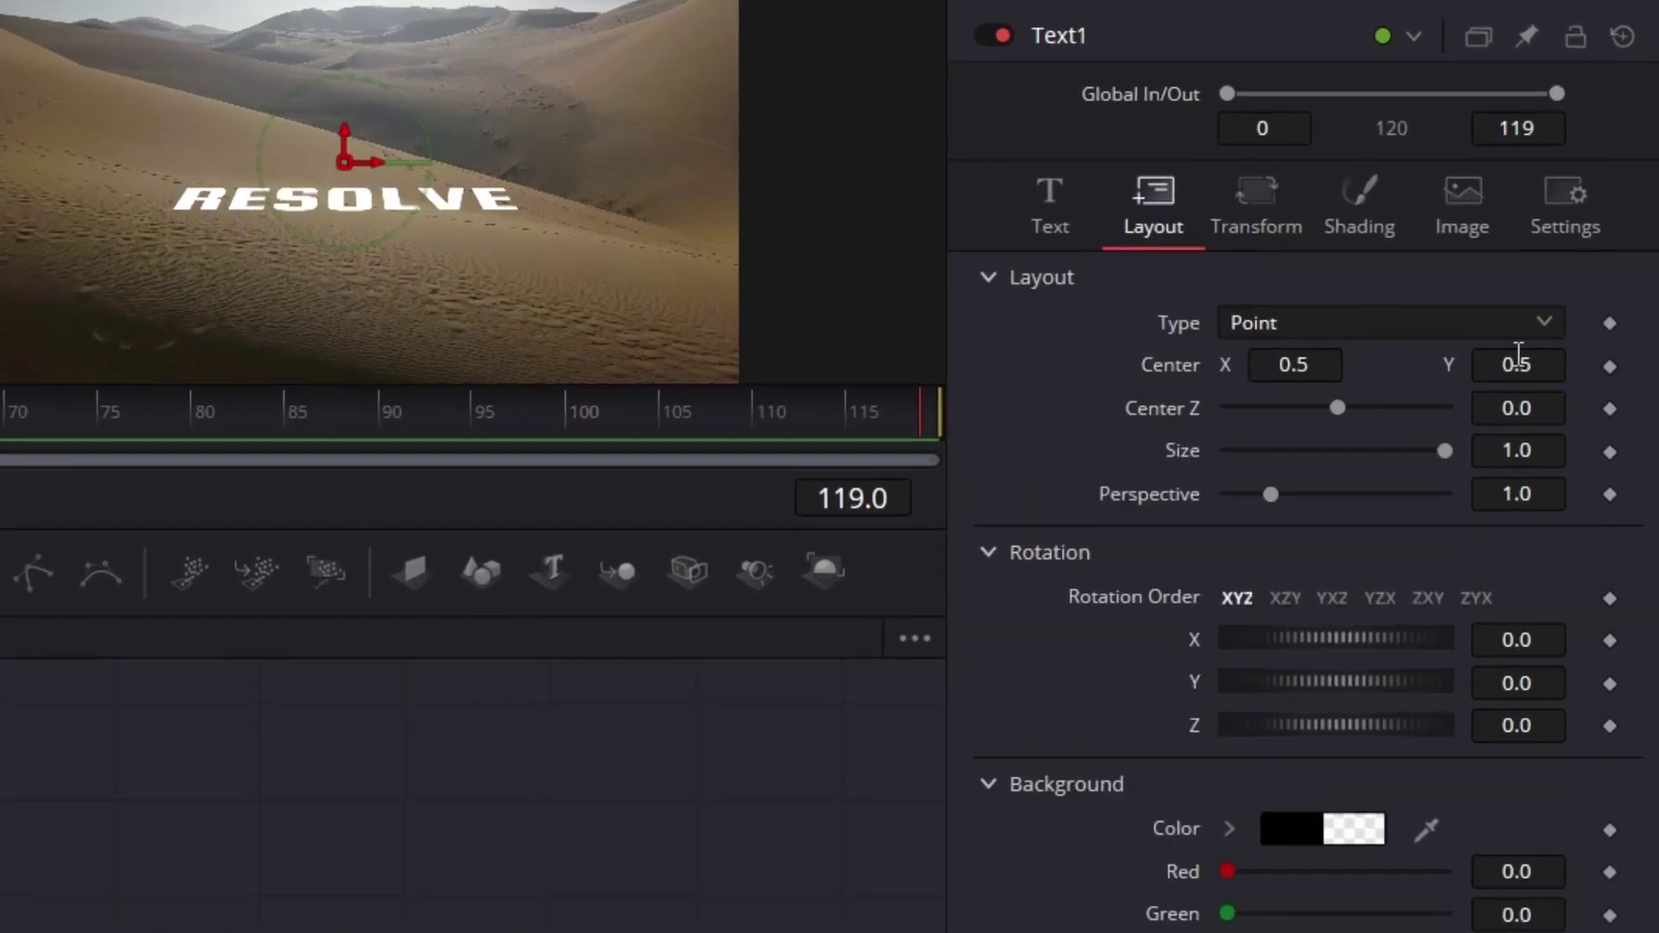
drag(1527, 366, 1456, 366)
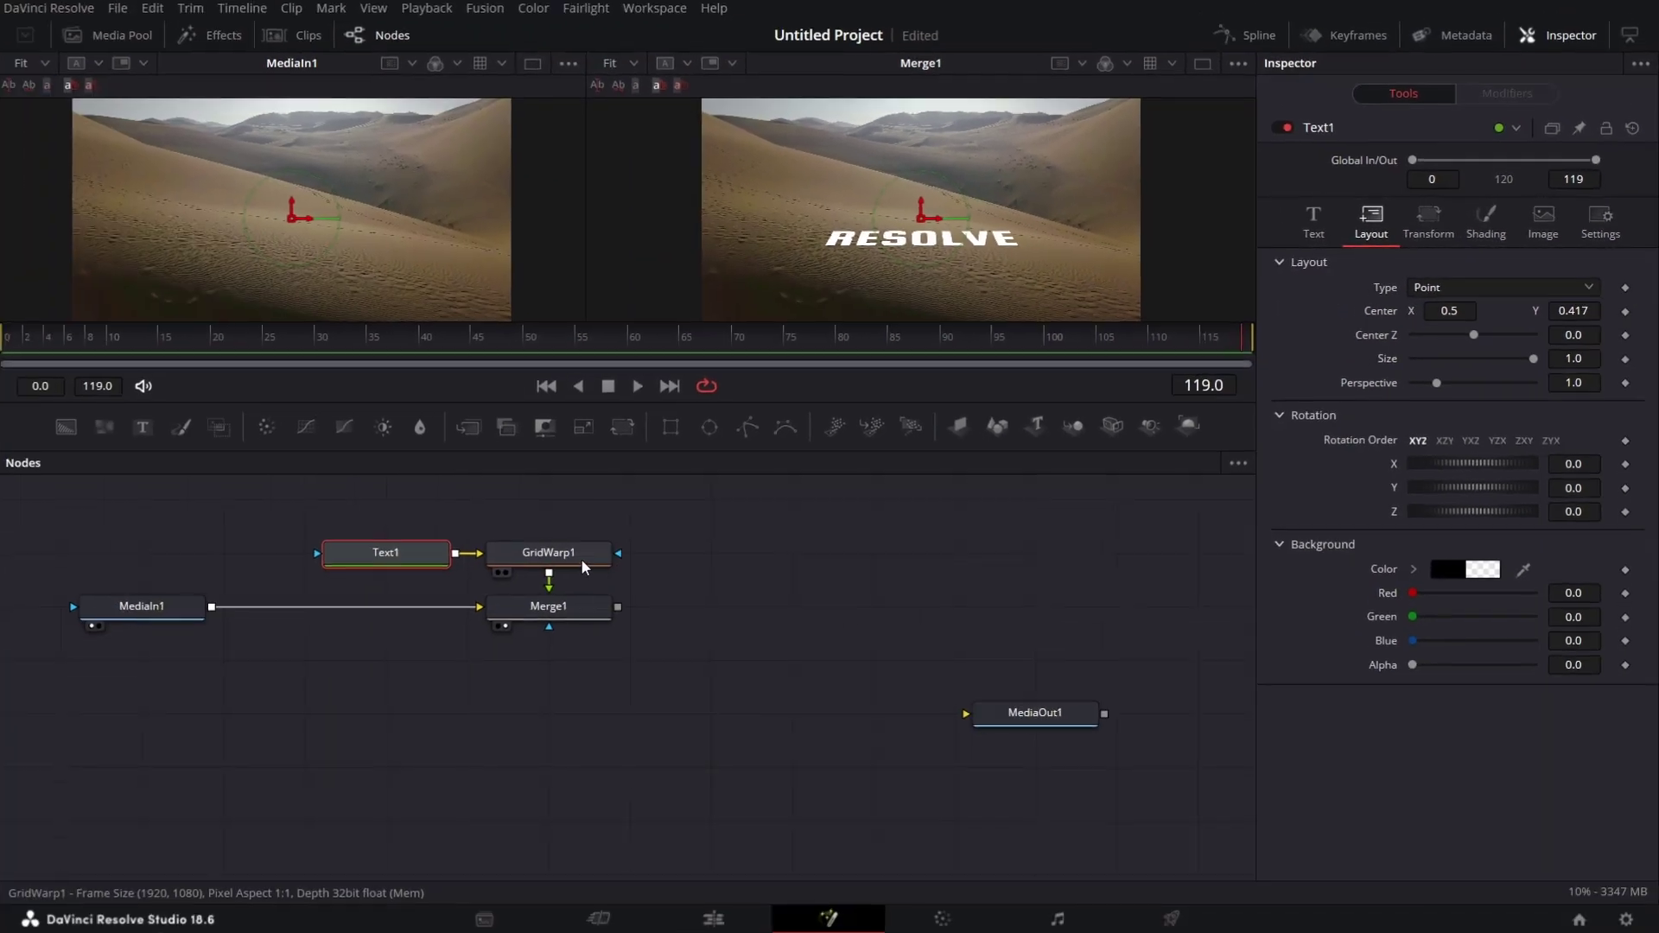
- Set GridWarp1's magnet type to Magnetic and pull the grid down at the right end of the text
click(581, 558)
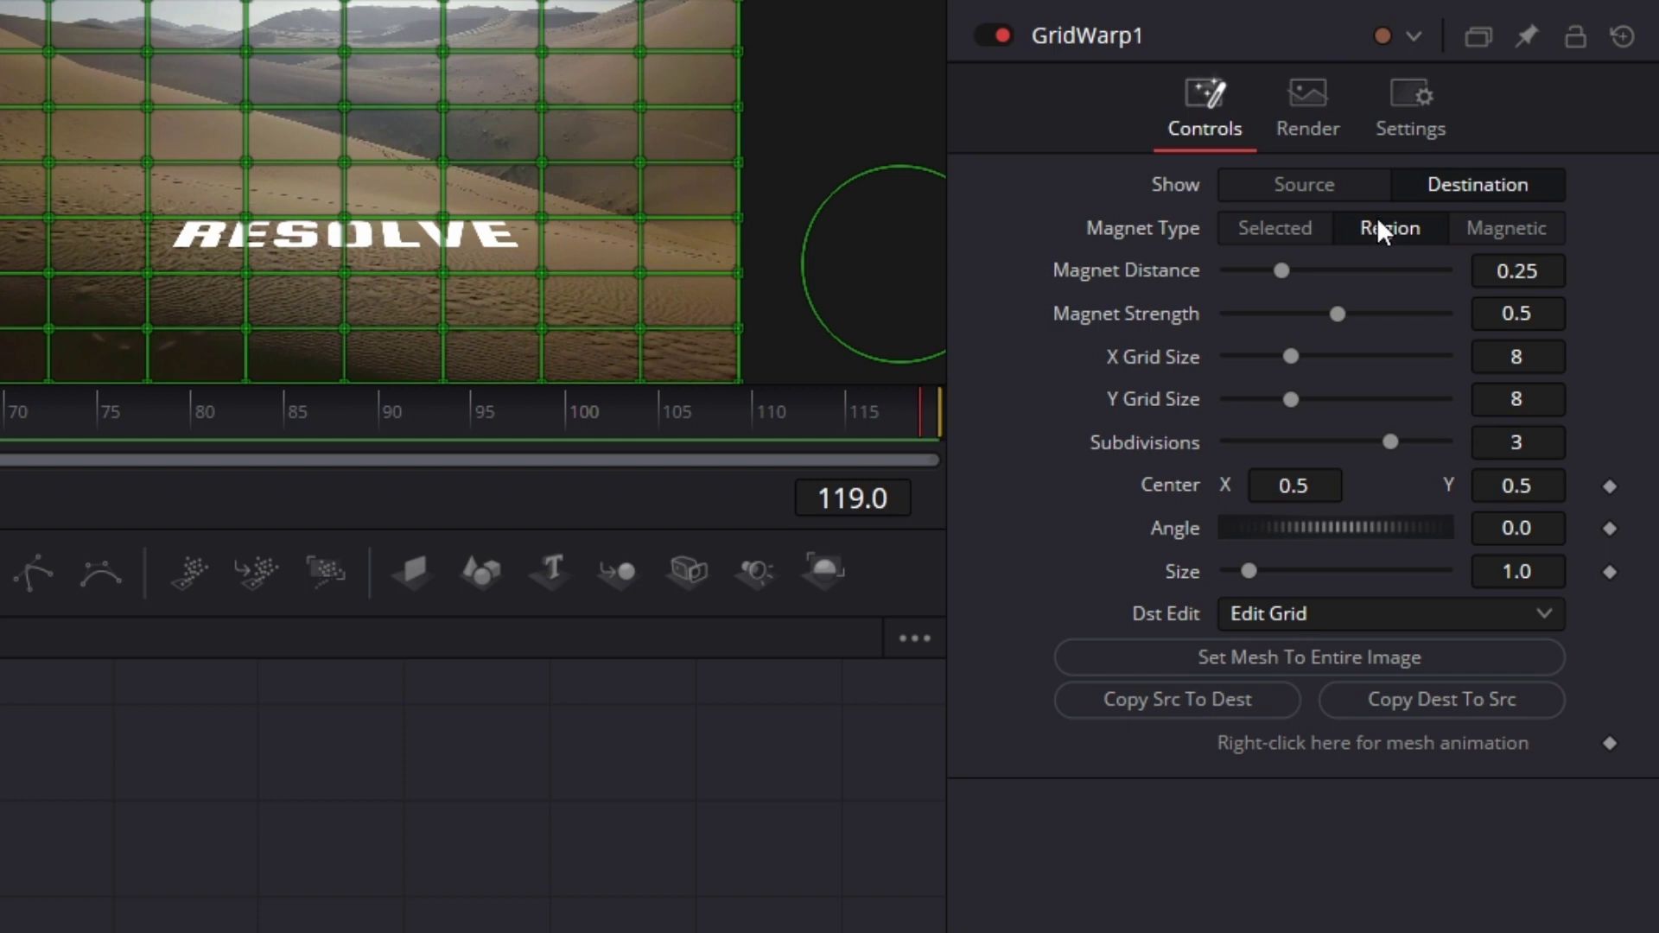
click(1517, 226)
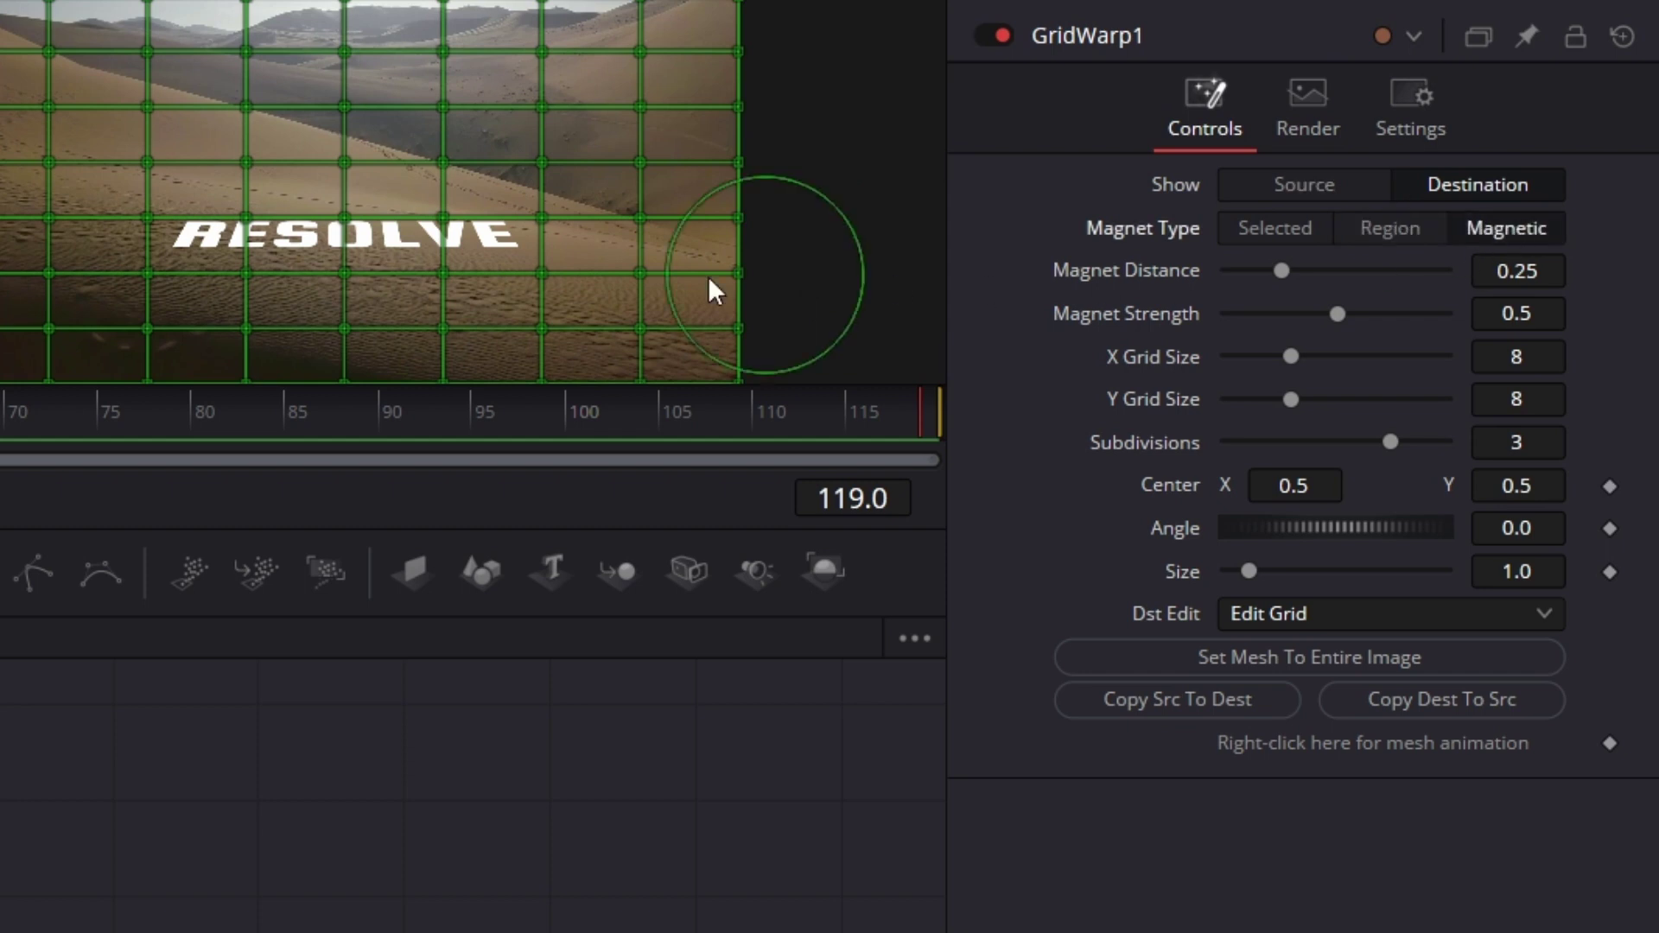
drag(543, 217, 541, 278)
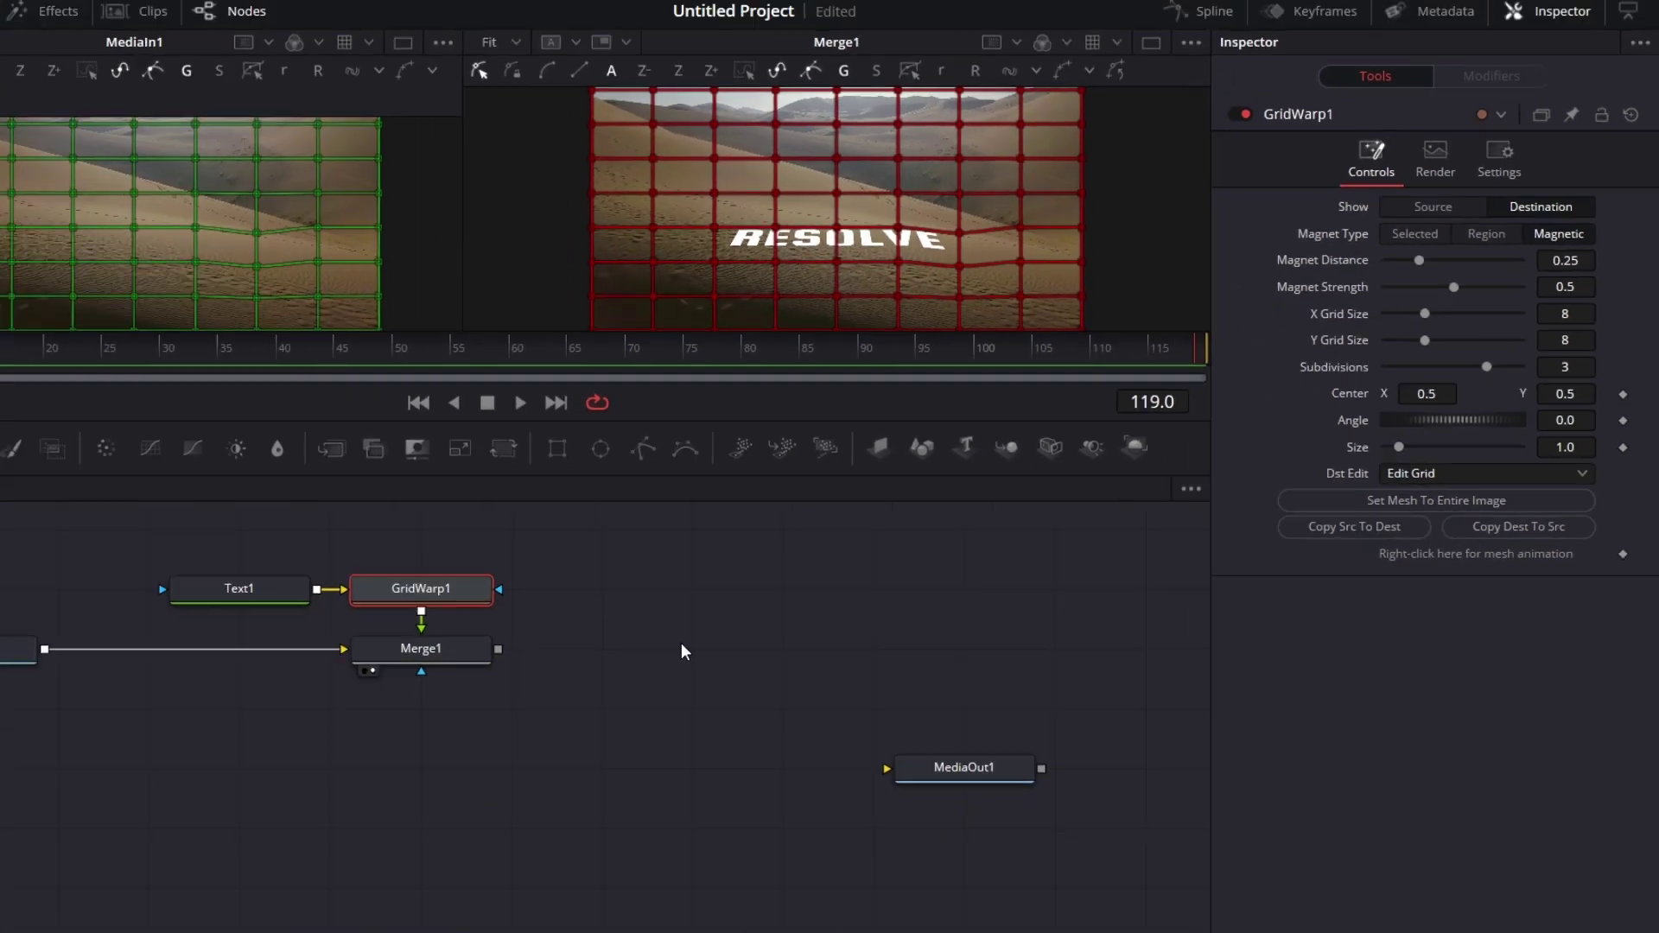
click(682, 652)
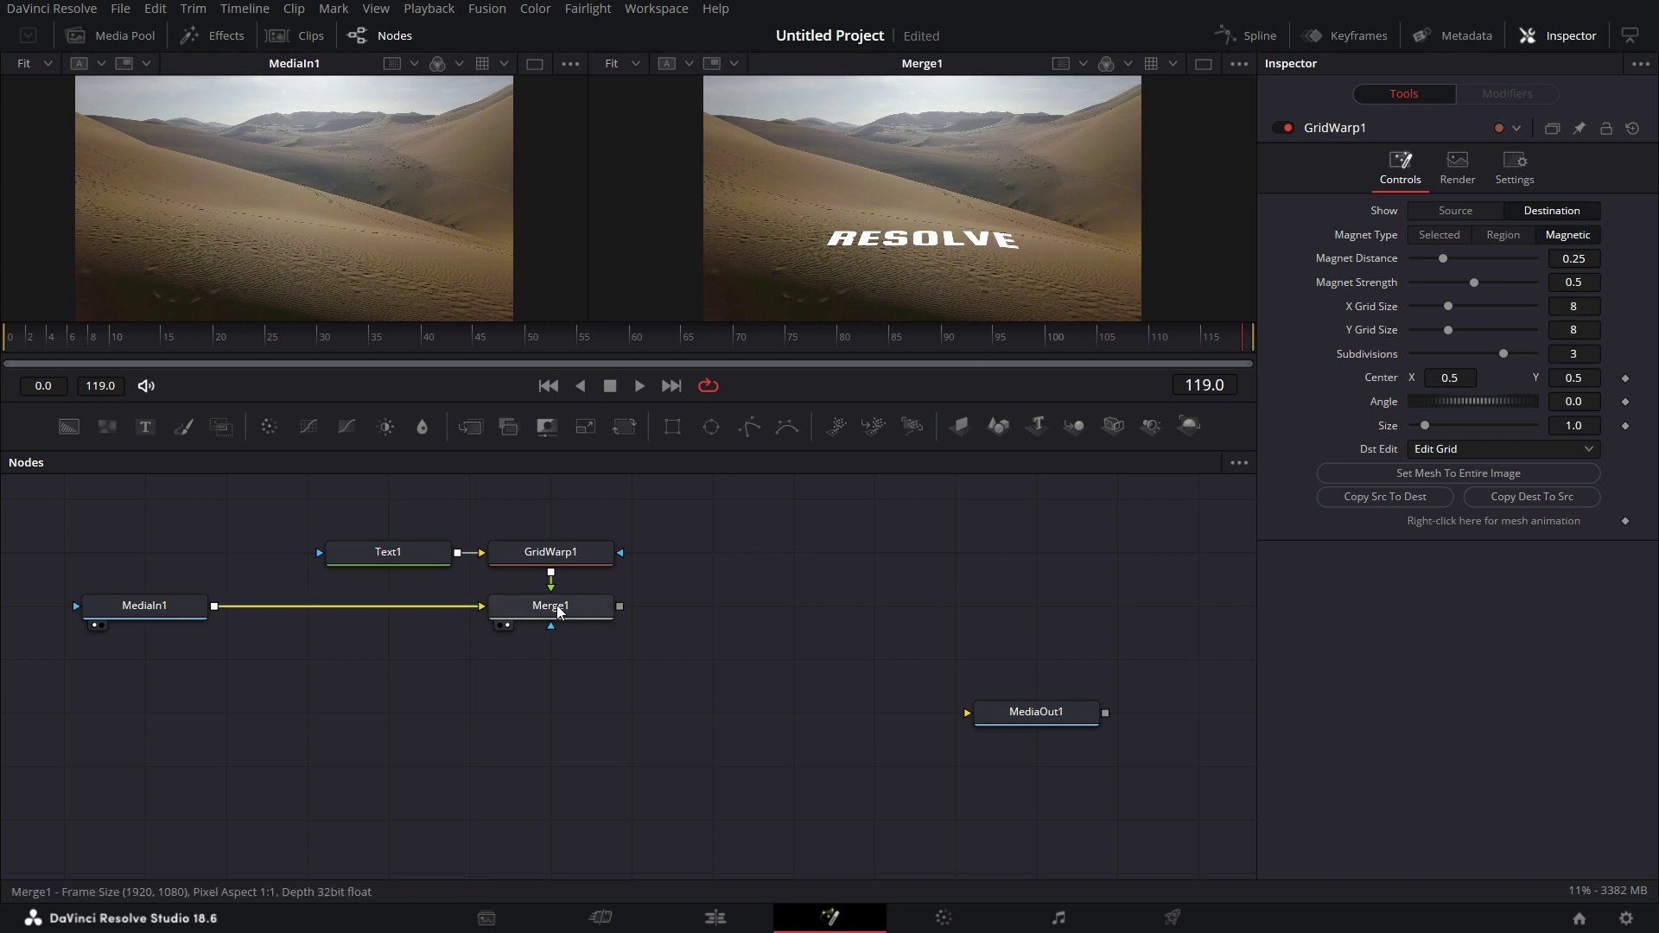
- Warp the GridWarp1 mesh slightly at the lower left of the text to follow the dune surface
click(577, 556)
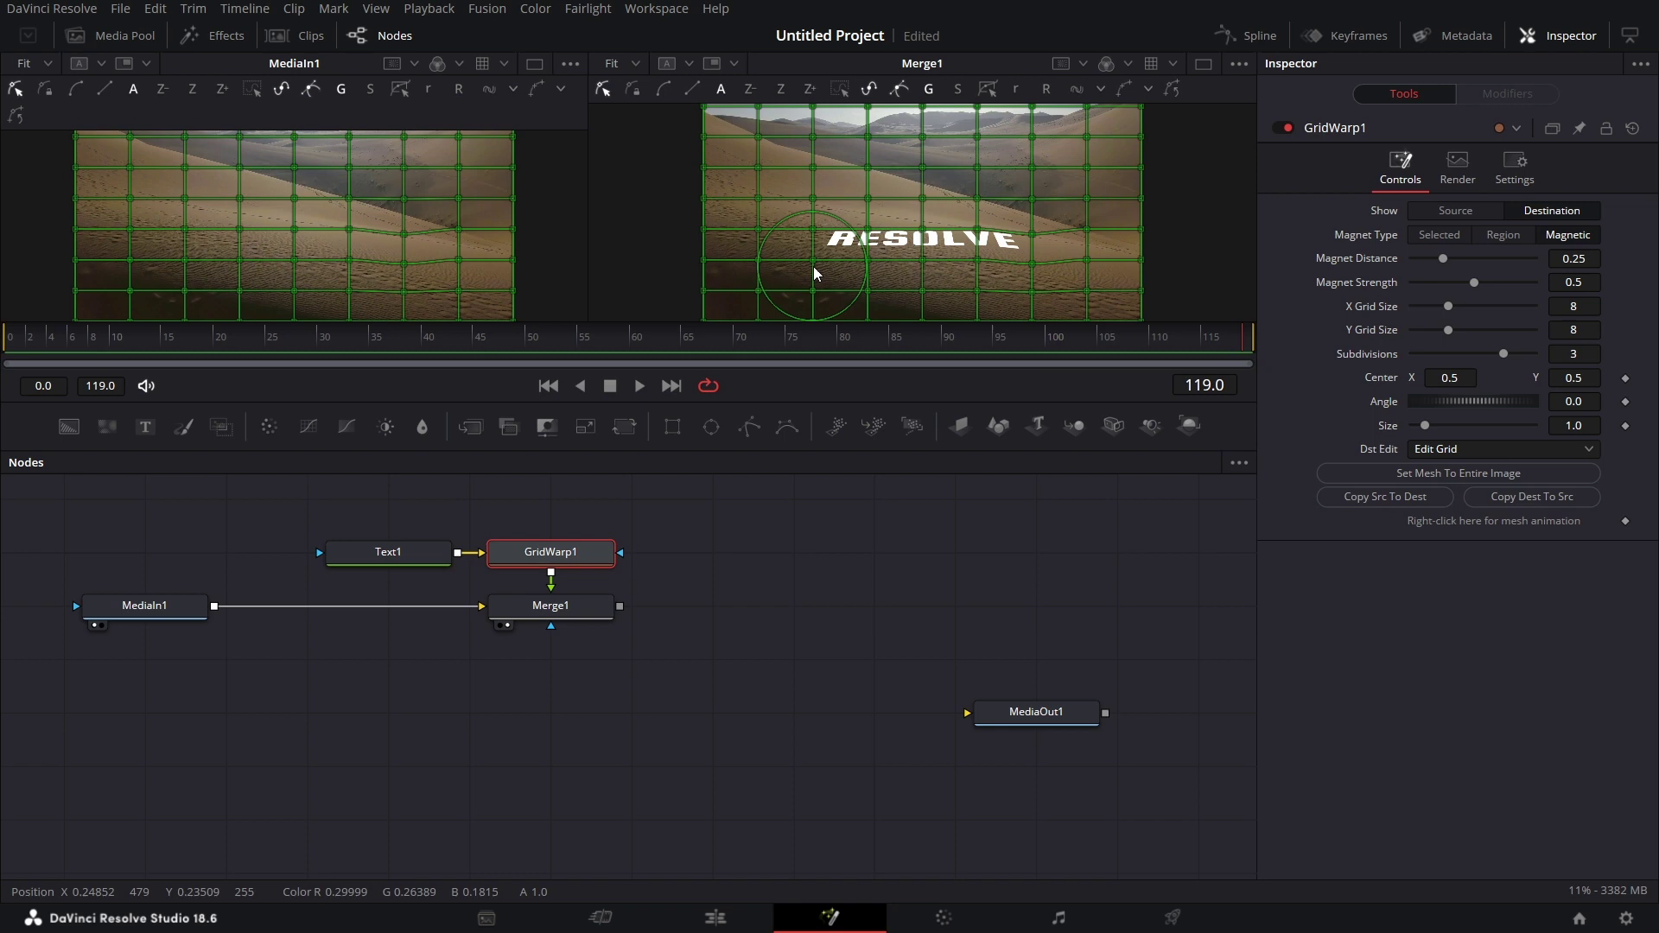
click(813, 264)
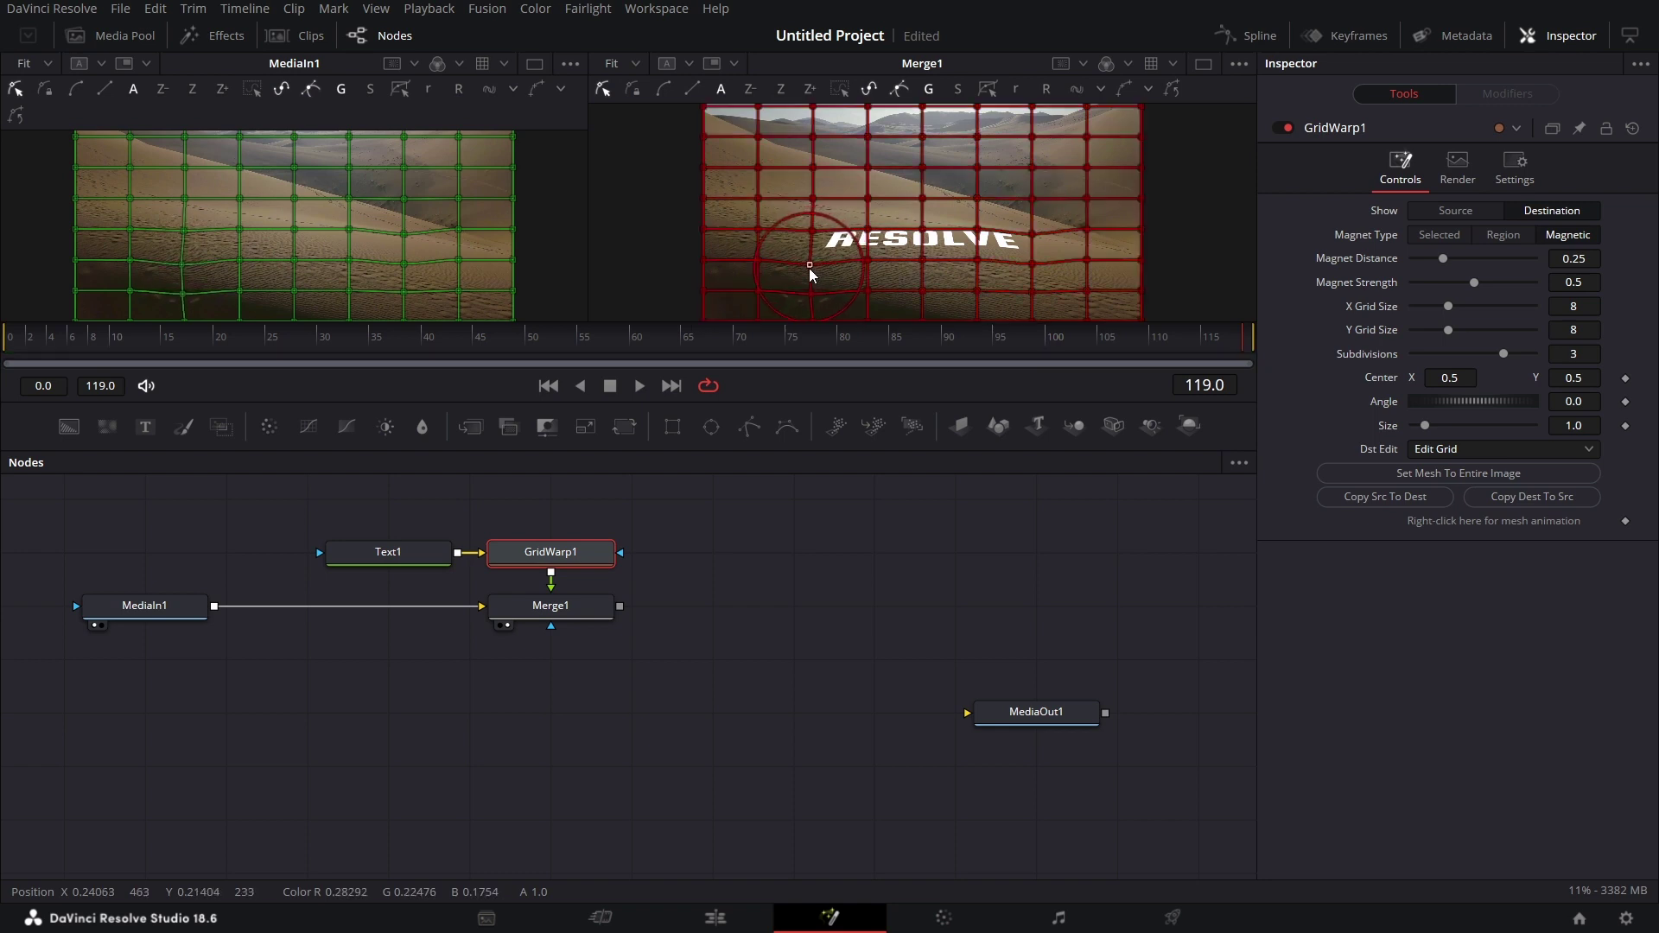
click(793, 605)
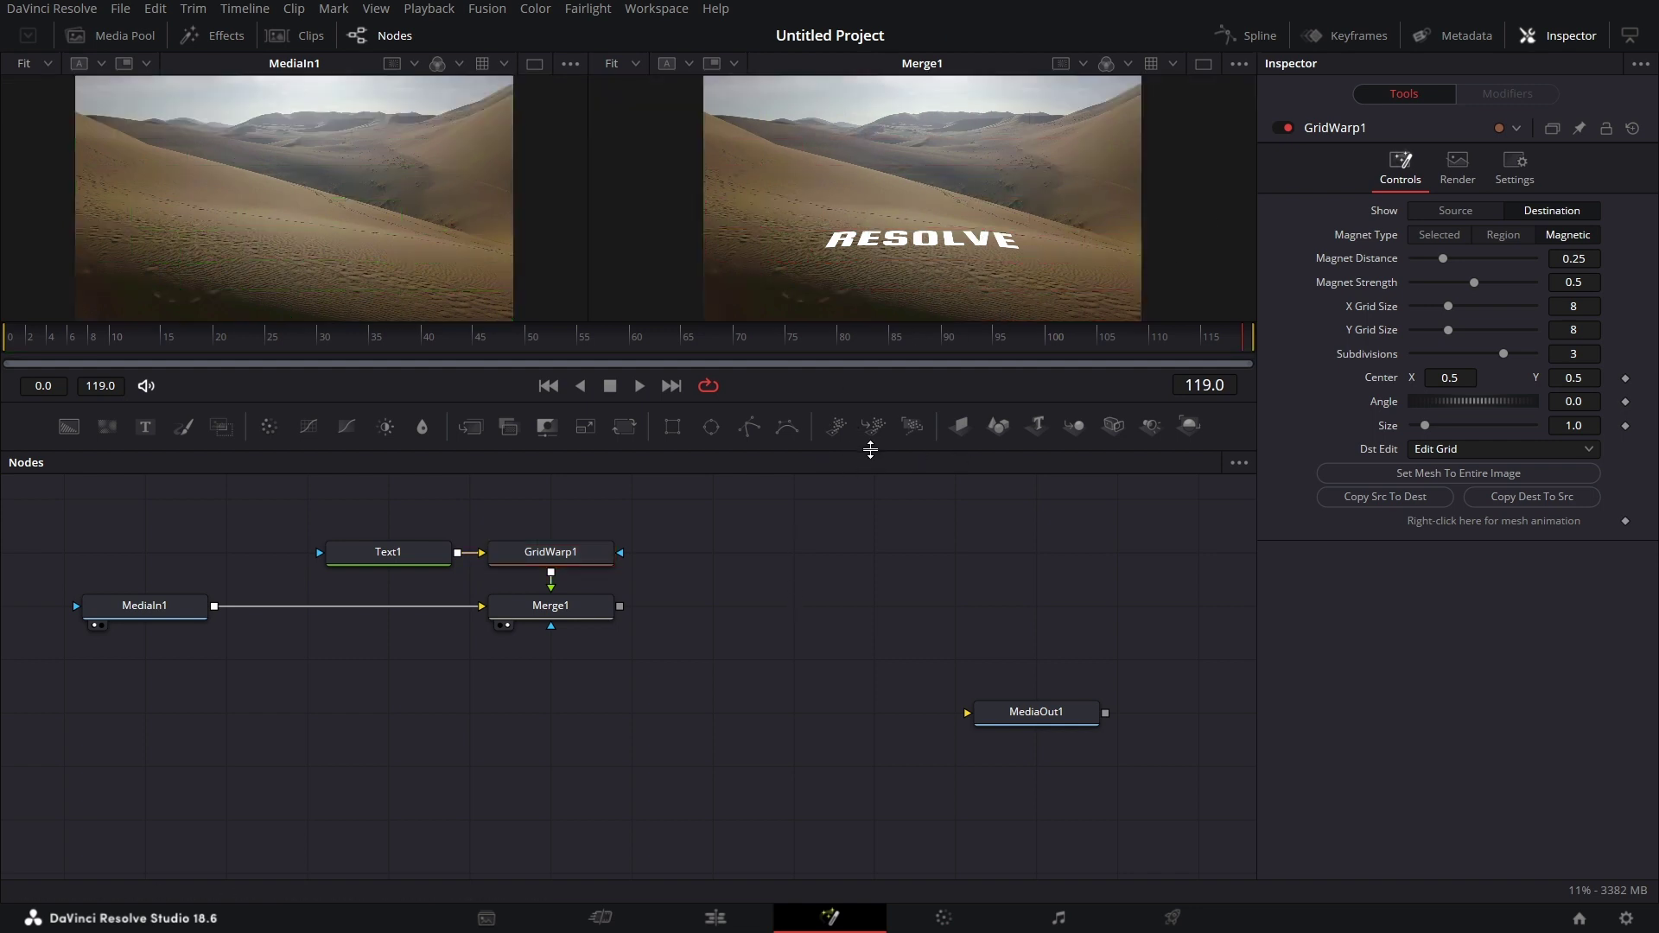
click(578, 556)
click(657, 586)
- Return to frame 0, add a Planar Tracker node below Merge1 and feed MediaIn1 into it
mouse_move(9, 337)
mouse_down()
mouse_move(448, 345)
mouse_move(2, 359)
mouse_up()
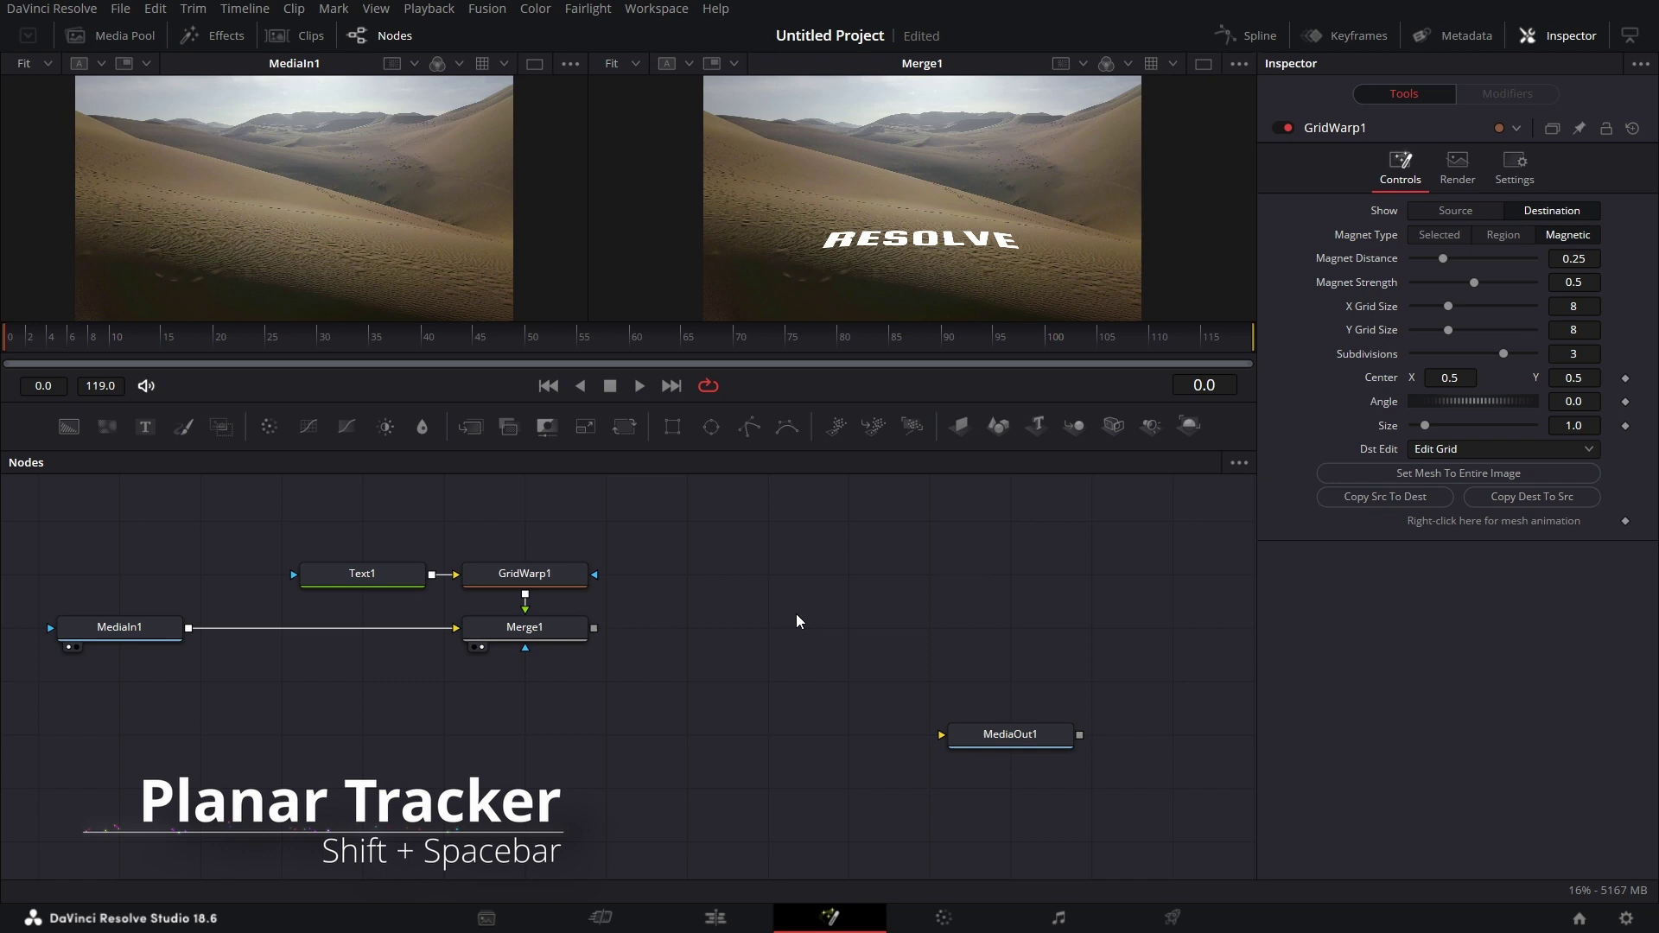
key(shift+space)
text(GRID WA)
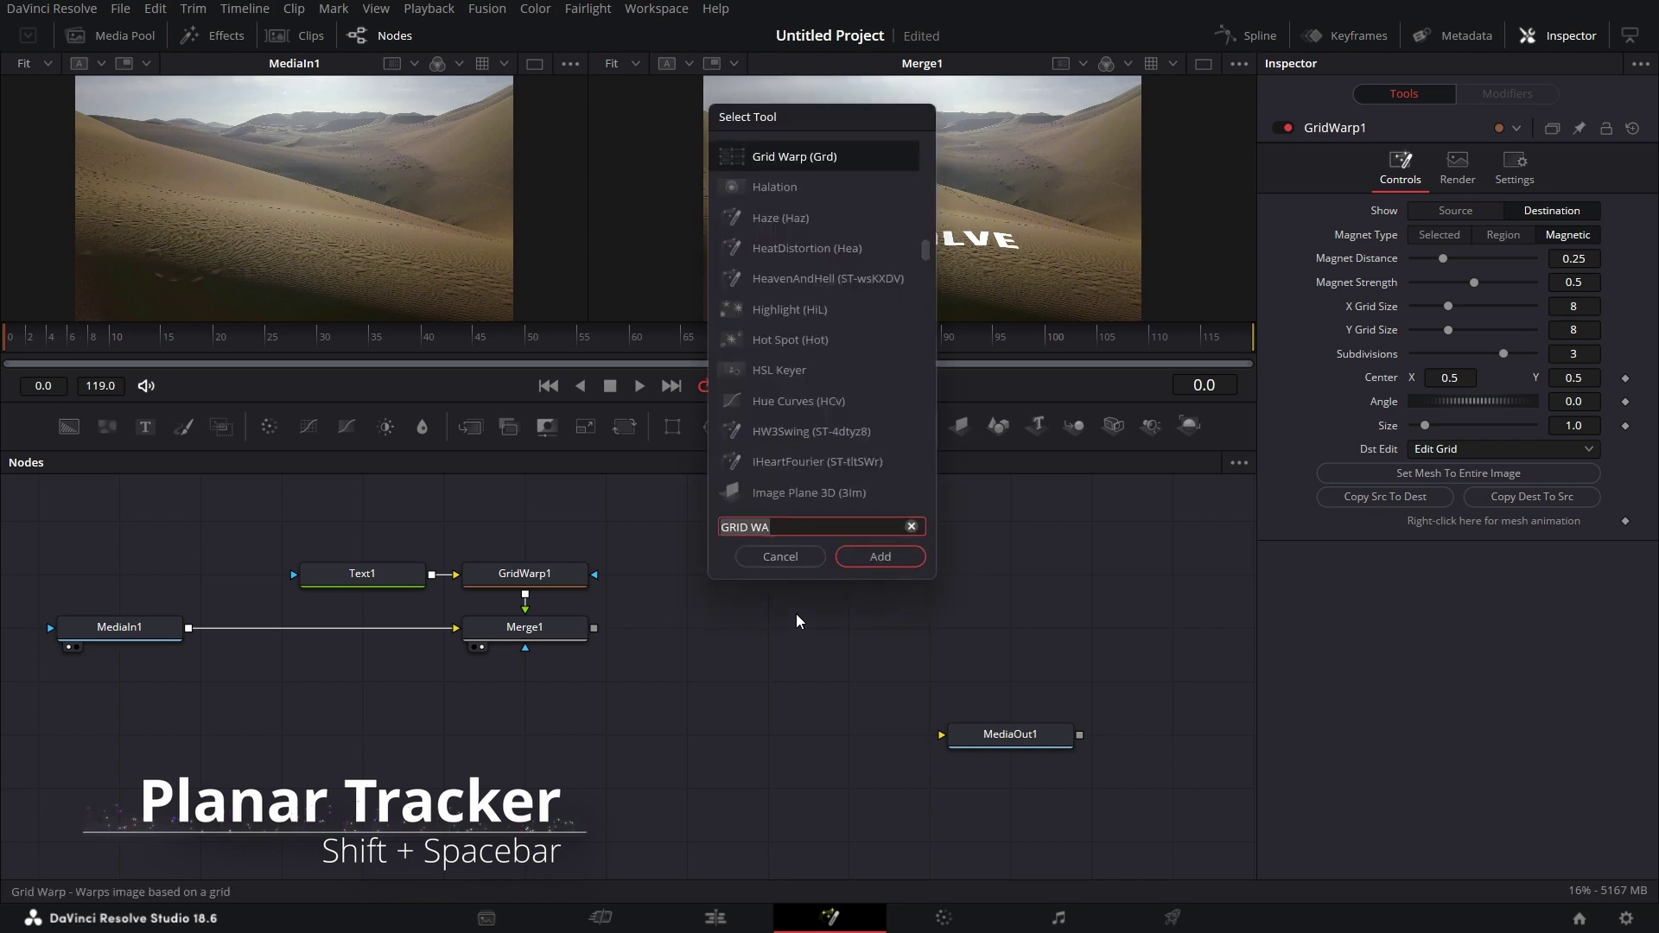
text(PLAN)
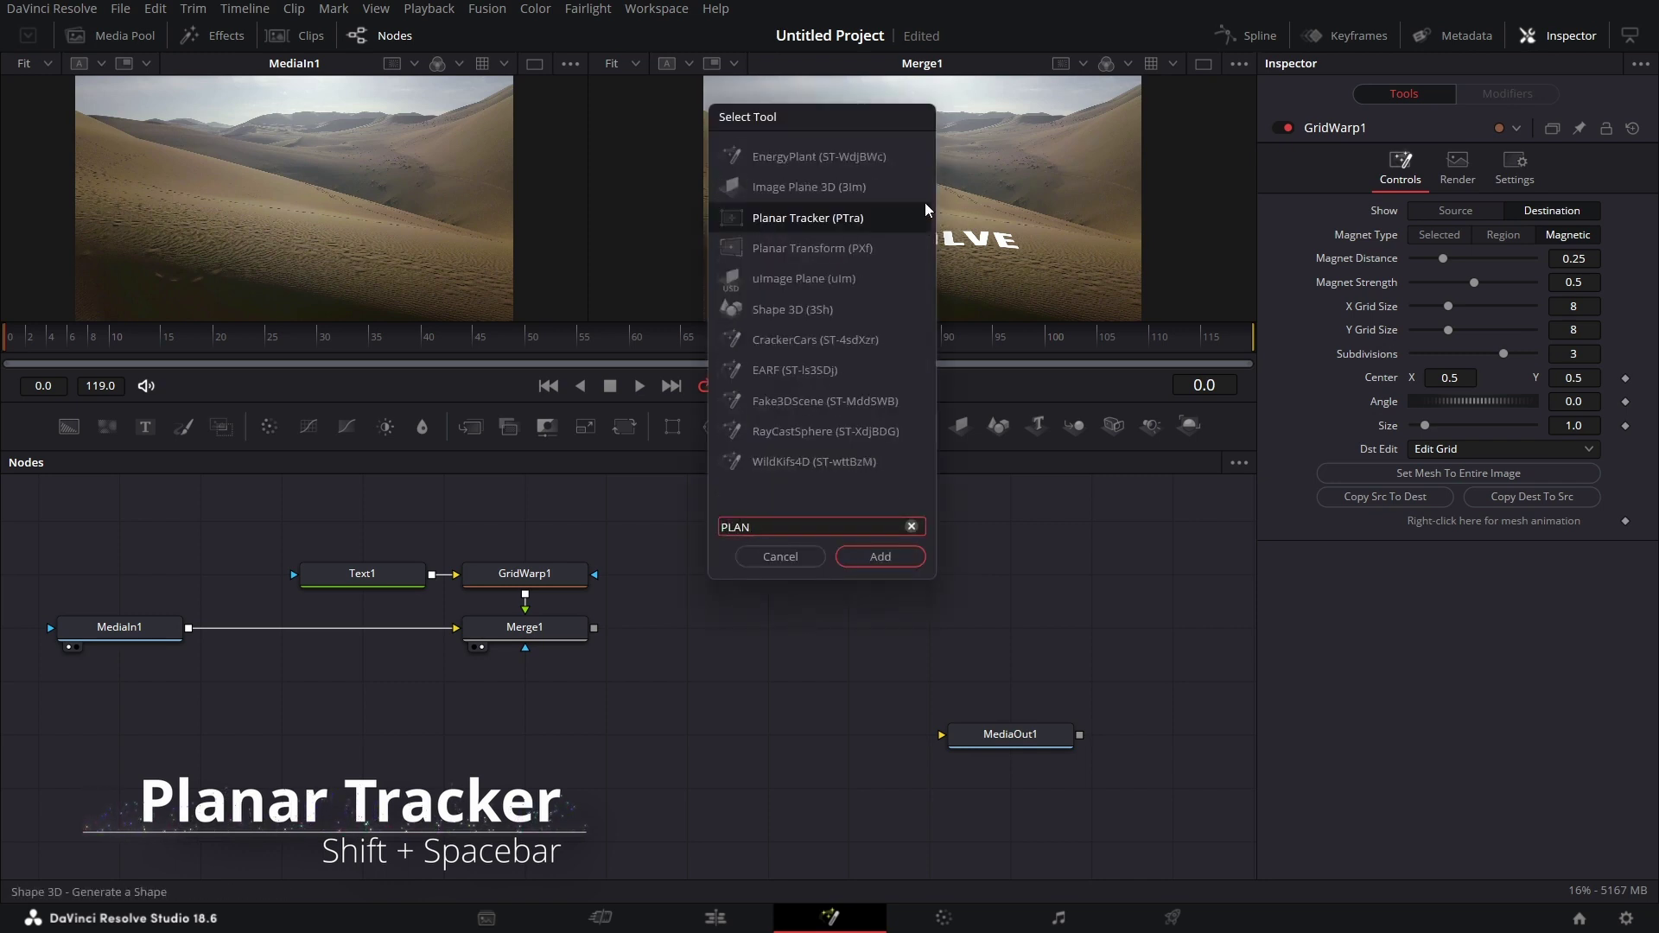
click(880, 560)
drag(720, 595, 477, 756)
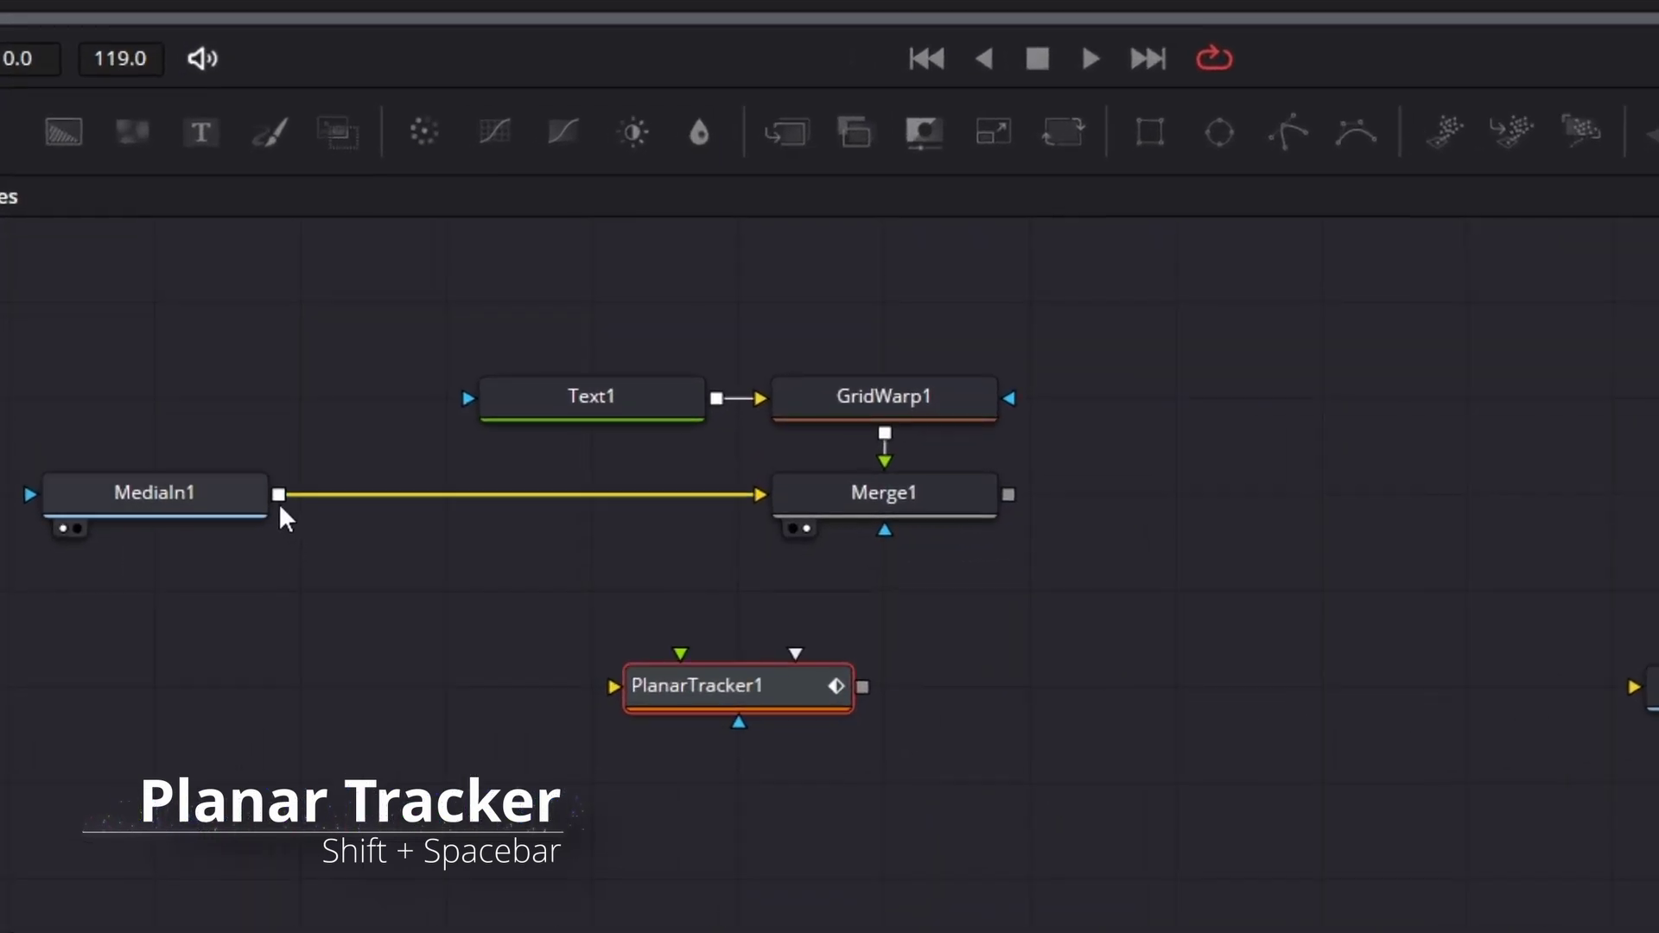
drag(279, 494, 703, 696)
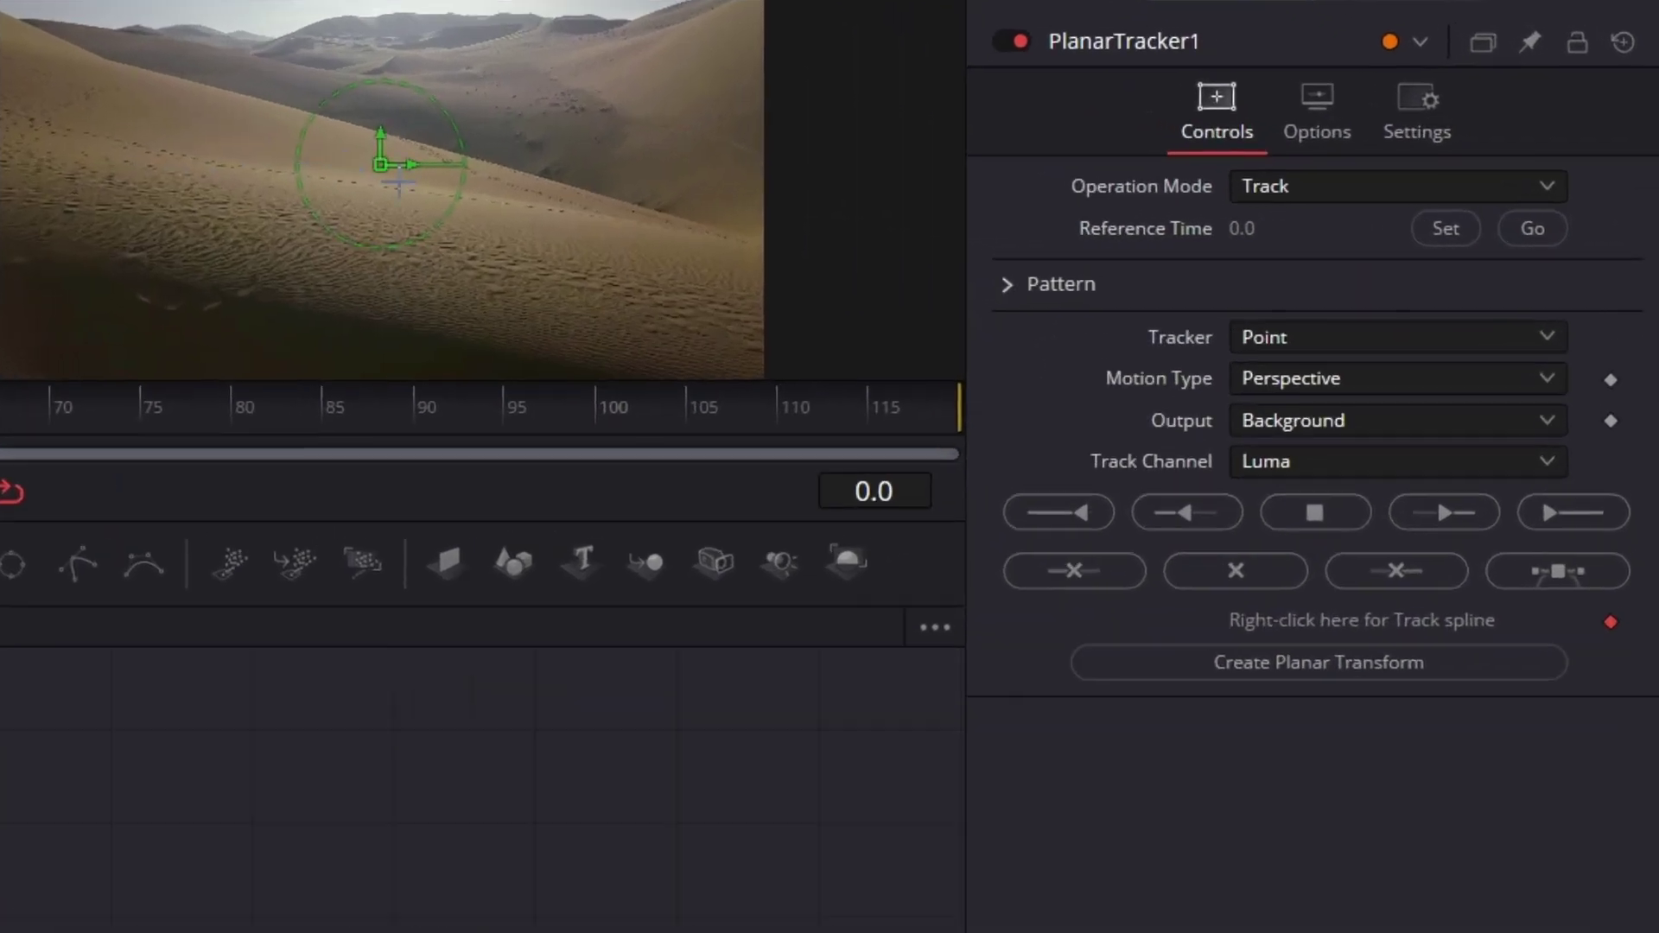
- Draw a closed four-sided tracking pattern around the rippled sand area in the lower part of the dune footage
drag(77, 166, 157, 164)
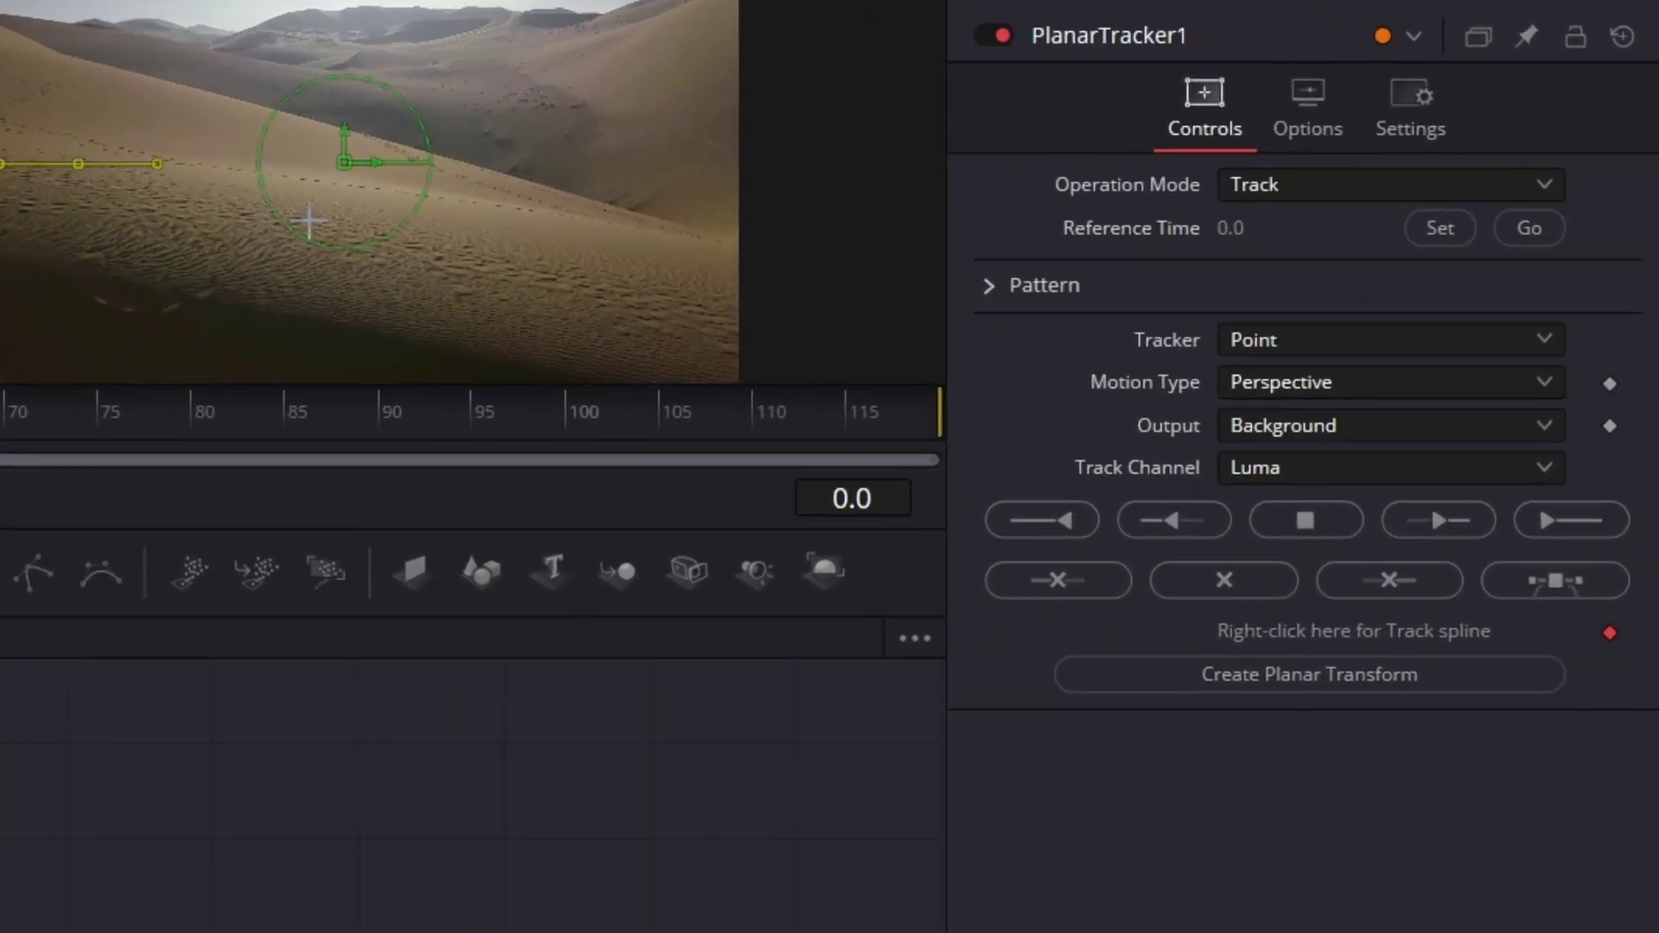
drag(343, 192, 472, 206)
click(458, 338)
click(205, 316)
click(82, 304)
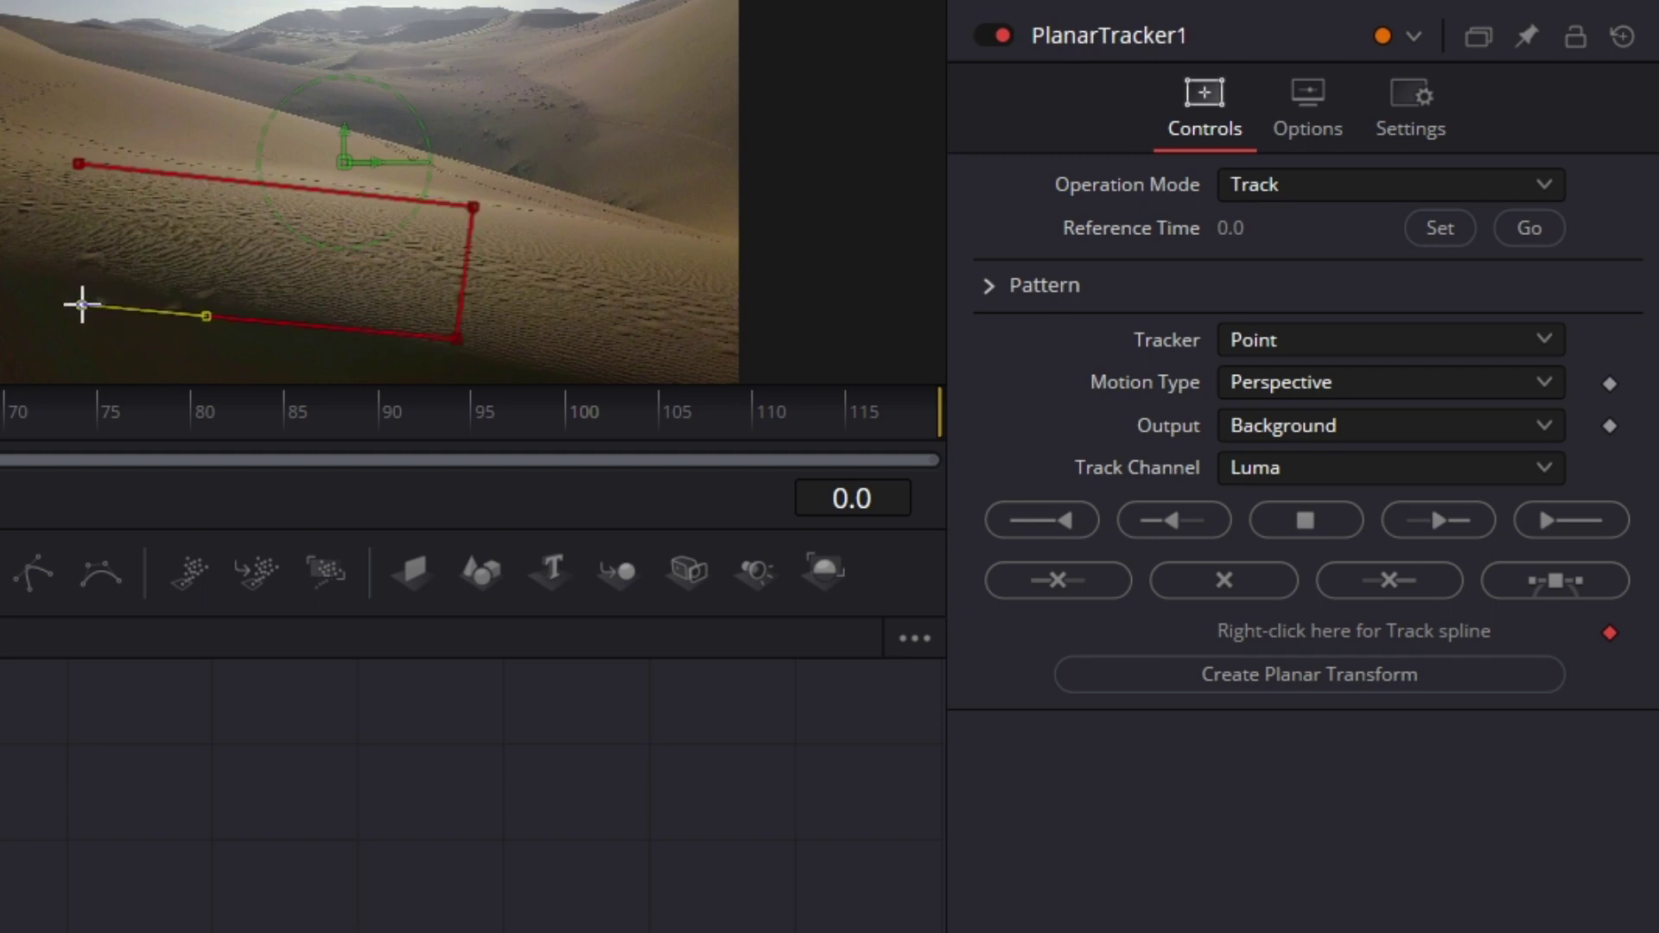
click(78, 166)
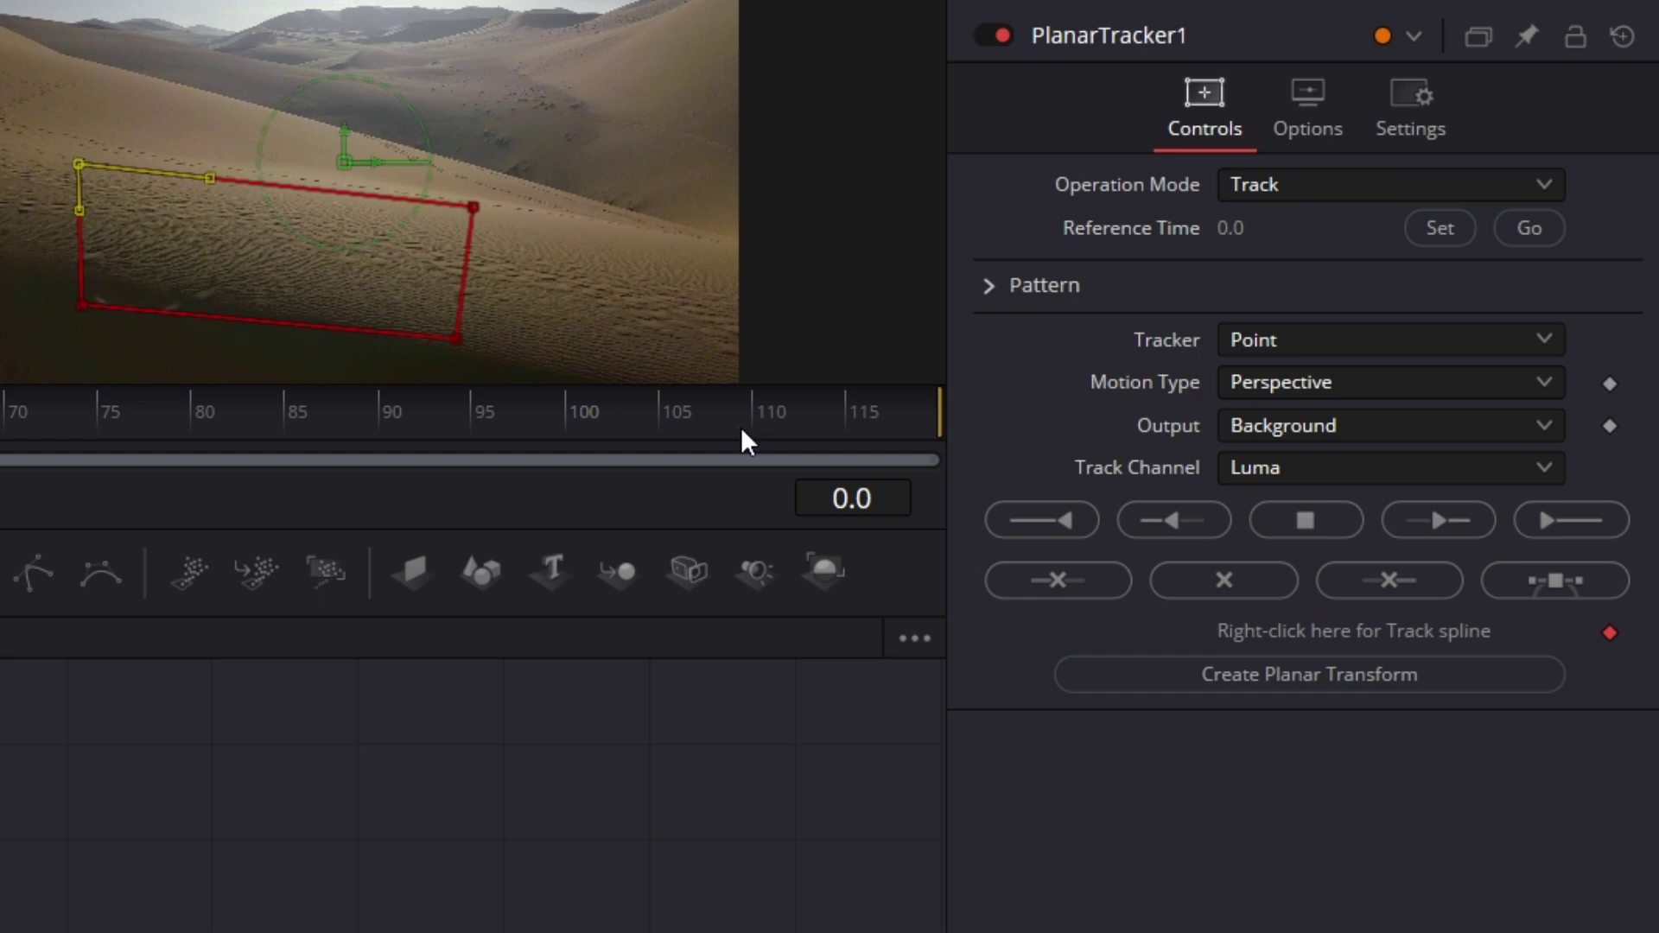
- Set PlanarTracker1's tracker to Hybrid Point/Area with Perspective motion and track the pattern forward to the end of the clip
click(1370, 347)
click(1346, 422)
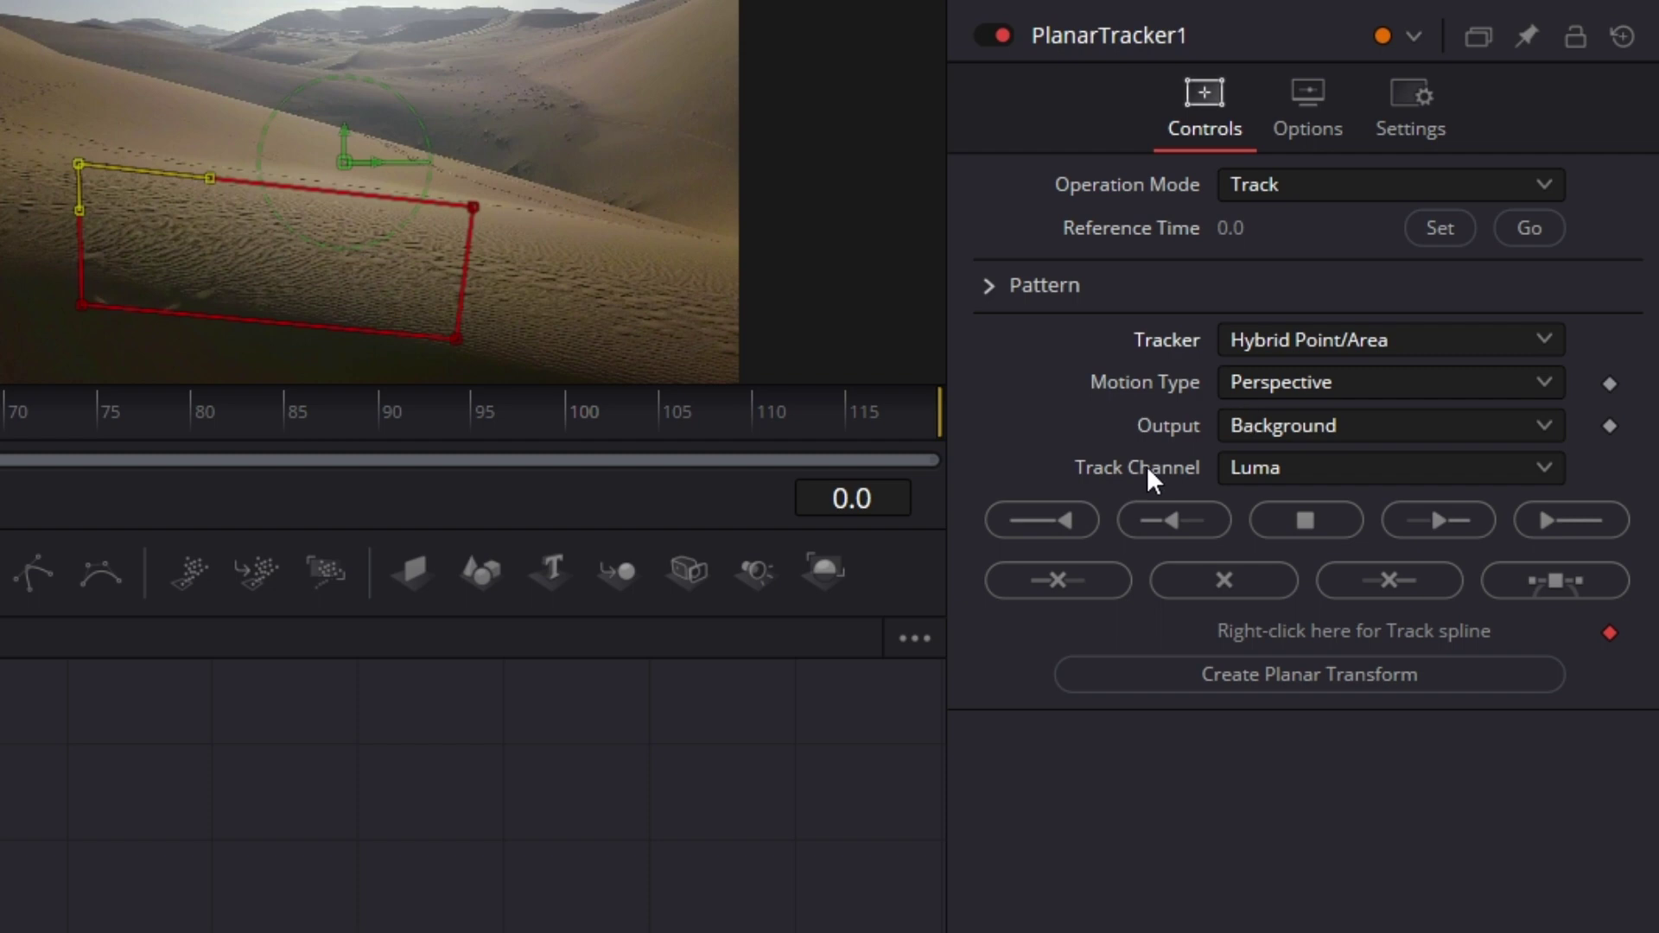
click(1316, 381)
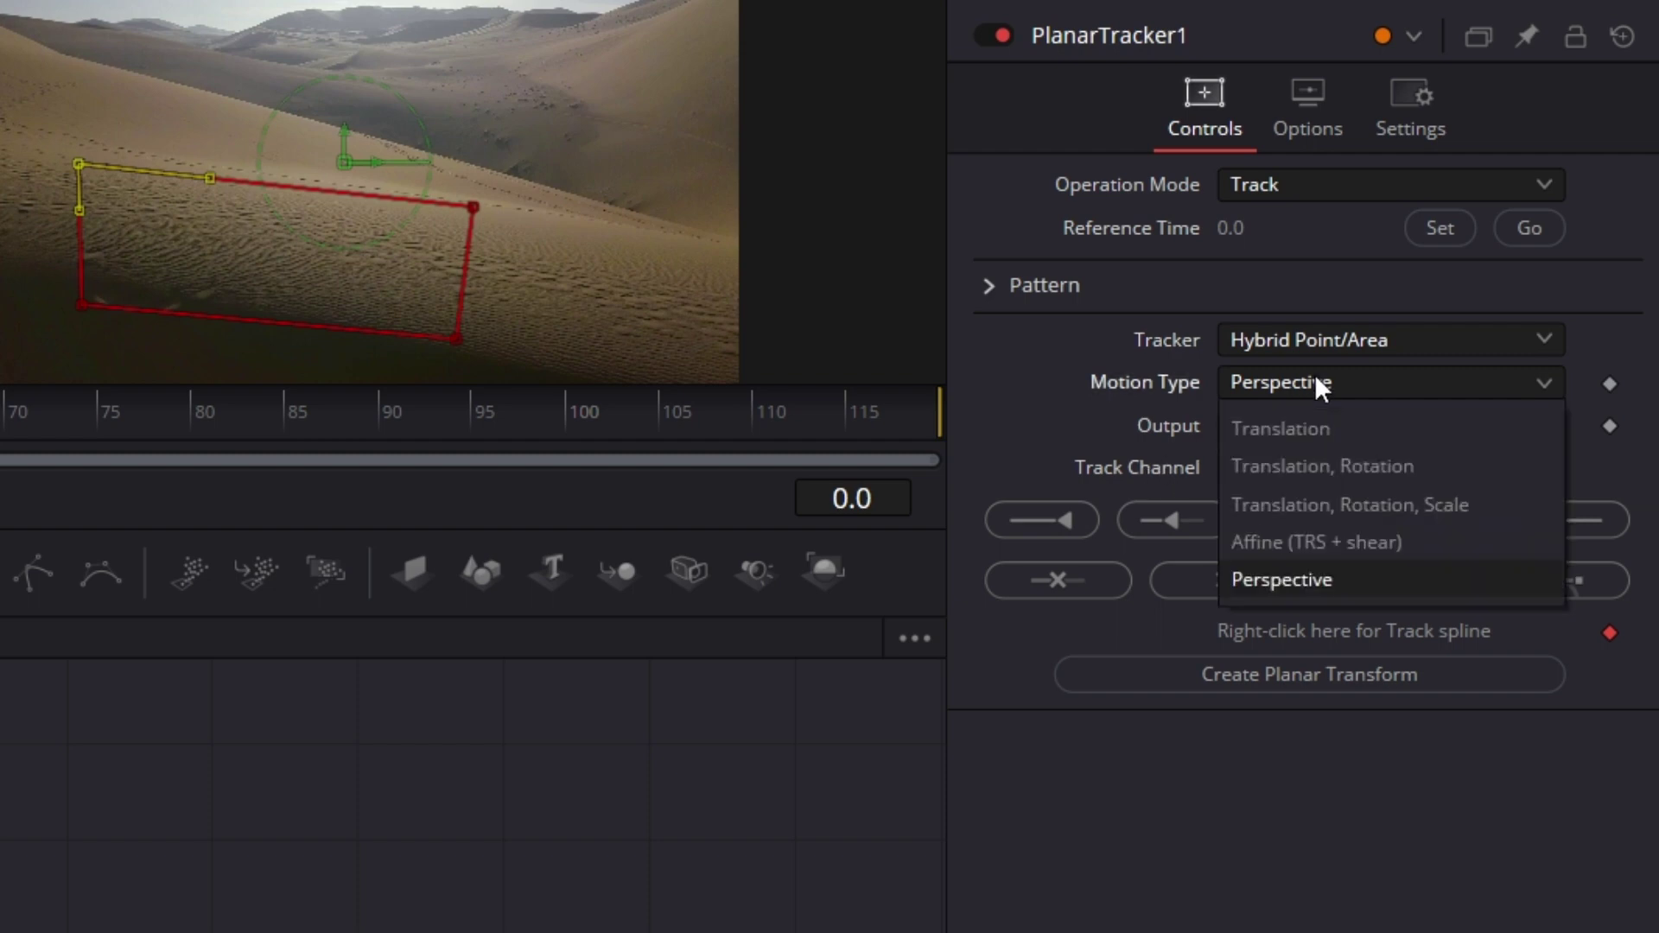
click(1311, 579)
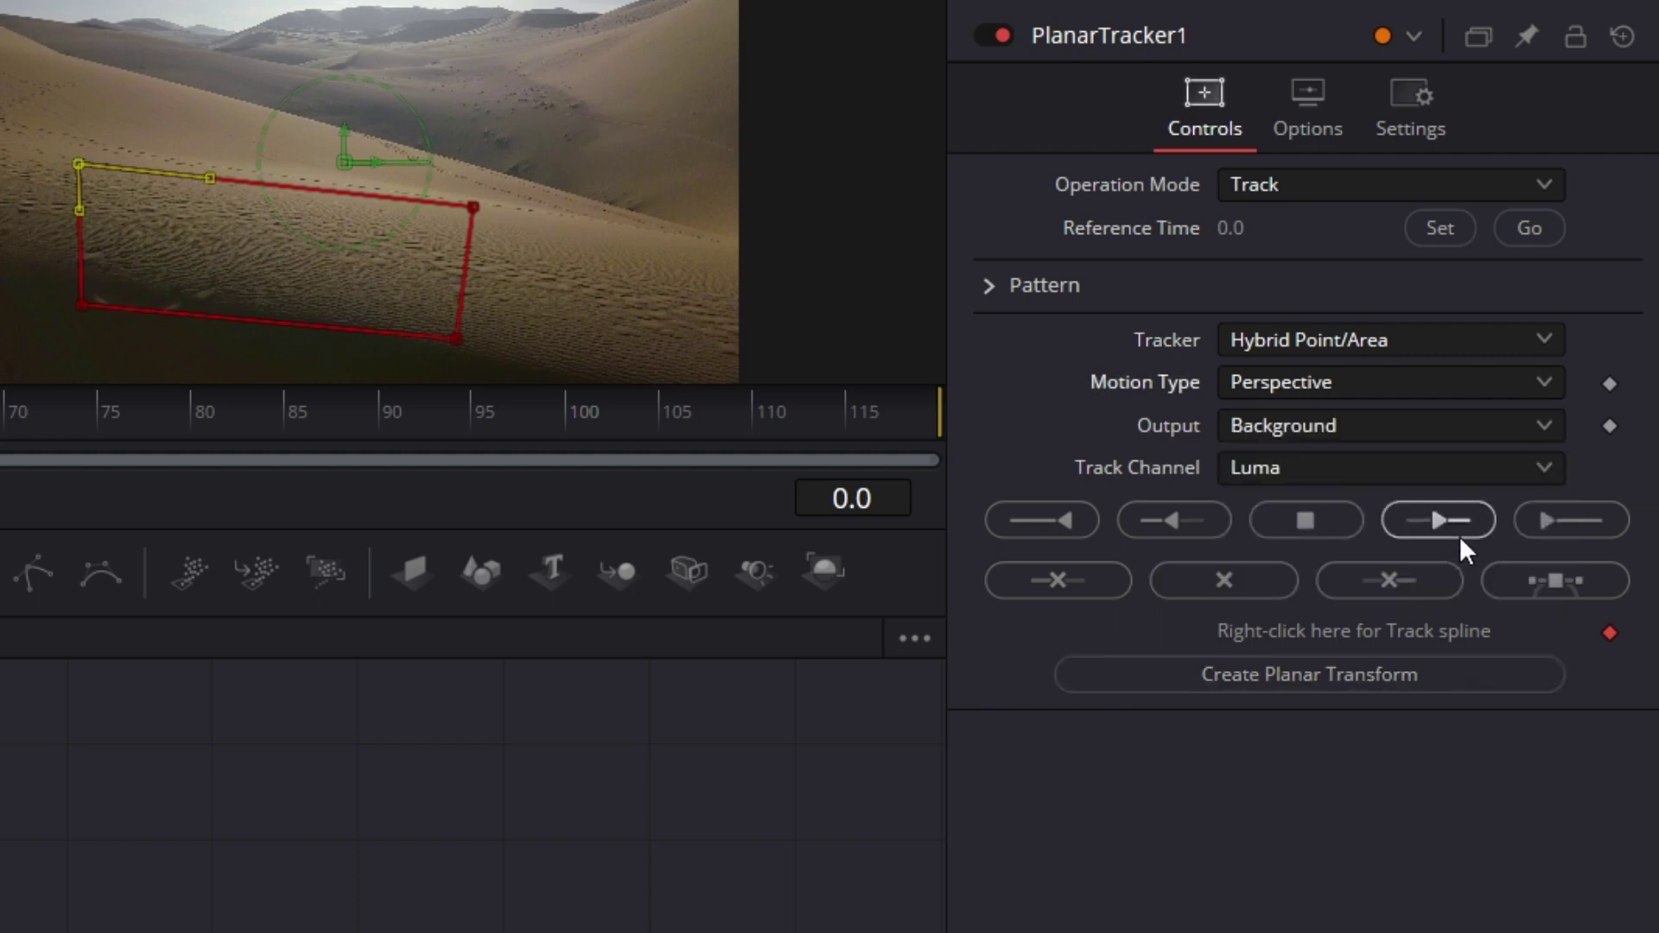
click(1568, 522)
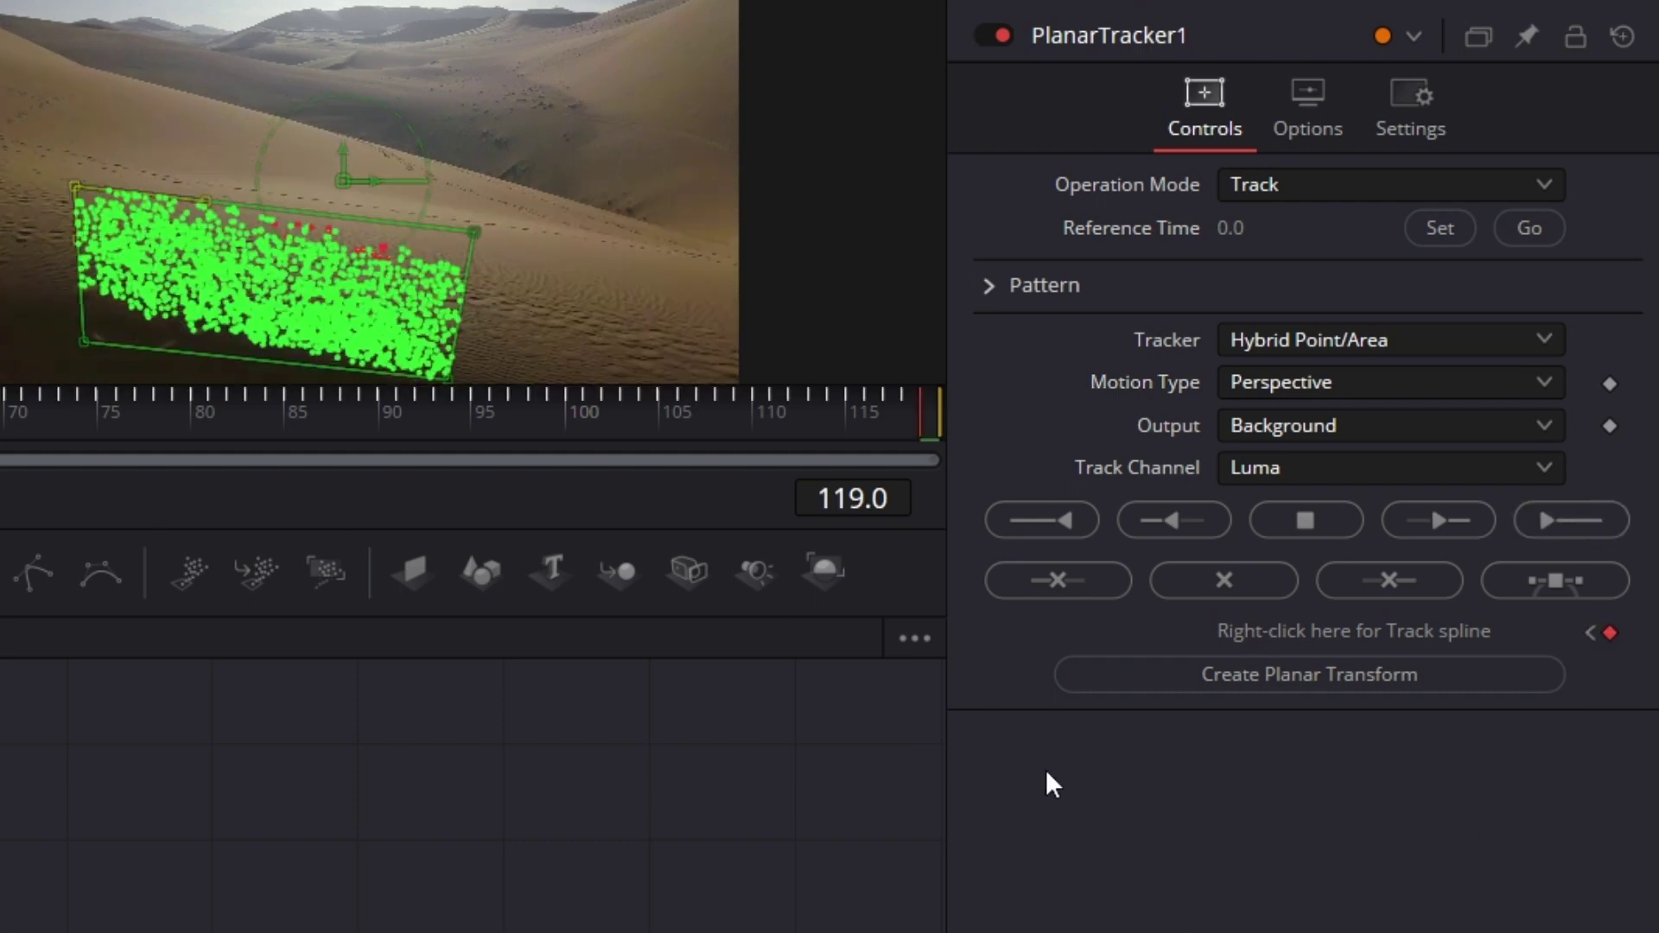
- Create a Planar Transform node from the track, place it beside Merge1 and delete PlanarTracker1
click(1314, 675)
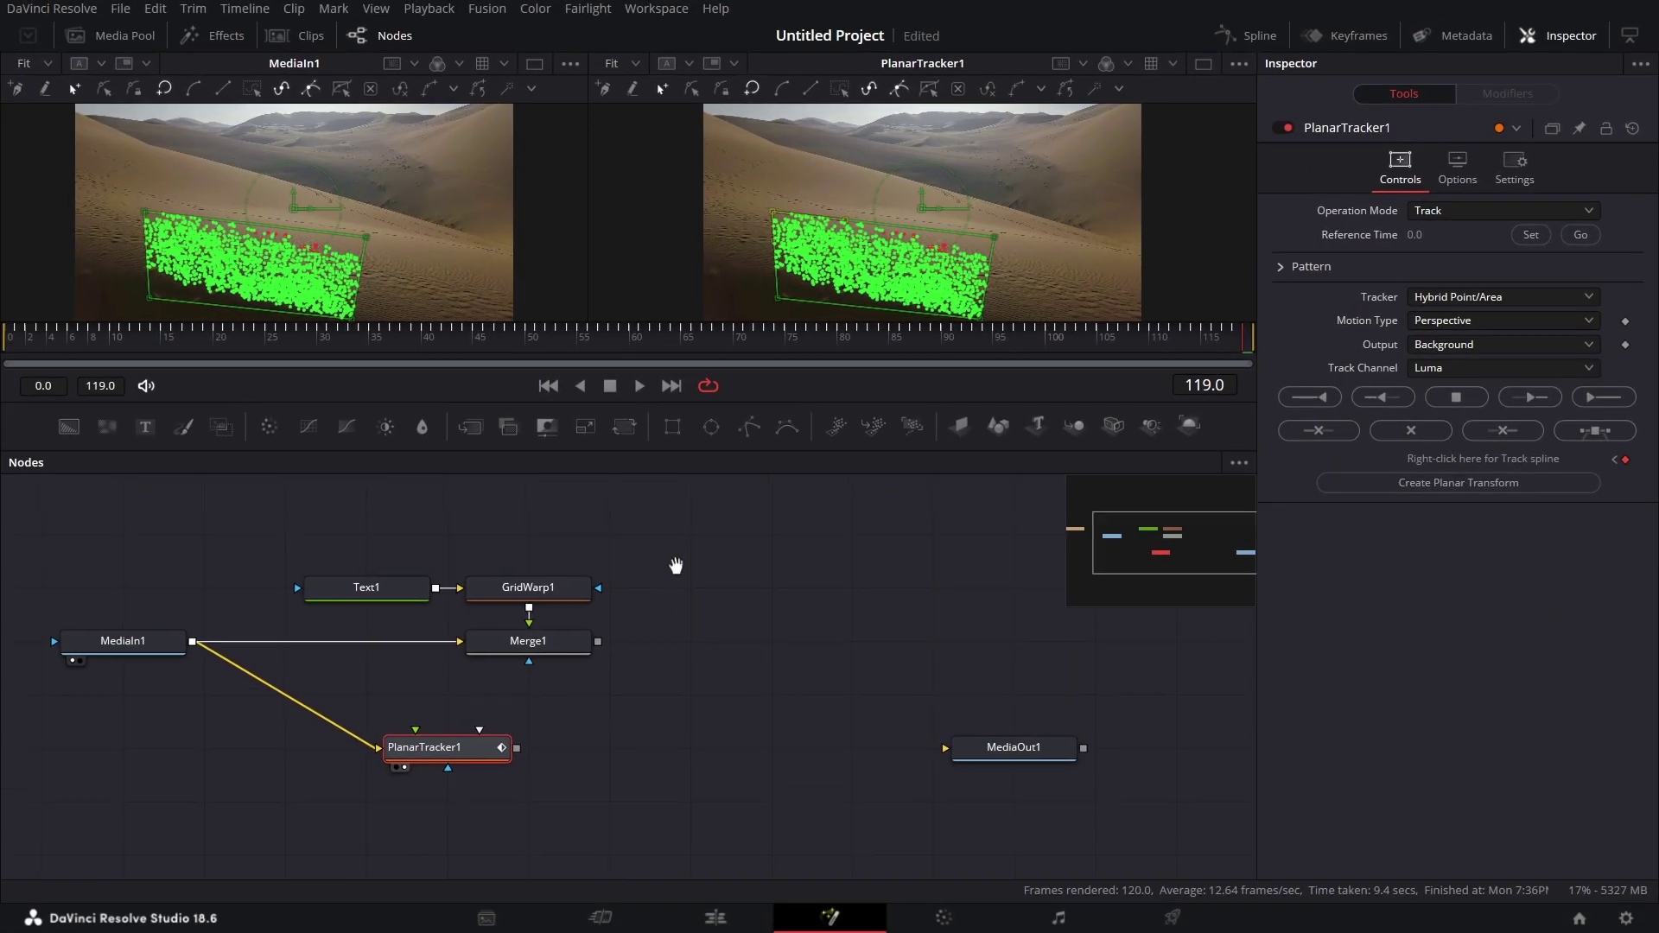
drag(676, 566, 949, 697)
drag(160, 730, 1043, 776)
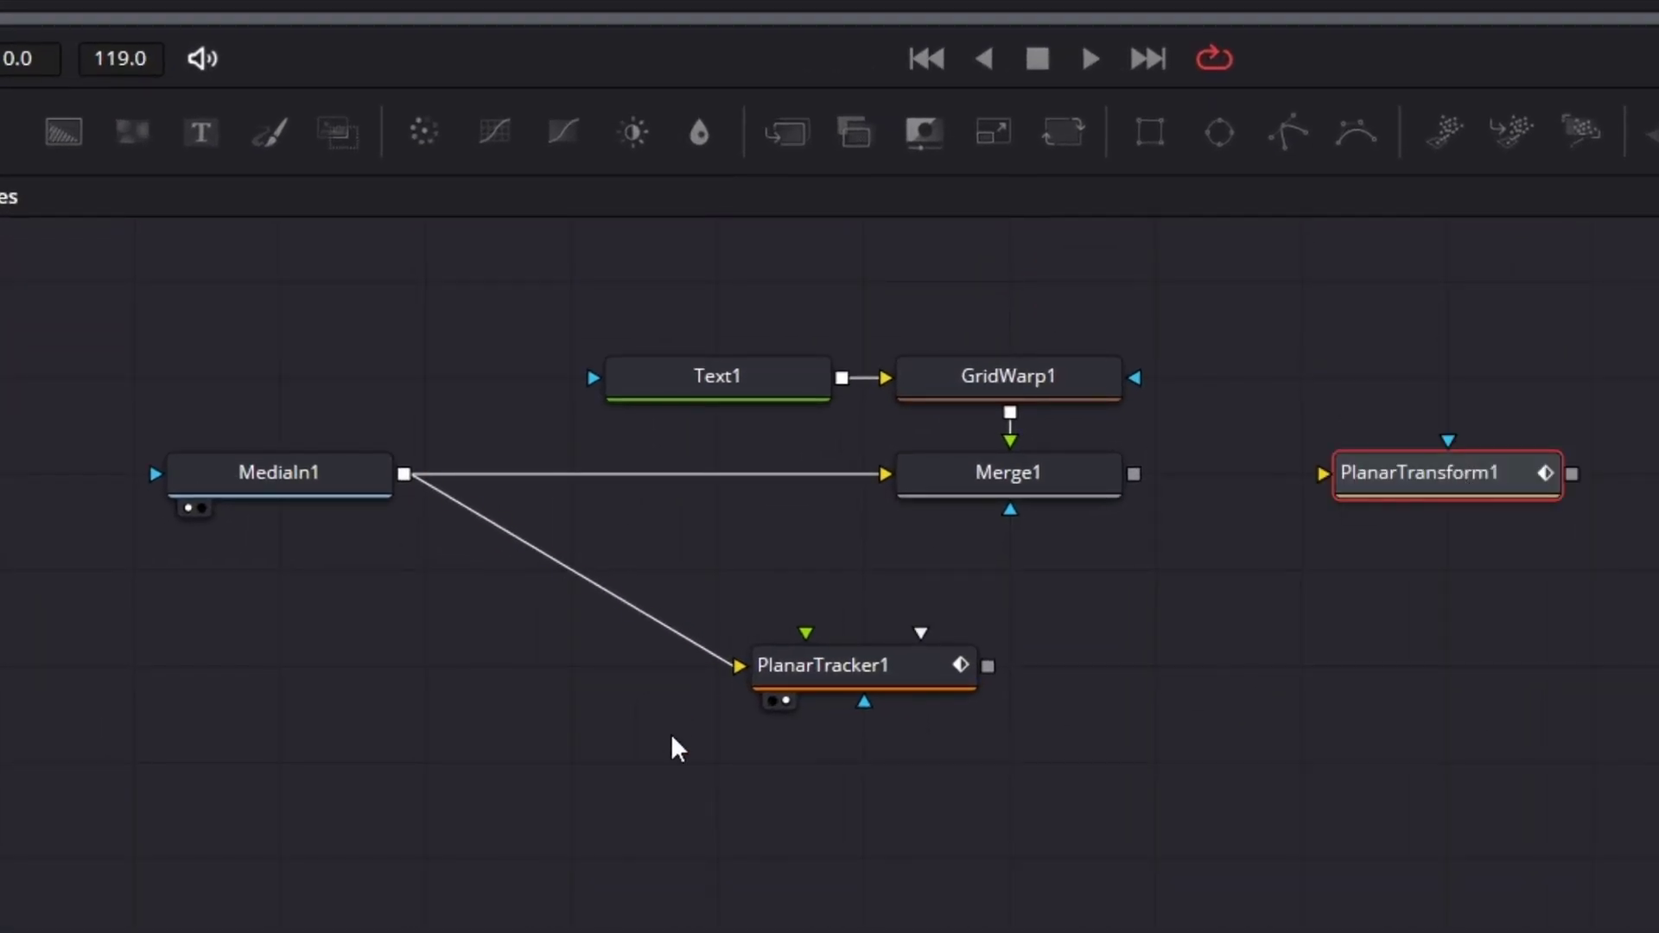
click(792, 677)
key(Delete)
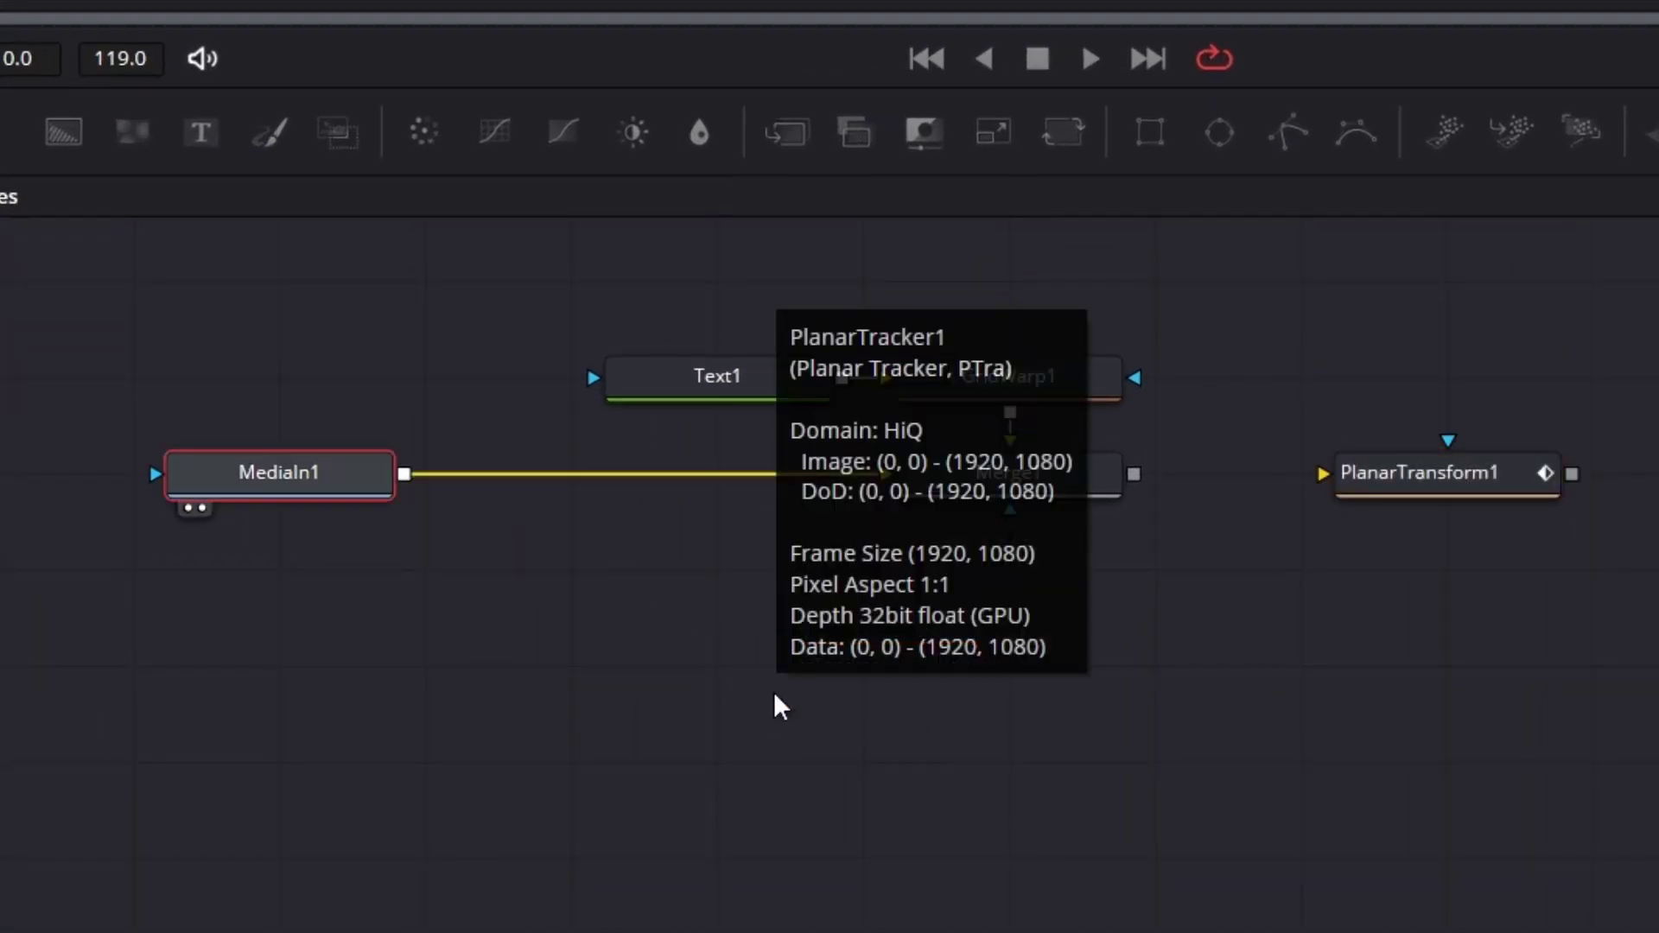
- Insert PlanarTransform1 between GridWarp1 and Merge1, connecting its output to Merge1's foreground input
drag(1345, 474, 1343, 394)
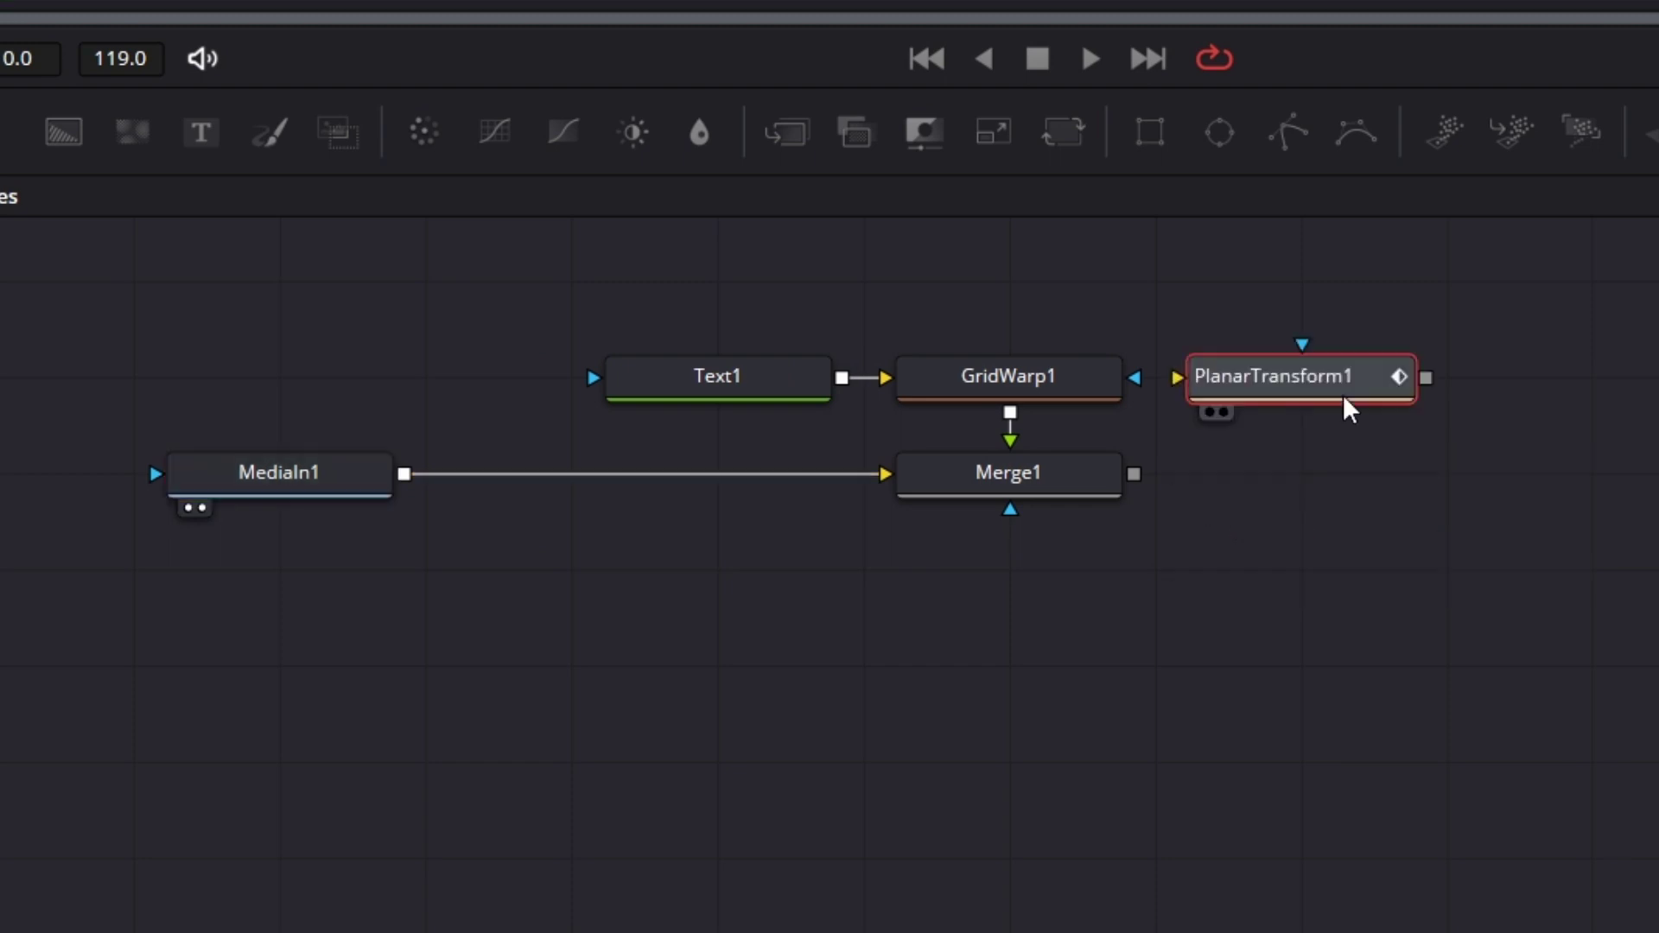
drag(1029, 500, 1017, 682)
drag(1013, 593, 1260, 452)
drag(1270, 391, 1059, 502)
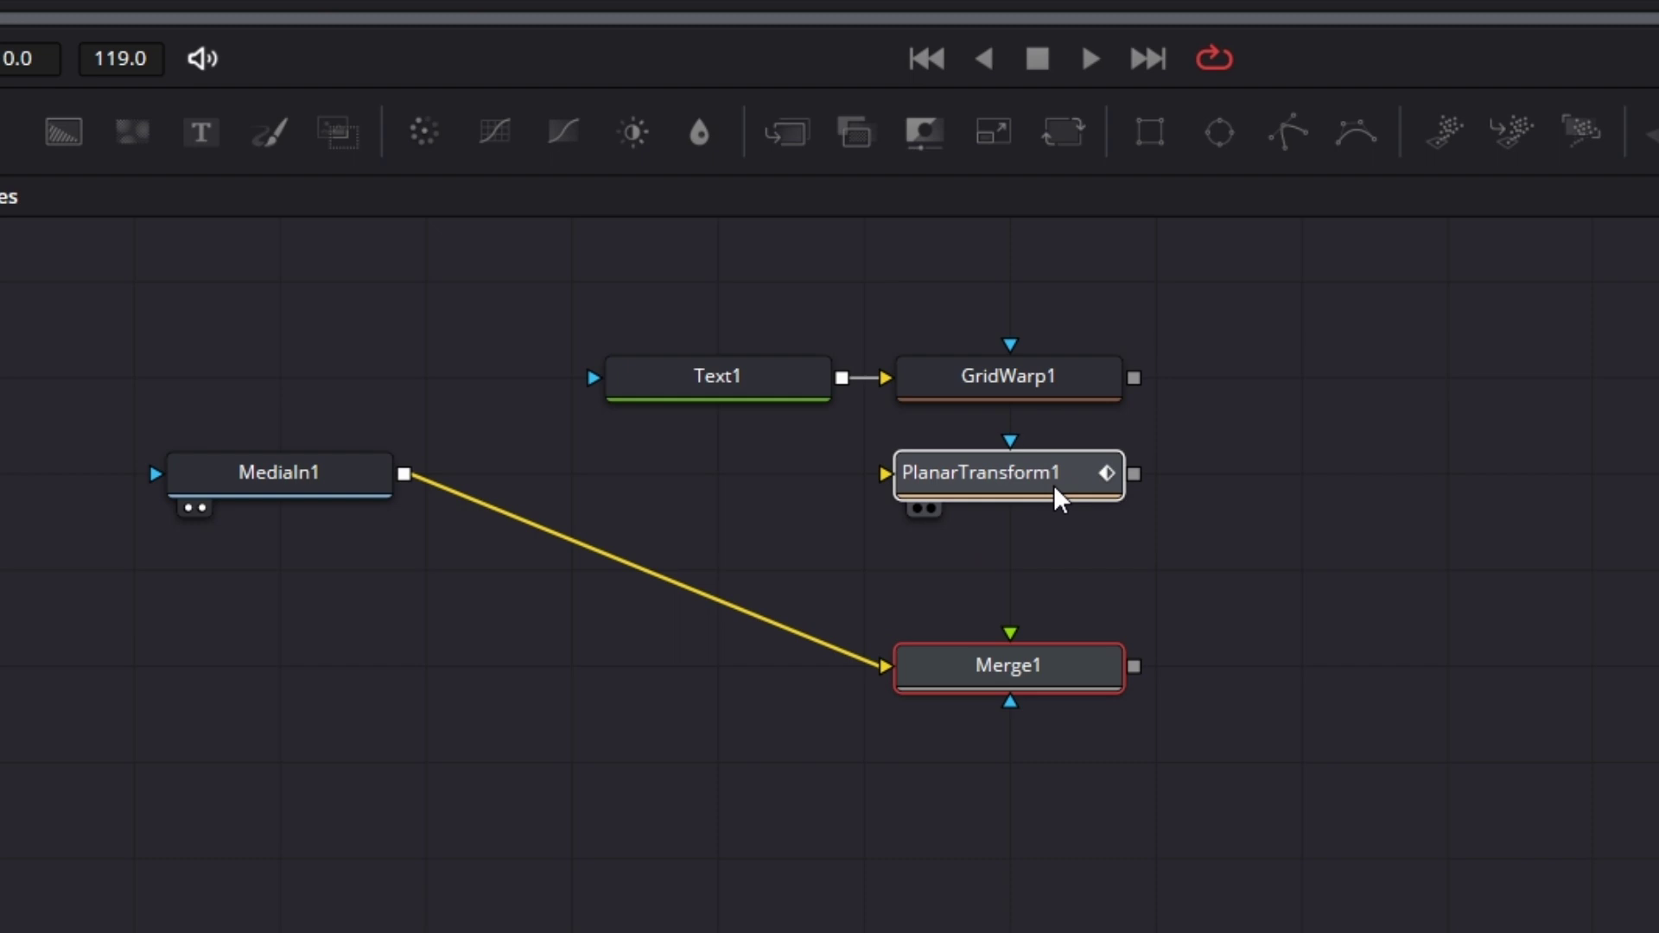
click(1054, 484)
drag(1134, 378, 926, 474)
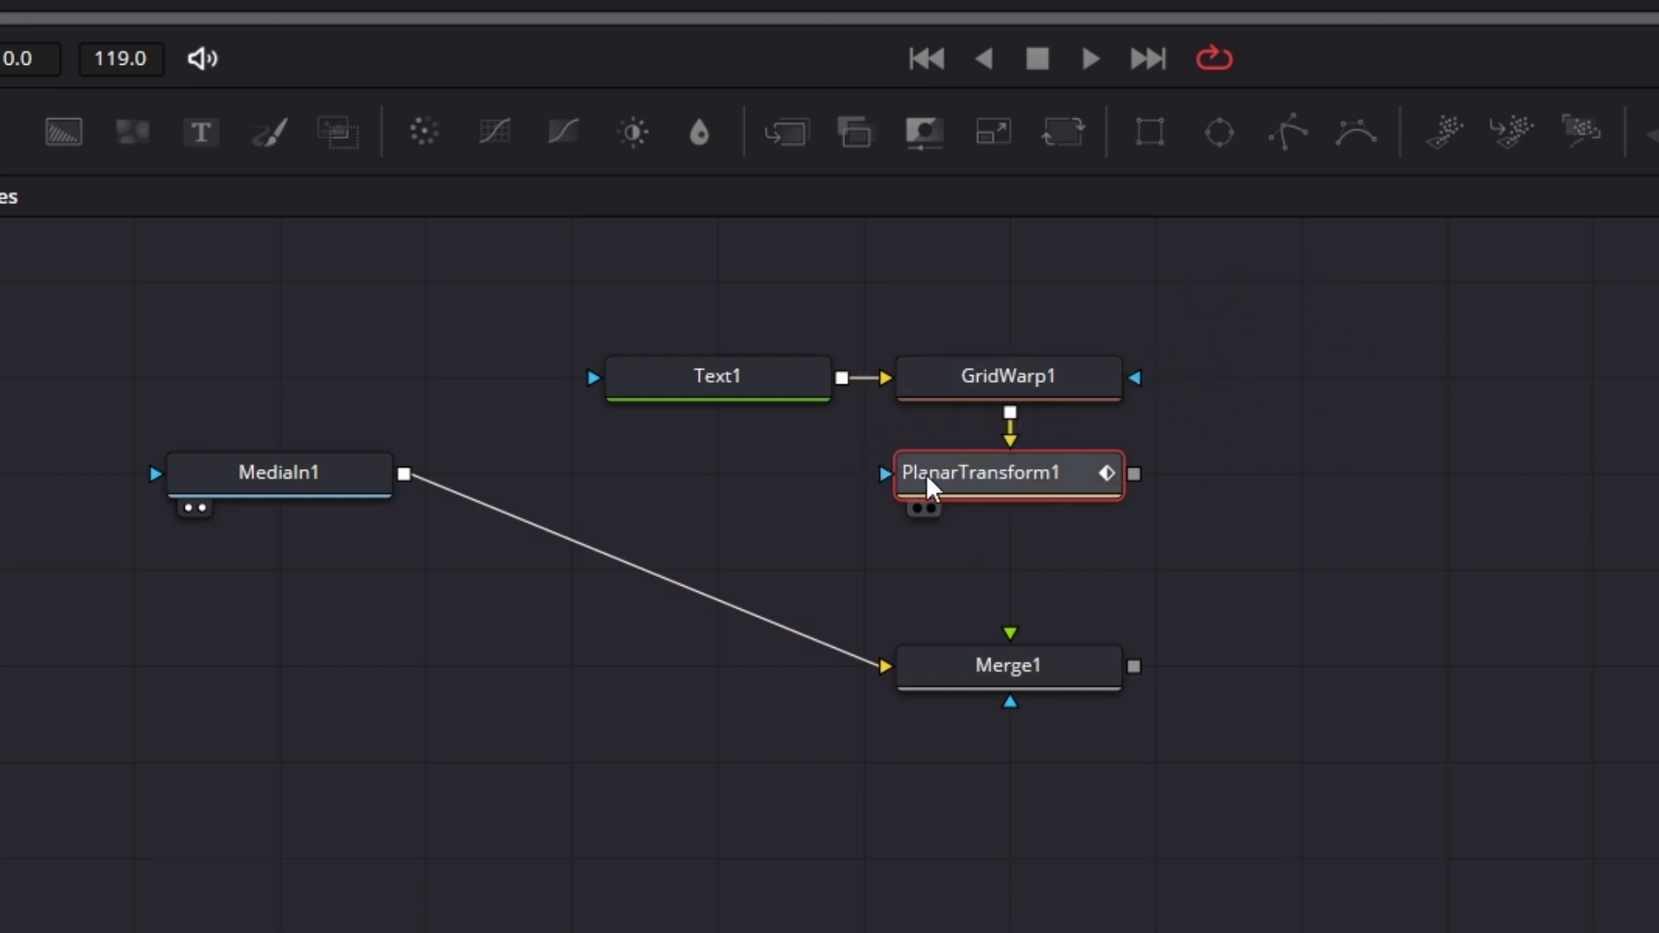
drag(1136, 472, 1011, 638)
- Show Merge1 in the second viewer and play the clip to check how the text follows the sand
click(931, 701)
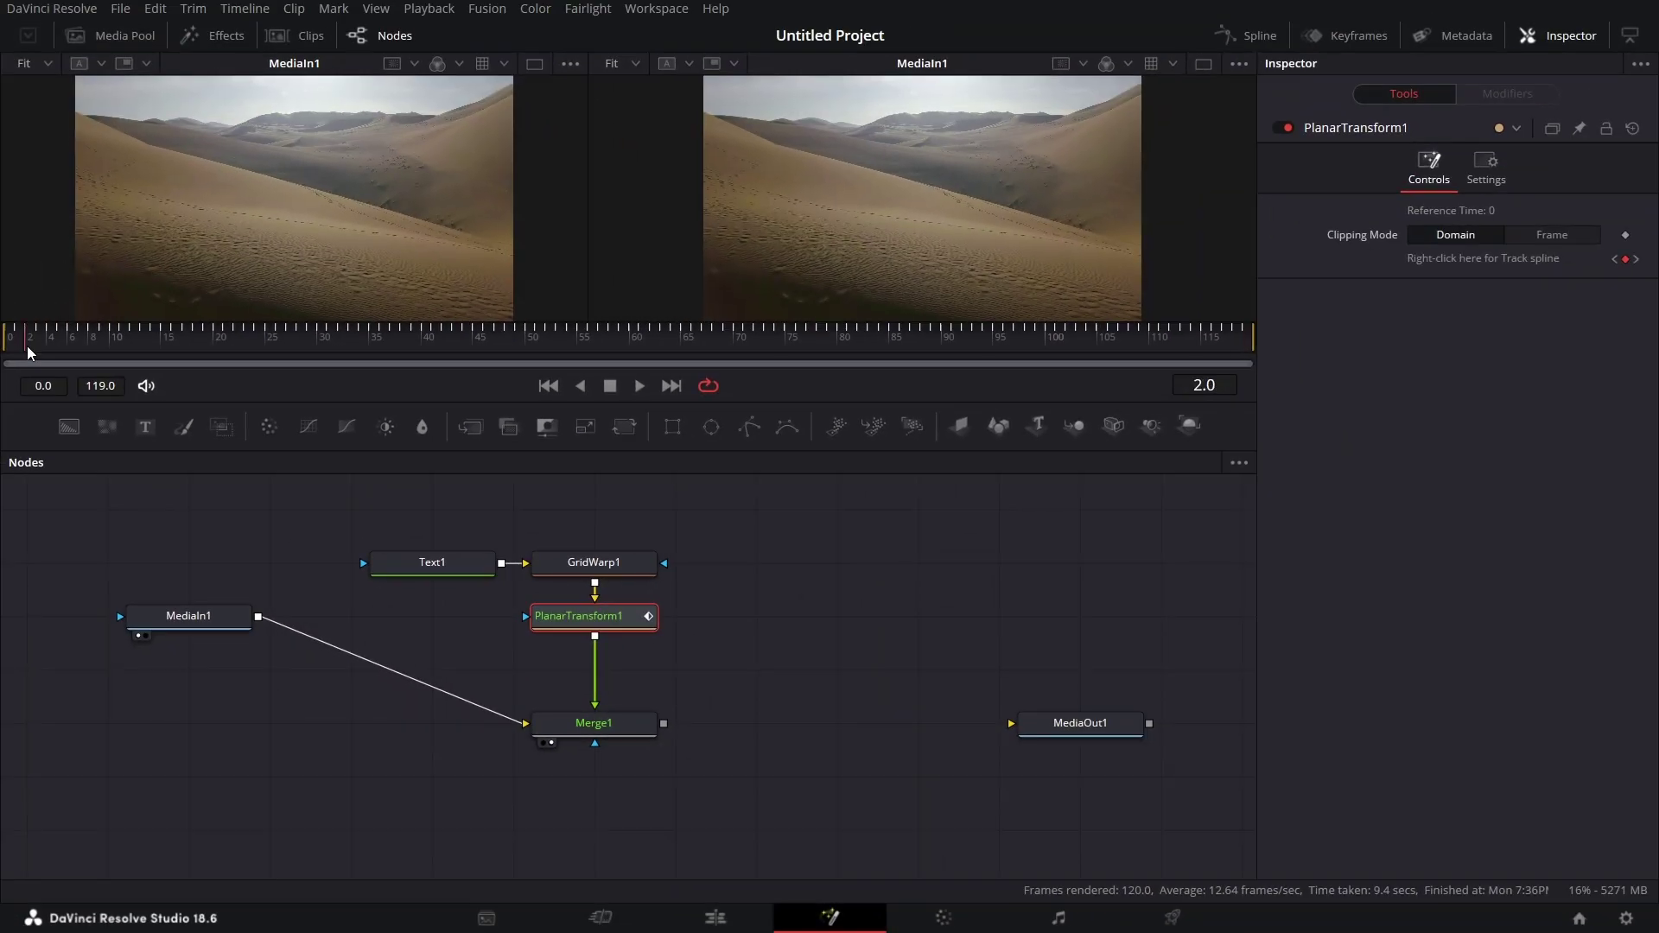
click(551, 743)
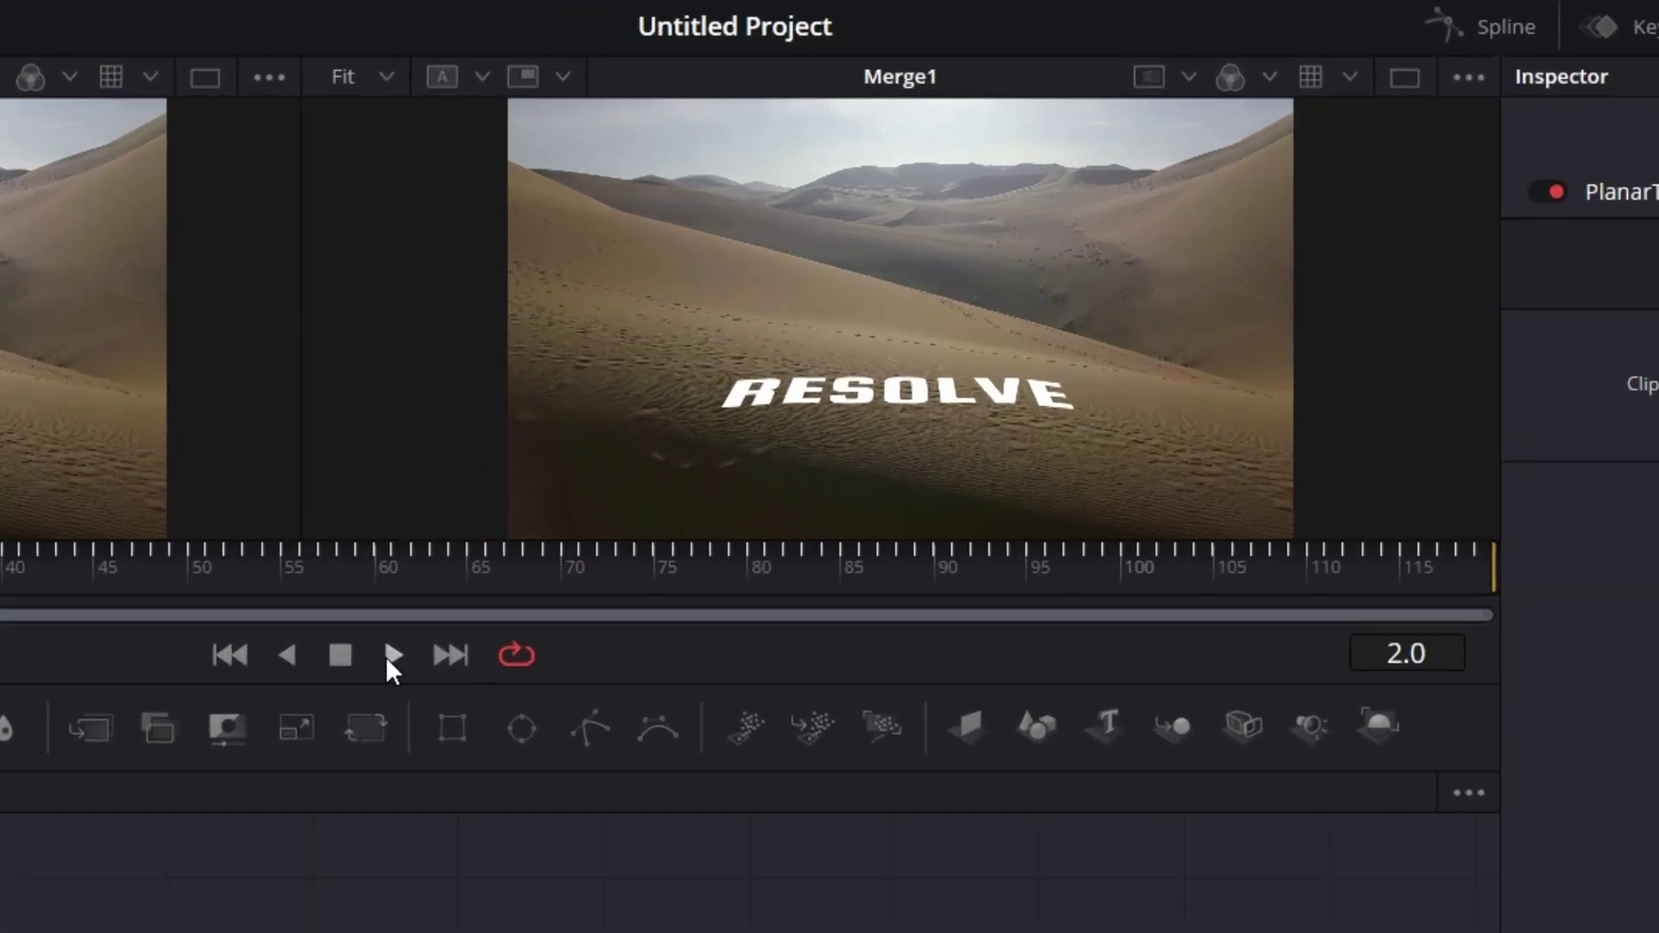
click(638, 386)
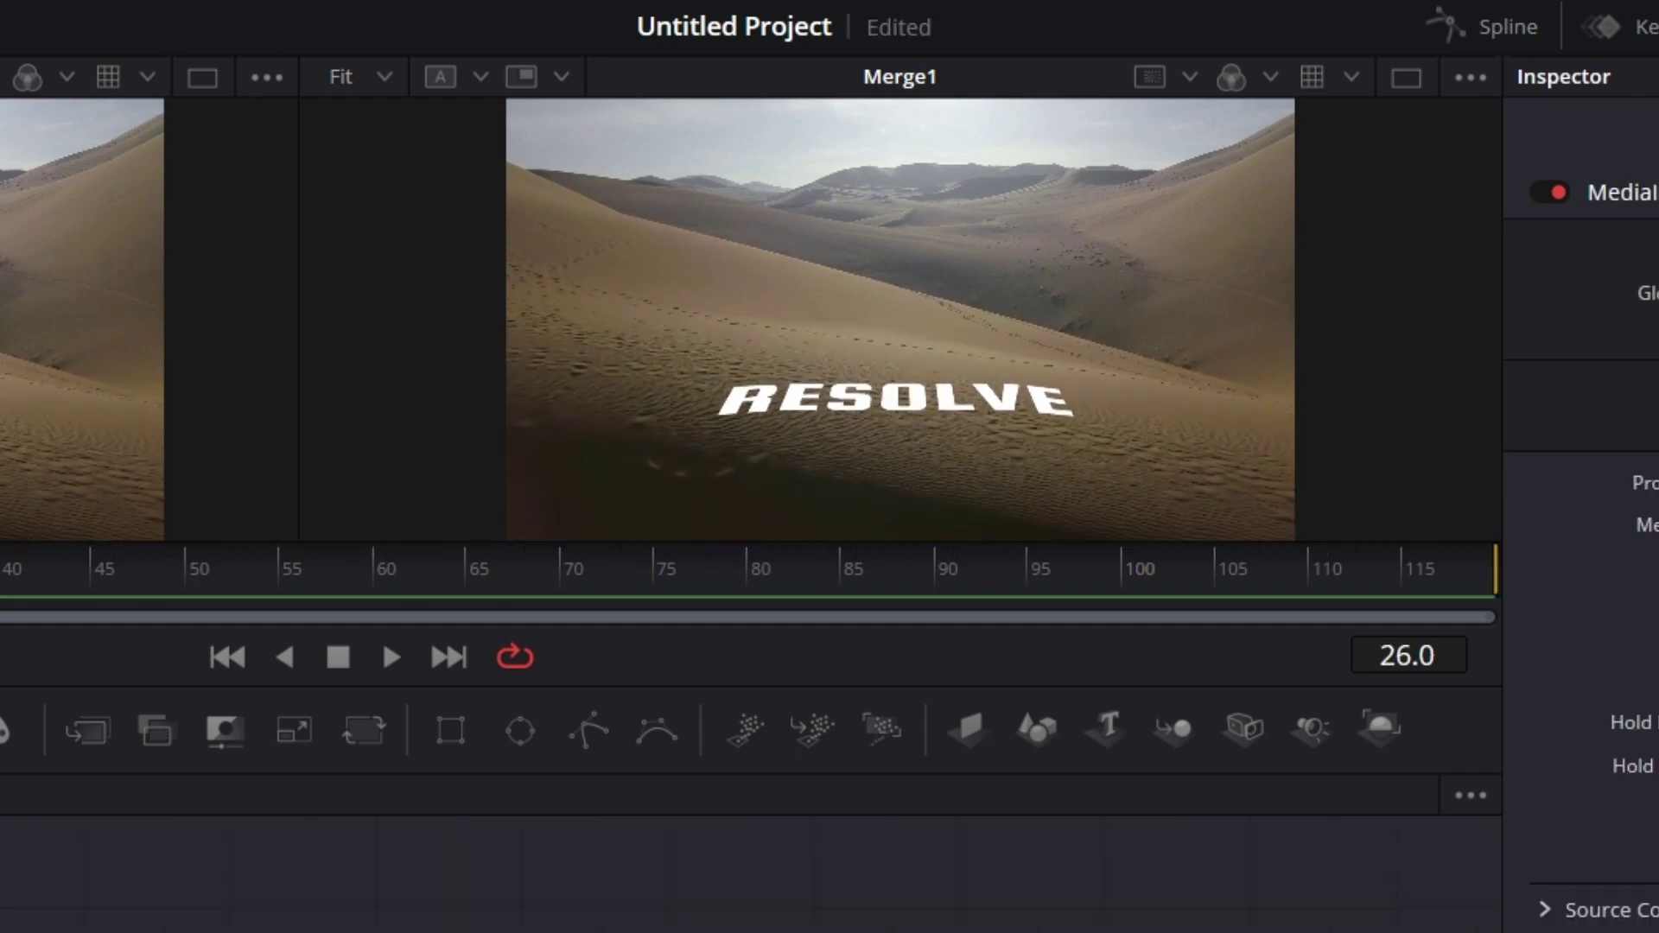
- Detach Merge1 from PlanarTransform1 and delete it from the node graph
click(543, 901)
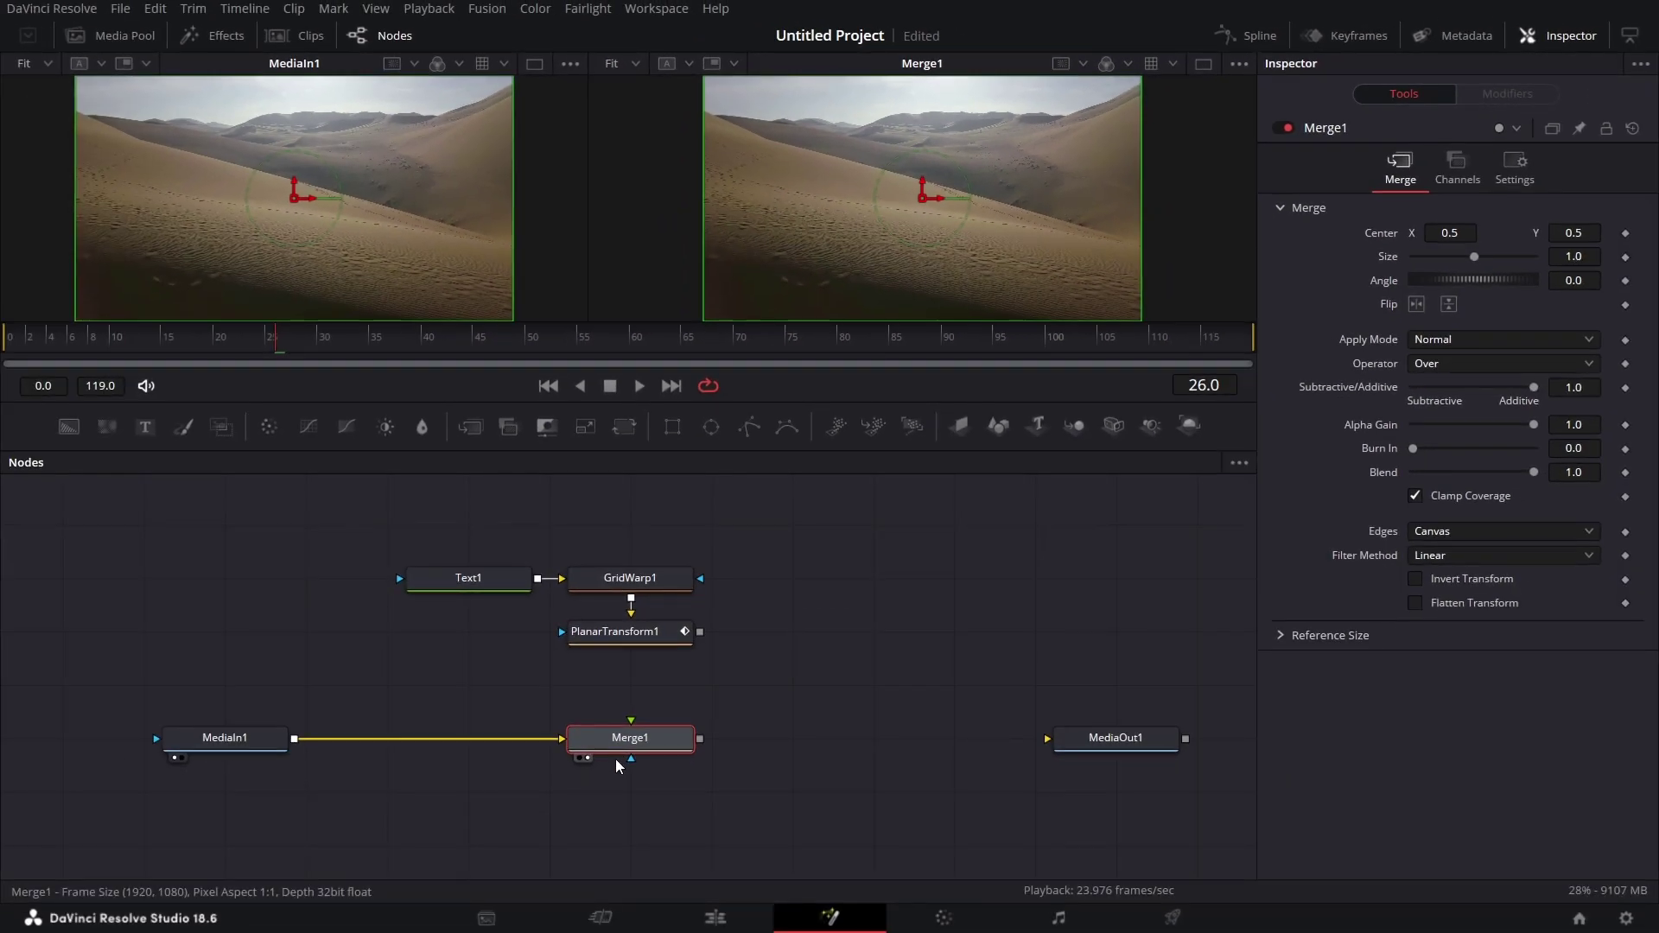
key(Delete)
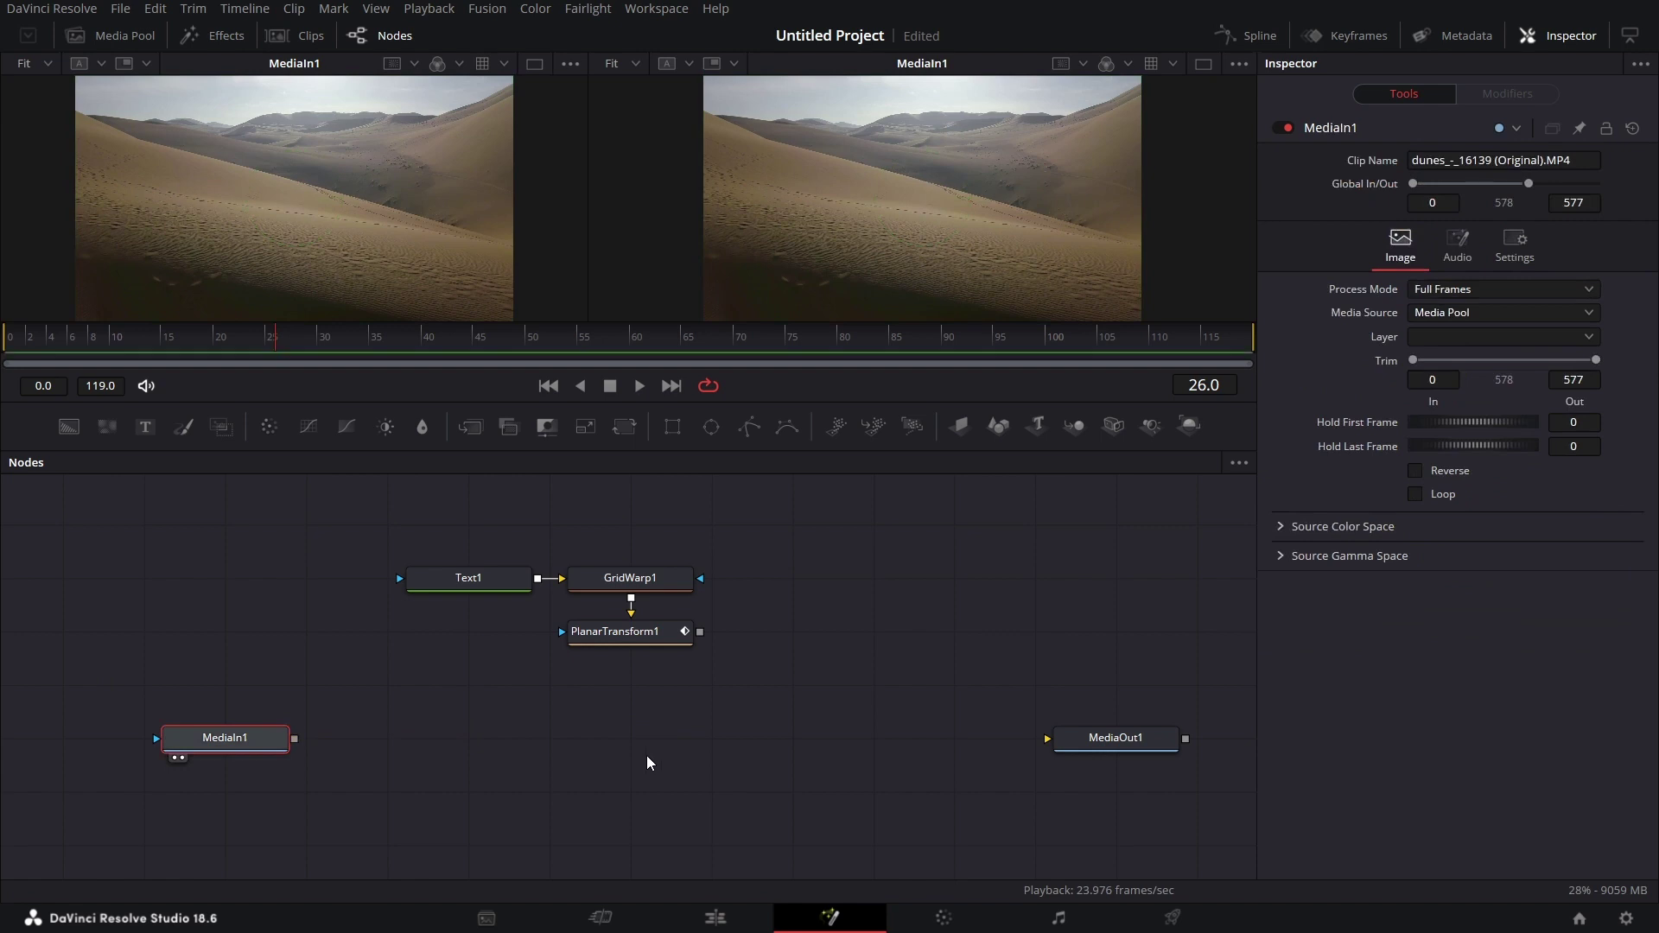
drag(655, 748, 653, 750)
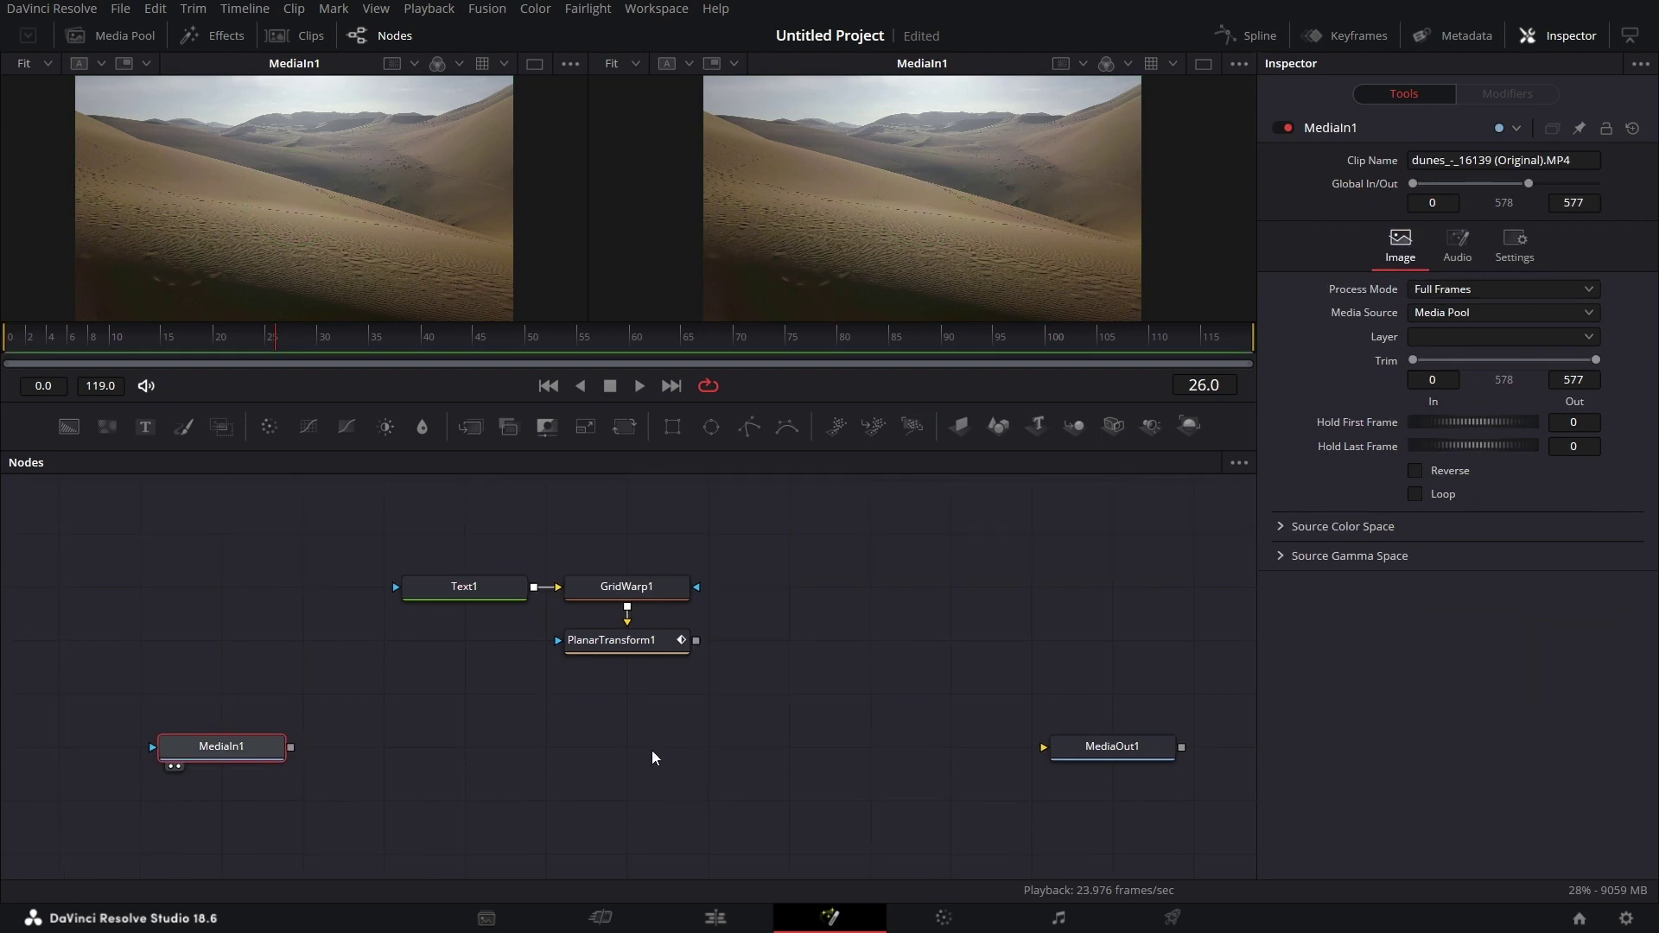
- Show PlanarTransform1 in the second viewer and scrub from the start to frame 68 to examine the tracked text alone
click(611, 641)
key(2)
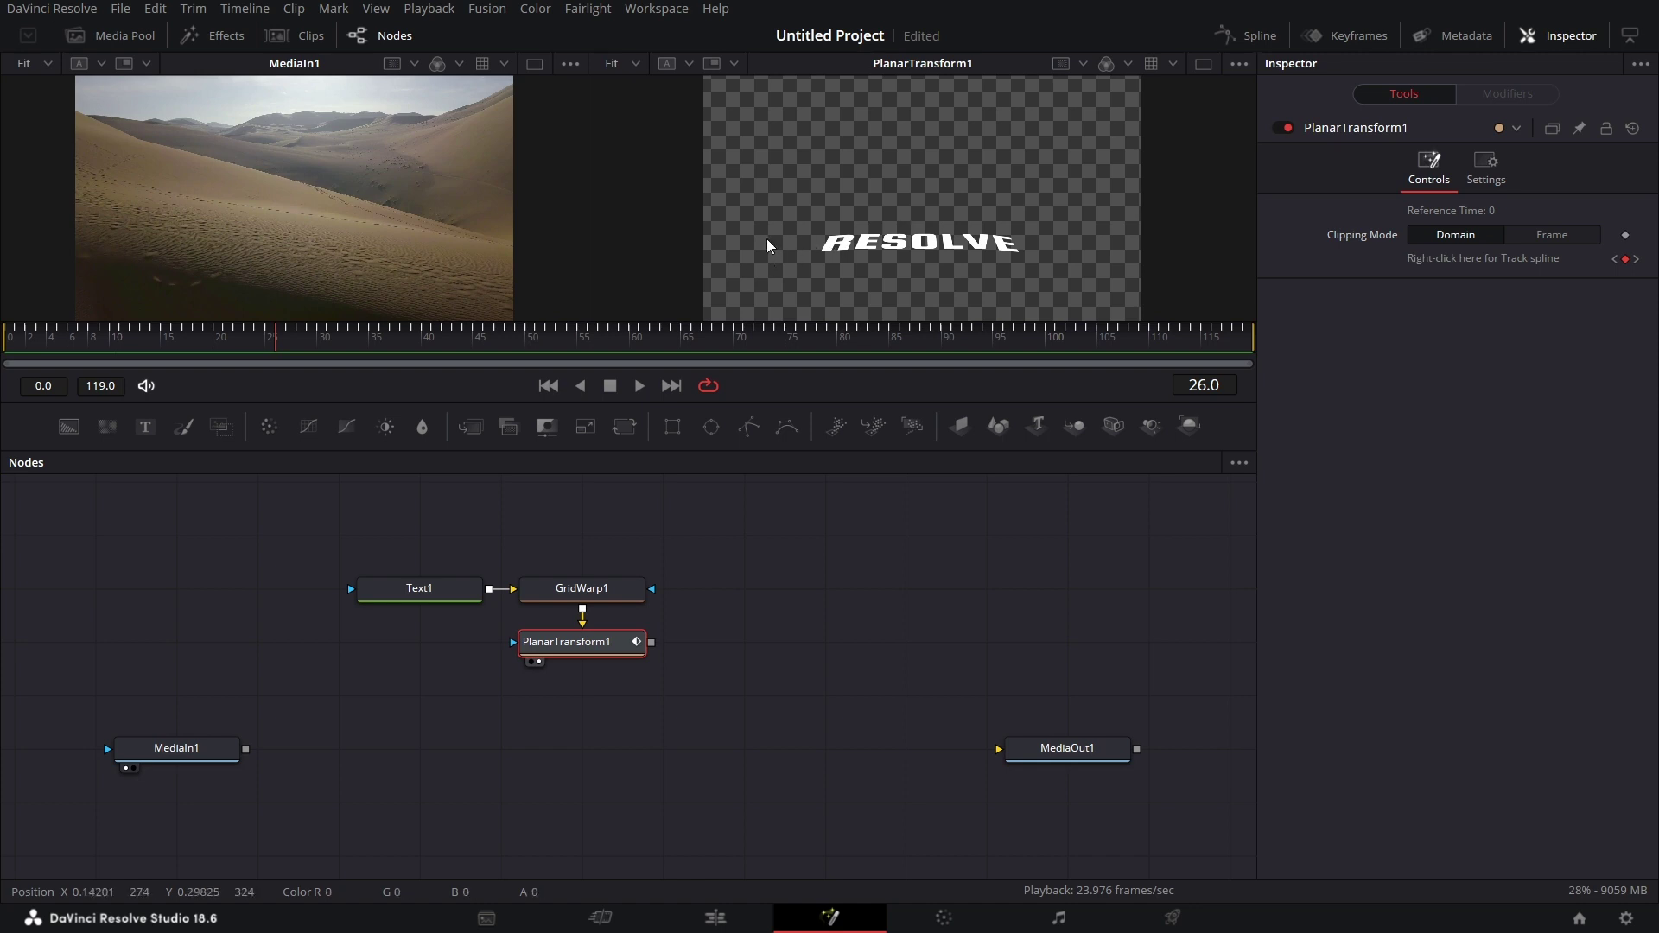
drag(22, 350, 719, 345)
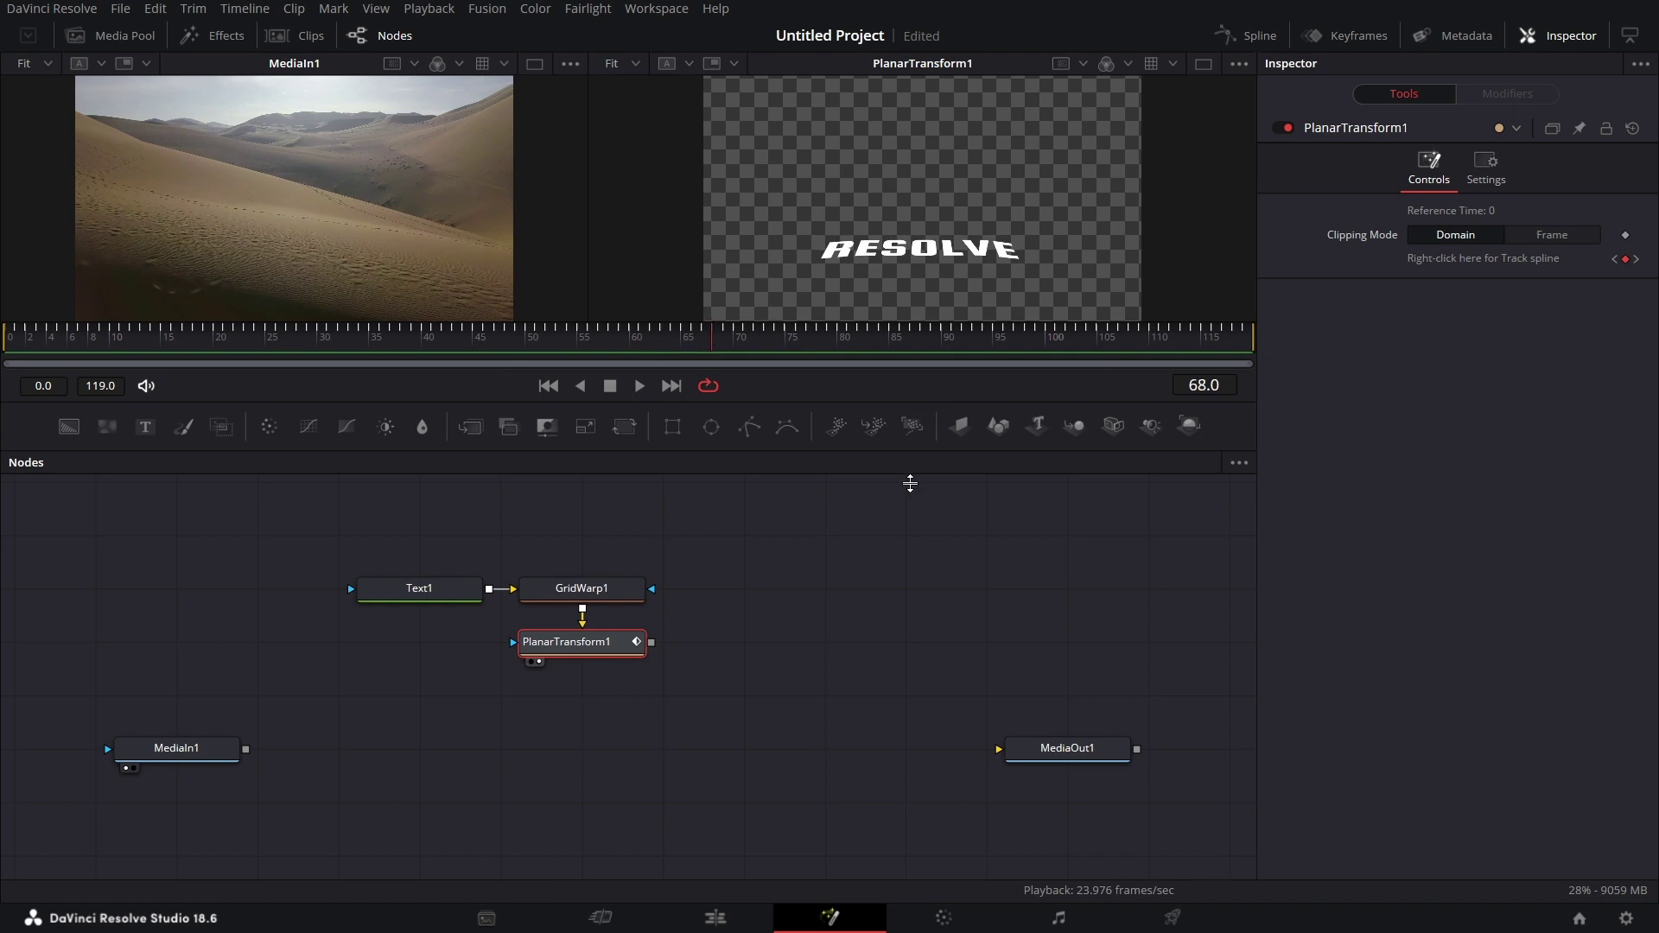
drag(680, 682, 686, 679)
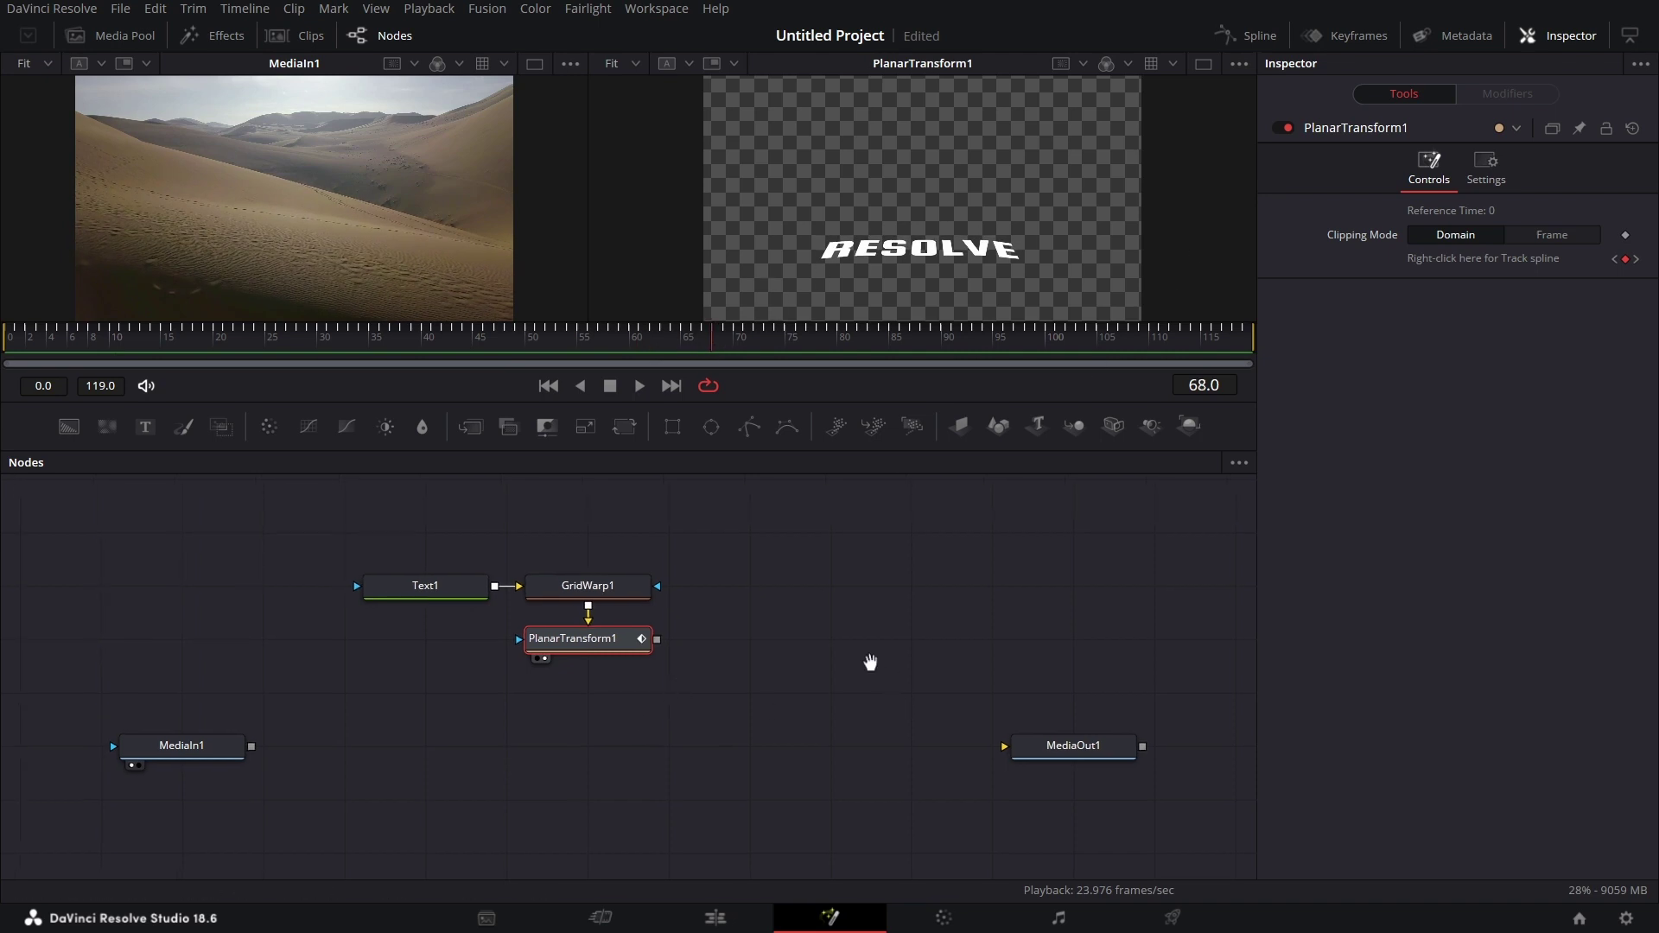
- Add a Polygon node below PlanarTransform1, move MediaIn1 aside and show the polygon in the first viewer
drag(870, 662, 875, 641)
drag(749, 427, 584, 764)
drag(204, 718, 122, 824)
drag(250, 791, 263, 751)
drag(578, 741, 587, 689)
key(1)
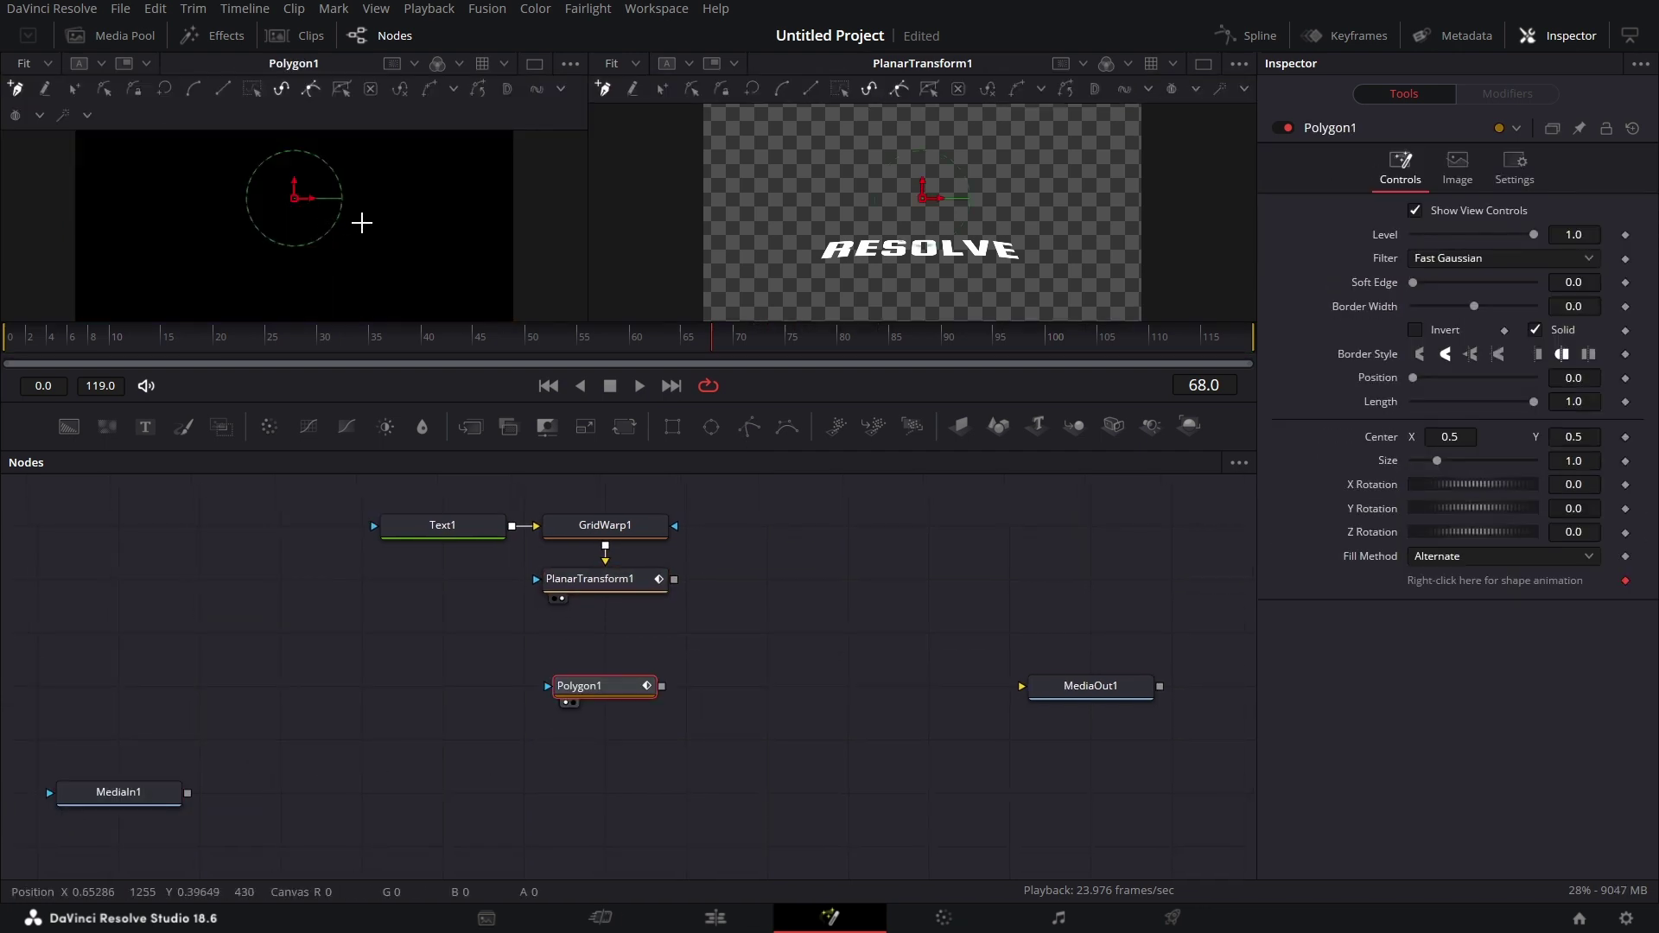
- Draw a closed polygon mask covering the left part of the frame, extending beyond it, with an irregular edge crossing the text
scroll(371, 190, down, 2)
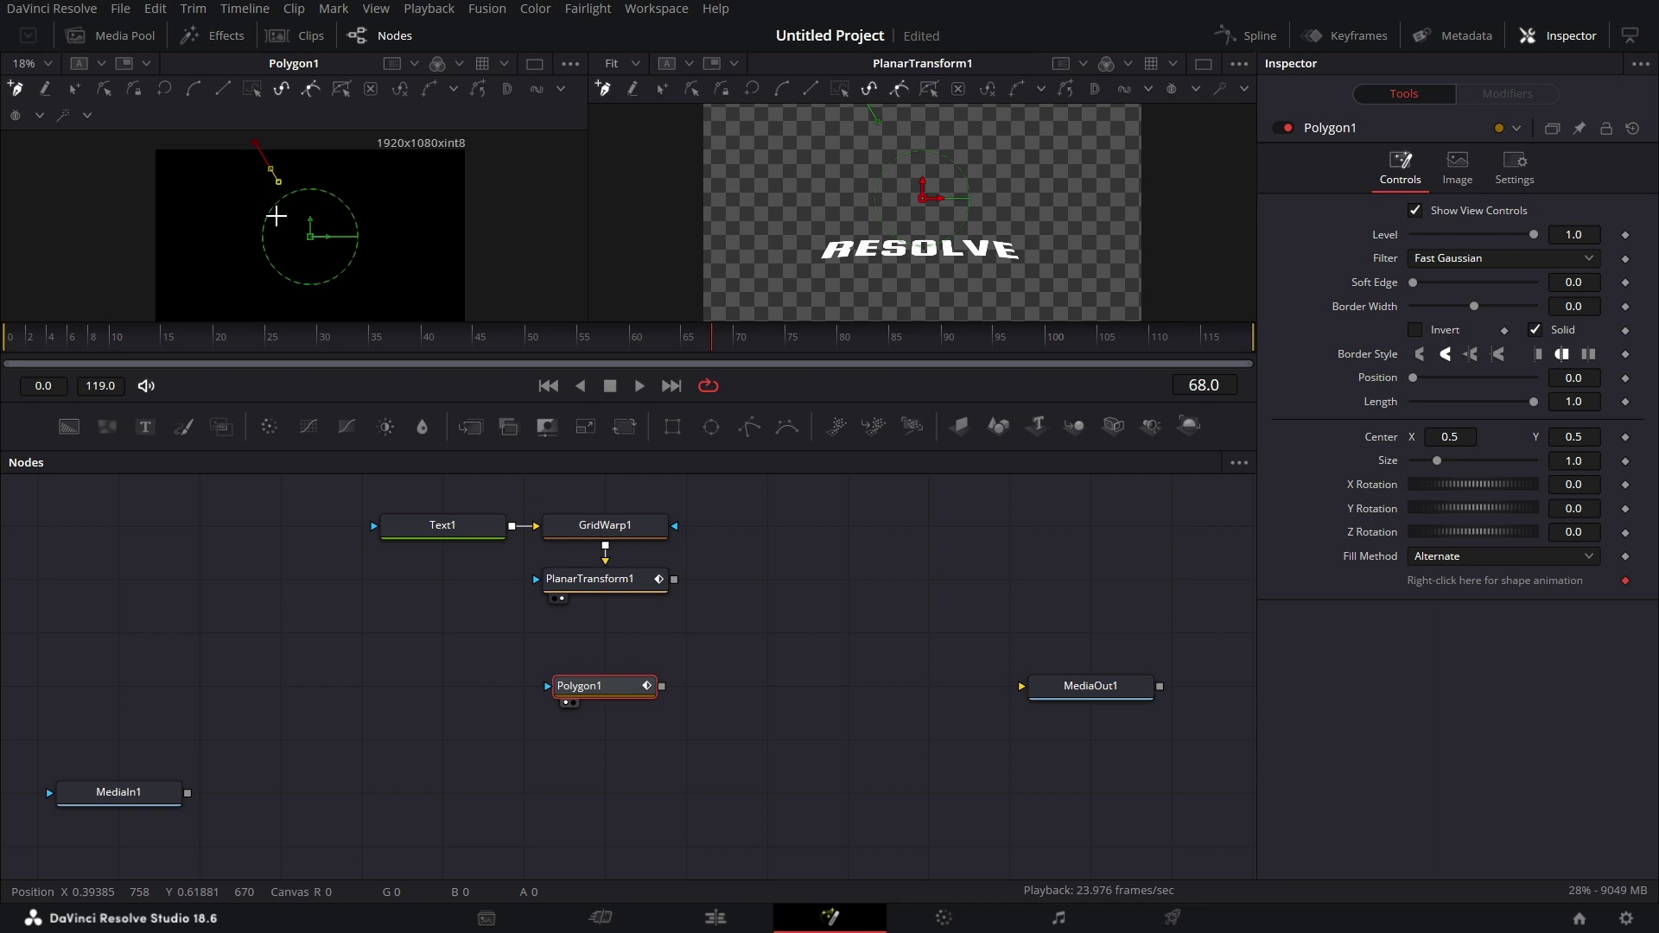
click(252, 251)
click(270, 264)
click(277, 286)
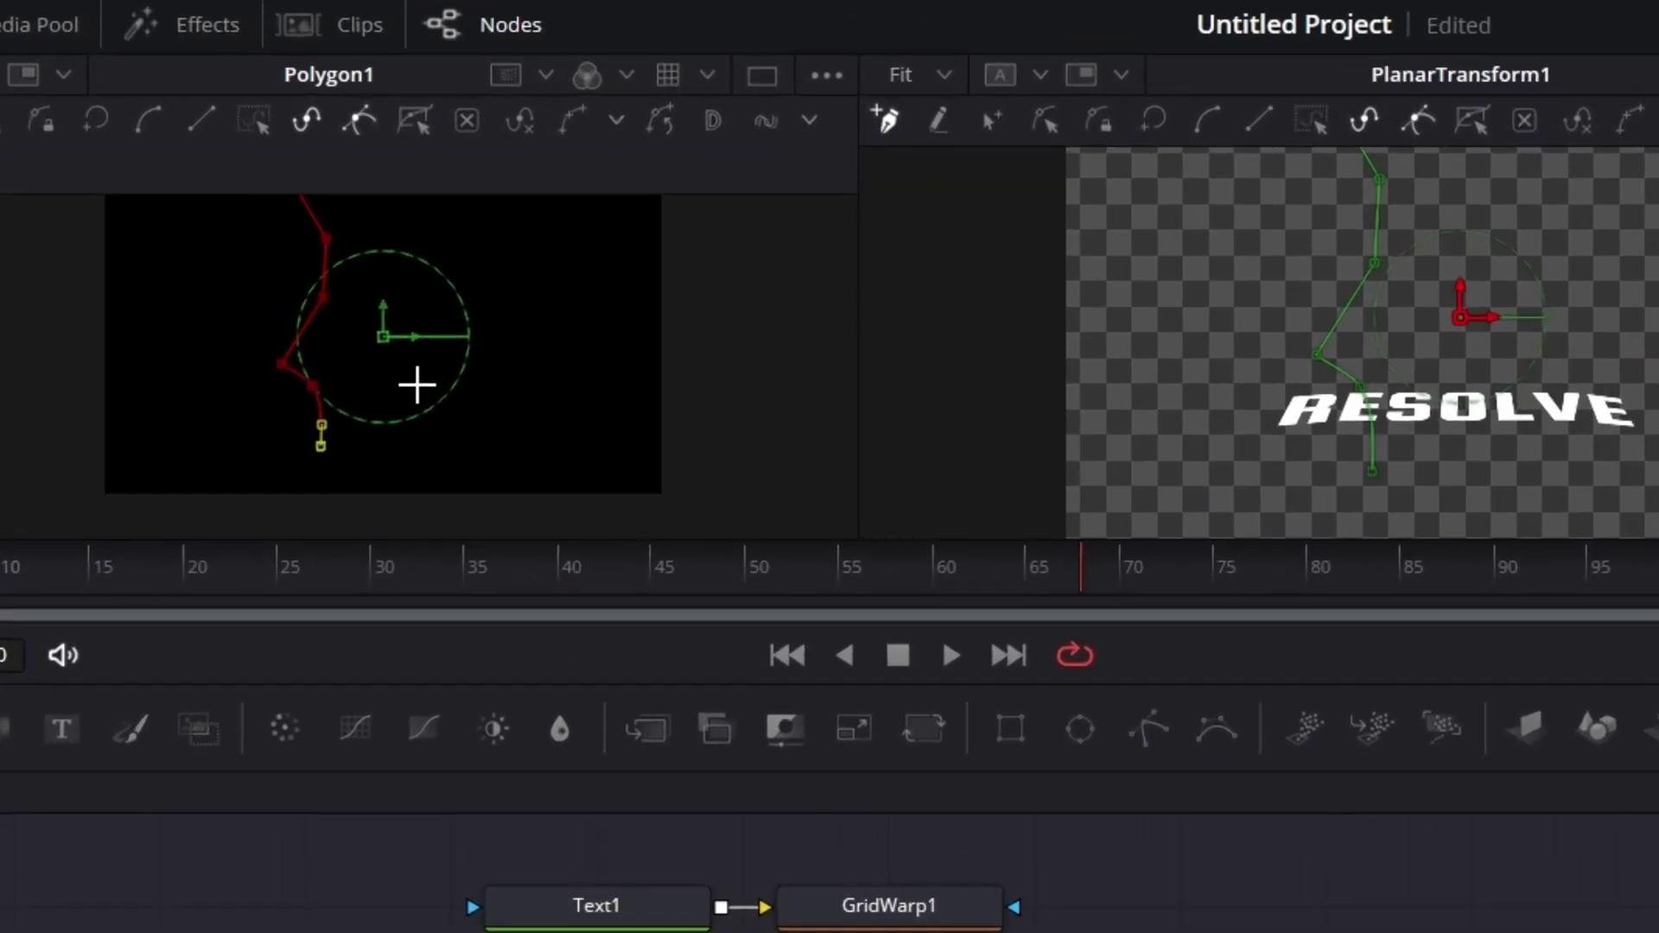
click(336, 452)
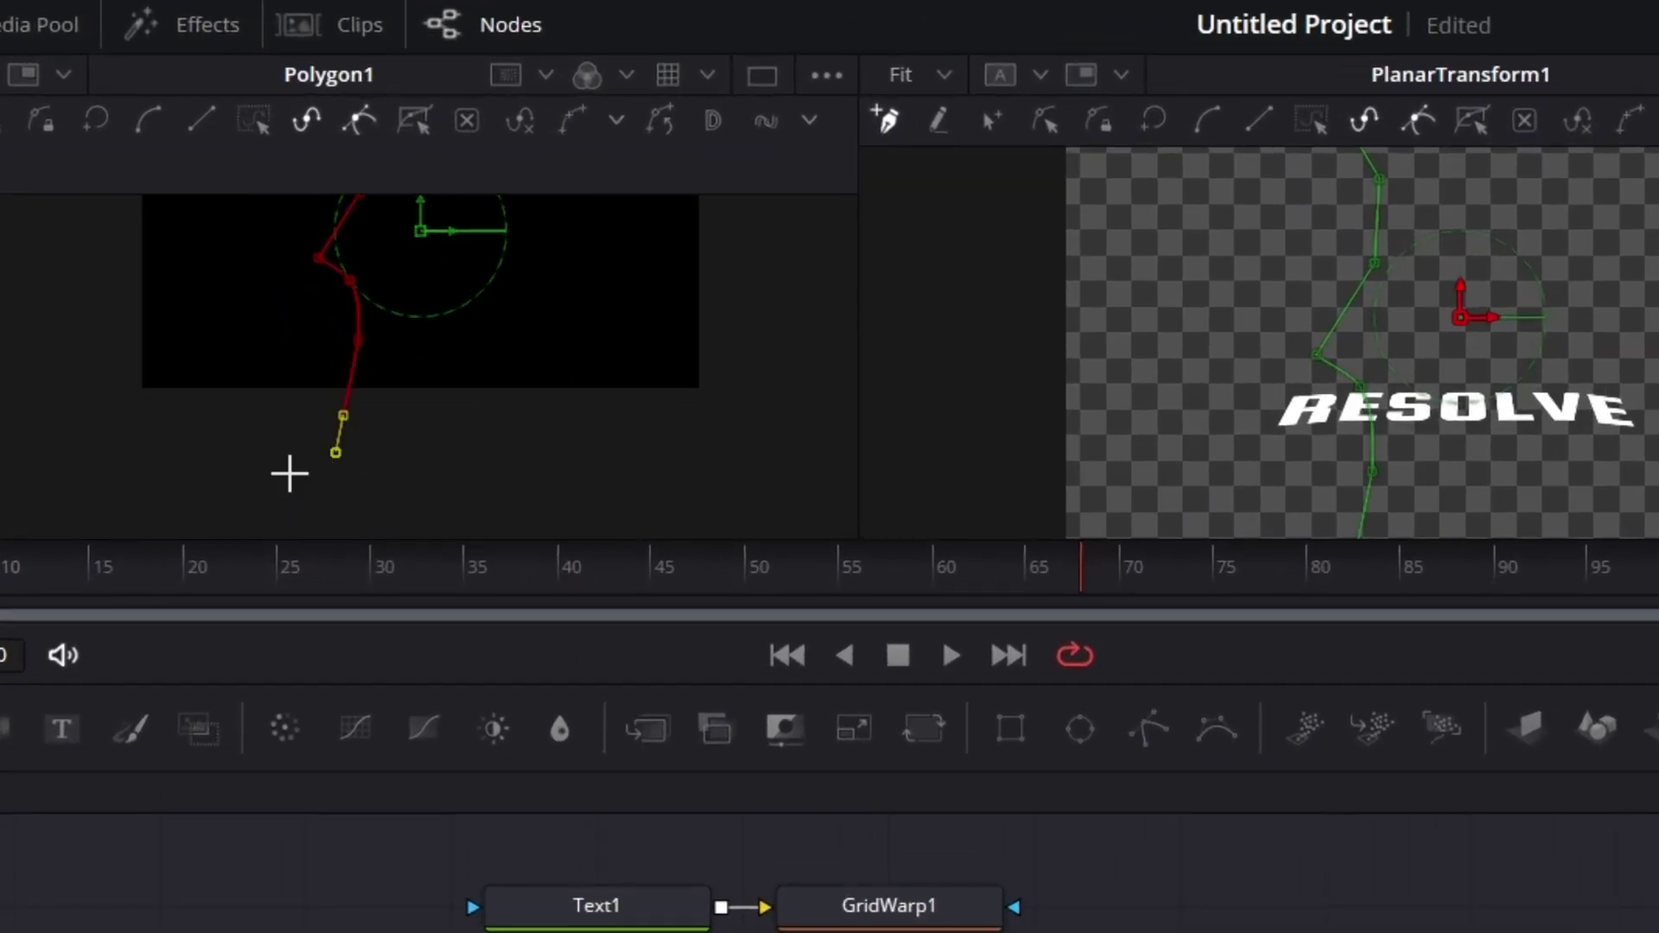
click(163, 434)
scroll(159, 430, up, 3)
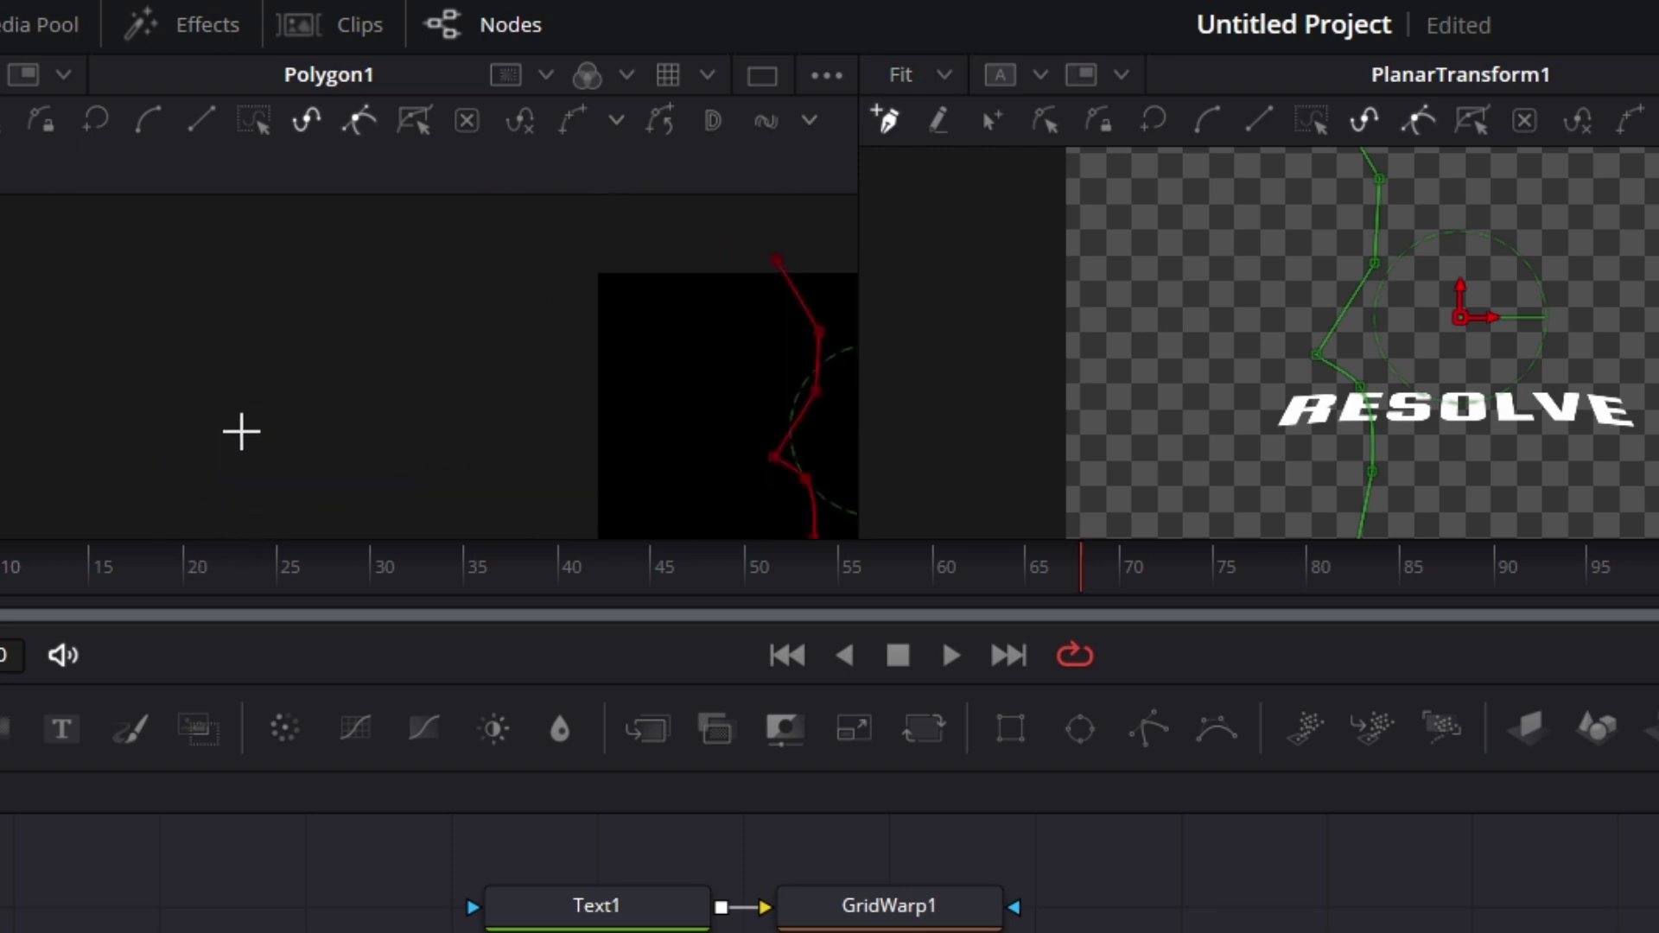
click(138, 247)
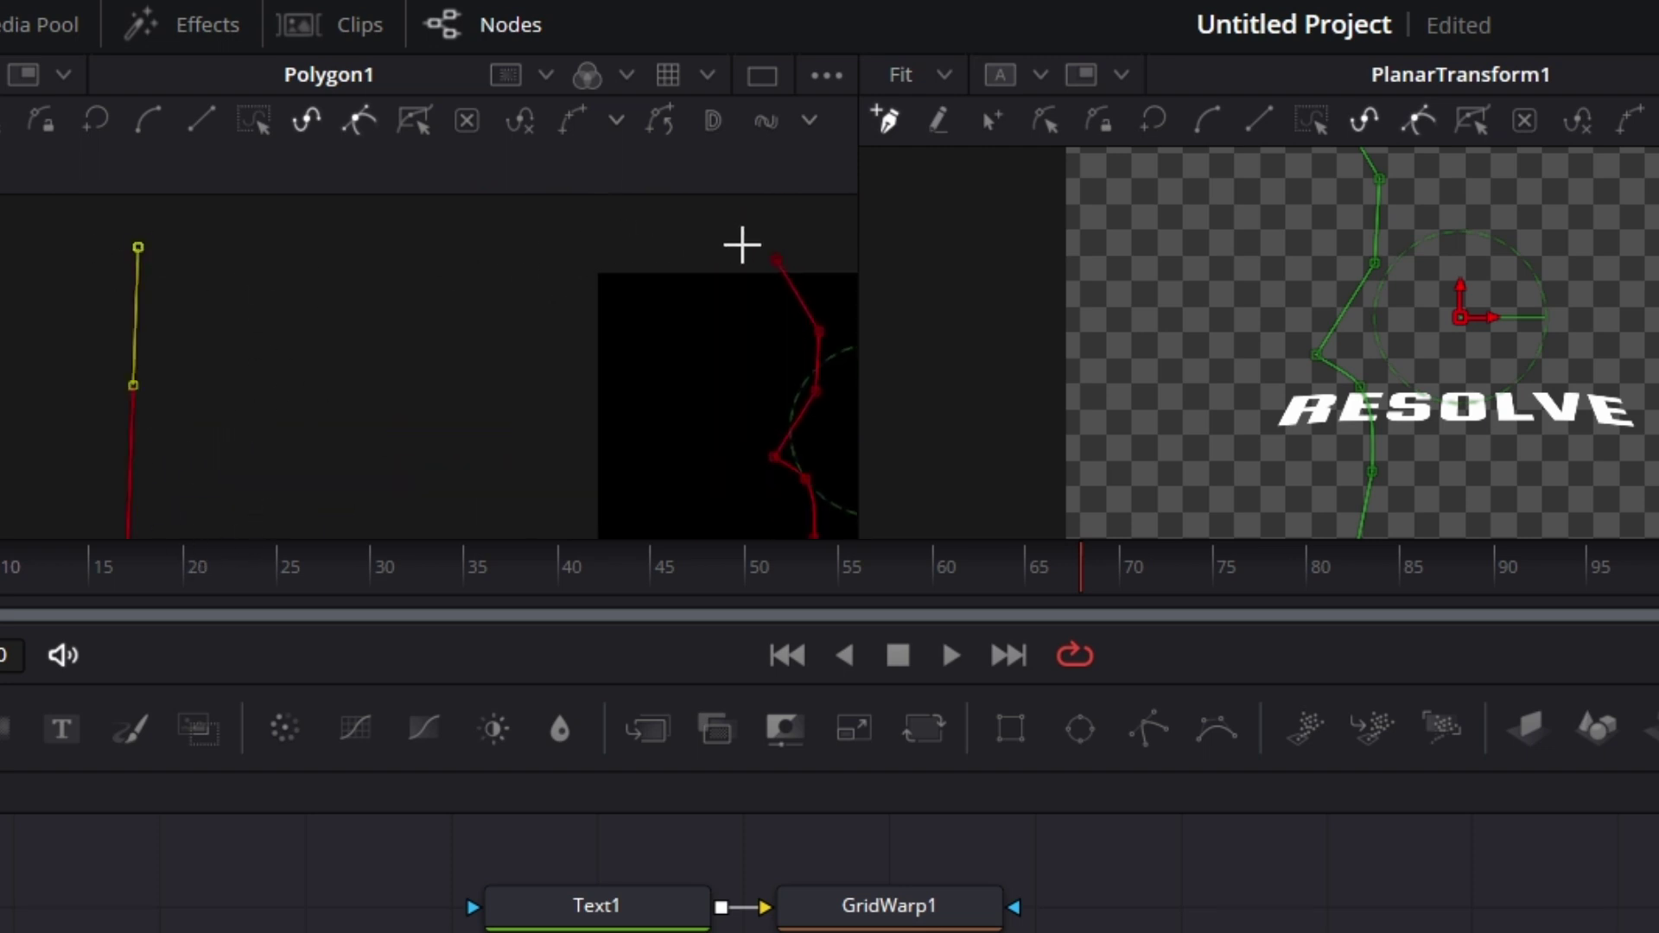
click(778, 260)
scroll(689, 341, down, 4)
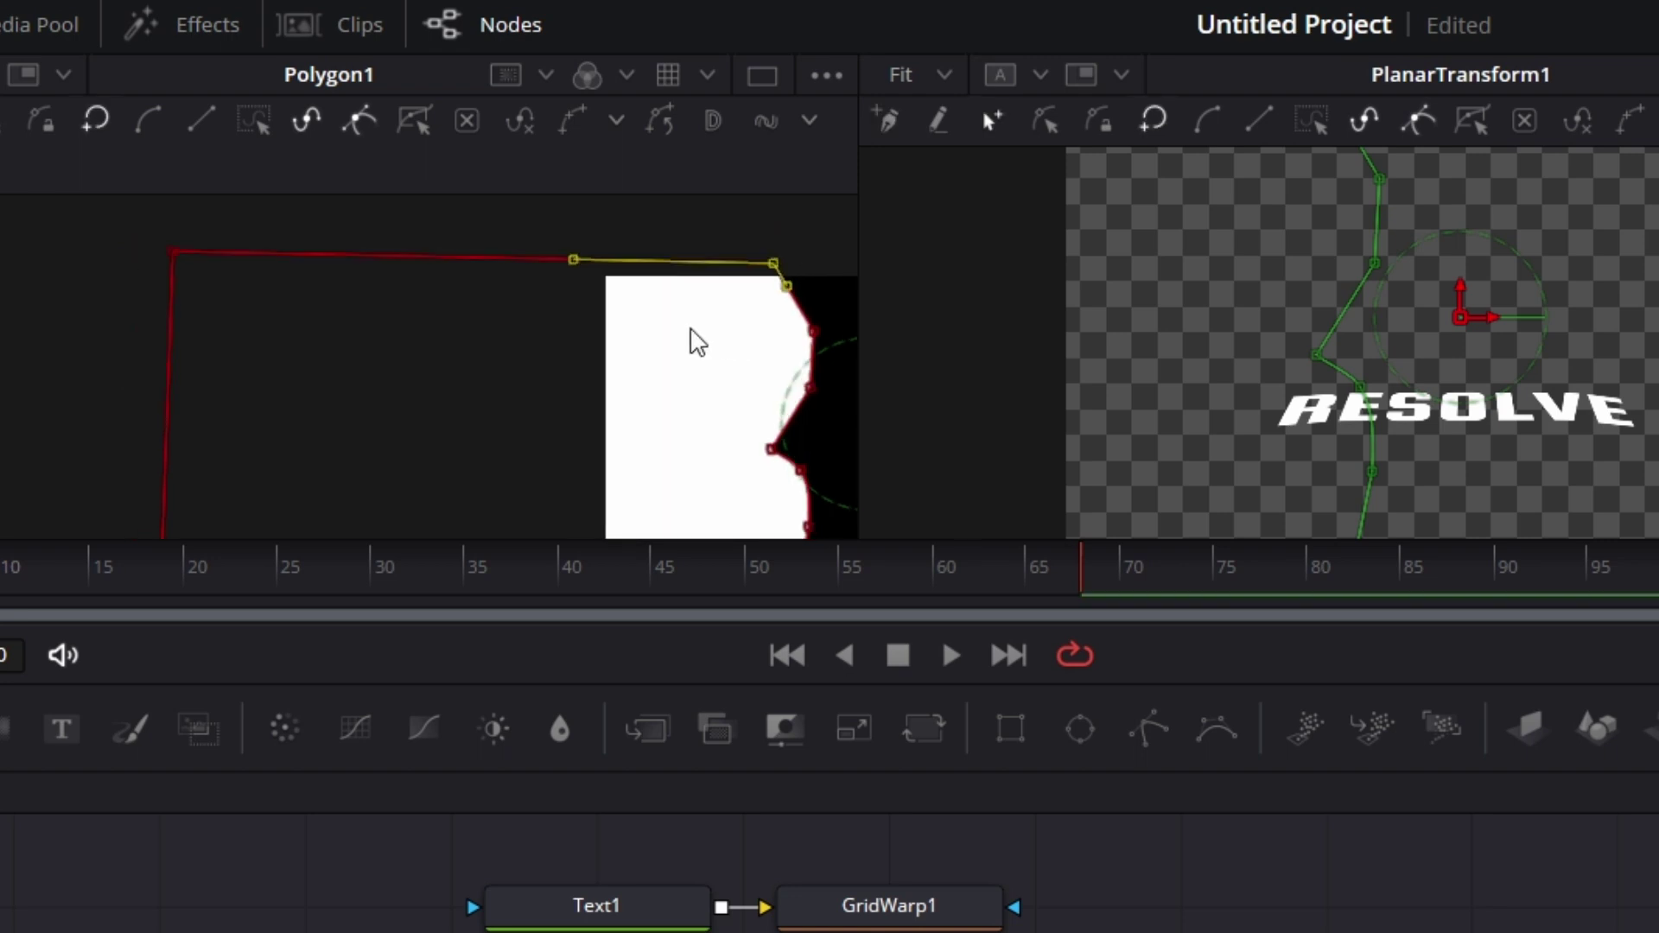
drag(613, 366, 215, 315)
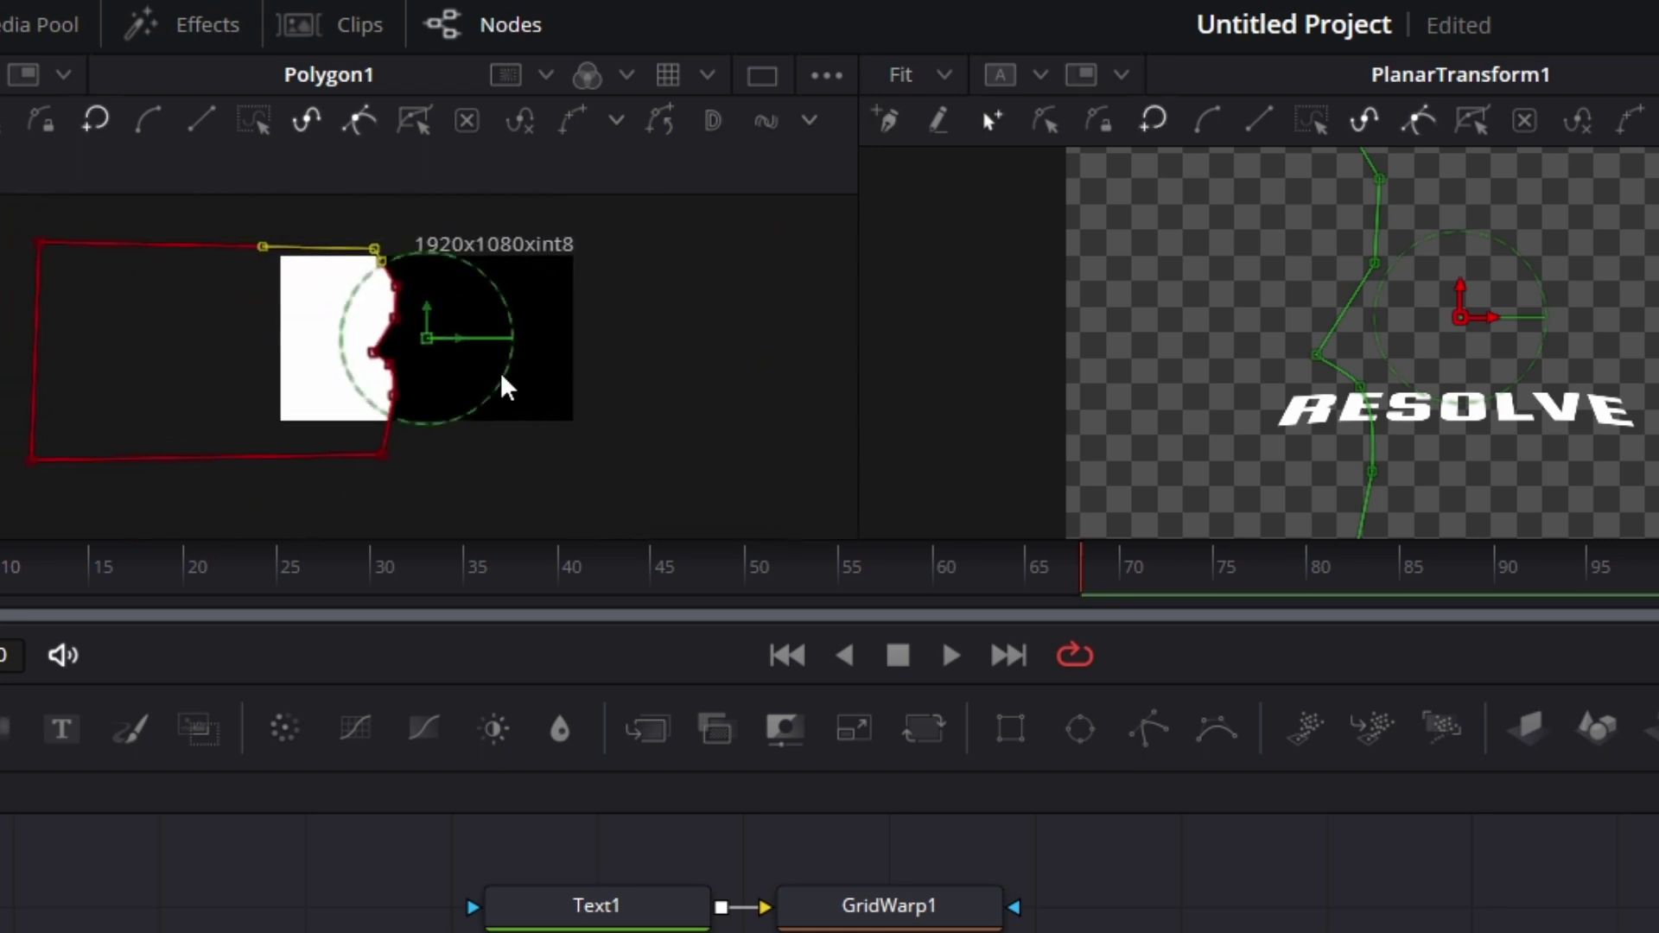
click(192, 380)
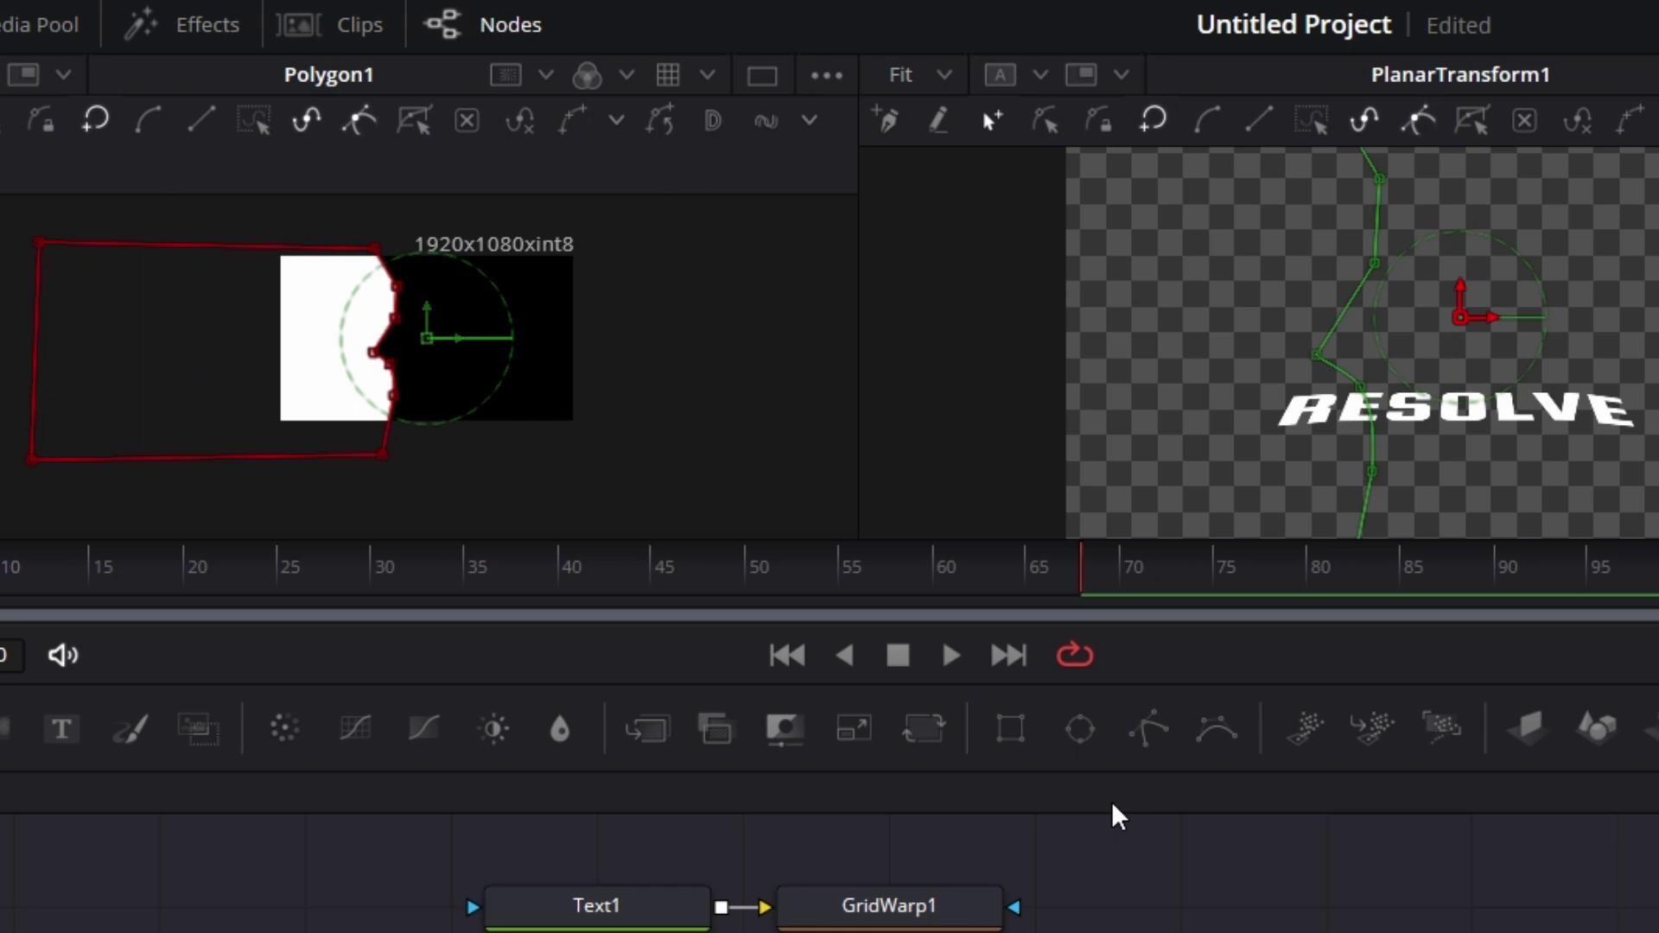
- Select the points along the mask's irregular edge within the frame and smooth them
drag(427, 309, 430, 297)
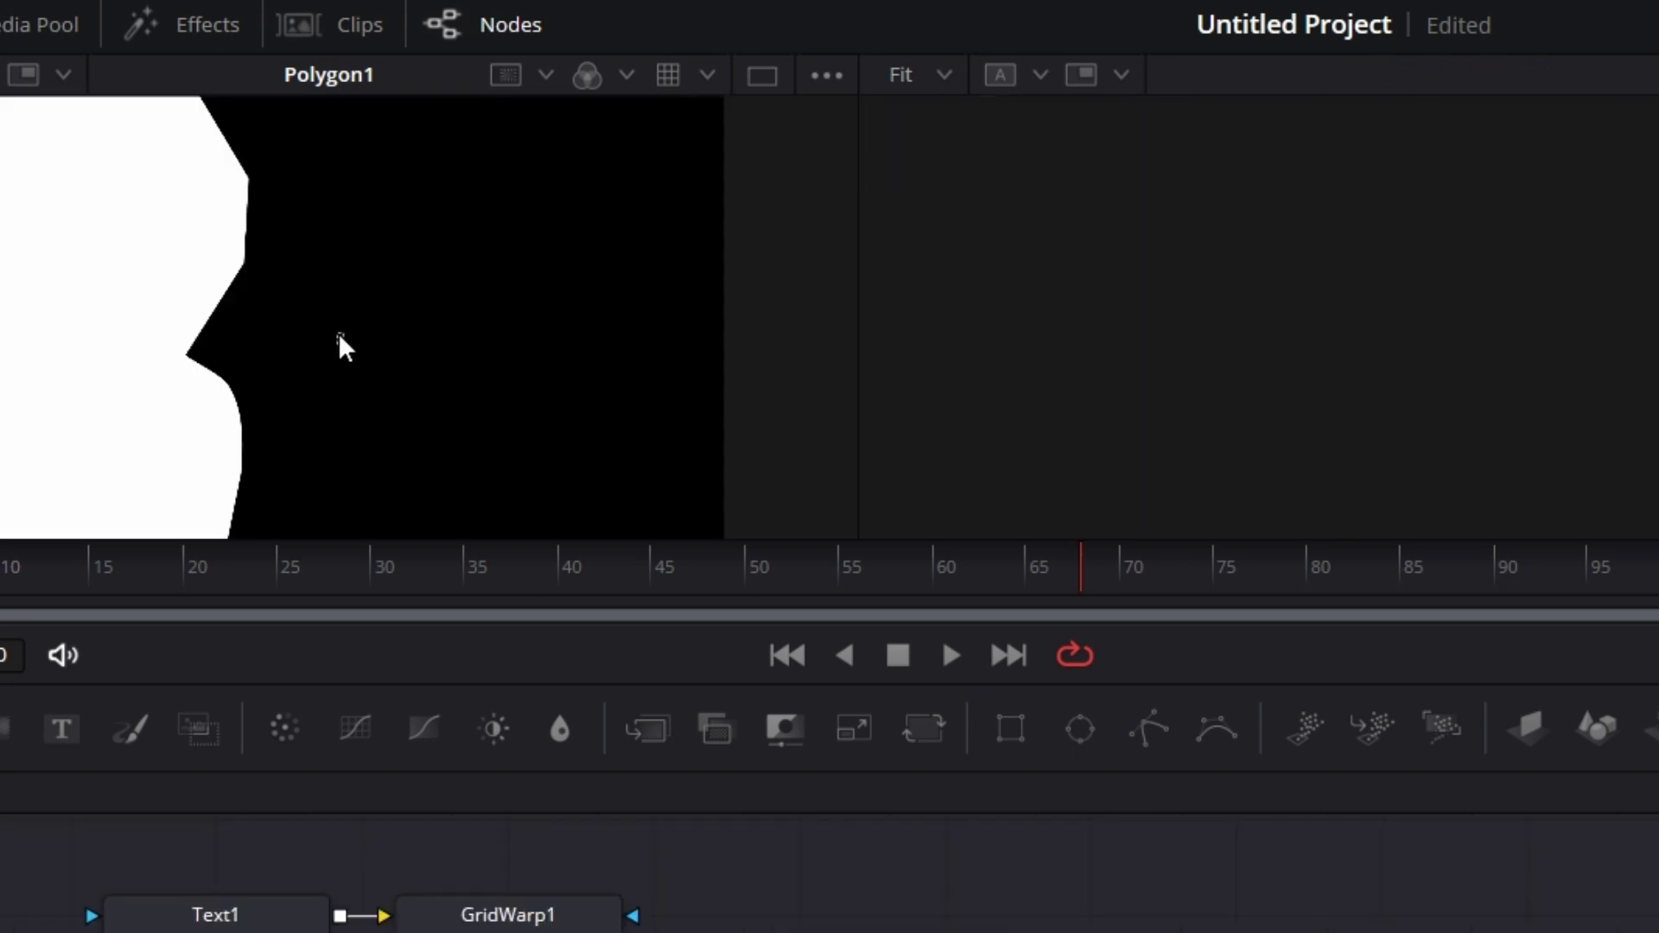
scroll(237, 370, down, 3)
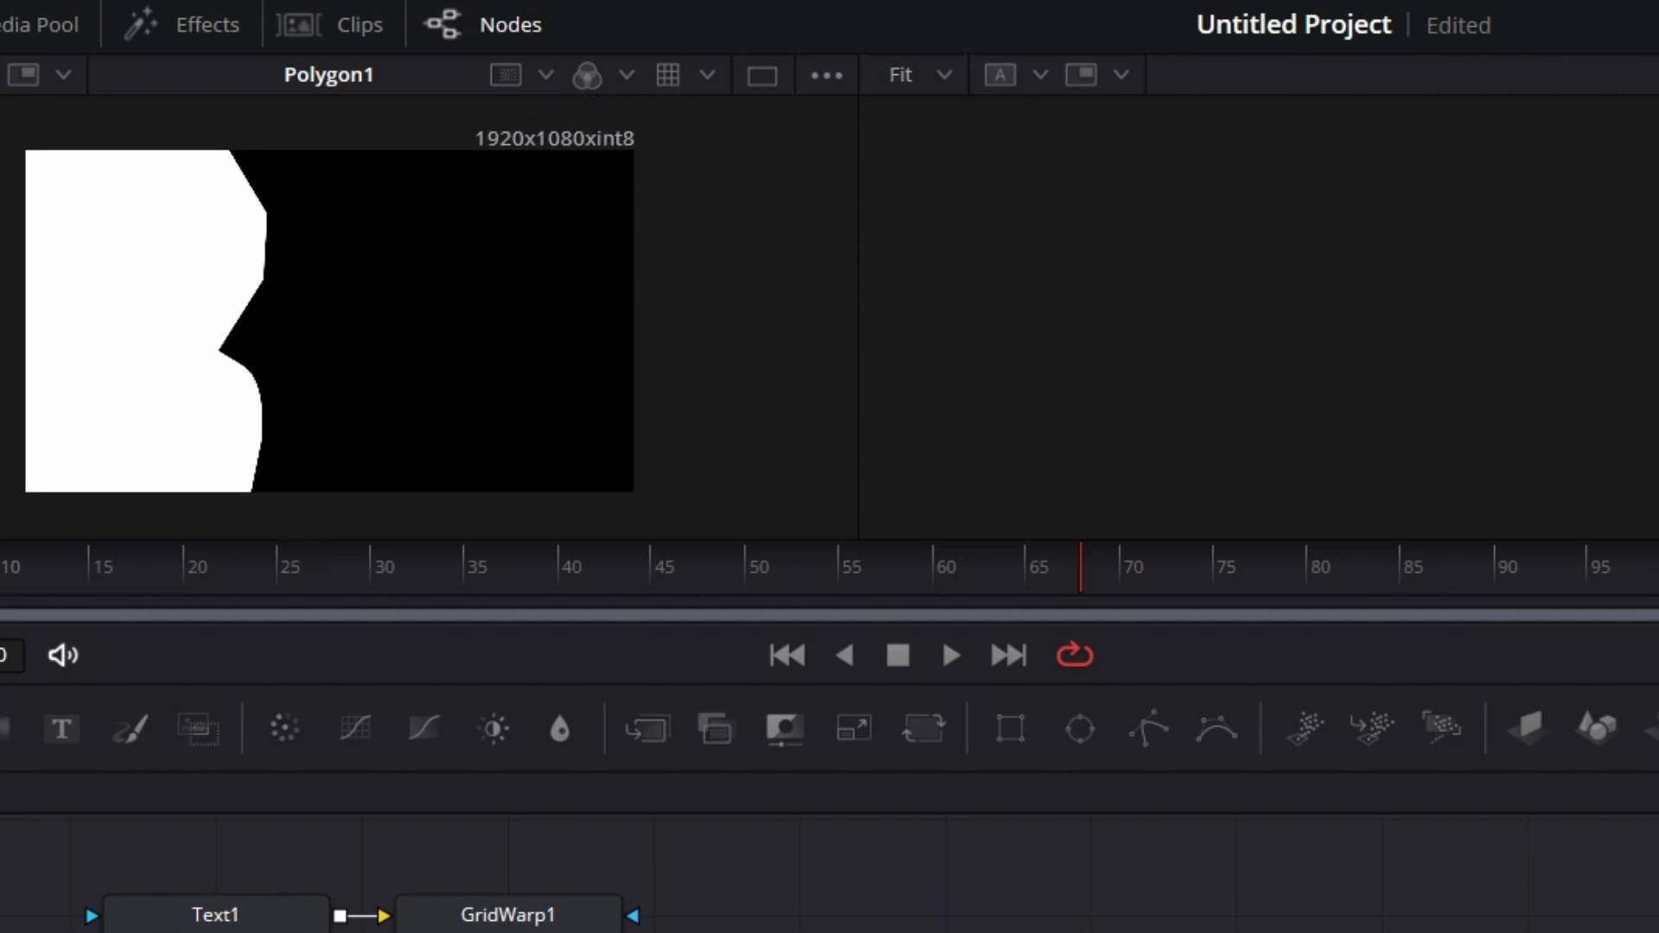
key(ctrl+k)
drag(270, 516, 214, 164)
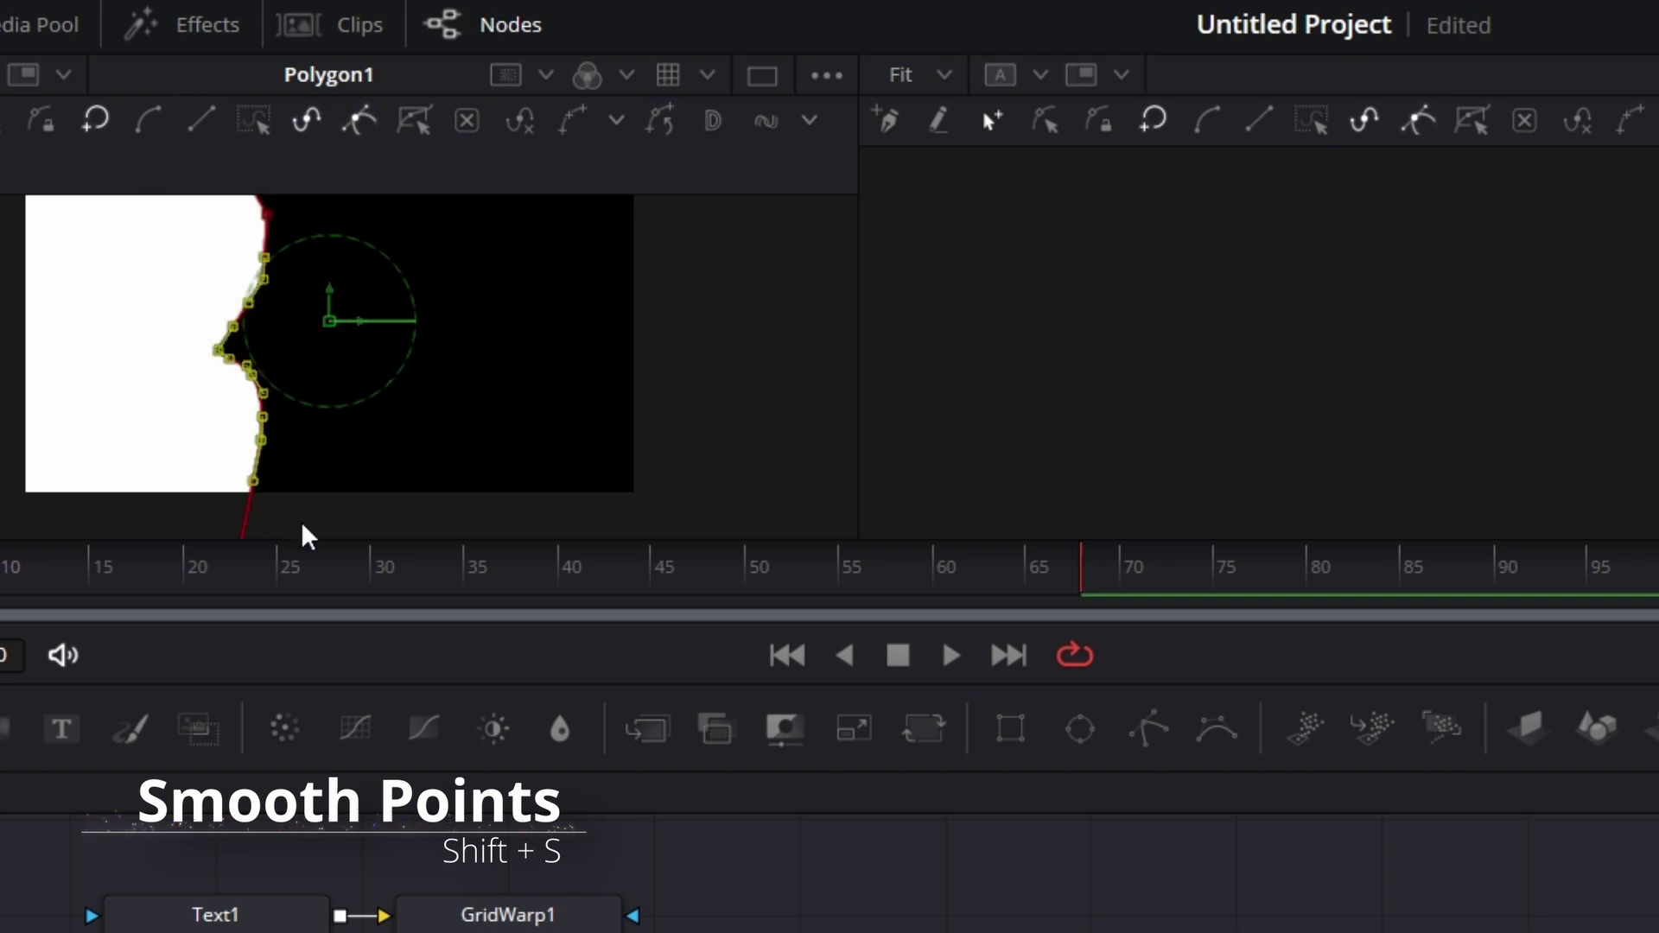
key(shift+s)
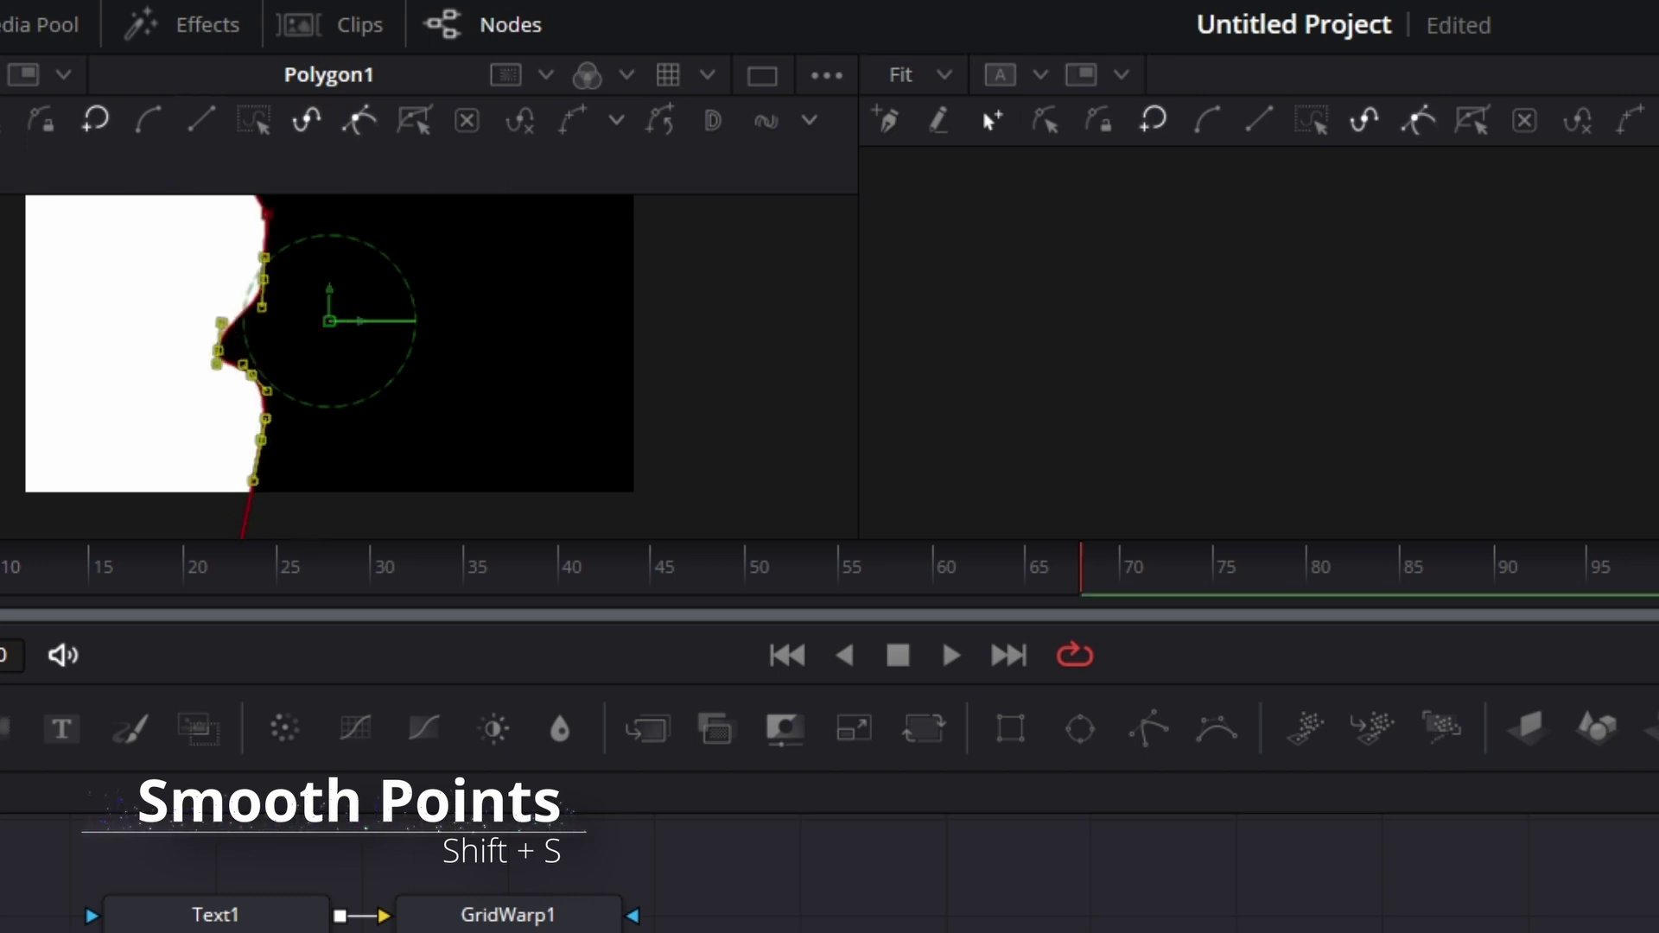
- Add a Transform node beside Polygon1, connect the polygon's output to it and show it in the second viewer
click(764, 916)
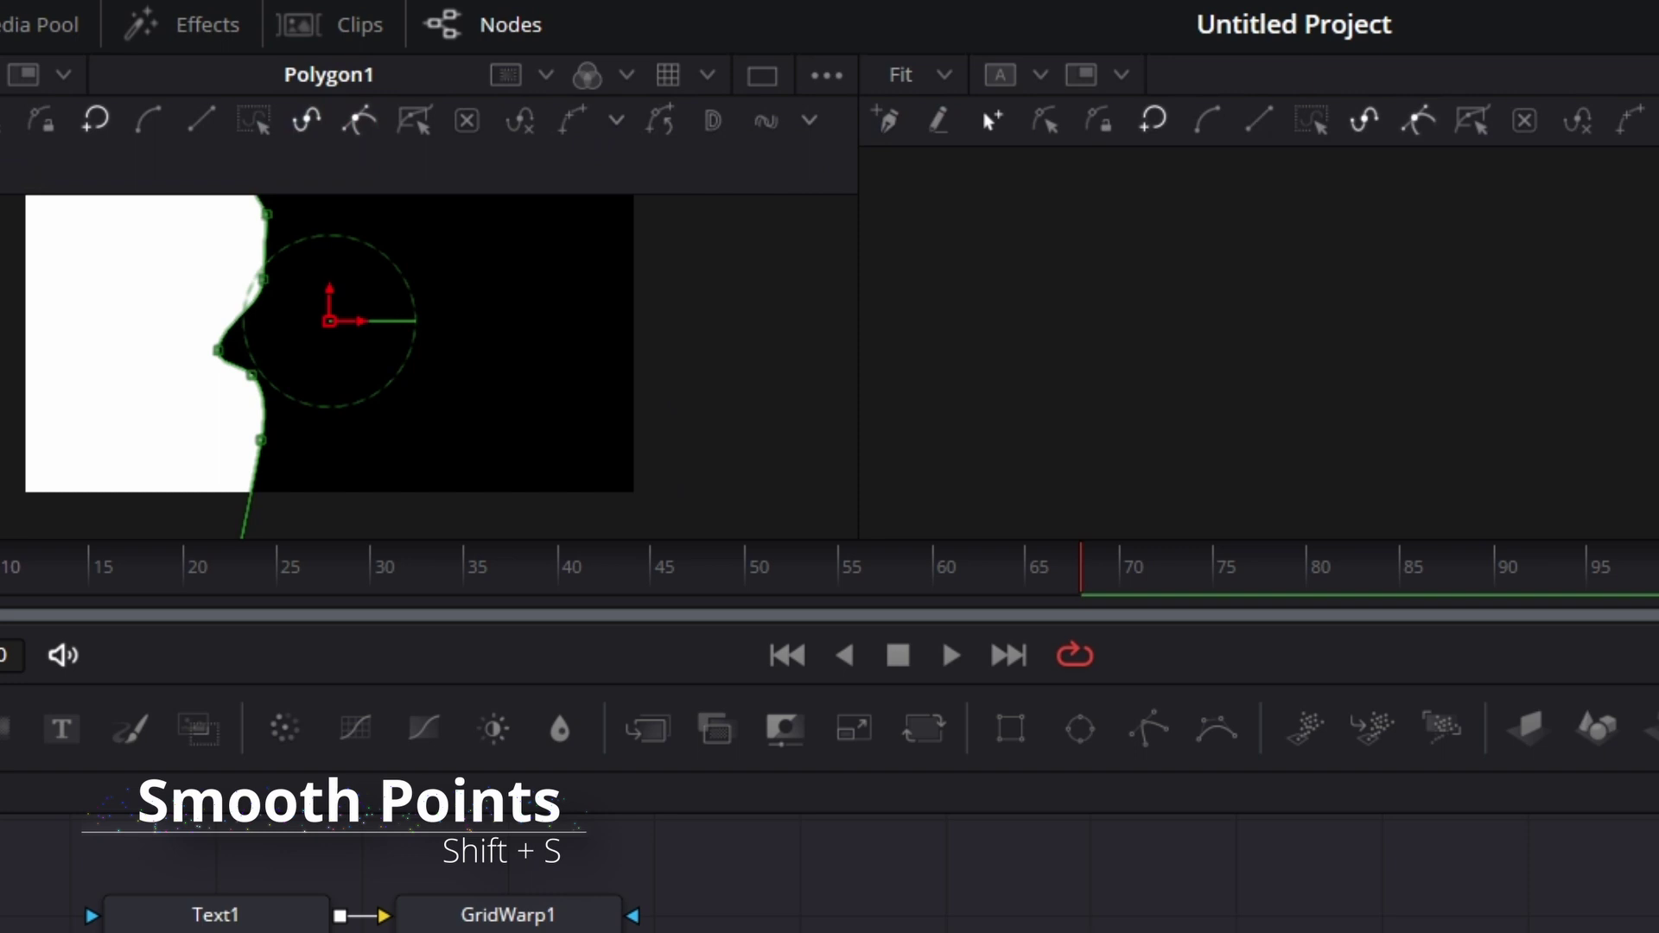
drag(883, 741, 508, 932)
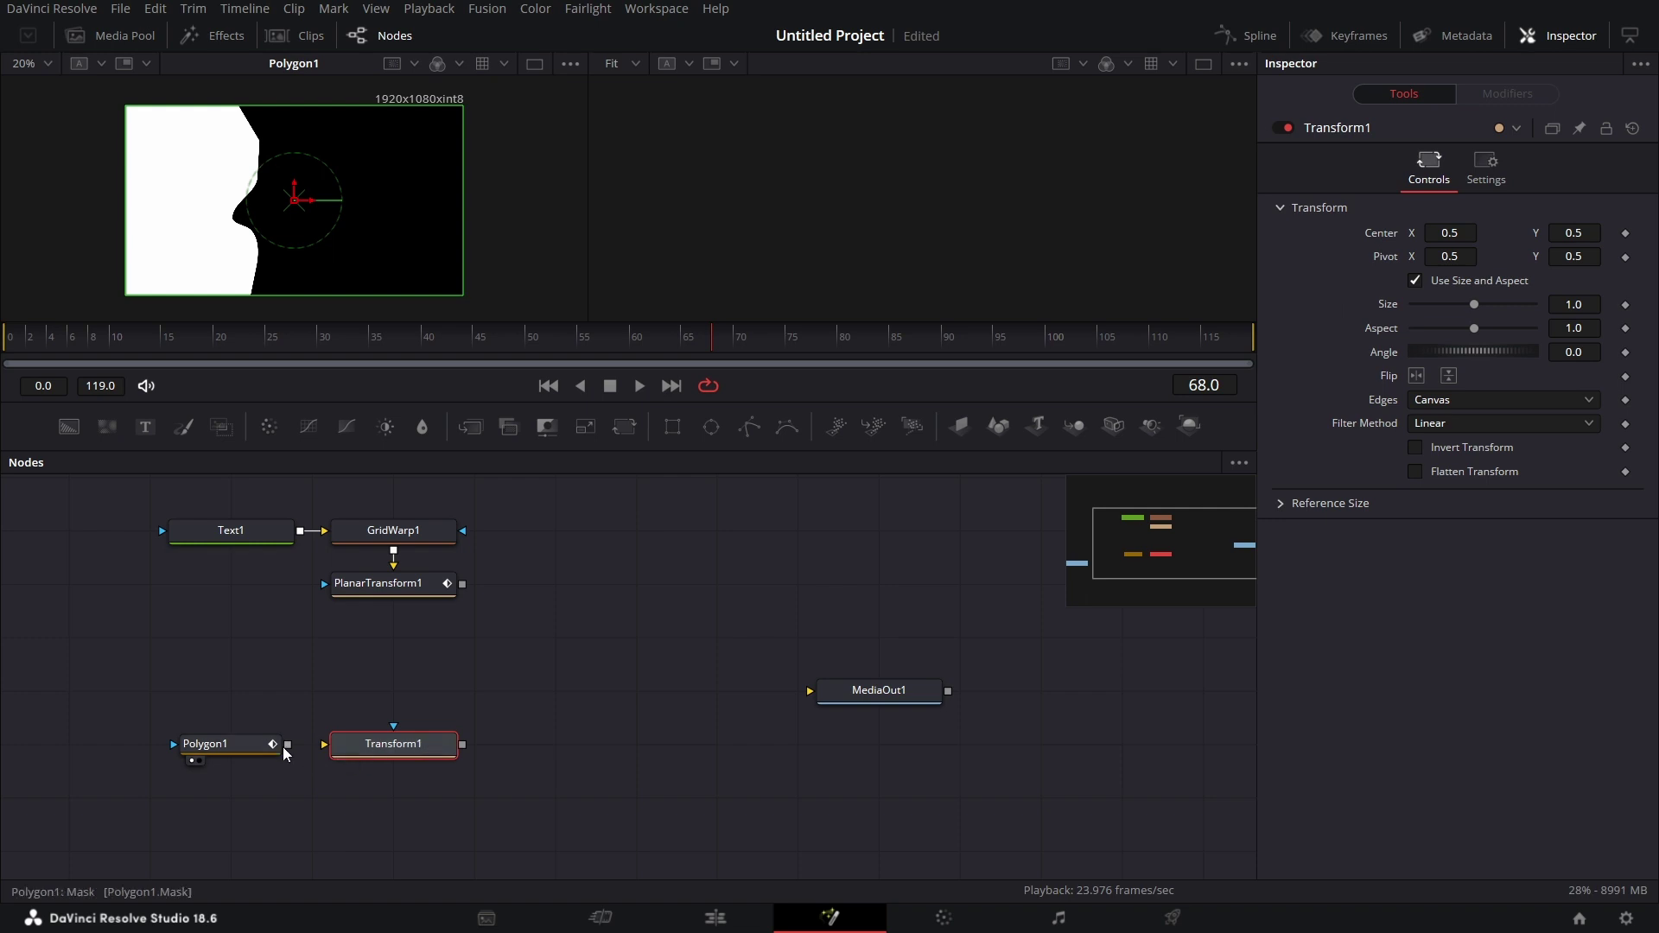
drag(286, 748, 292, 686)
drag(303, 752, 355, 748)
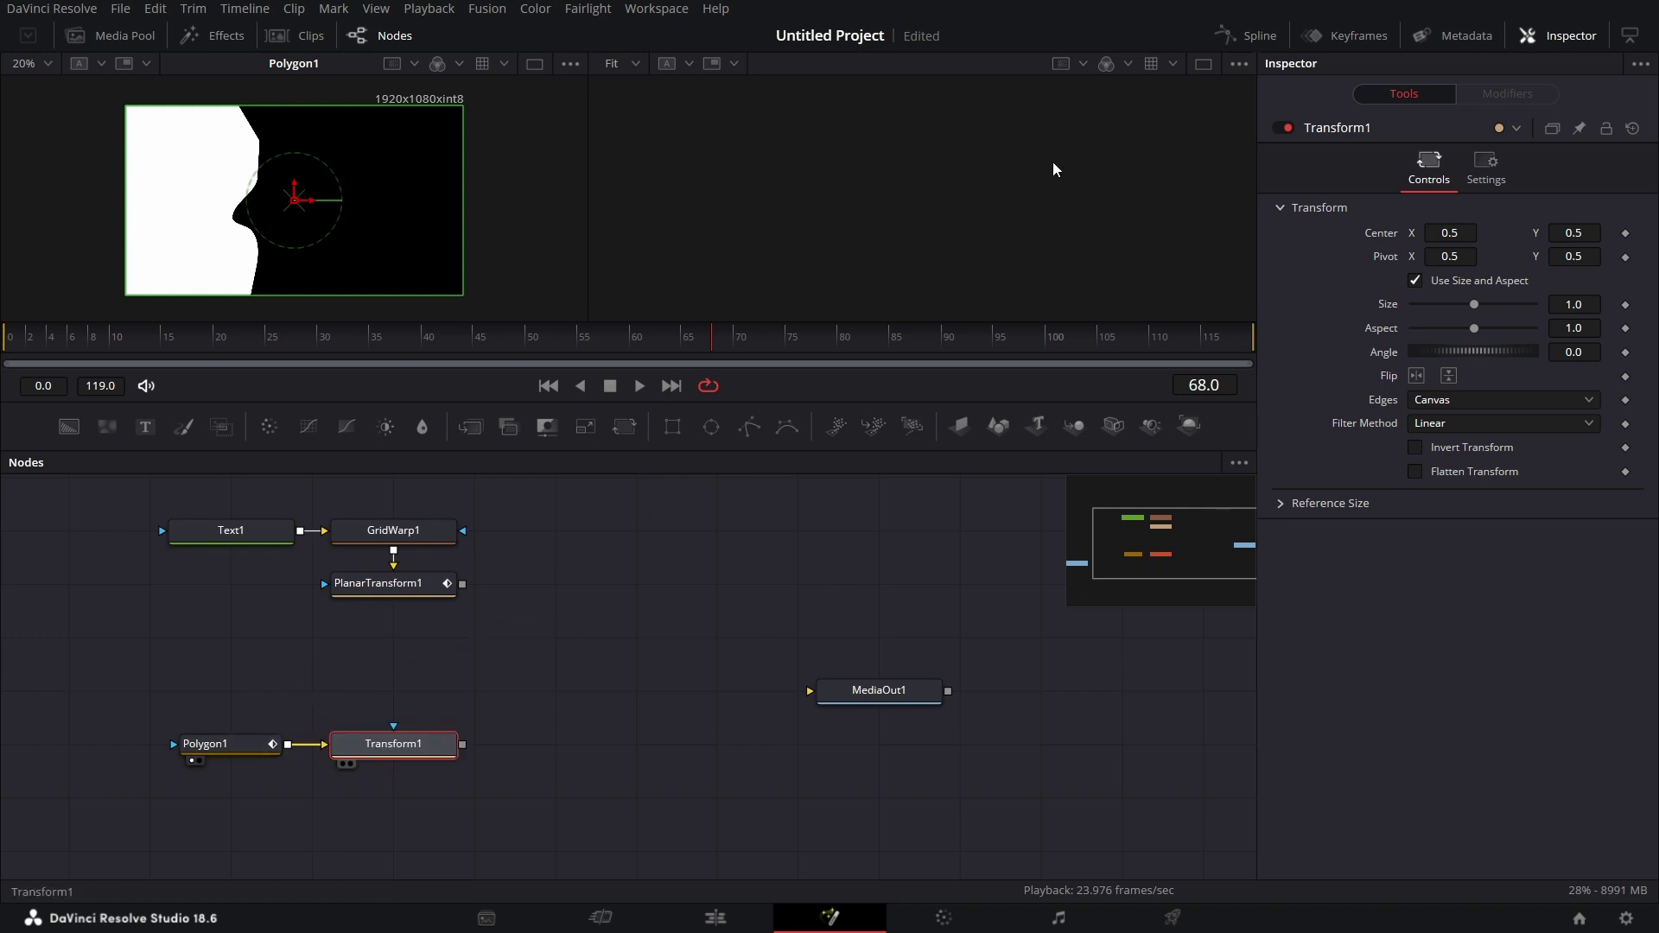
key(2)
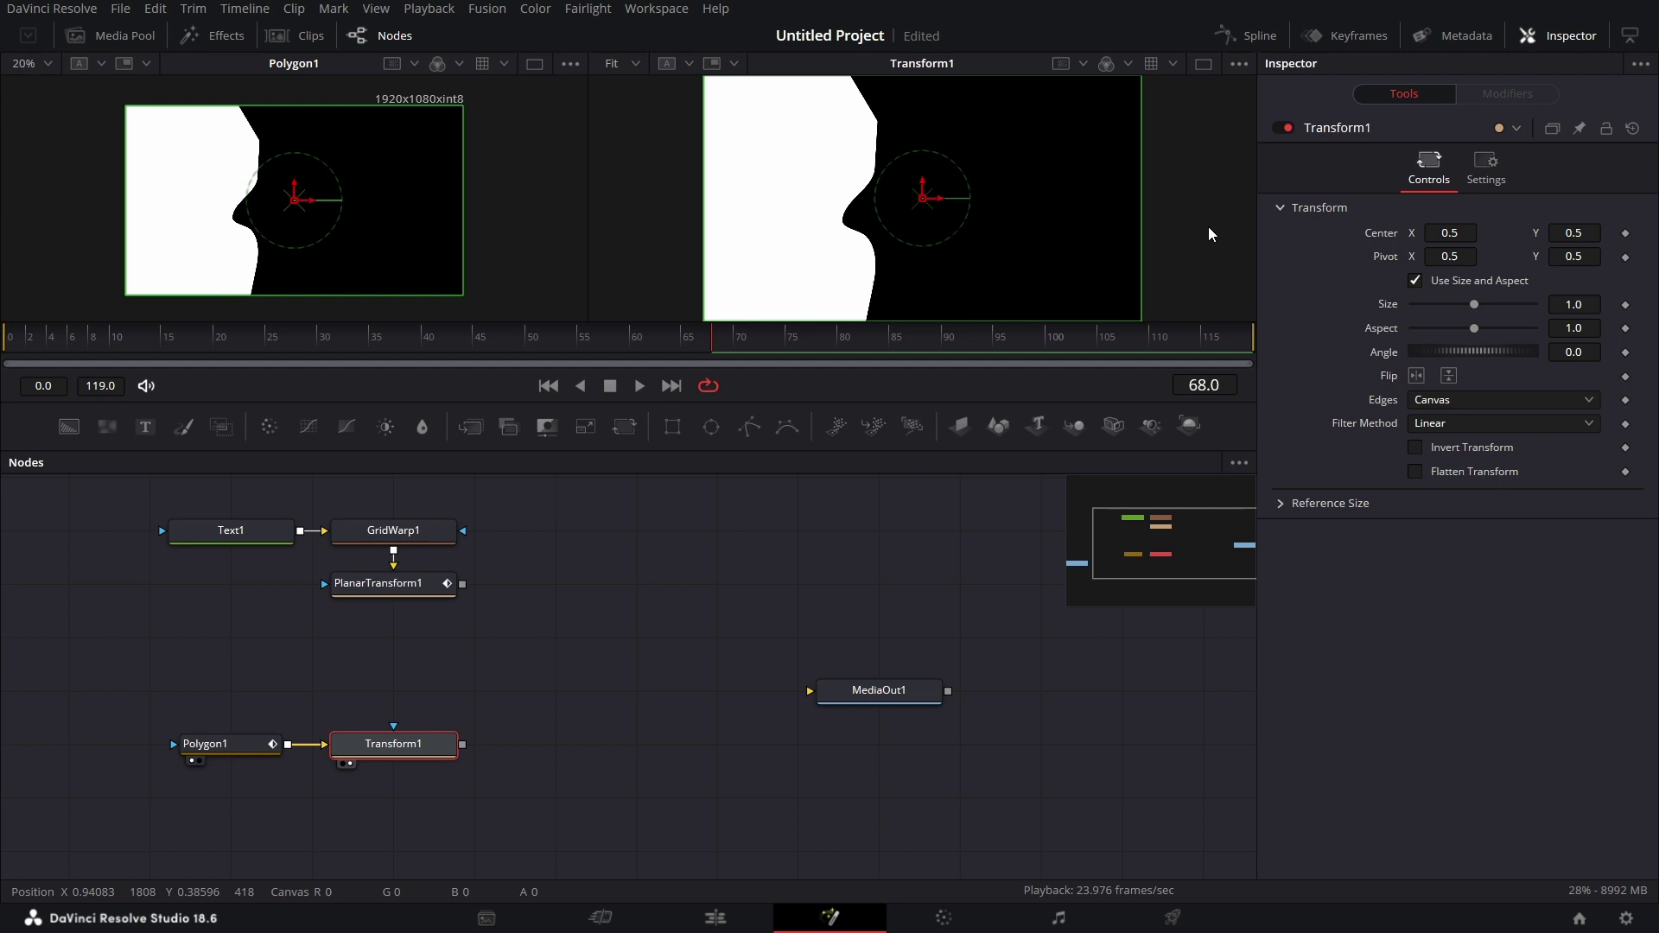
- Keyframe Transform1's Center X from 0.081 at frame 0 to 1.207 at frame 119
click(14, 344)
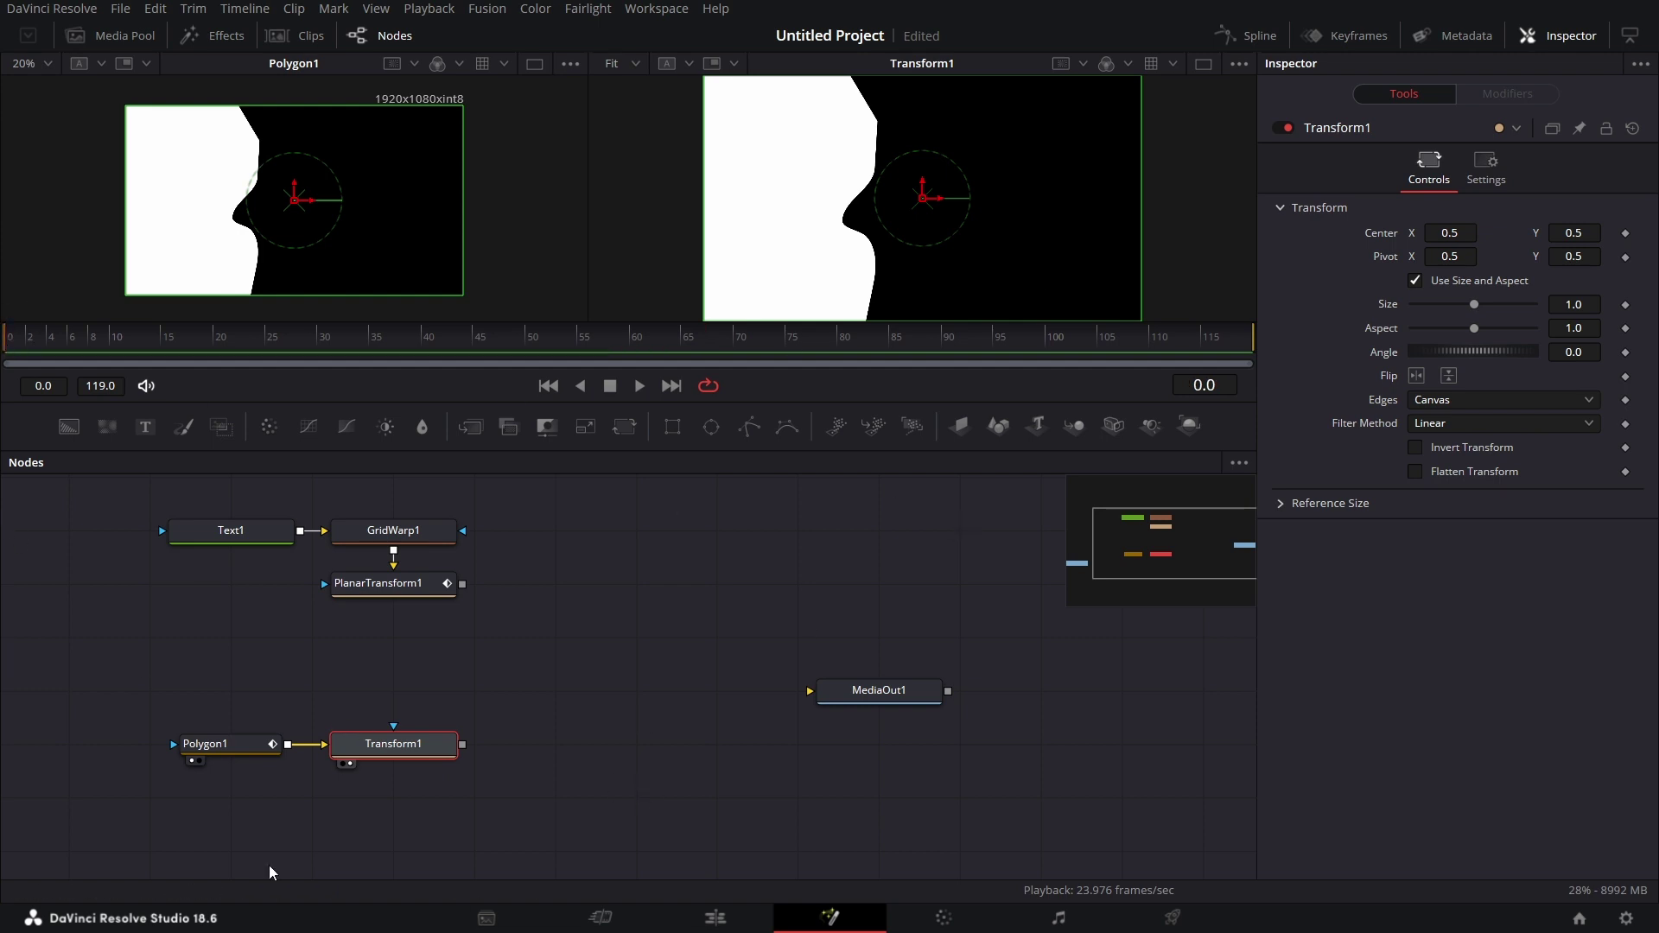
click(1626, 233)
drag(1449, 234, 1379, 233)
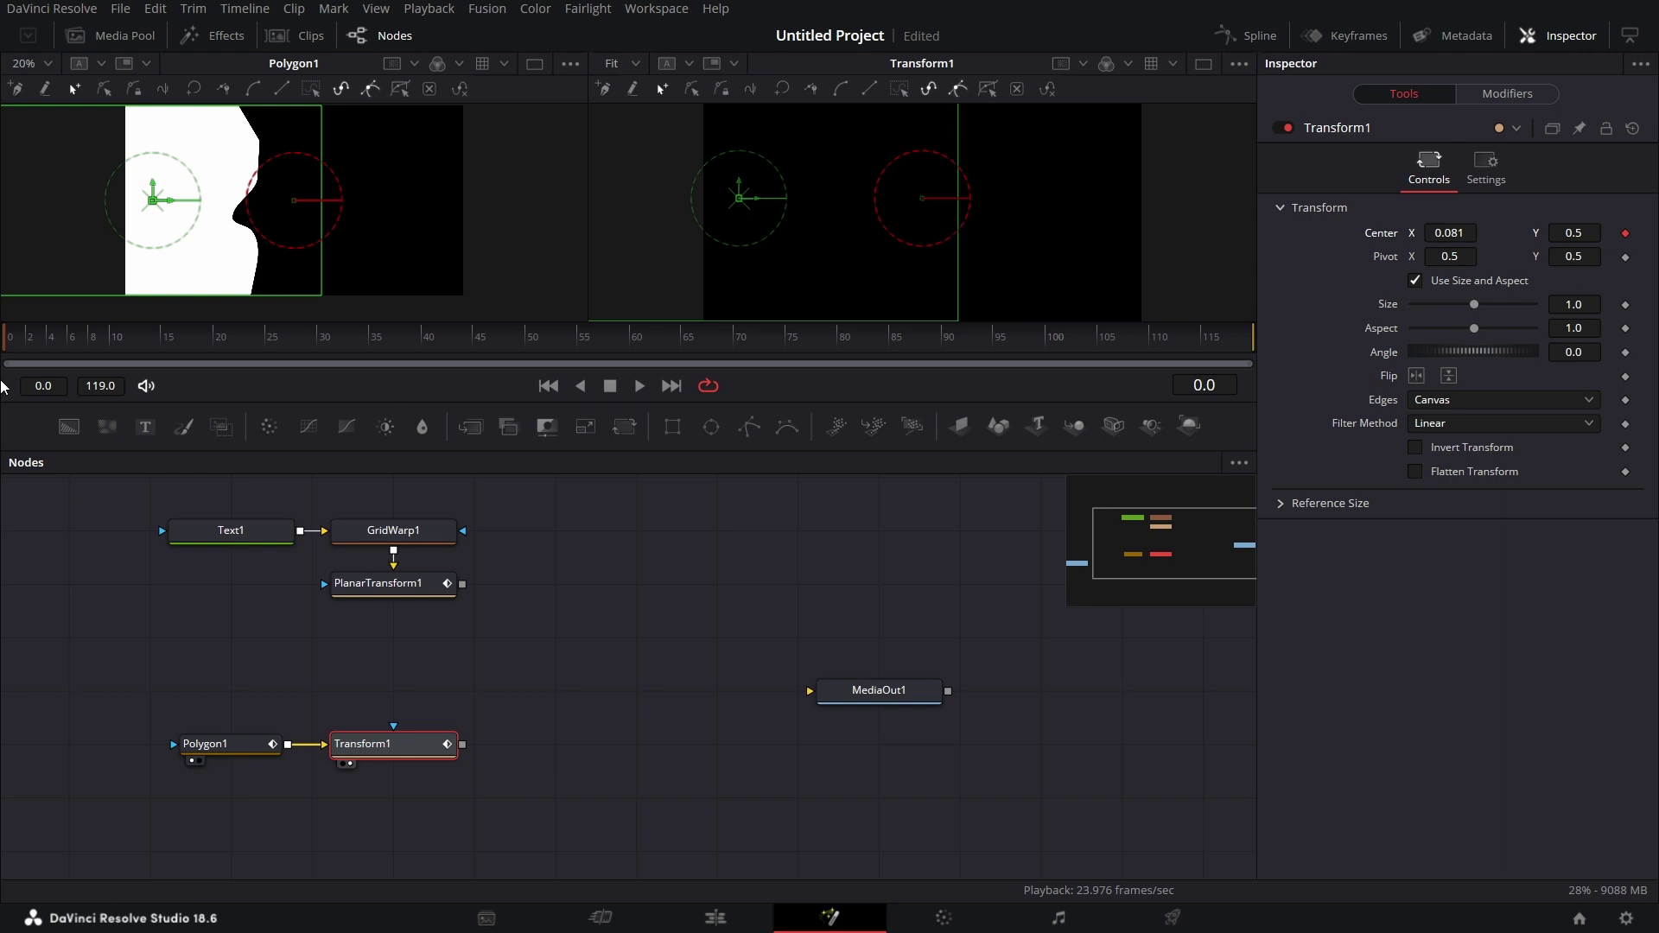
key(j)
drag(1454, 236, 1554, 236)
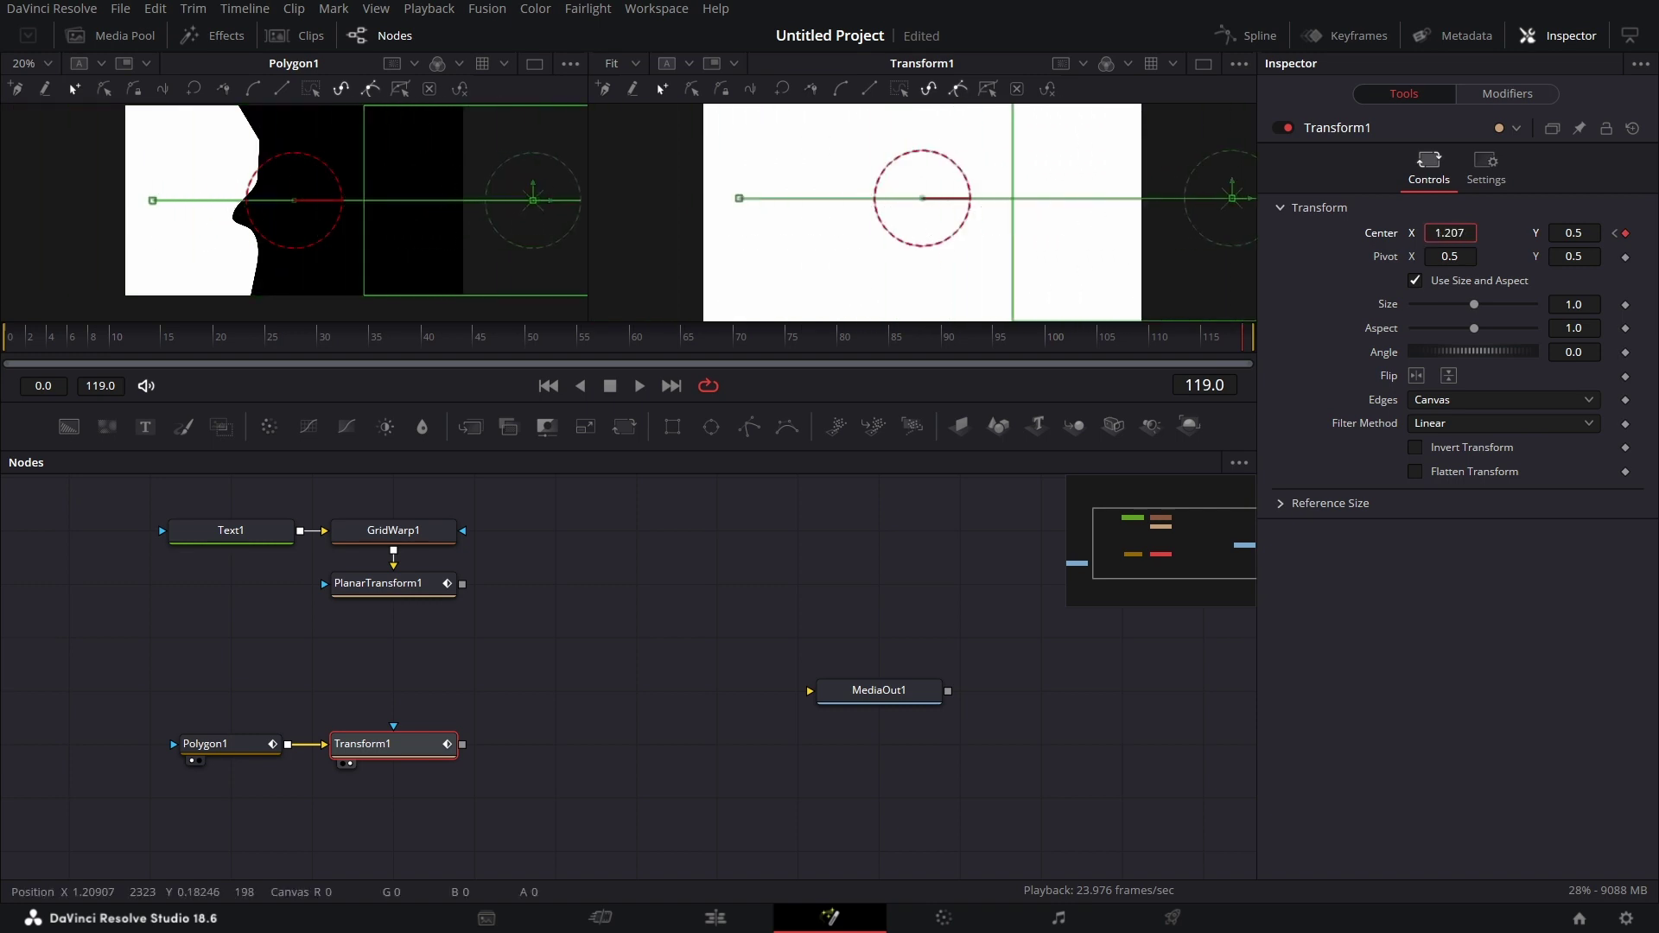
- Show Transform1's Displacement curve in the Spline editor, fit it to the view and select all its keyframes
click(396, 752)
click(1253, 36)
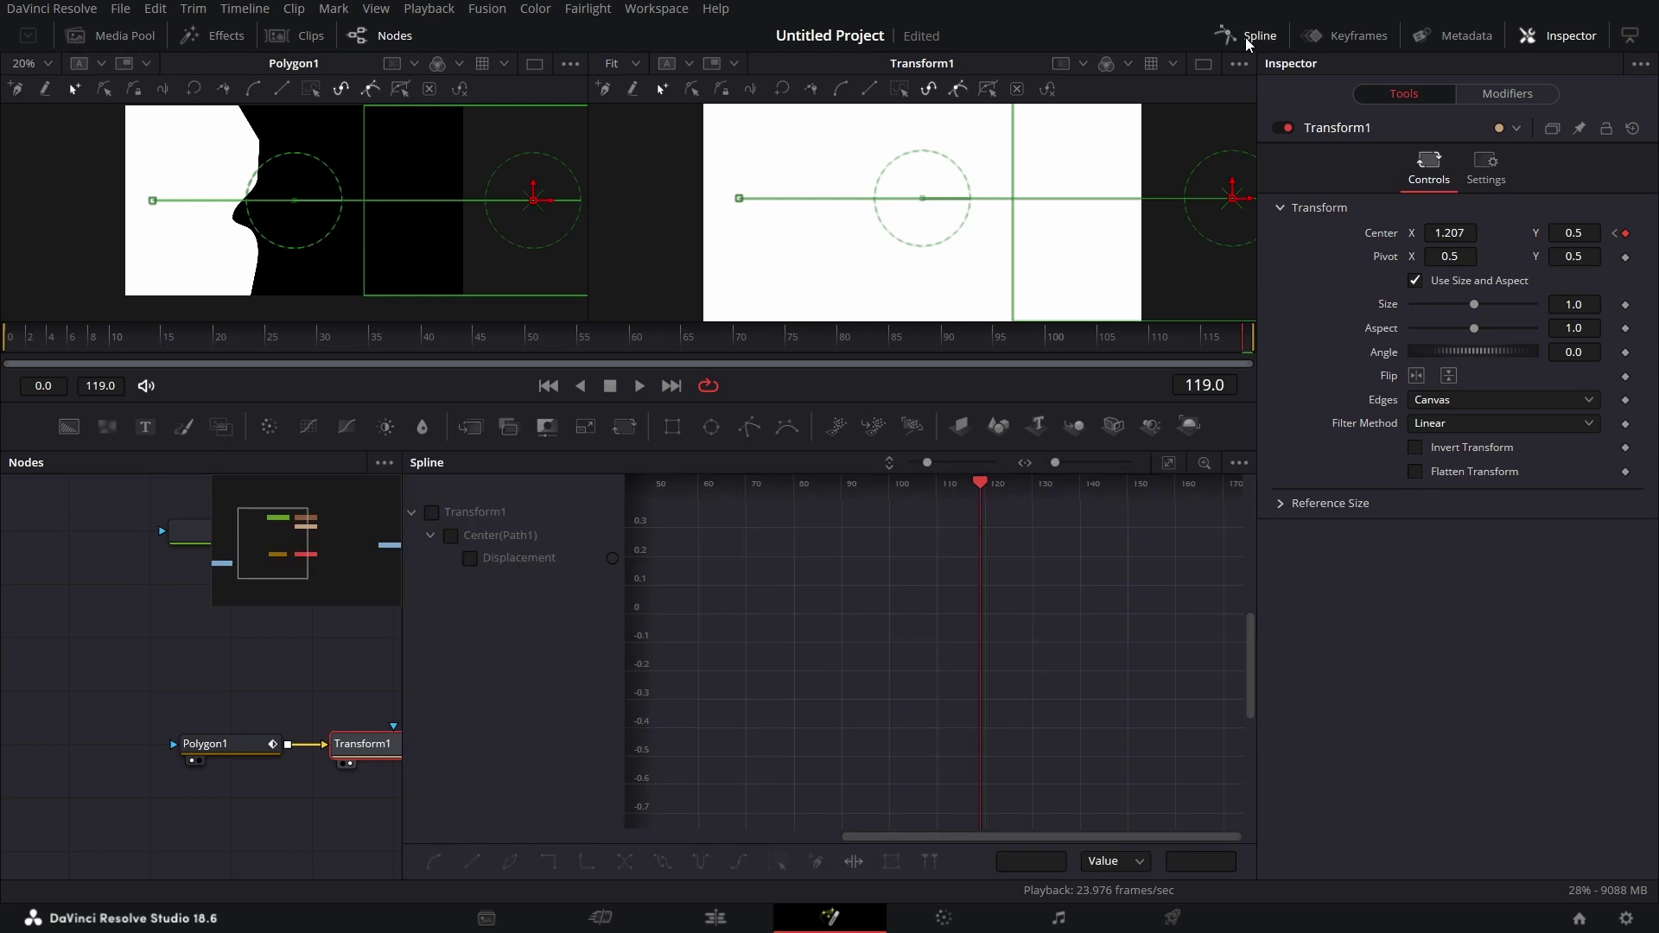
click(472, 560)
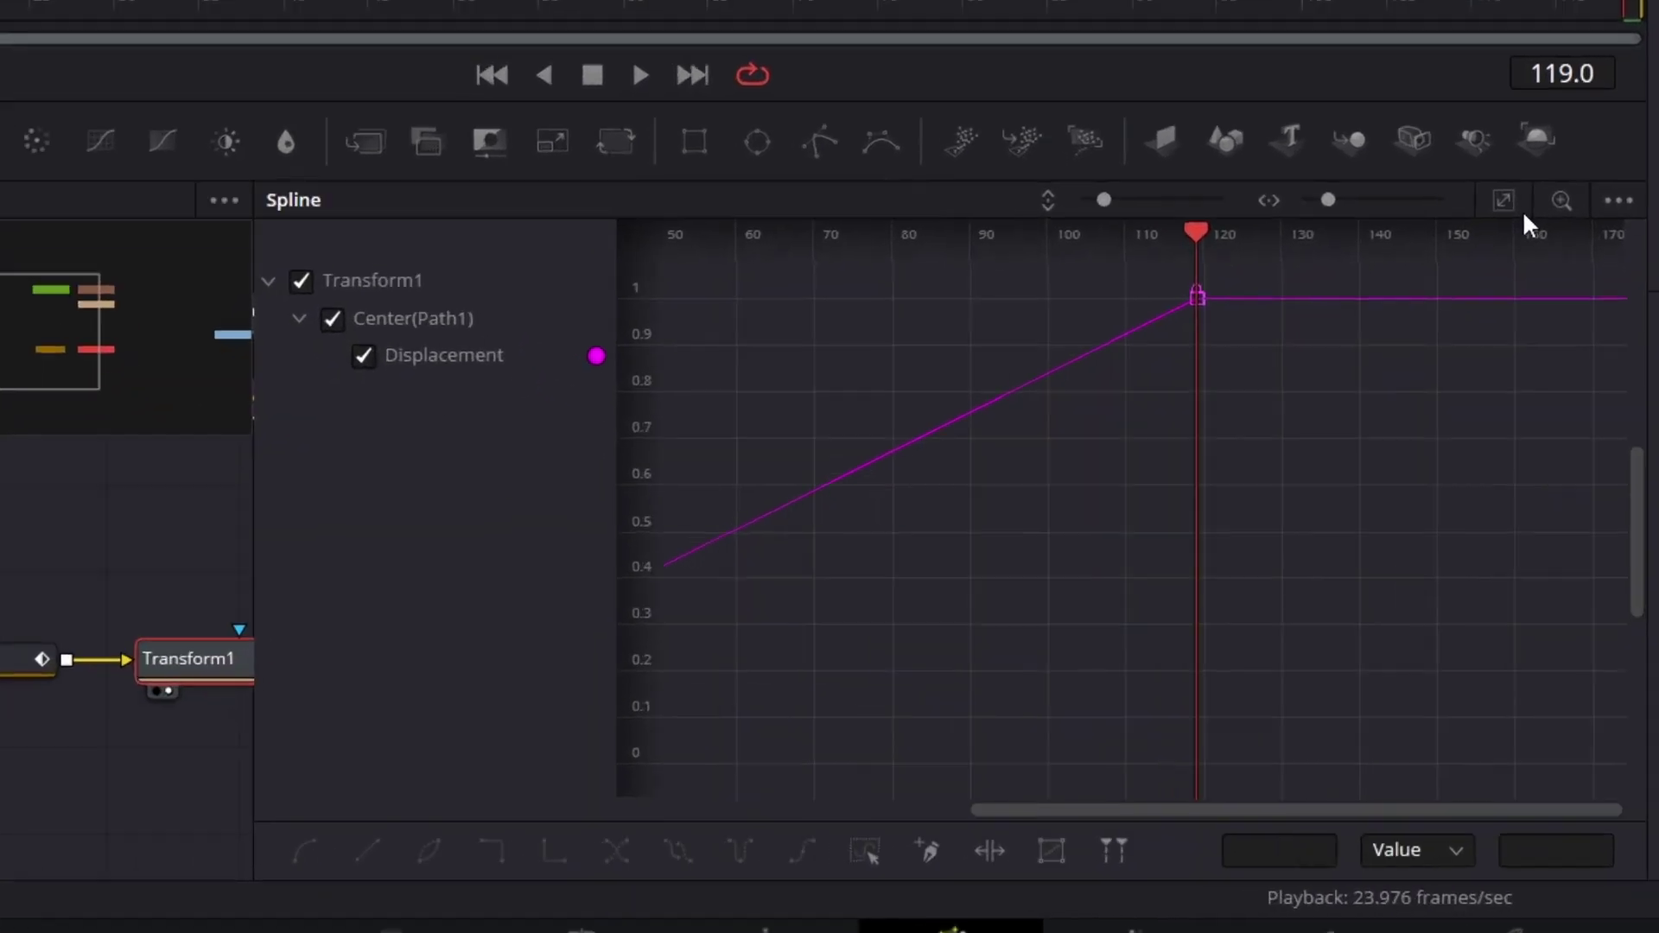
click(1508, 205)
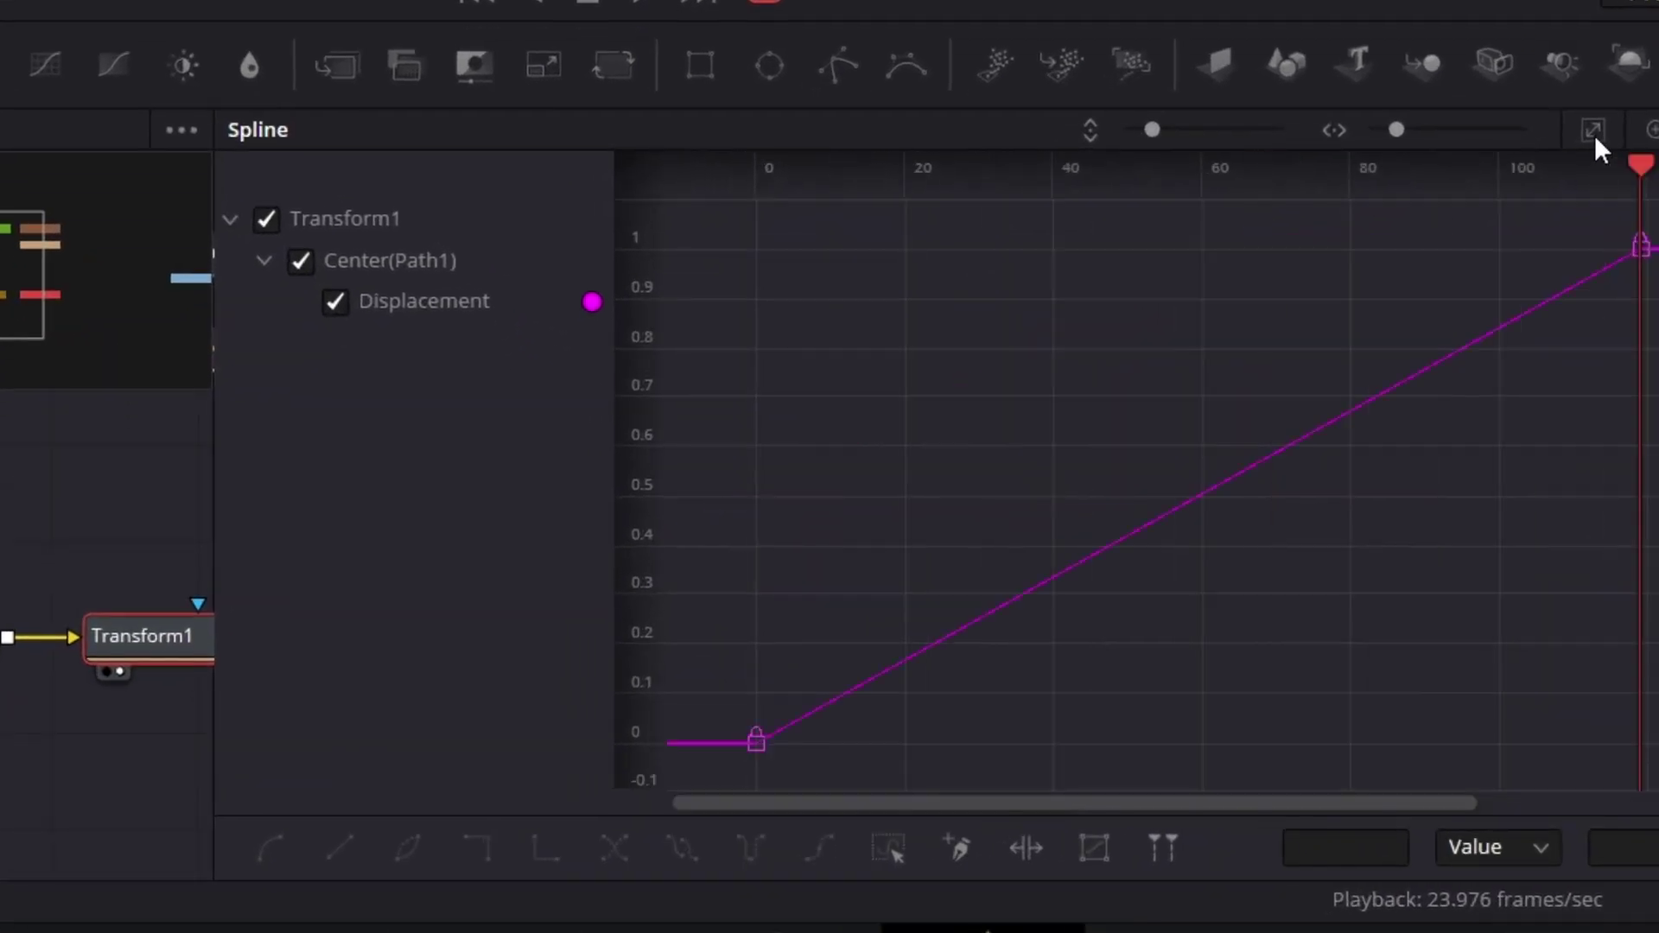
click(891, 856)
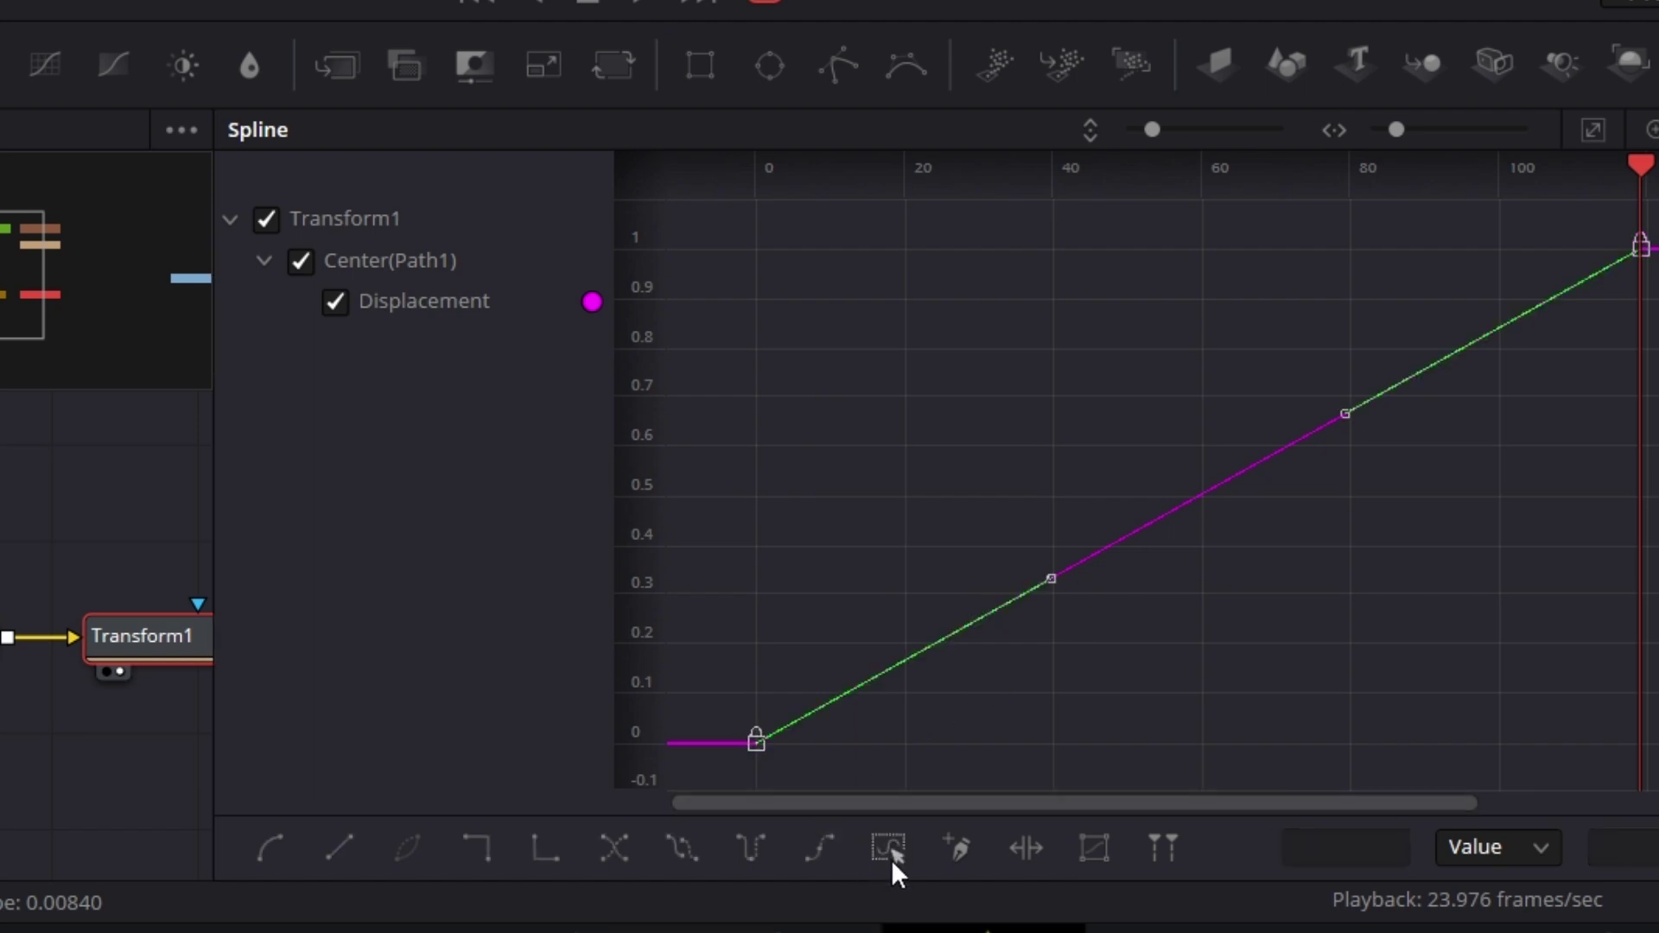
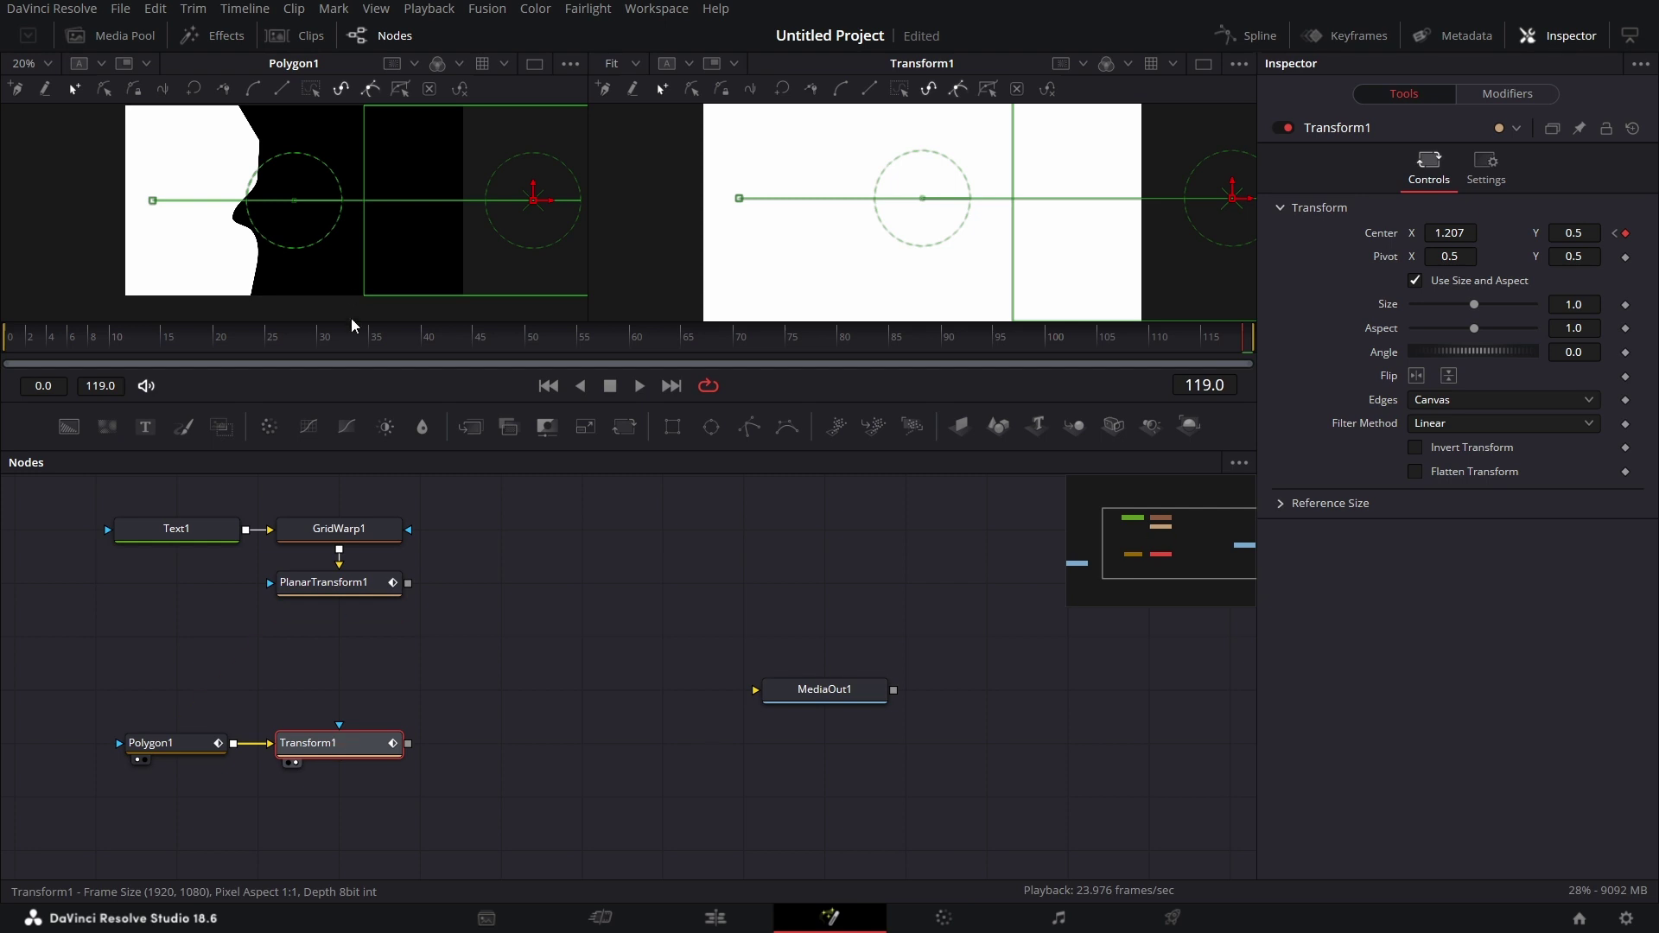
- Show Transform1 in the first viewer and play the animated mask from frame 4 to examine its movement
key(1)
click(50, 335)
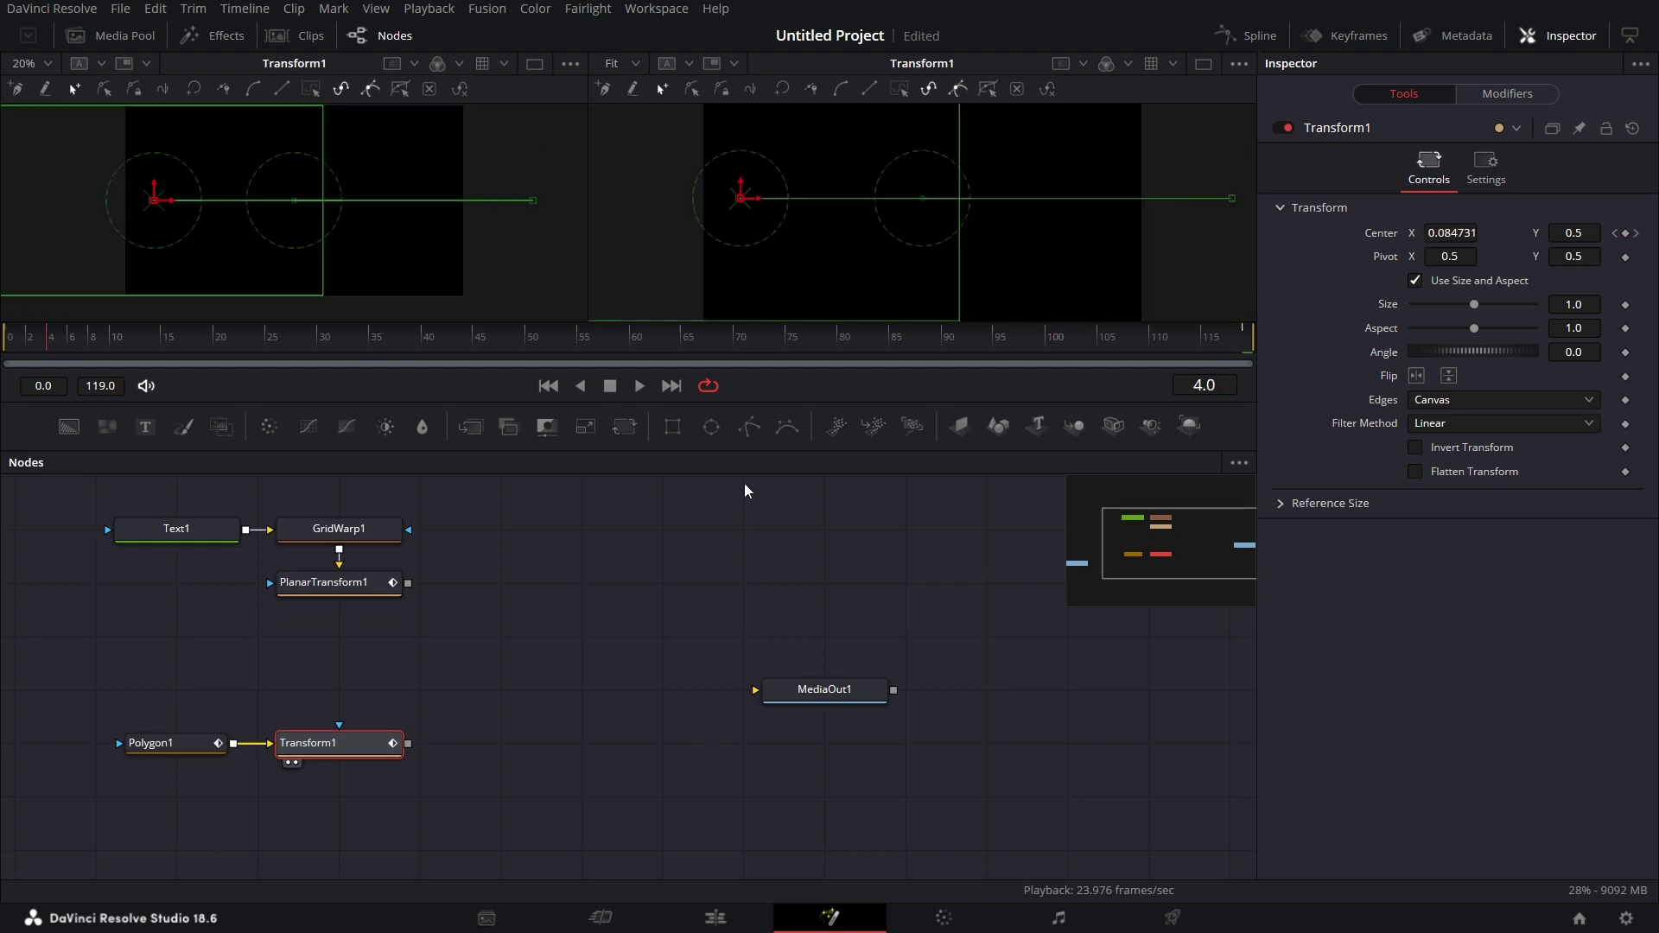
click(640, 387)
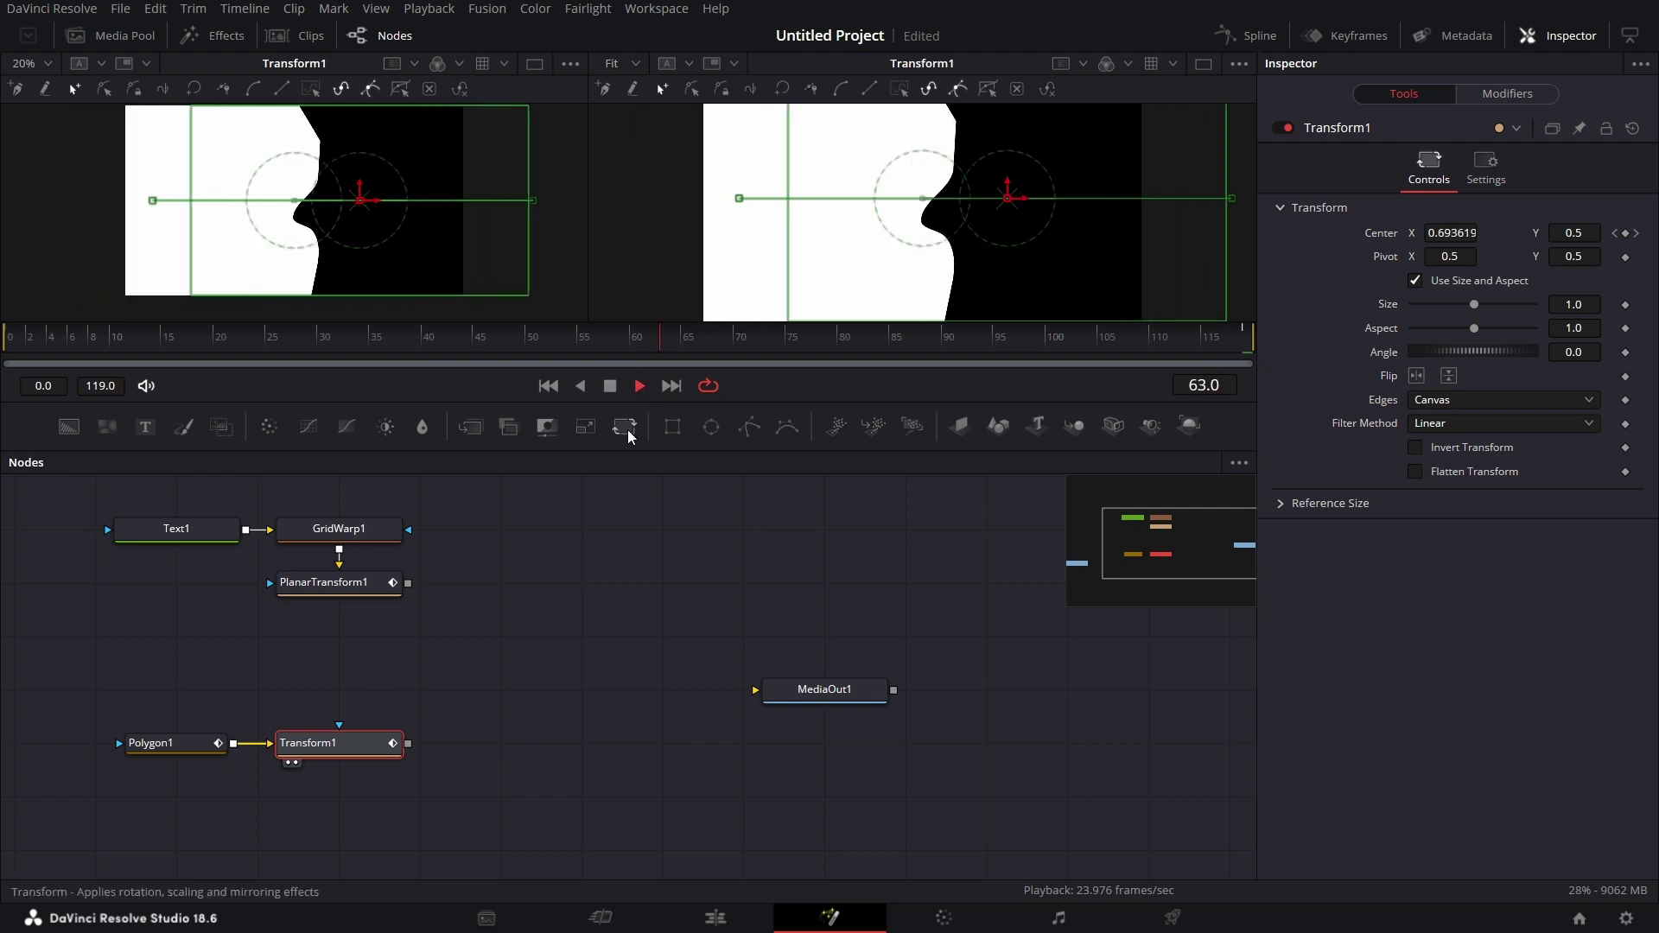
click(610, 385)
- Add a Blur node fed by Transform1, view it in the first viewer at frame 45 and set its Blur Size to 50
drag(824, 688, 952, 779)
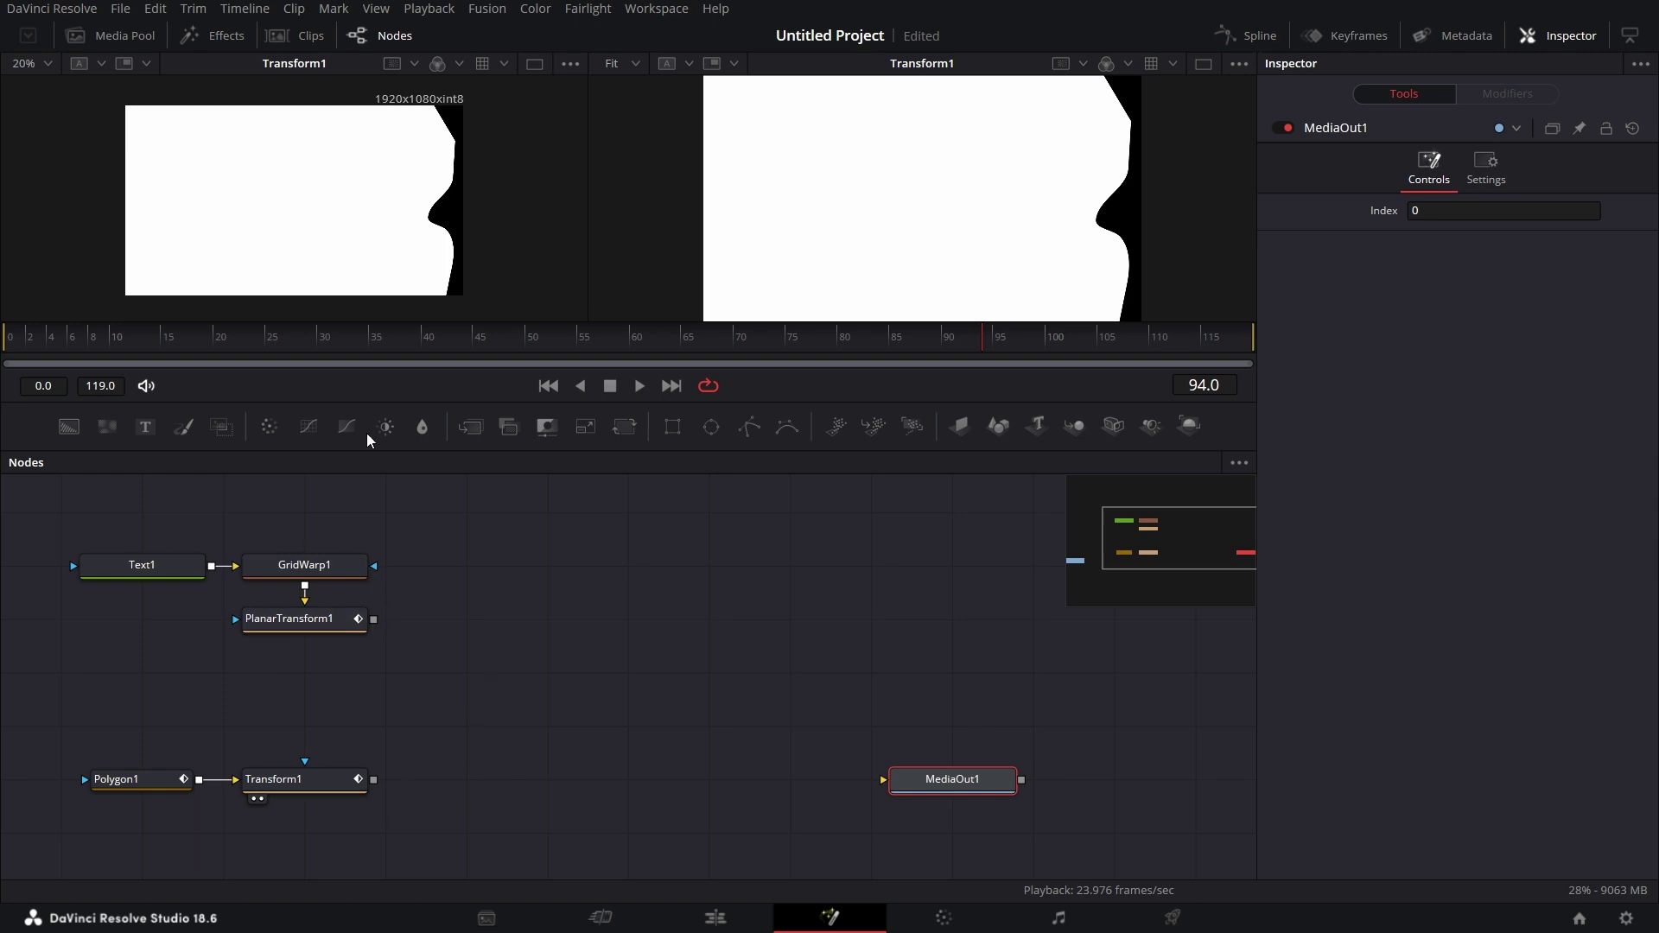
drag(423, 426, 438, 650)
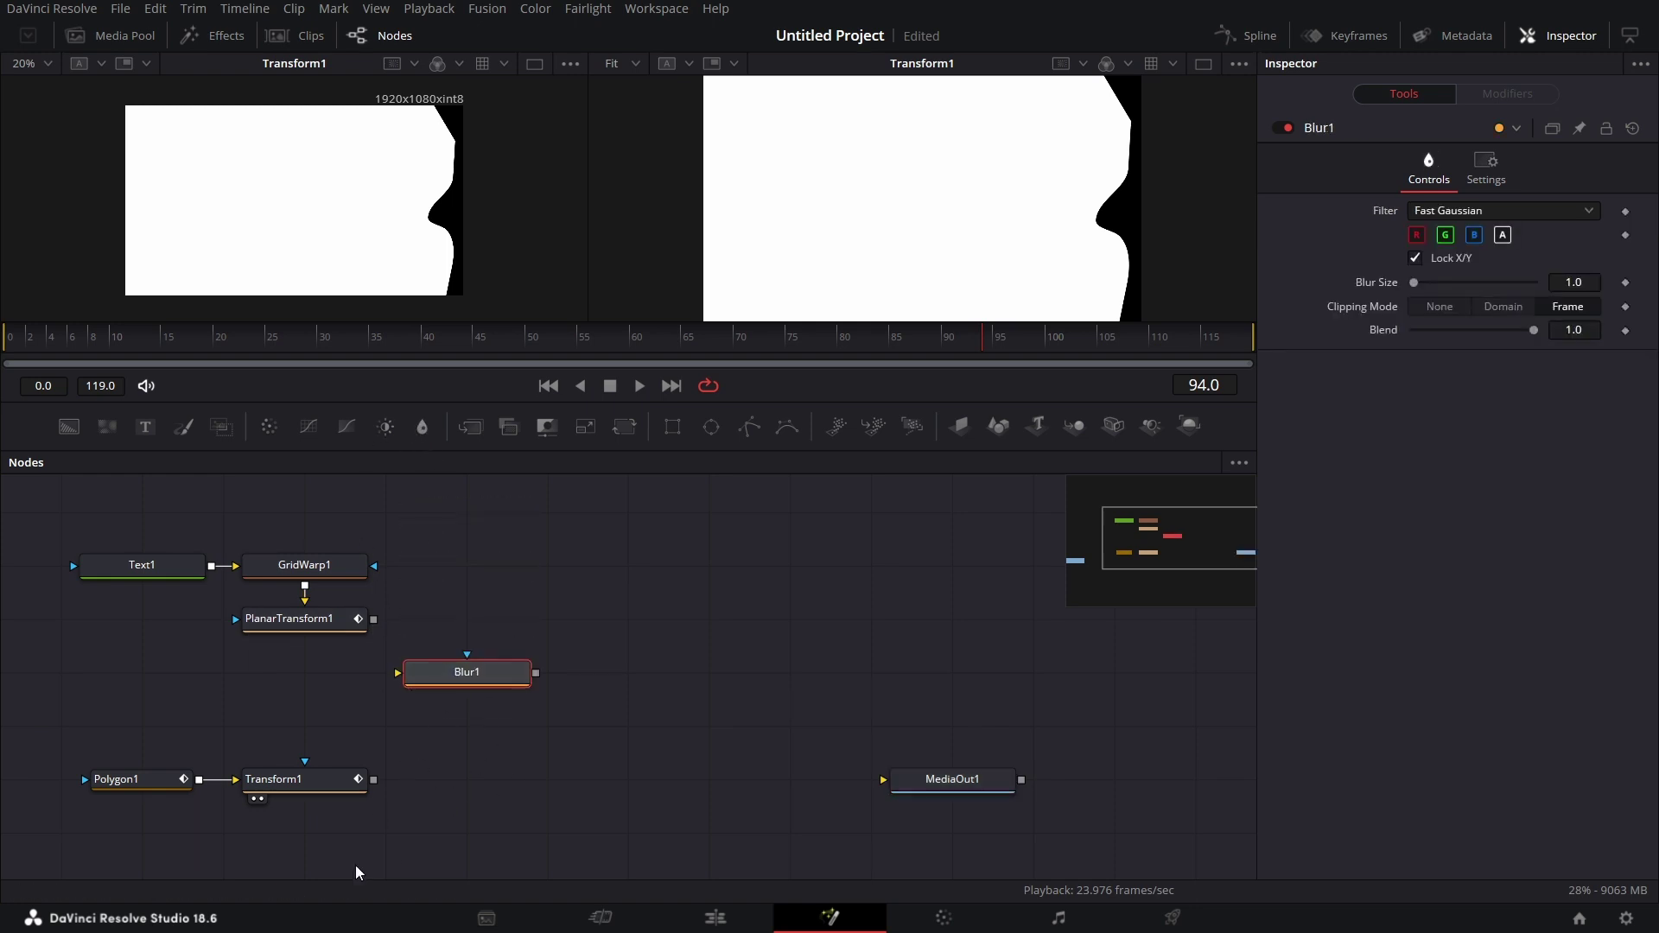
drag(373, 779, 392, 214)
click(464, 344)
drag(470, 355, 478, 355)
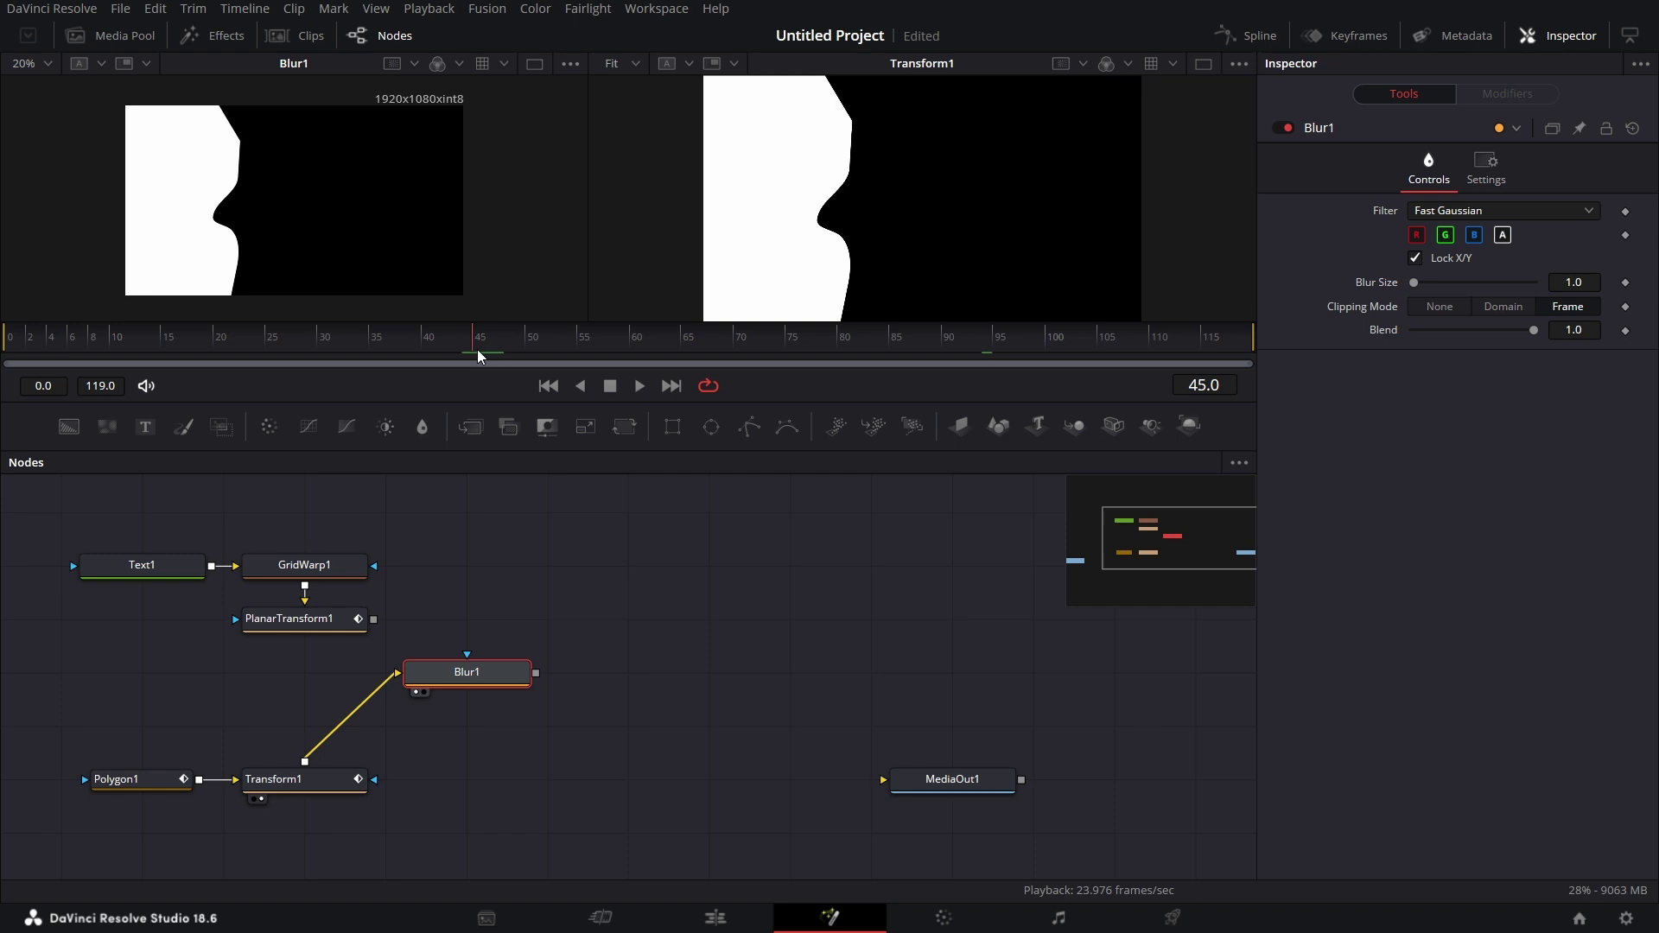
click(1592, 282)
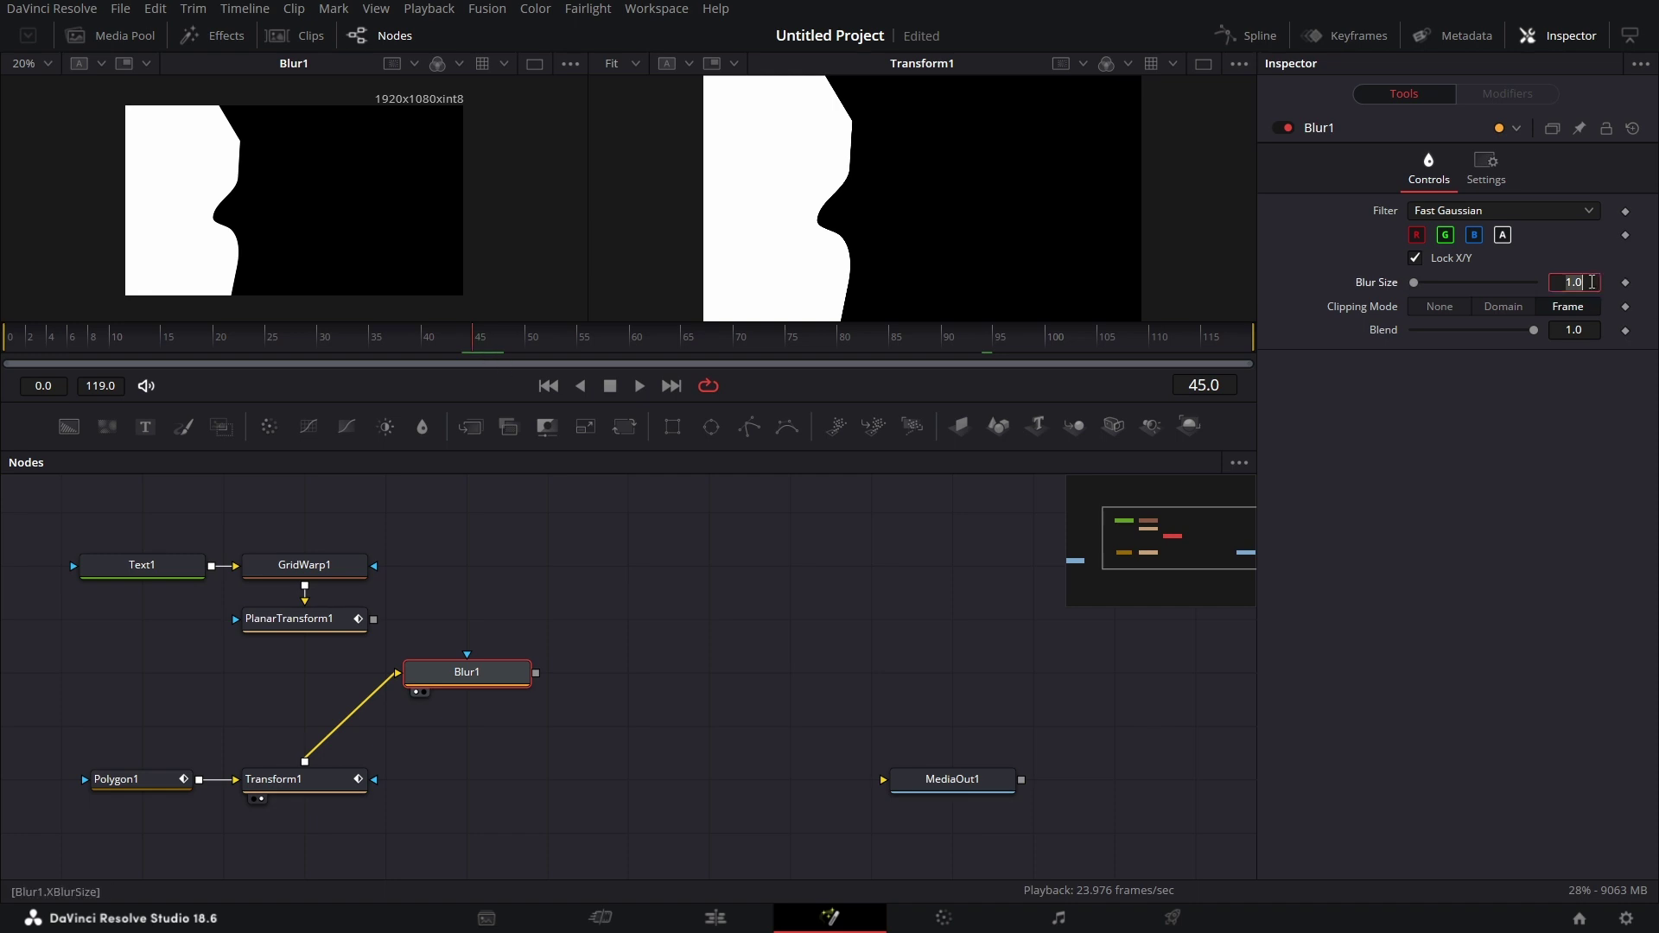
key(Tab)
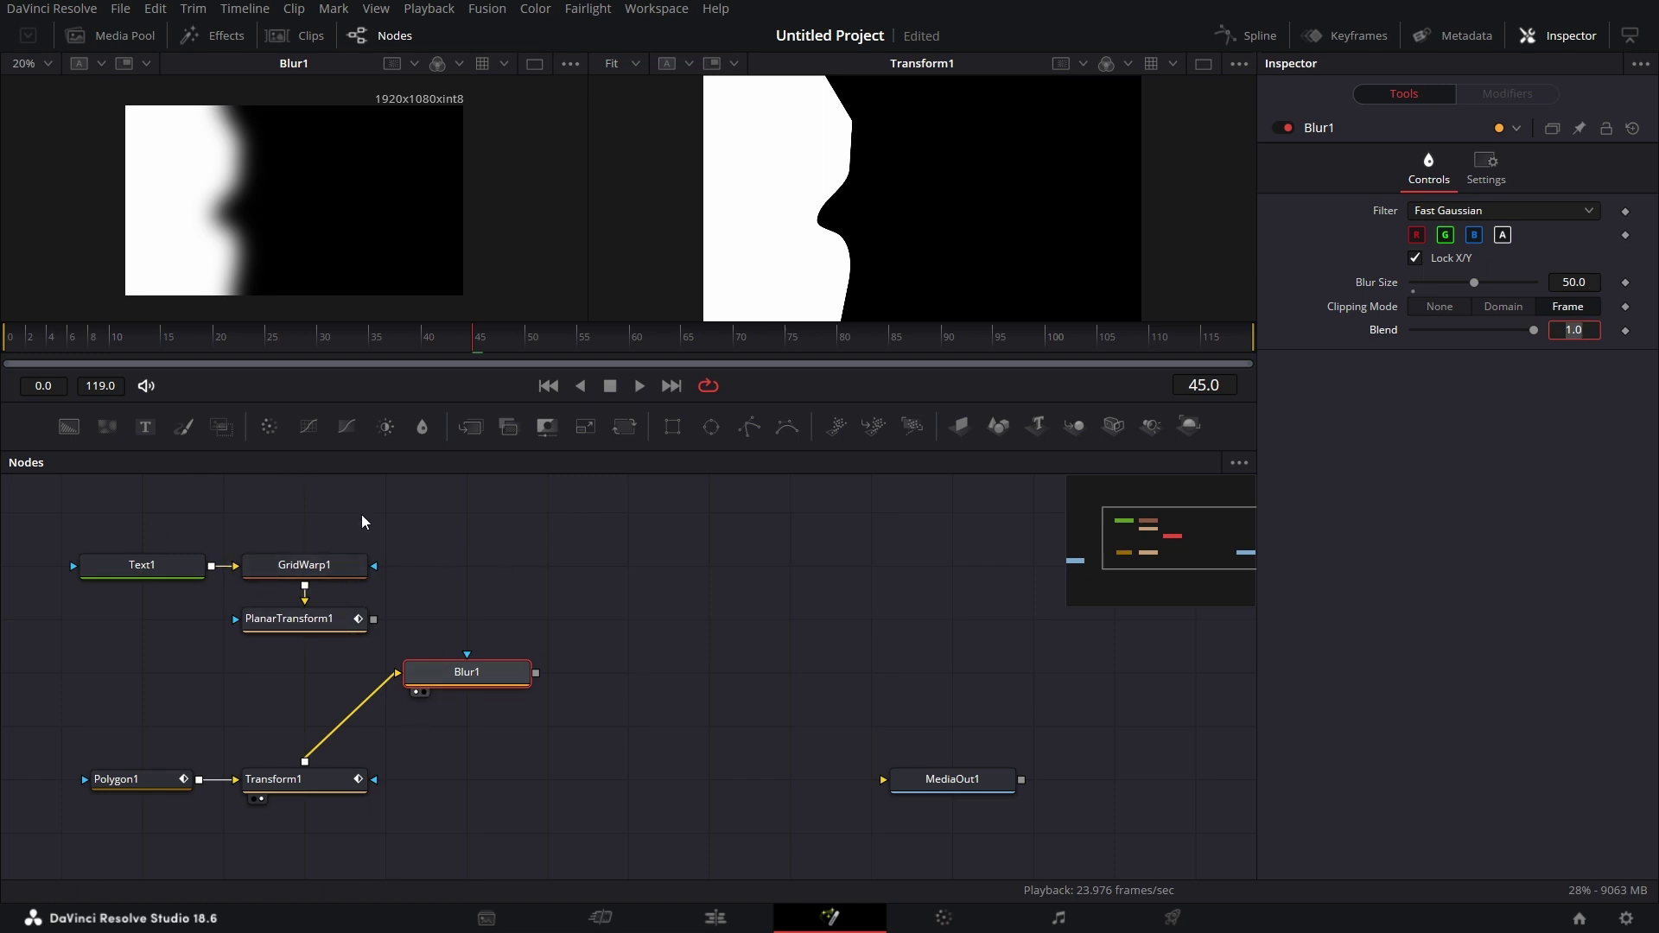
- Add a MatteControl node, connect Blur1 as its inverted garbage matte and show it in the first viewer
drag(547, 426, 509, 572)
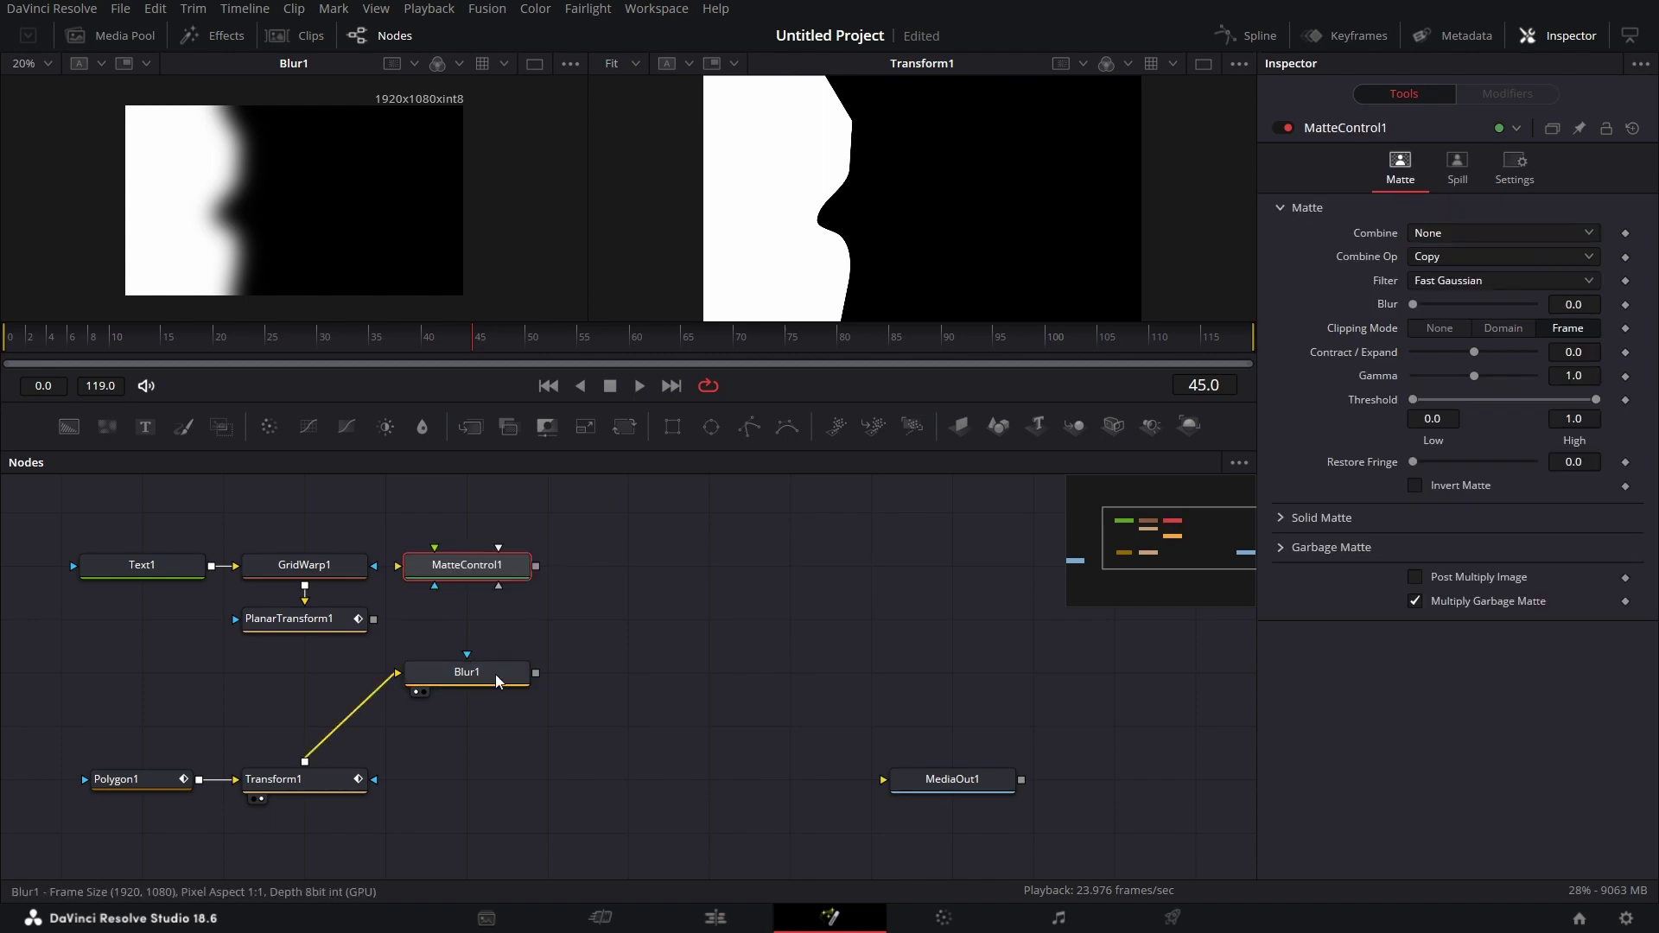
drag(535, 672, 481, 562)
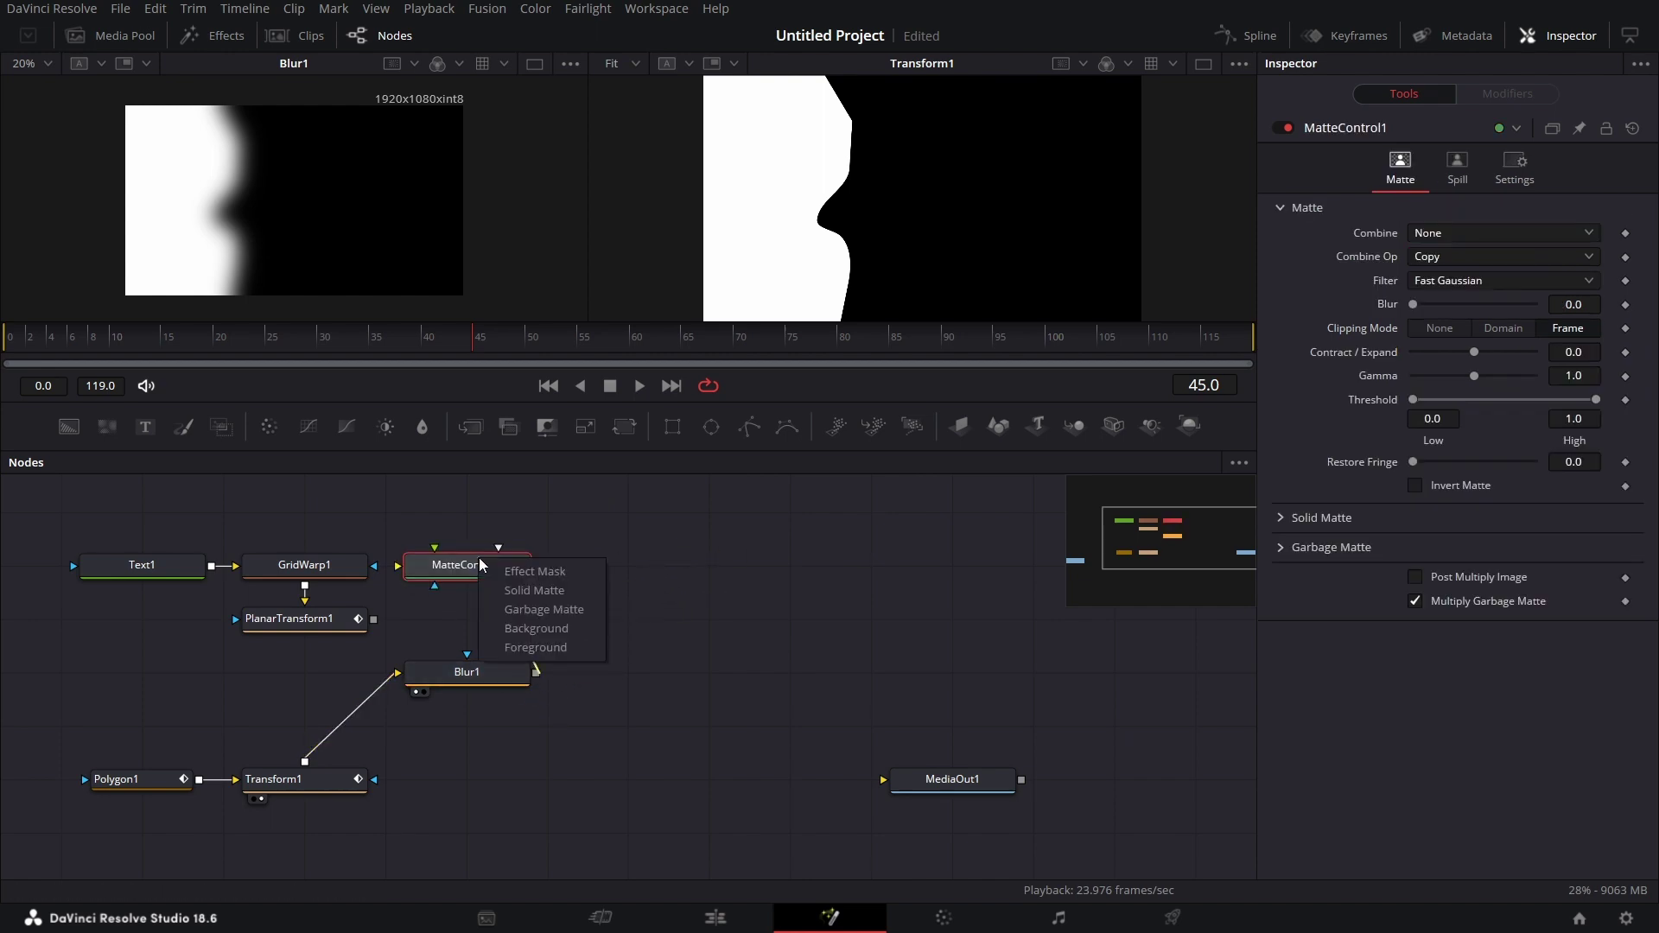
click(584, 613)
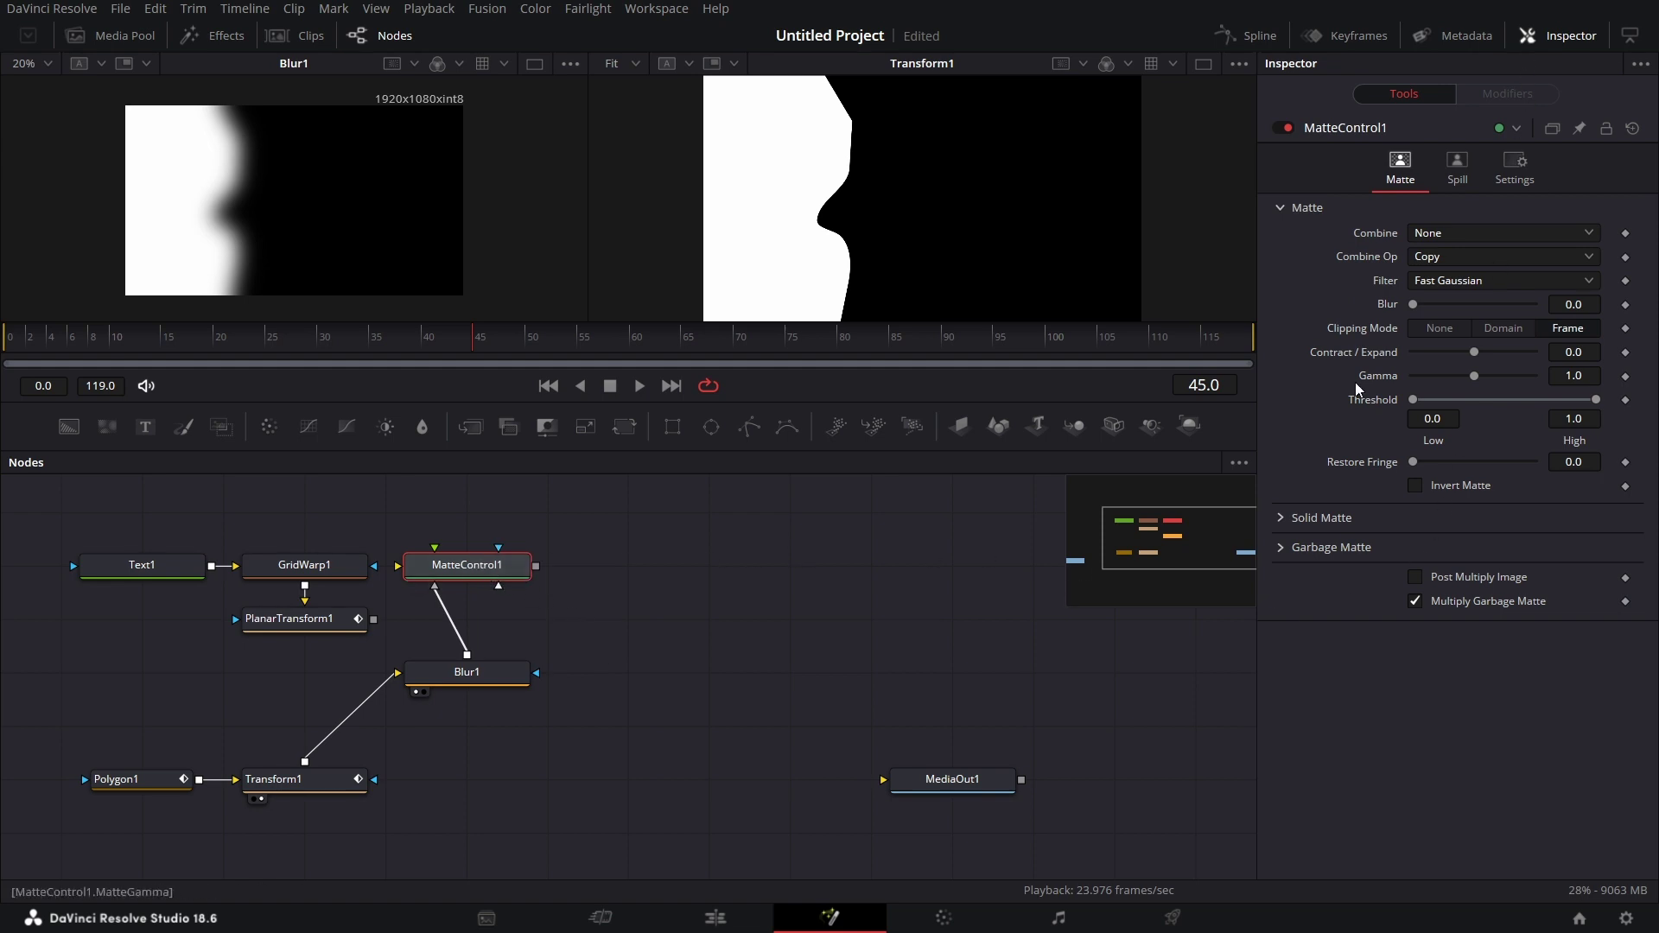
click(1281, 548)
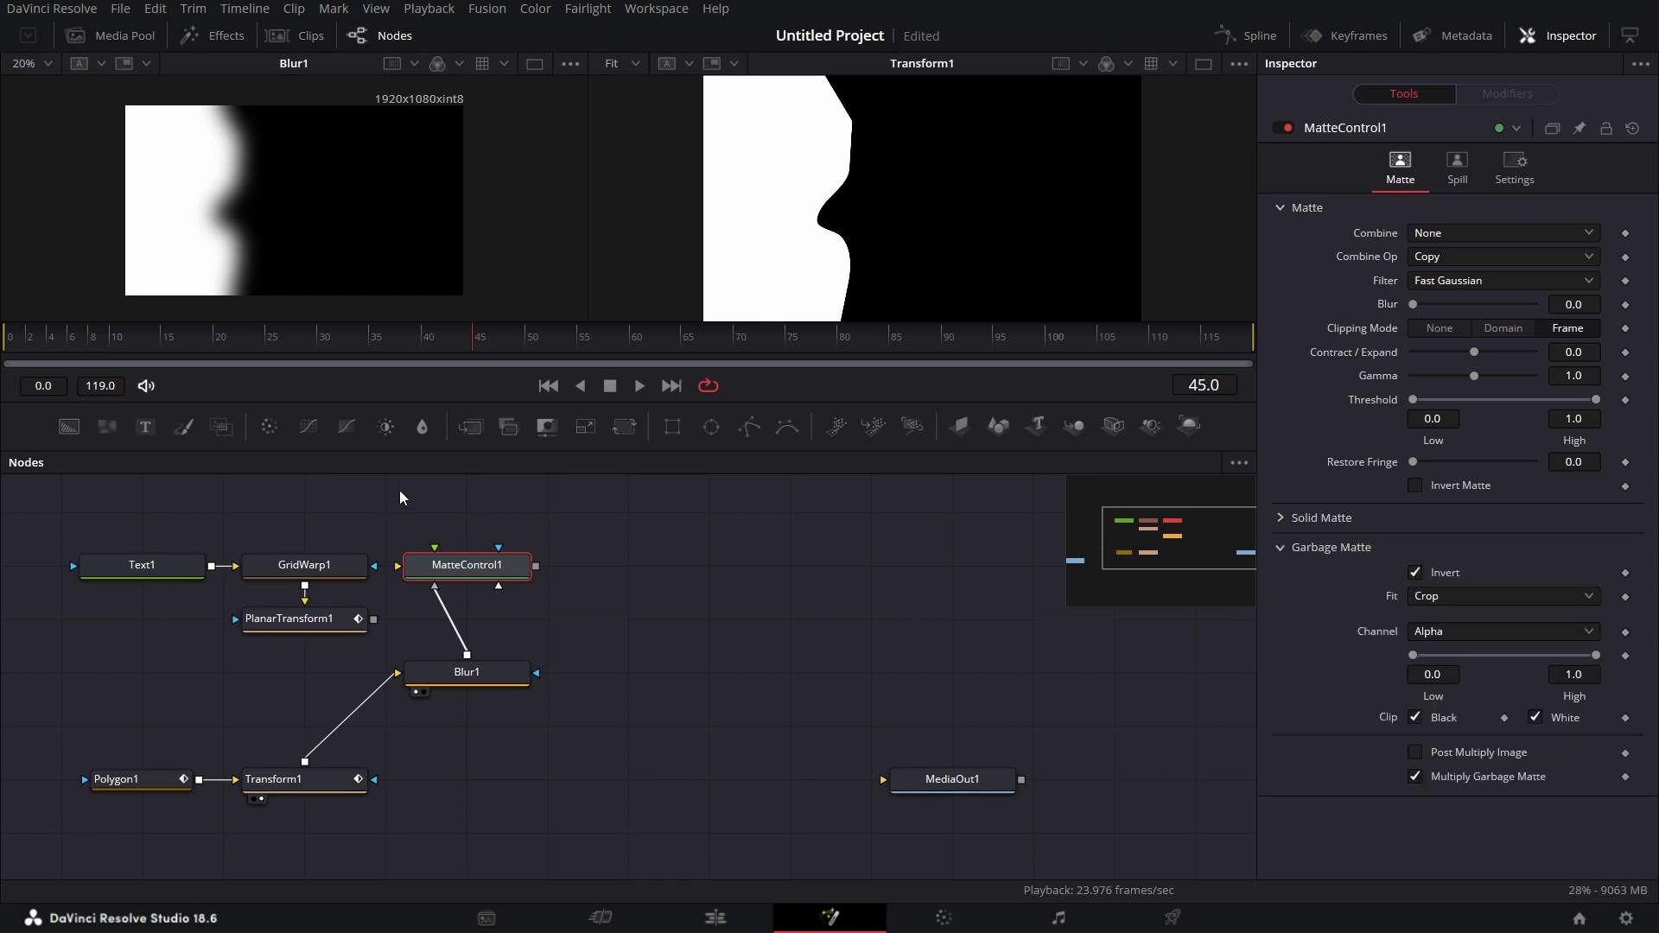
key(1)
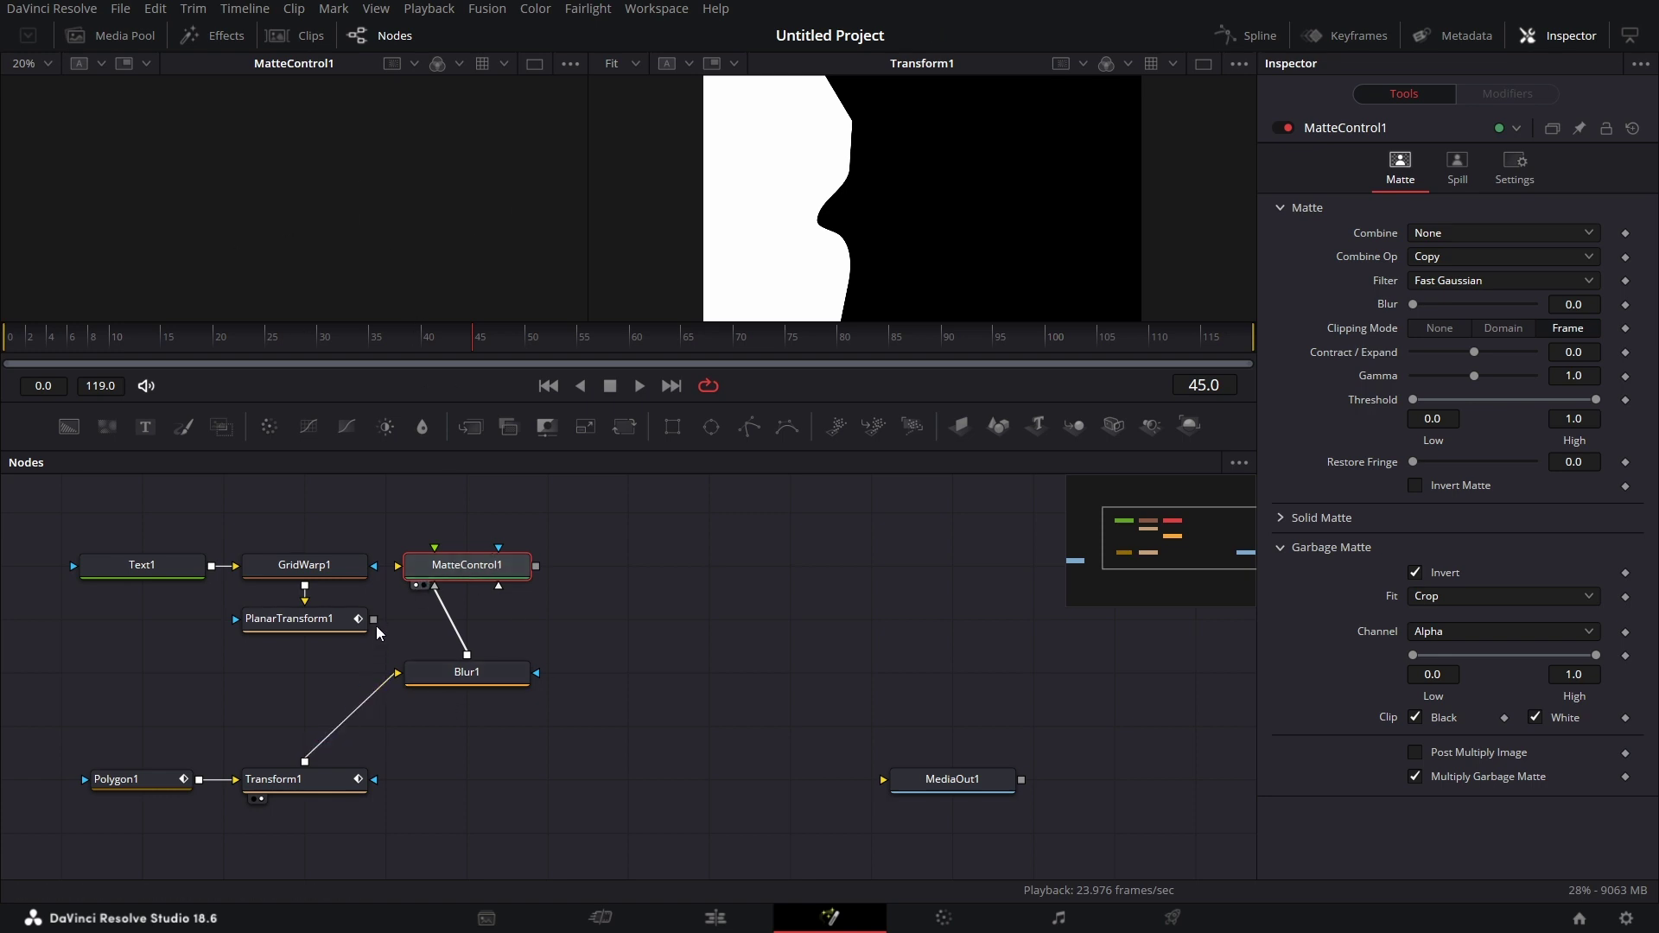
- Connect PlanarTransform1 to MatteControl1's background input and scrub to frame 78 to check the text reveal
drag(377, 633, 333, 515)
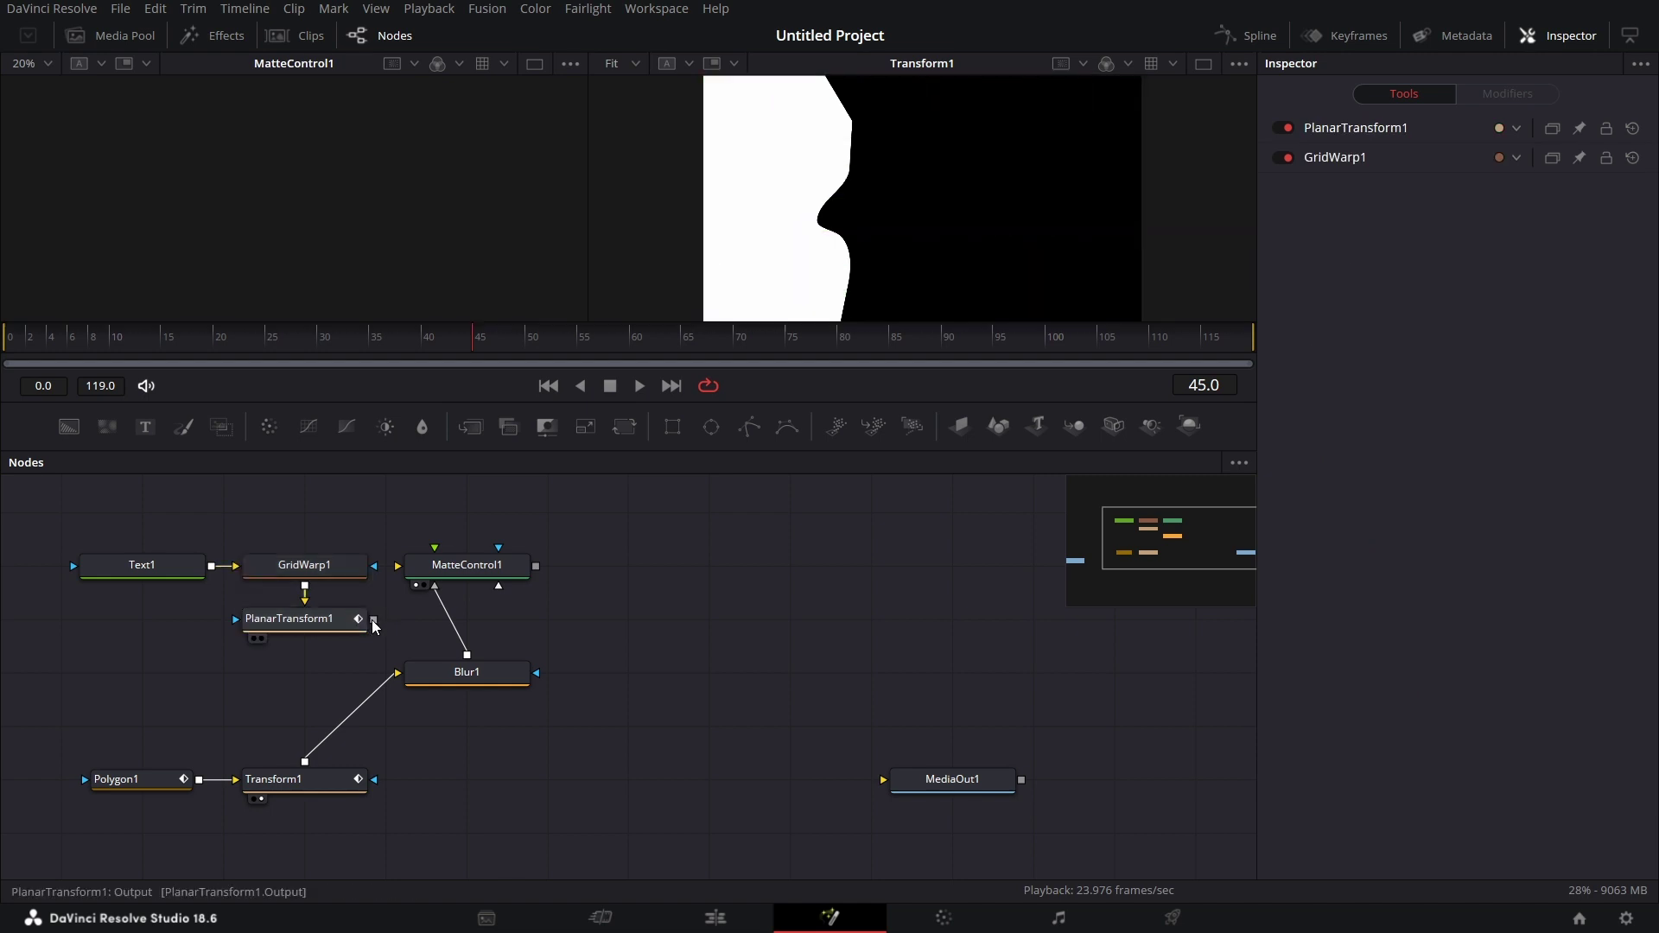
drag(374, 621, 499, 612)
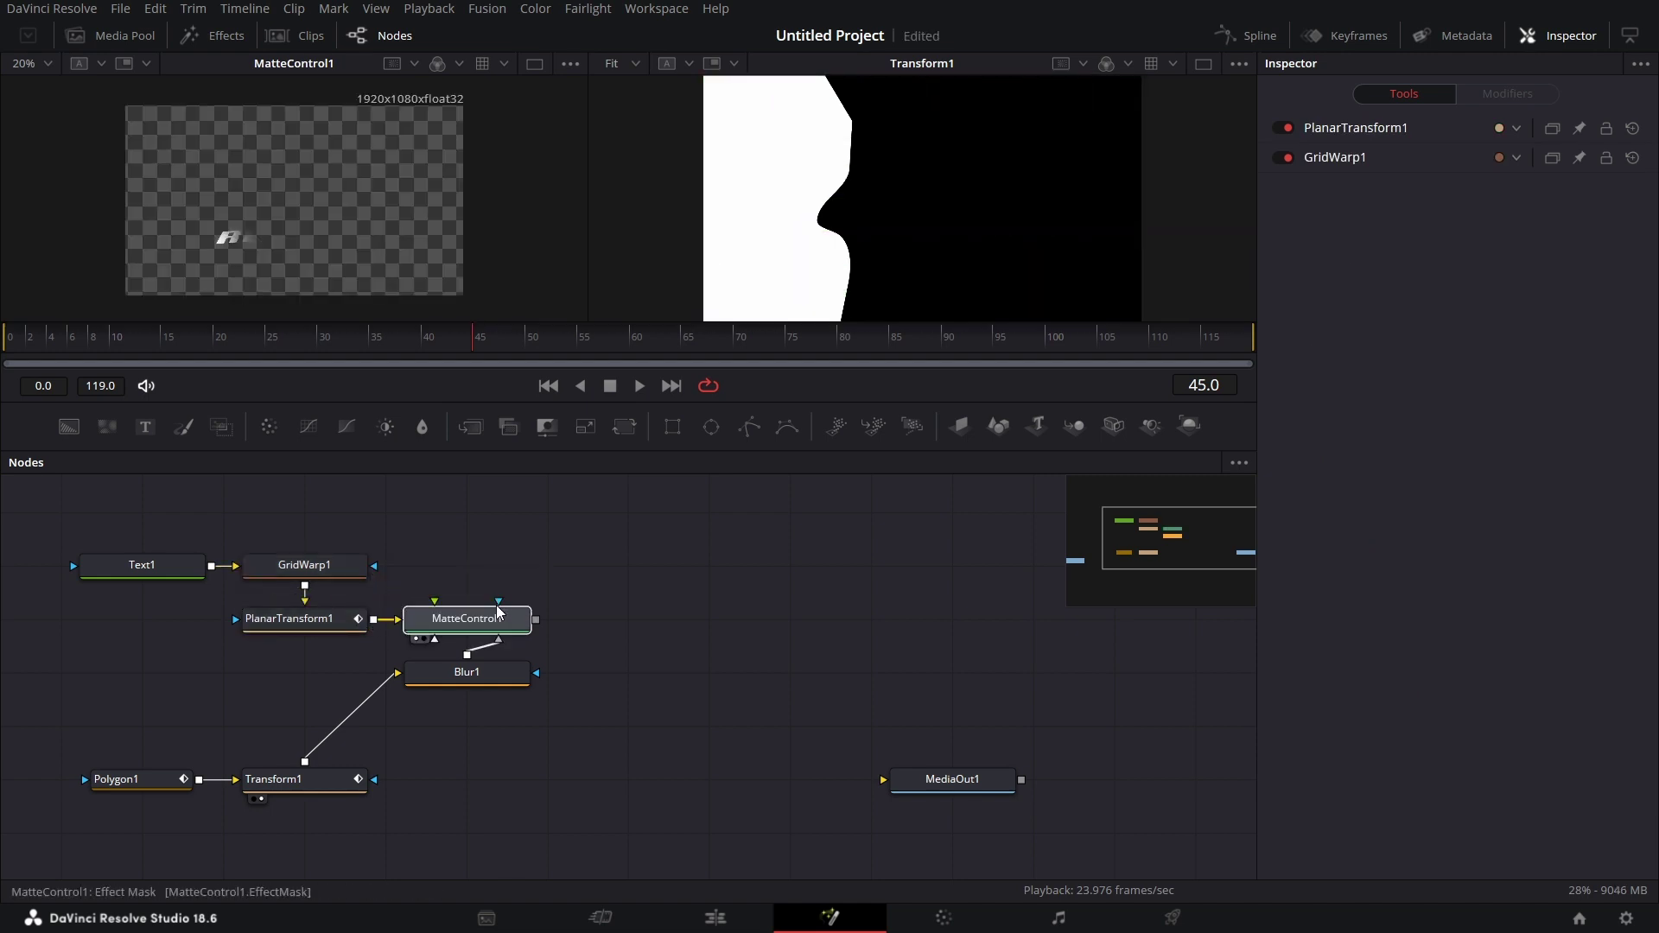
click(499, 609)
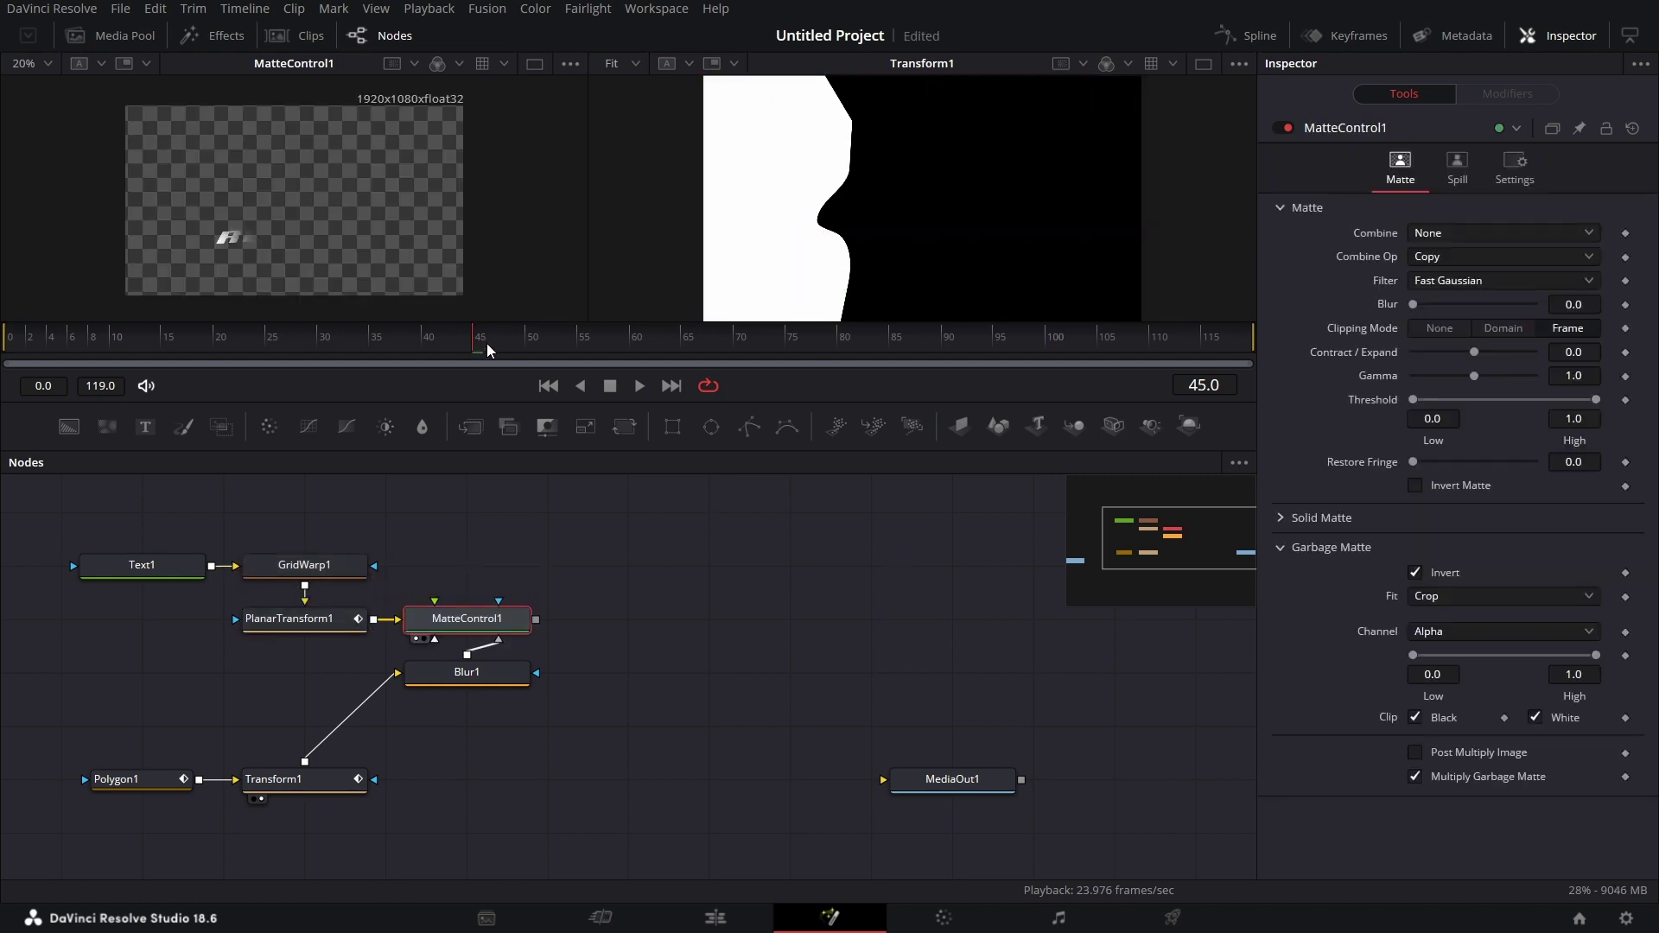
drag(481, 345, 821, 359)
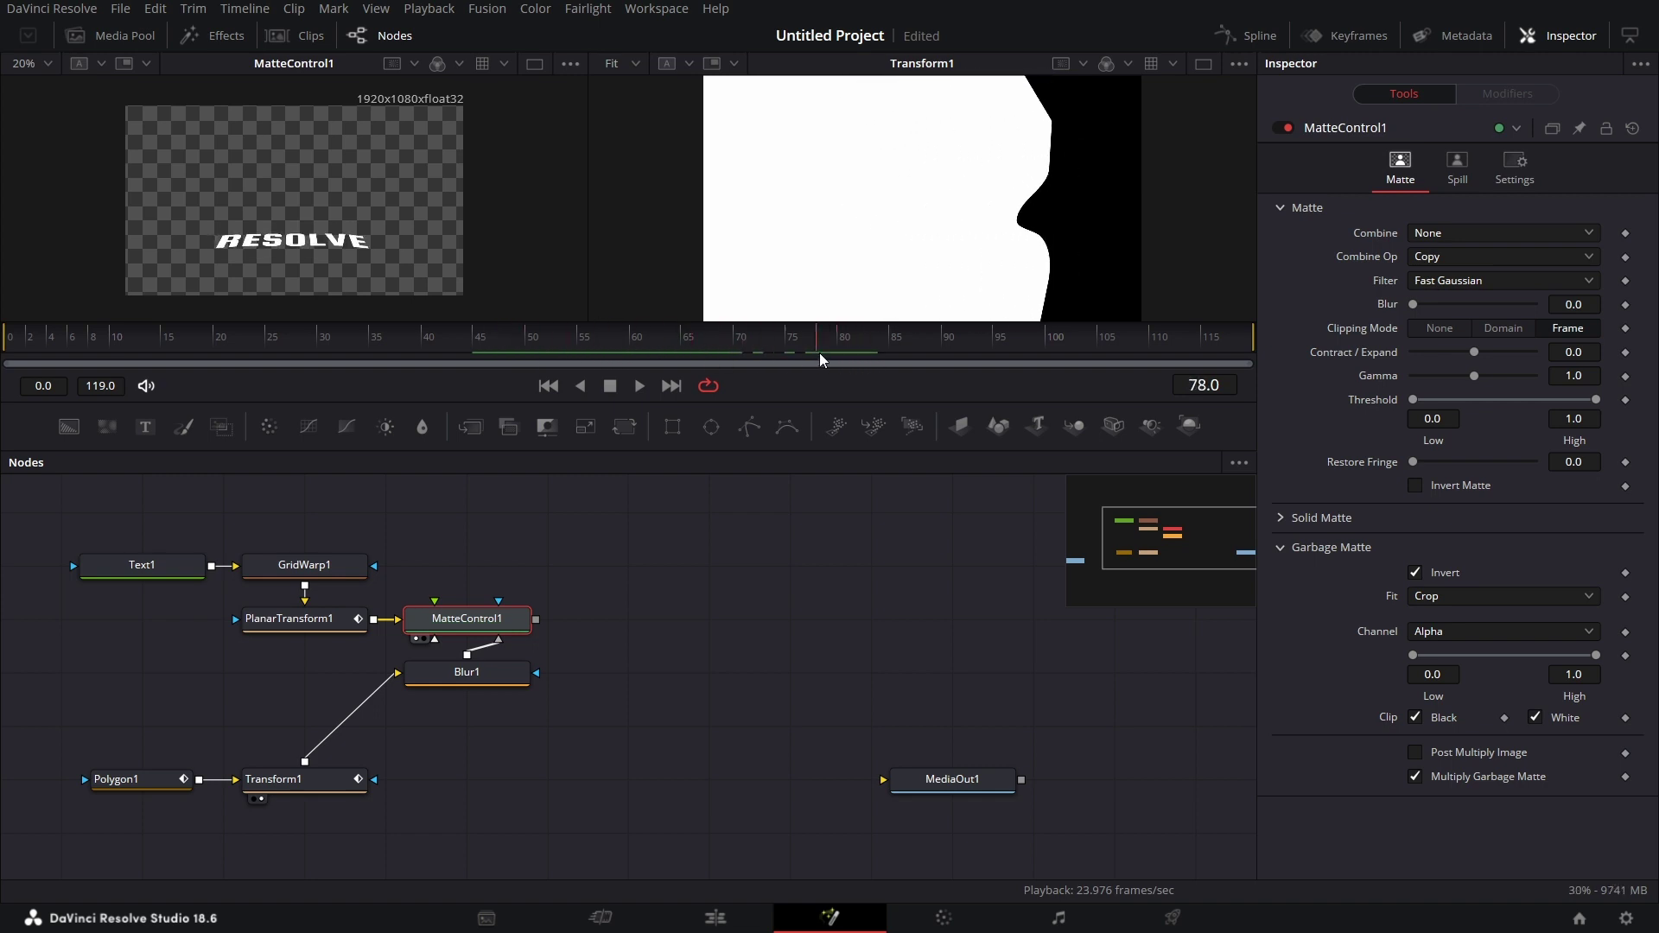
- Add a Merge node beside Transform1 and a second Transform node below it, feeding Transform1's output into Transform2
drag(677, 752, 656, 691)
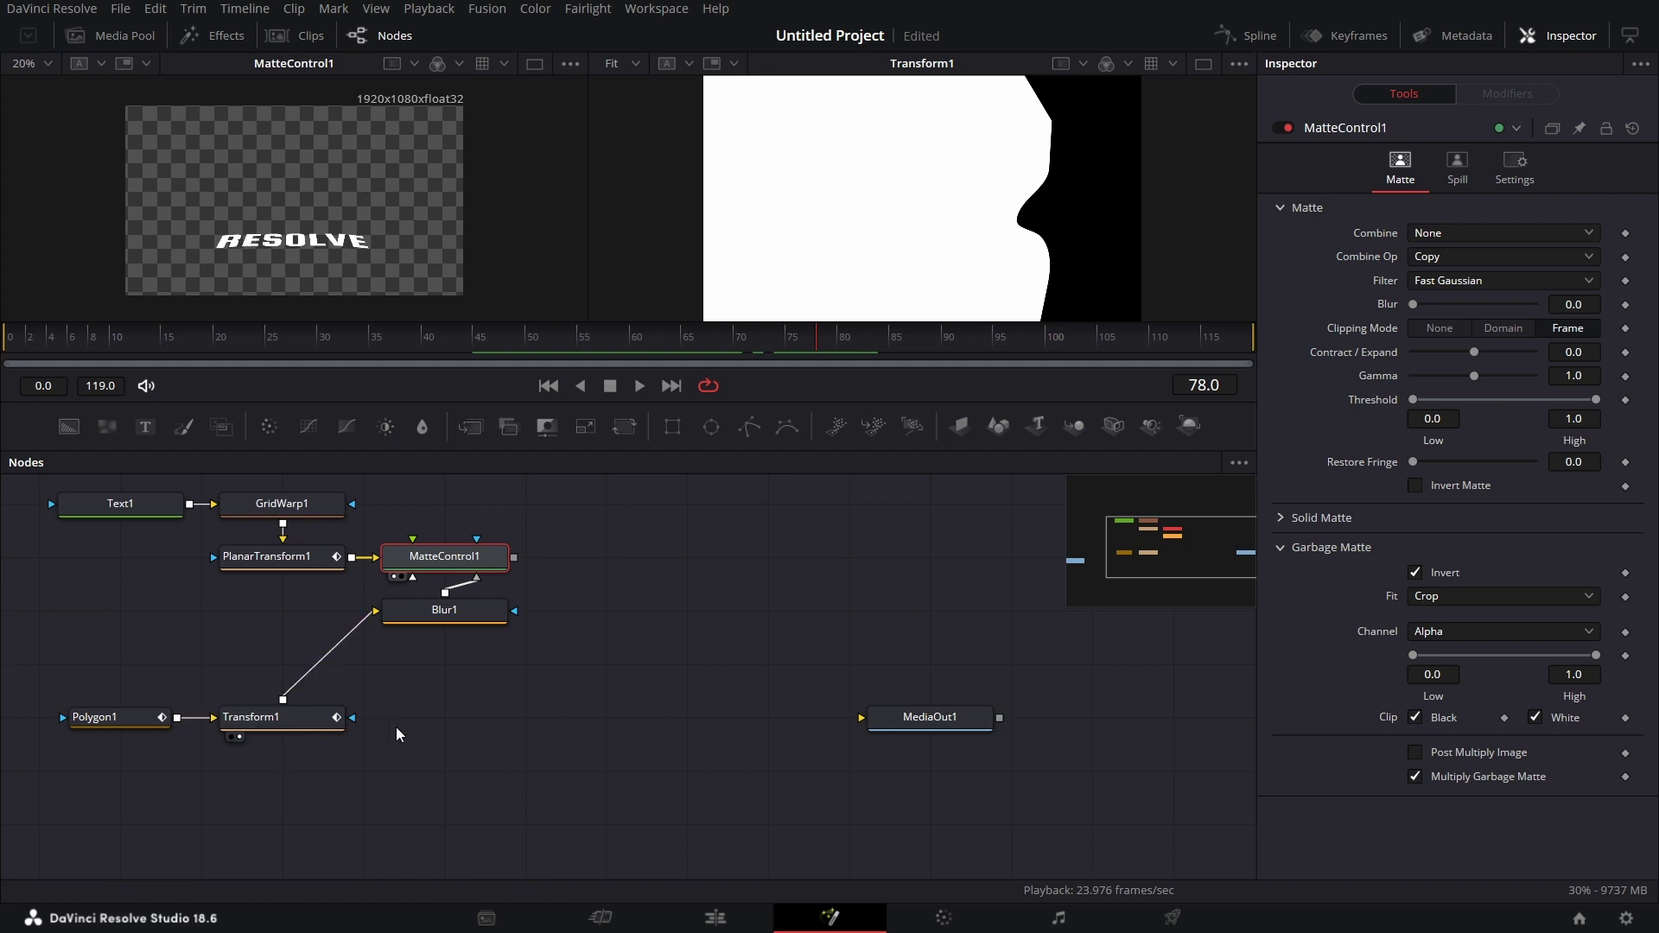
drag(469, 421, 464, 719)
drag(621, 430, 438, 786)
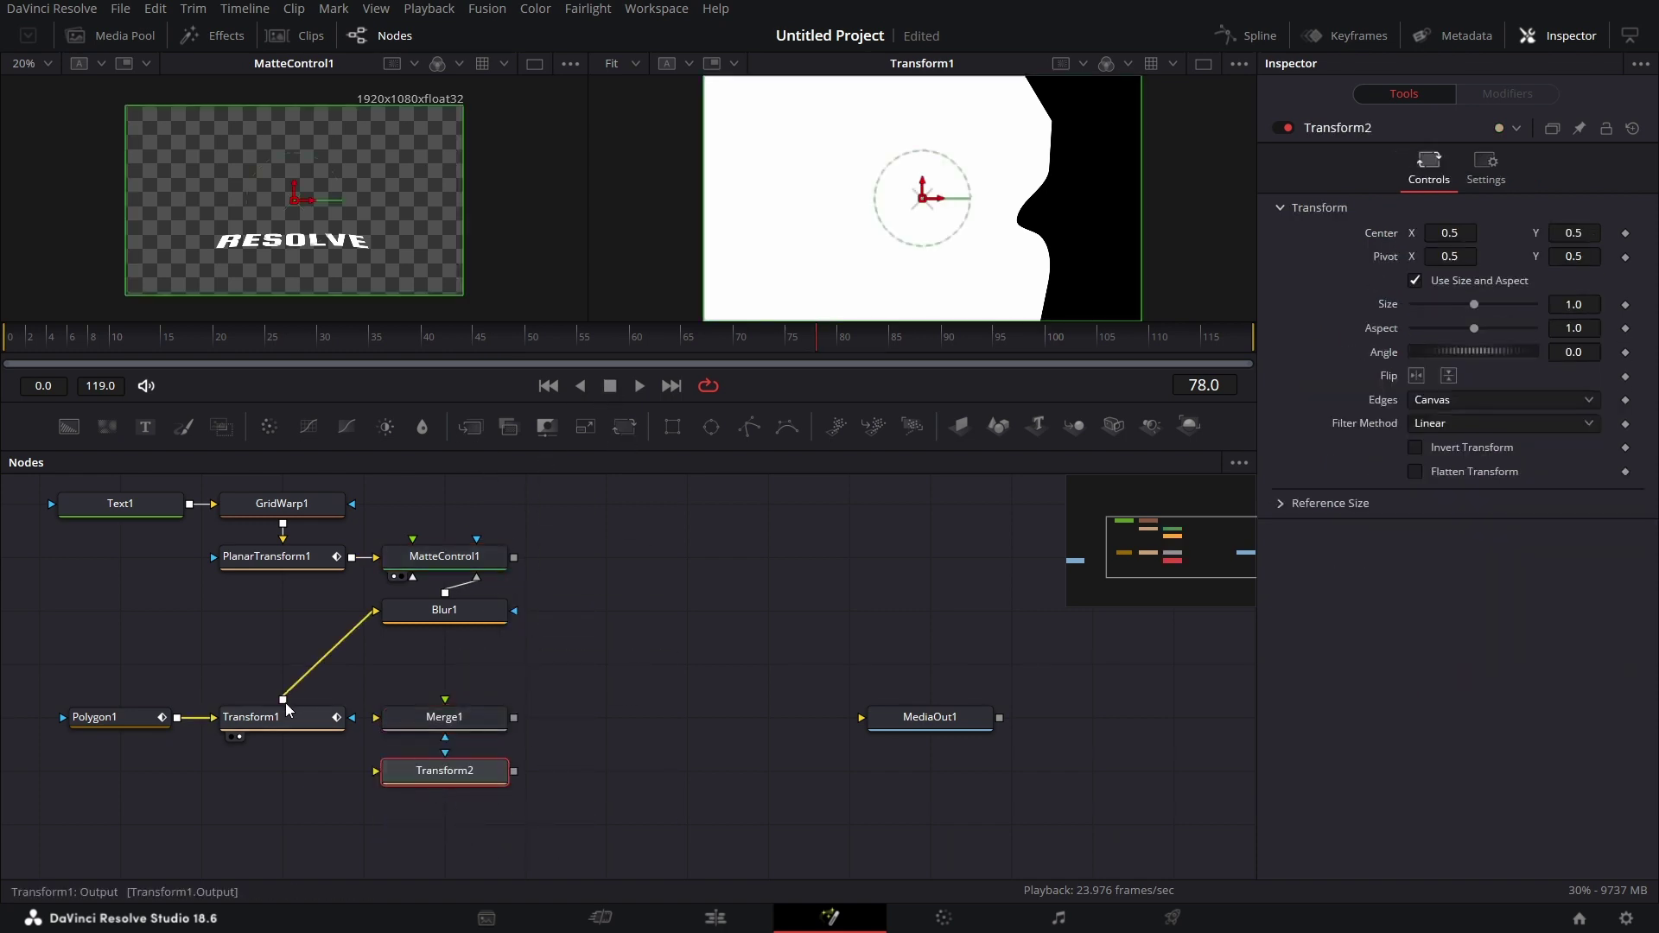
drag(284, 700, 375, 771)
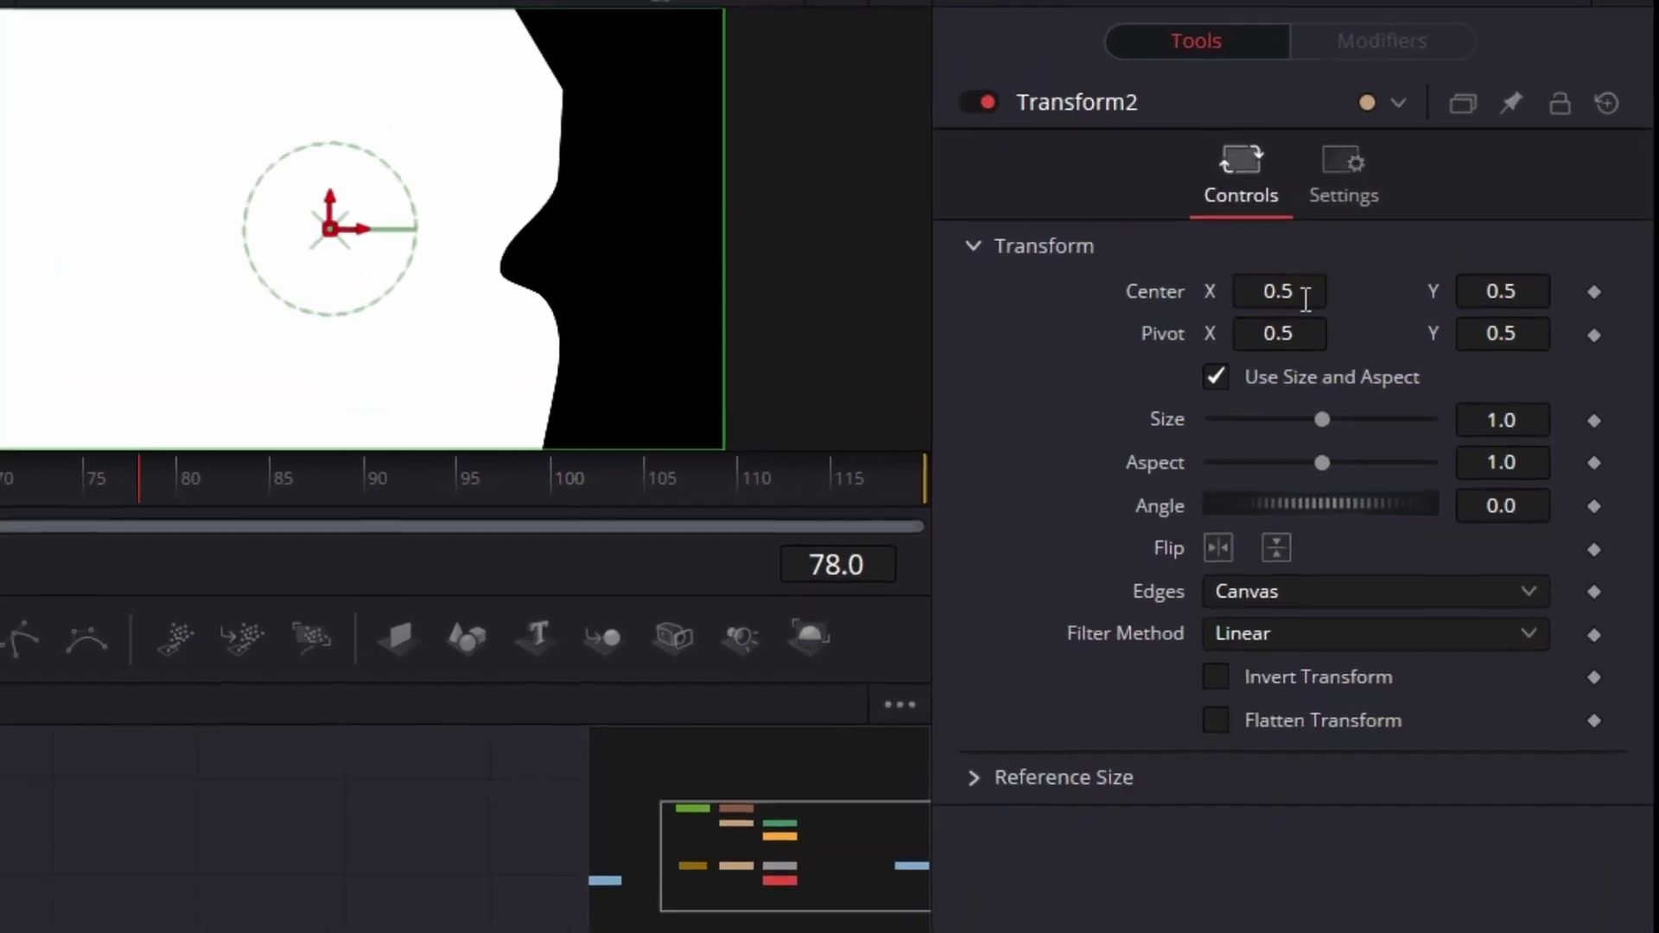
- Set Transform2's Center X to 0.6
click(1306, 299)
key(BackSpace)
text(6)
key(Tab)
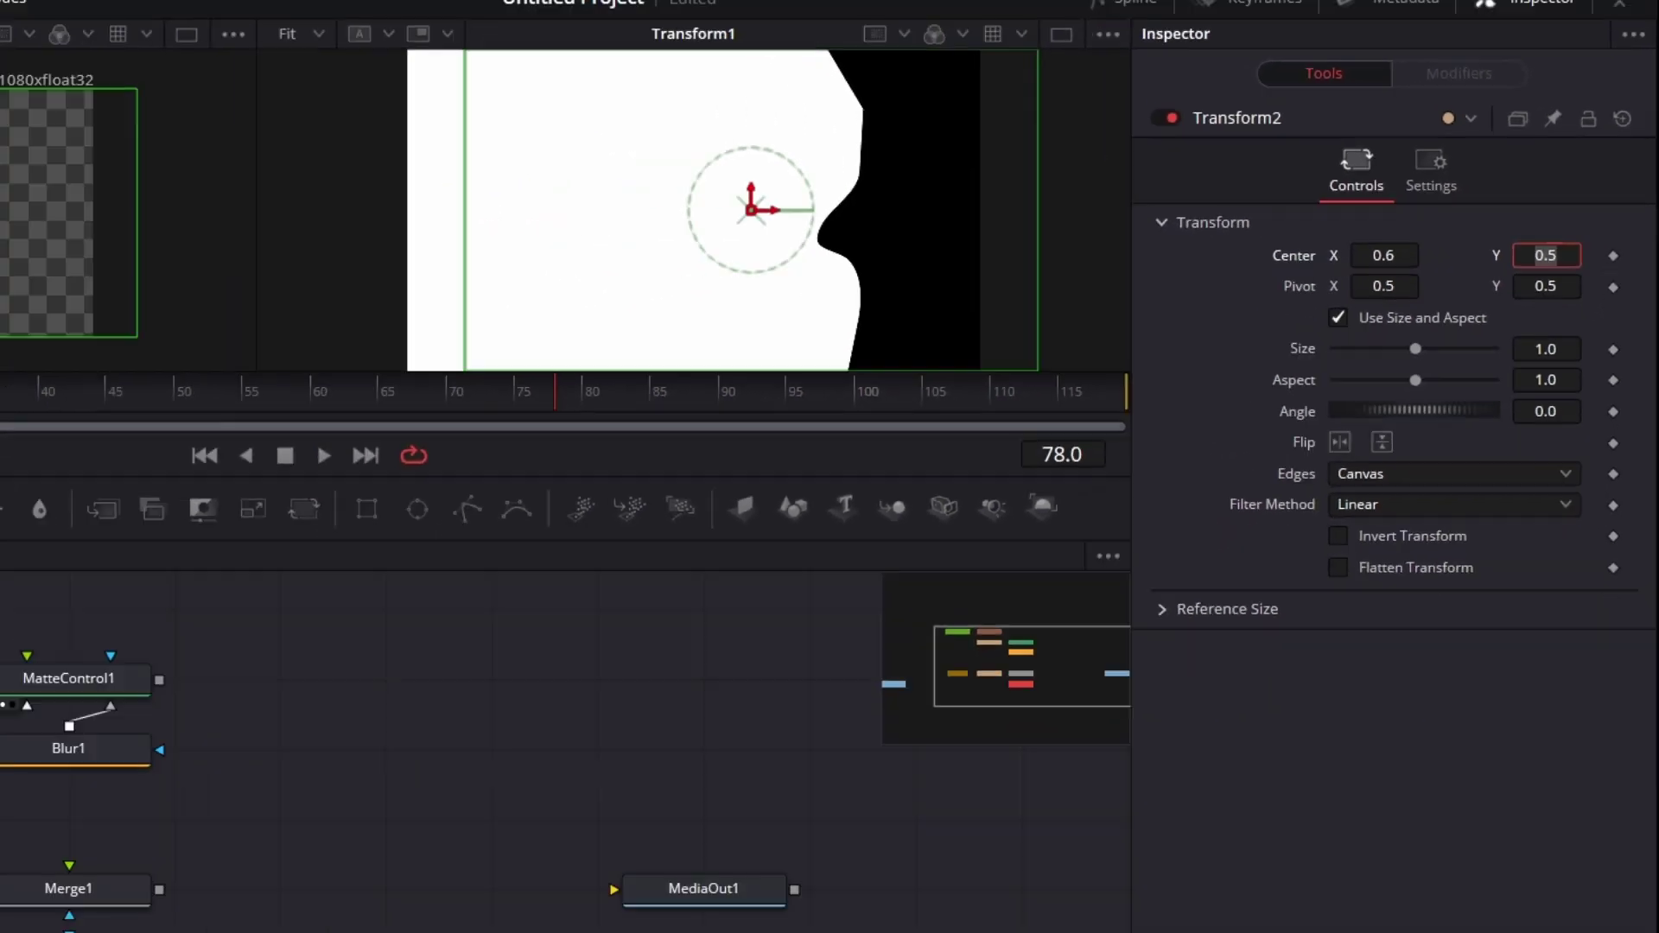
- Connect Transform2 as Merge1's foreground and Transform1 as its background, and show Merge1 in the first viewer
drag(514, 771, 376, 654)
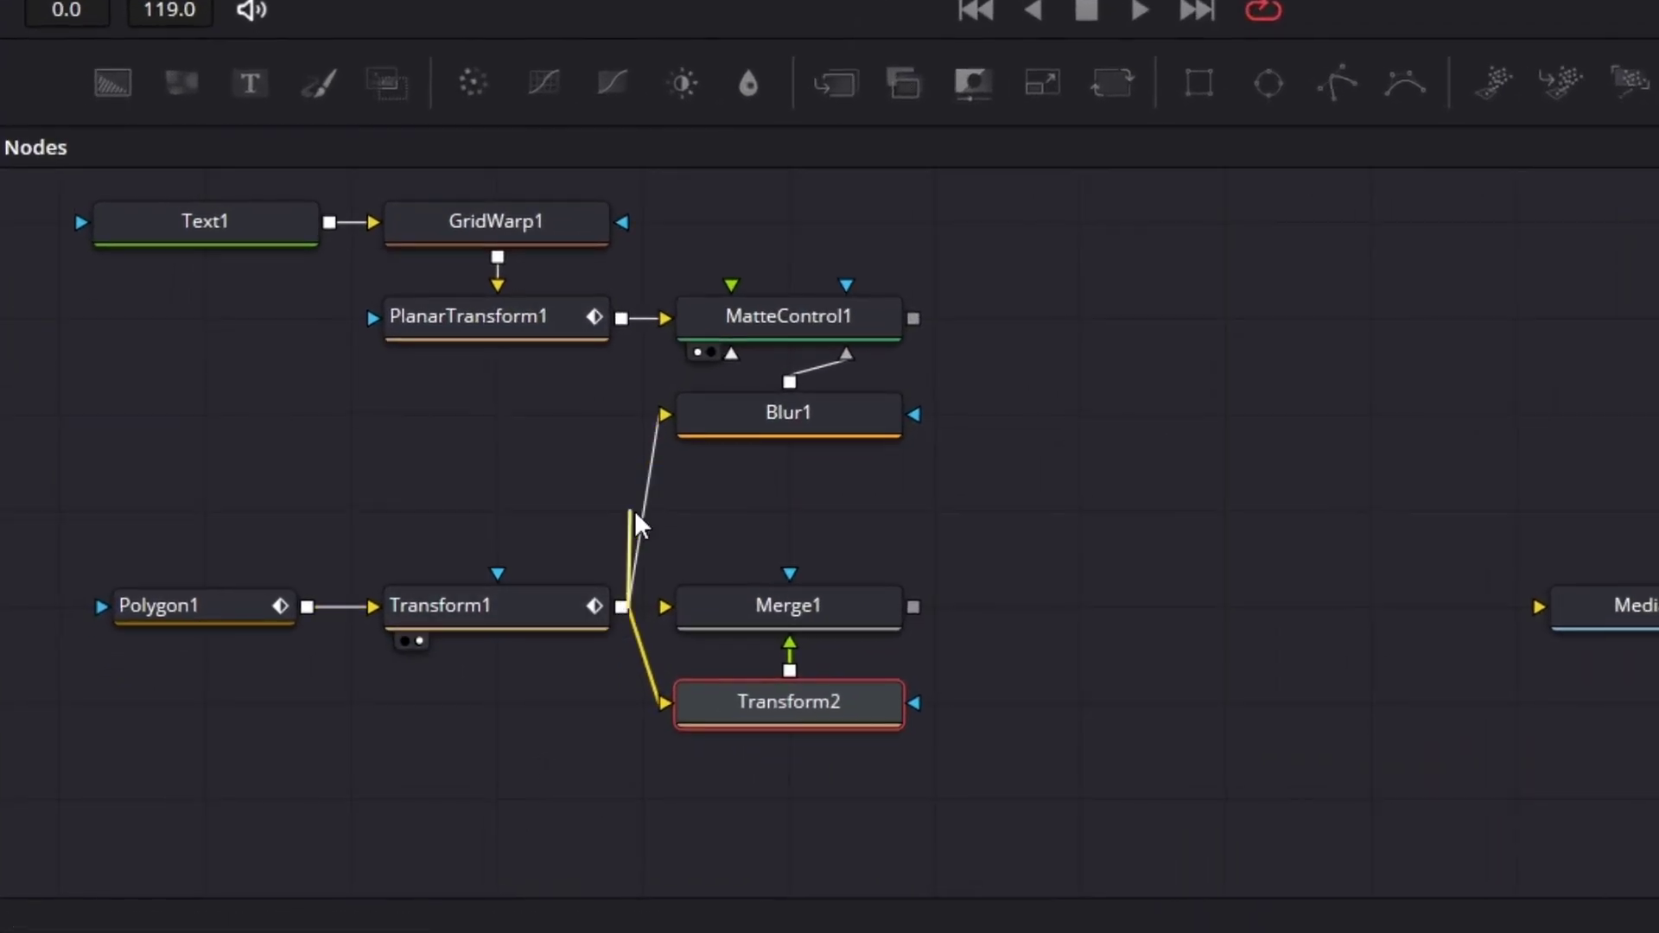
drag(636, 515, 665, 607)
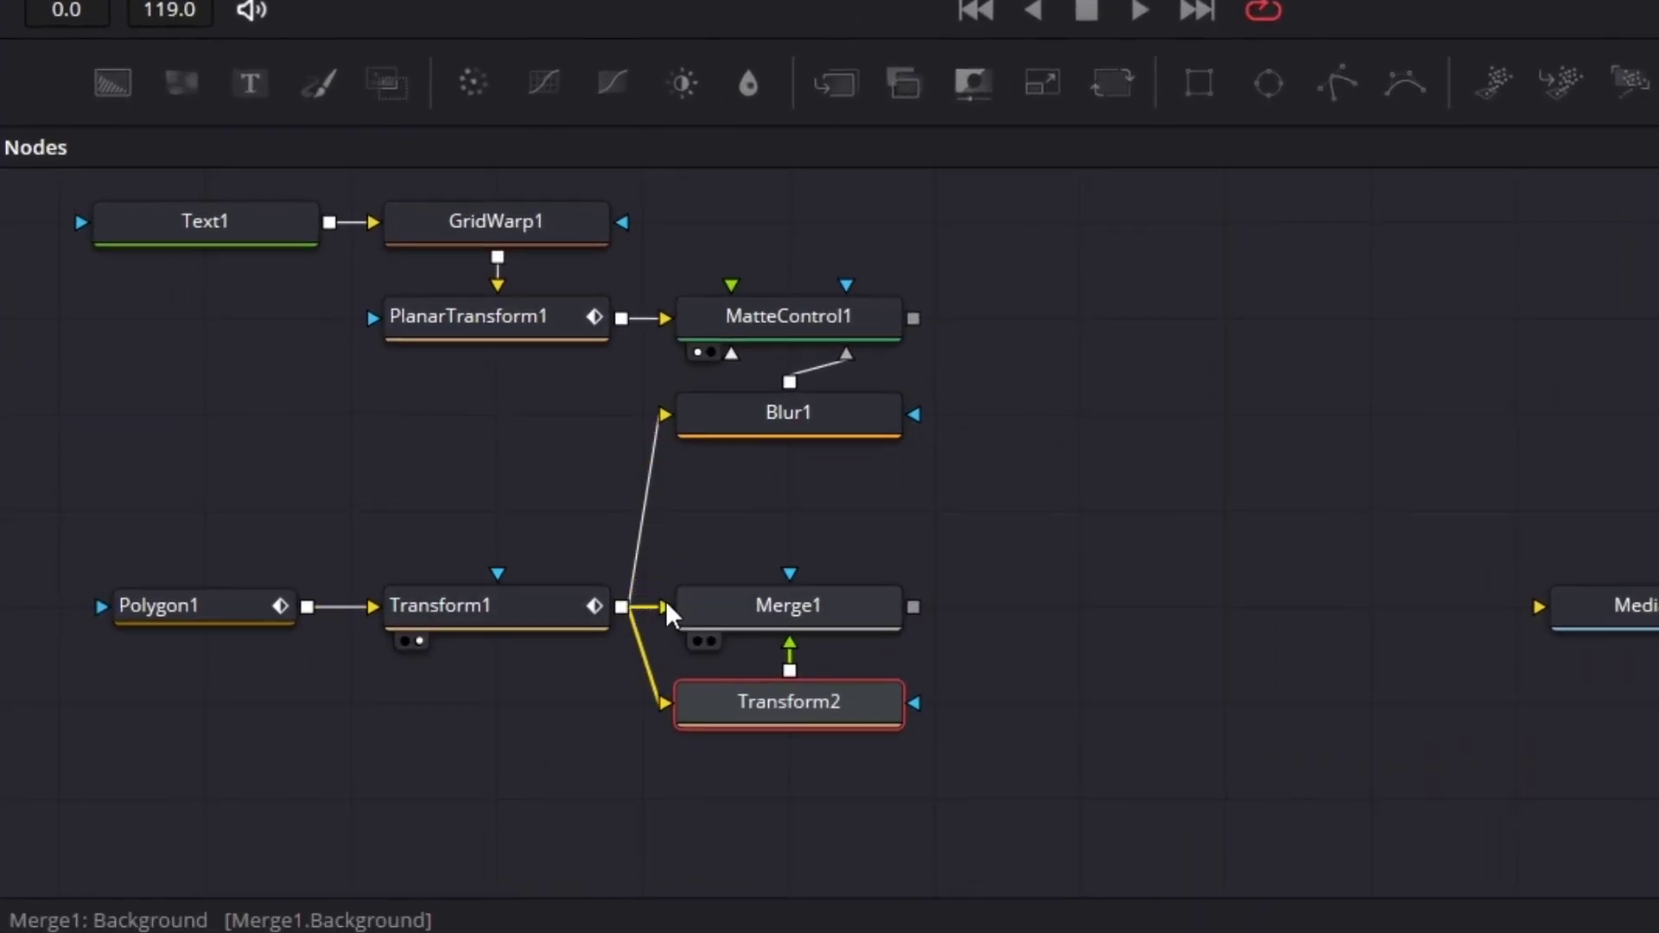
key(1)
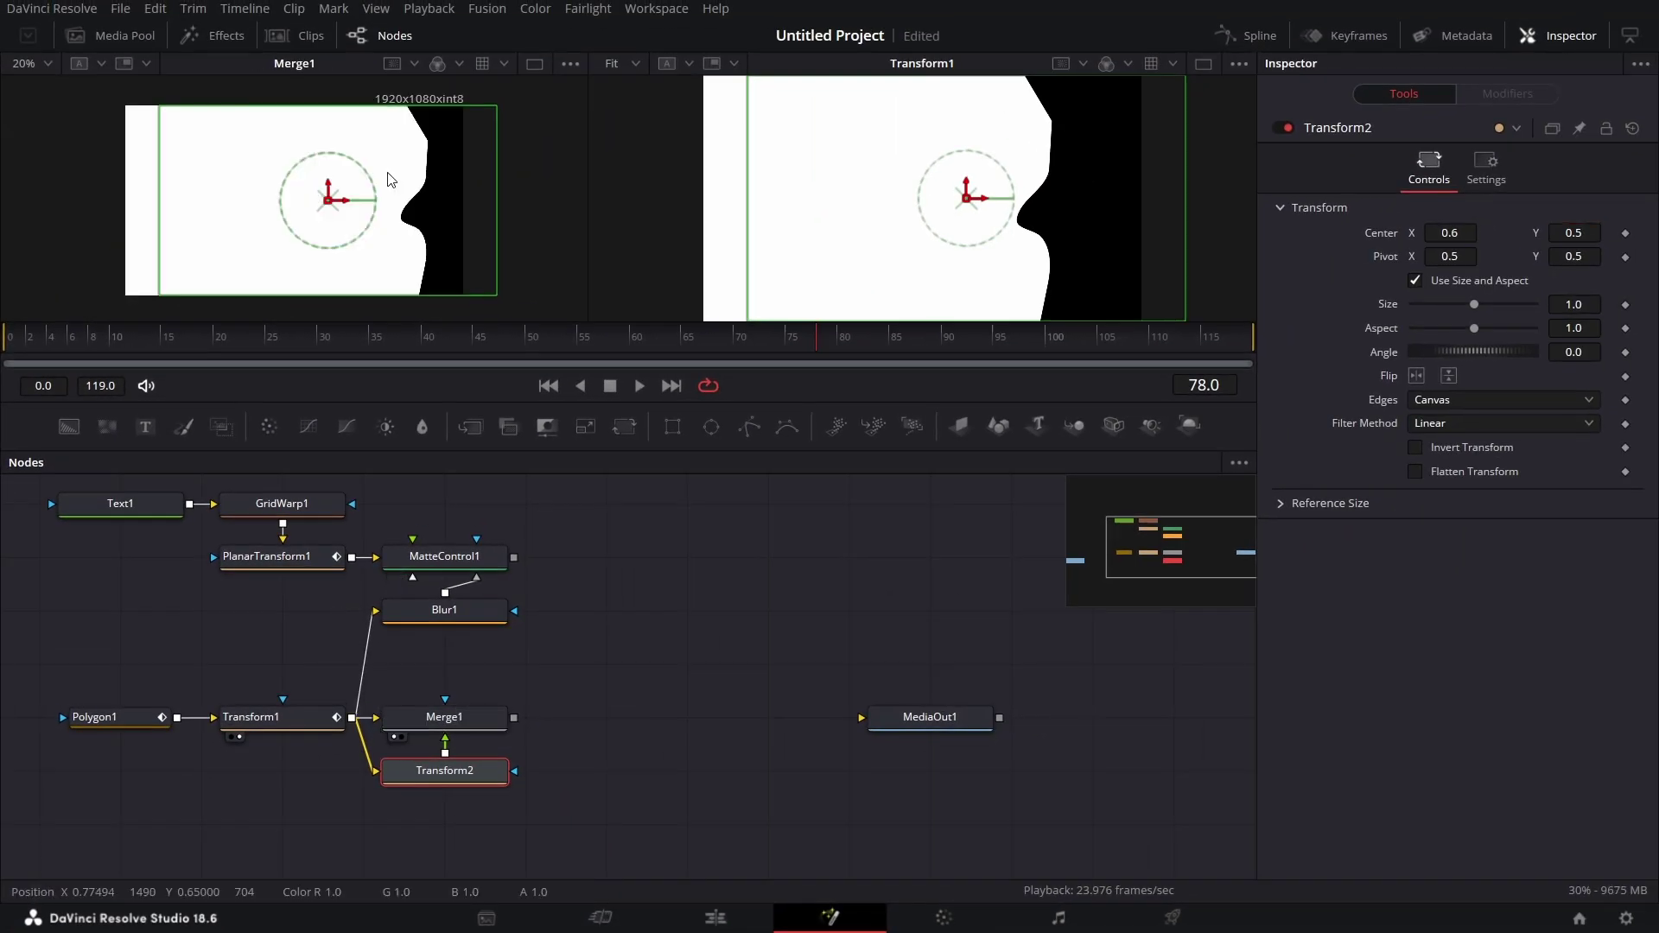
- Set Merge1's Operator to Held Out
click(471, 723)
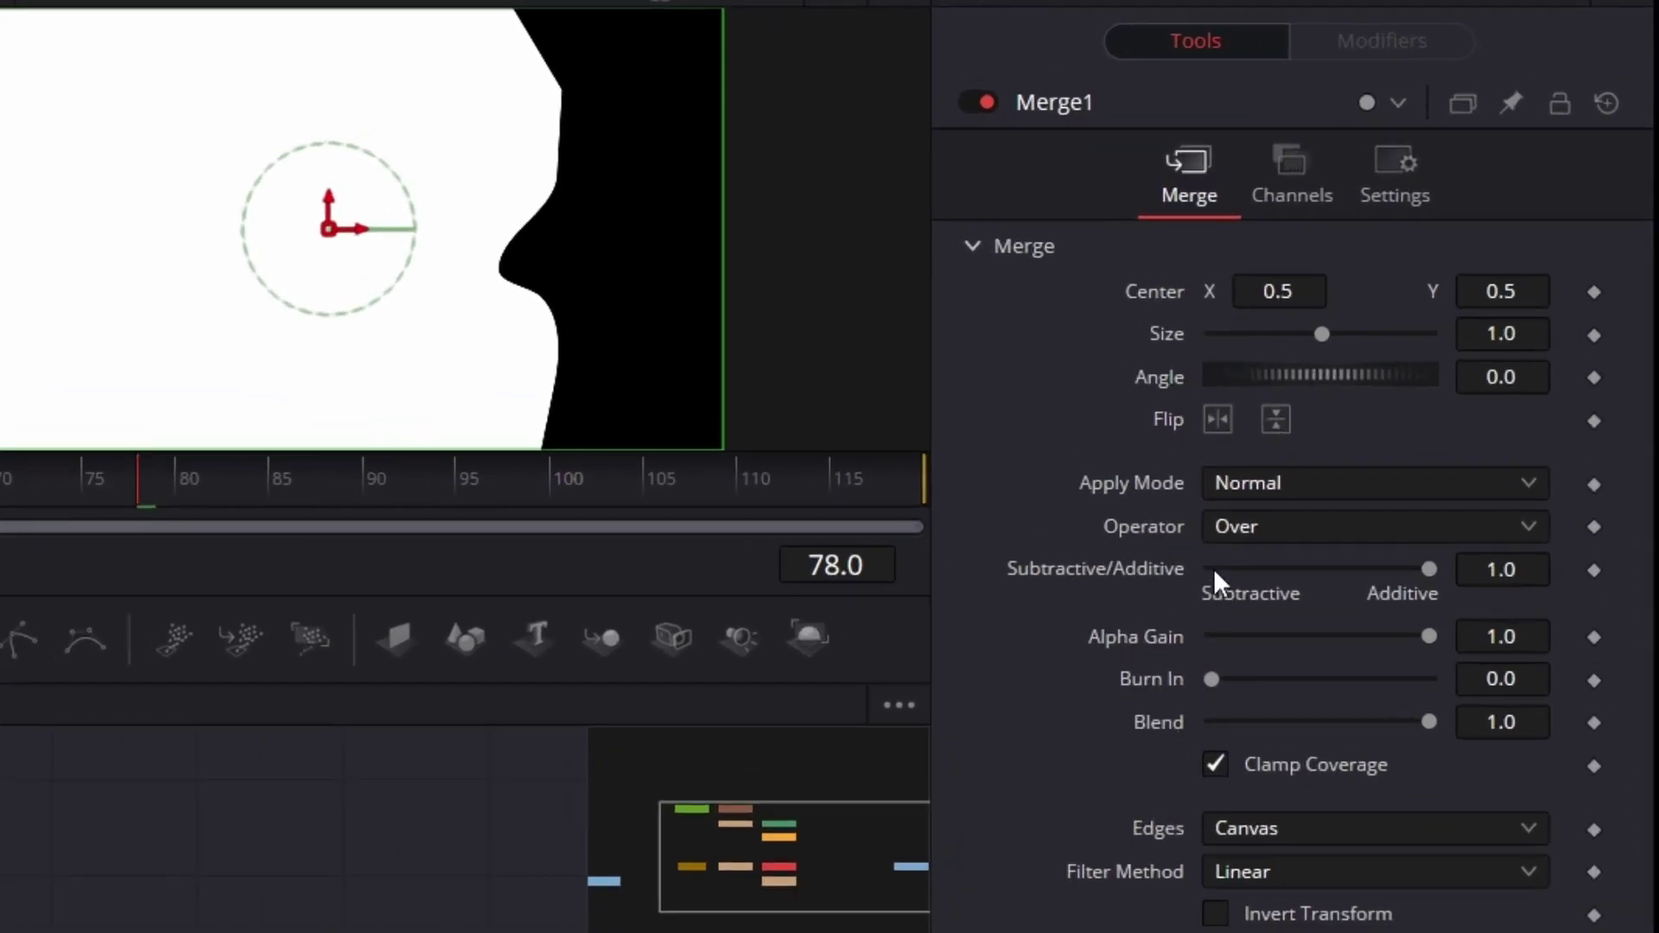
click(1269, 527)
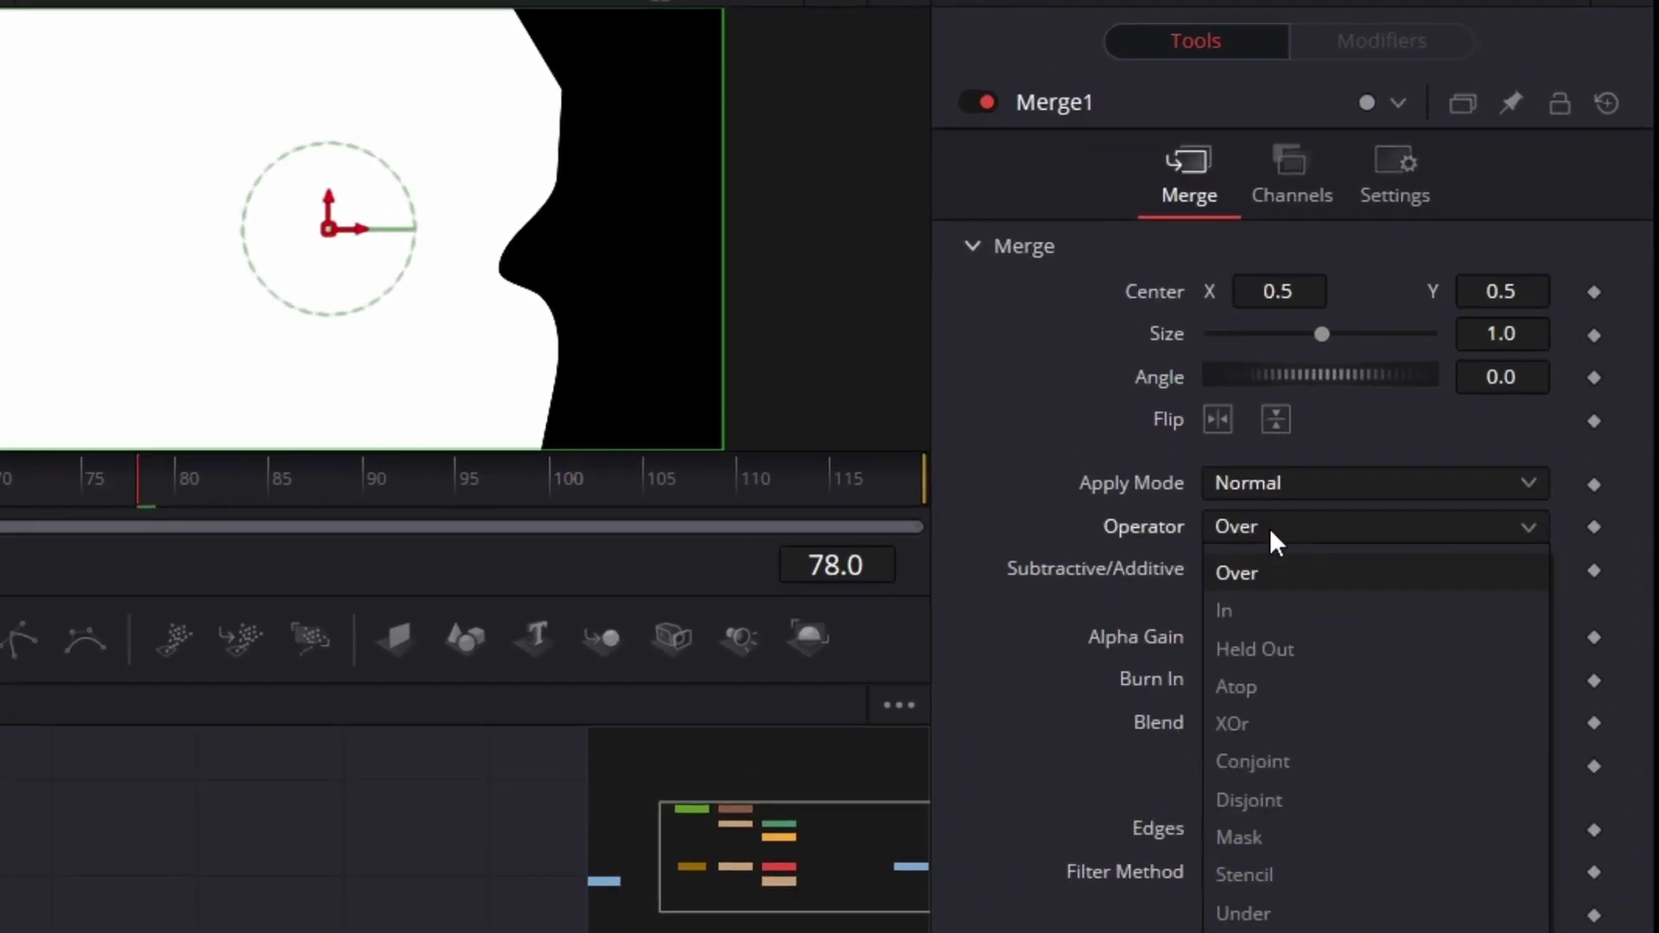
click(1287, 654)
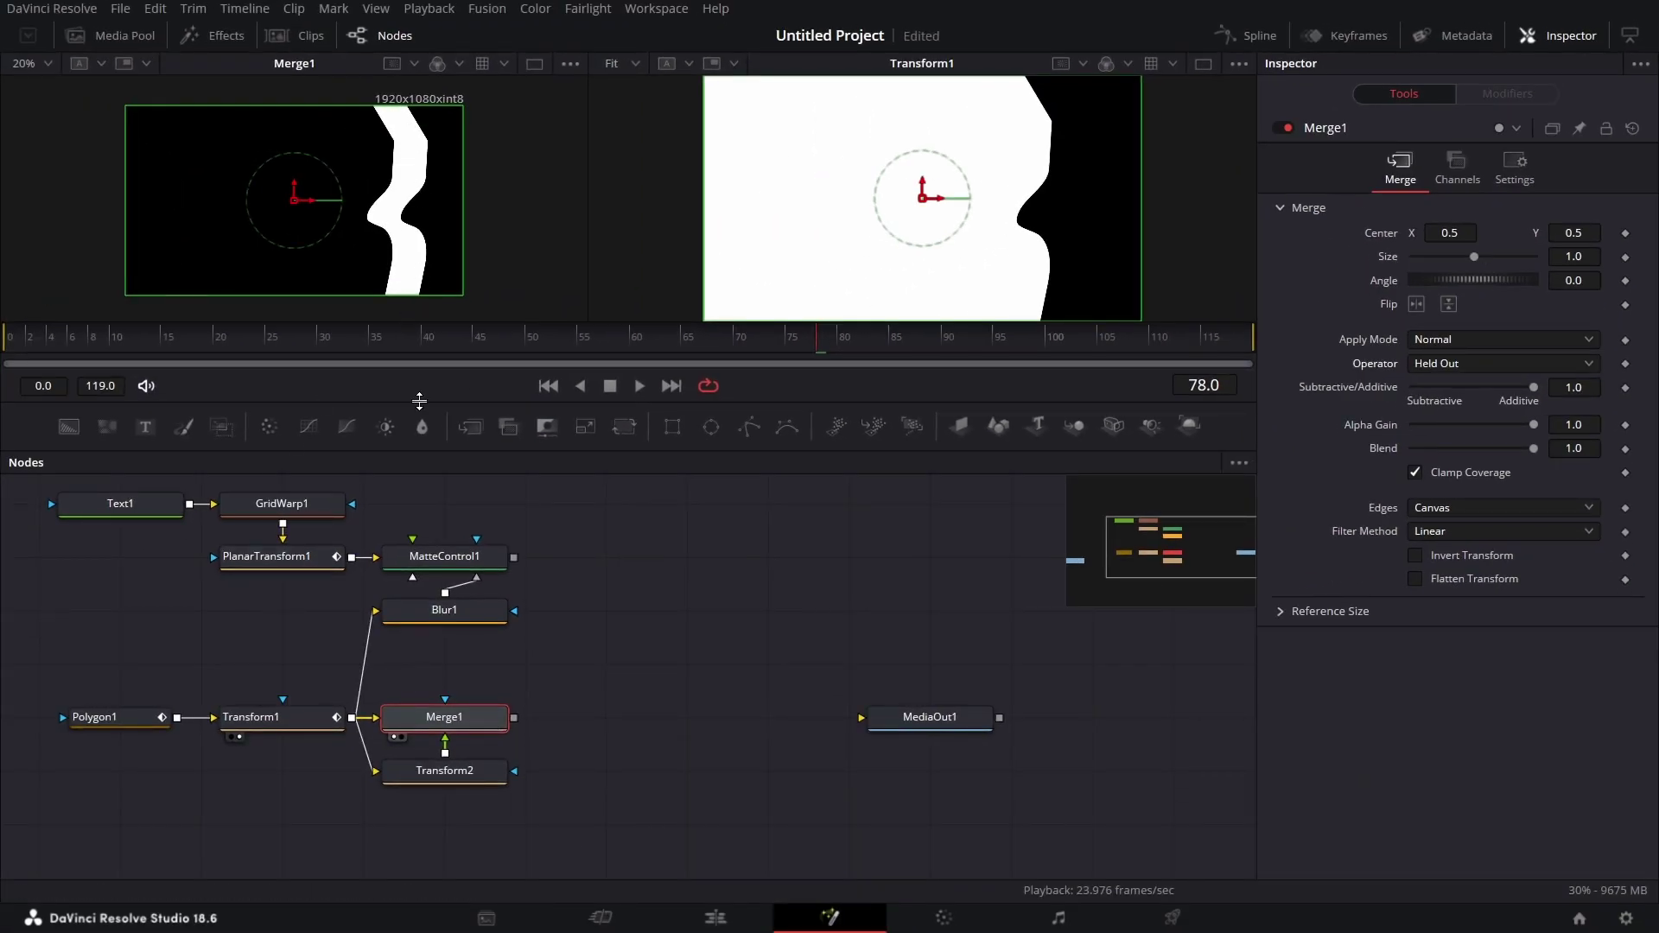
- Add a Blur node after Merge1, show it in the first viewer, and set its Blur Size to 25
drag(429, 427, 340, 121)
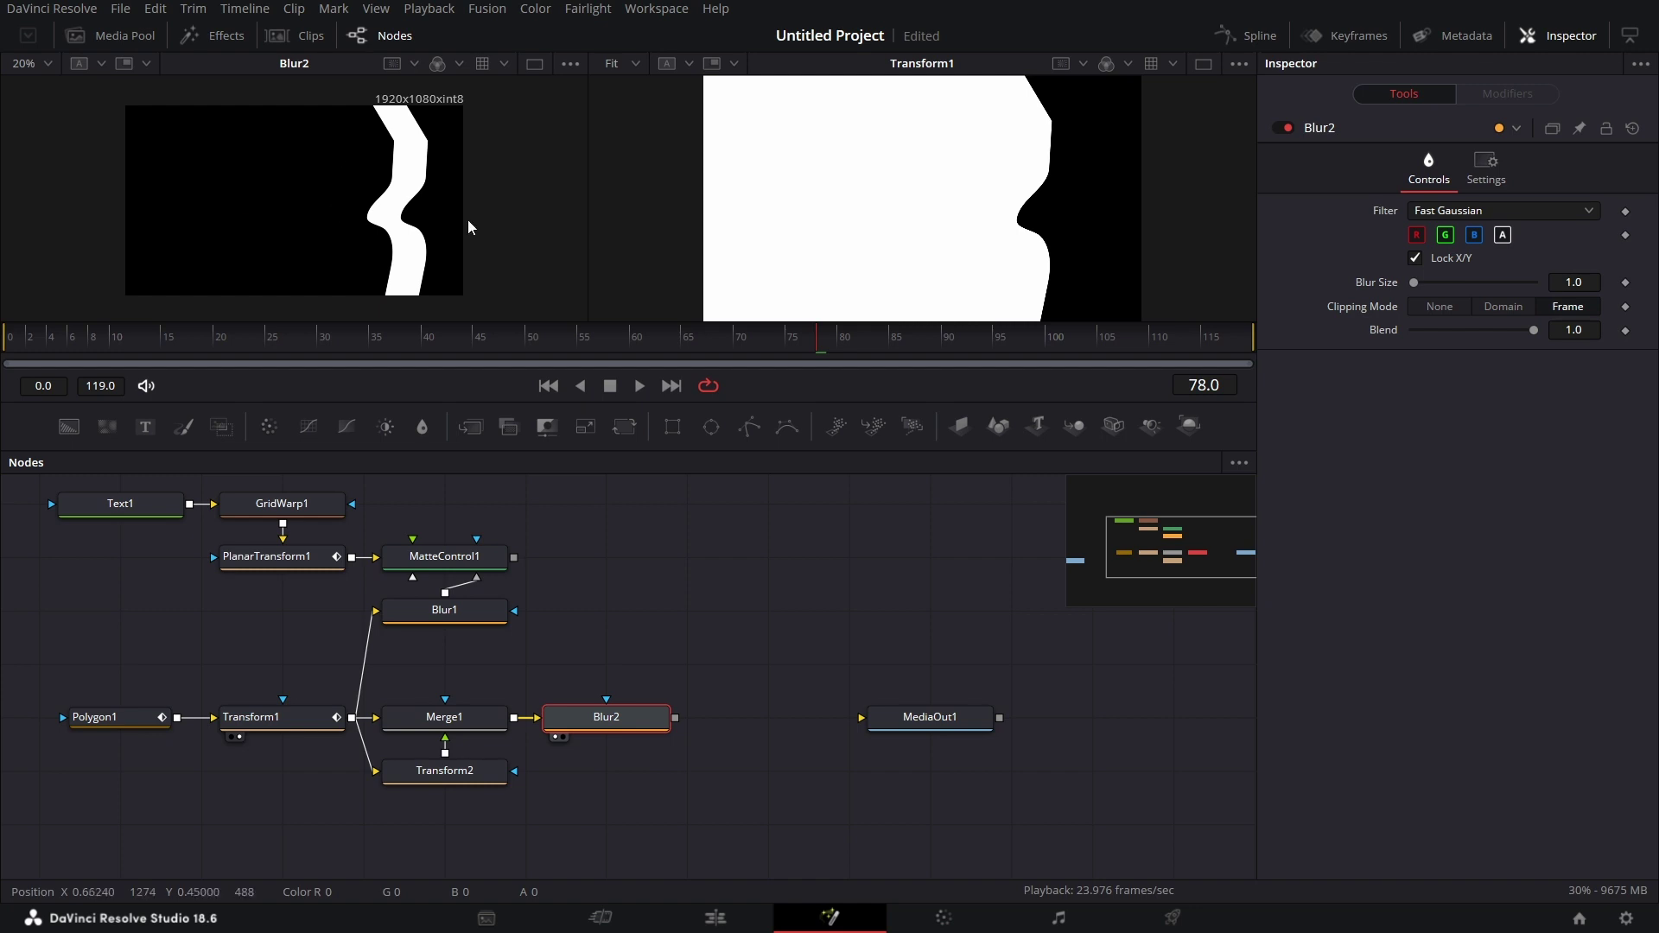
click(1585, 286)
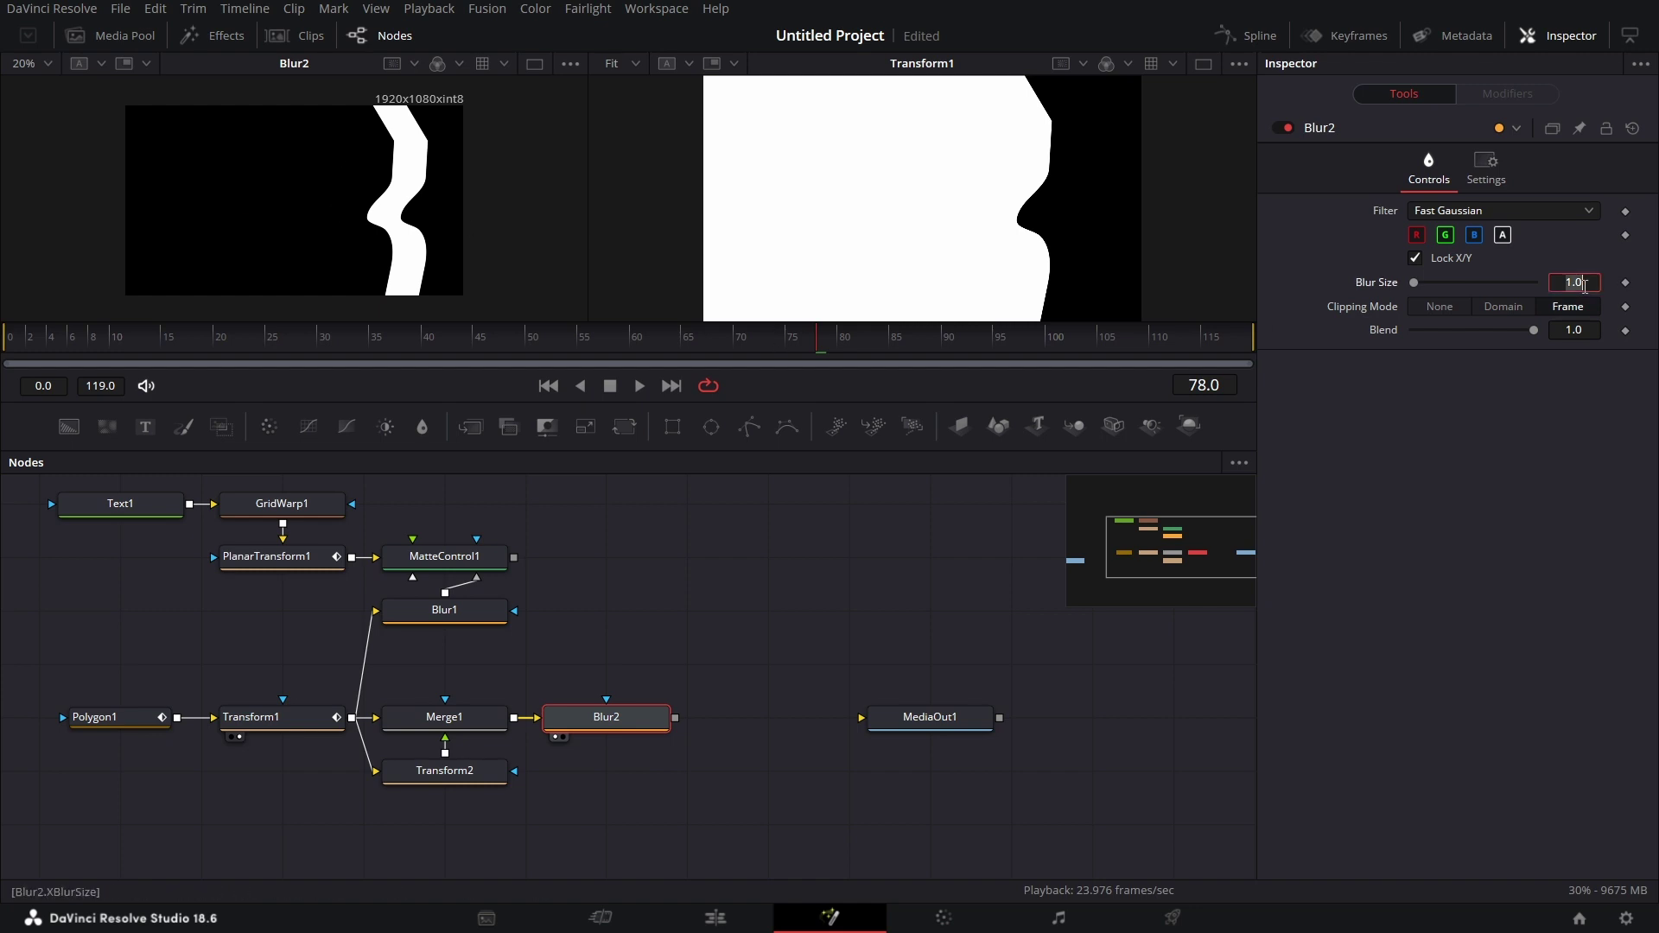
text(25)
key(Return)
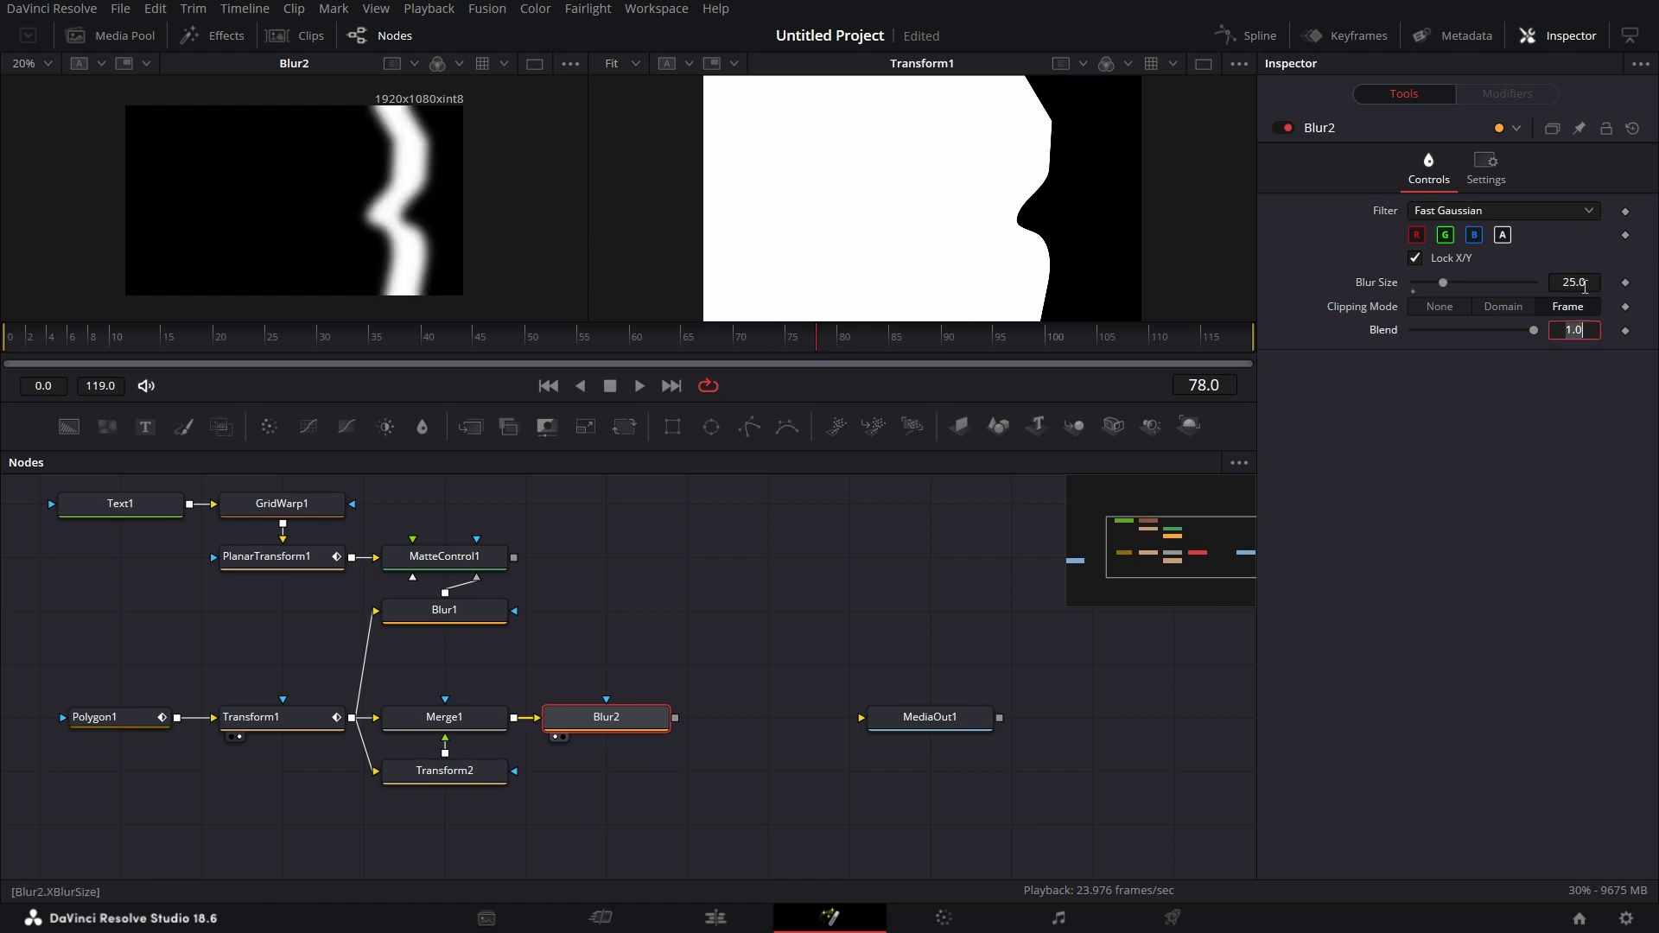
- Add a pEmitter node beside Blur2 and a pRender node before MediaOut1, moving MediaOut1 further along to make room
click(951, 752)
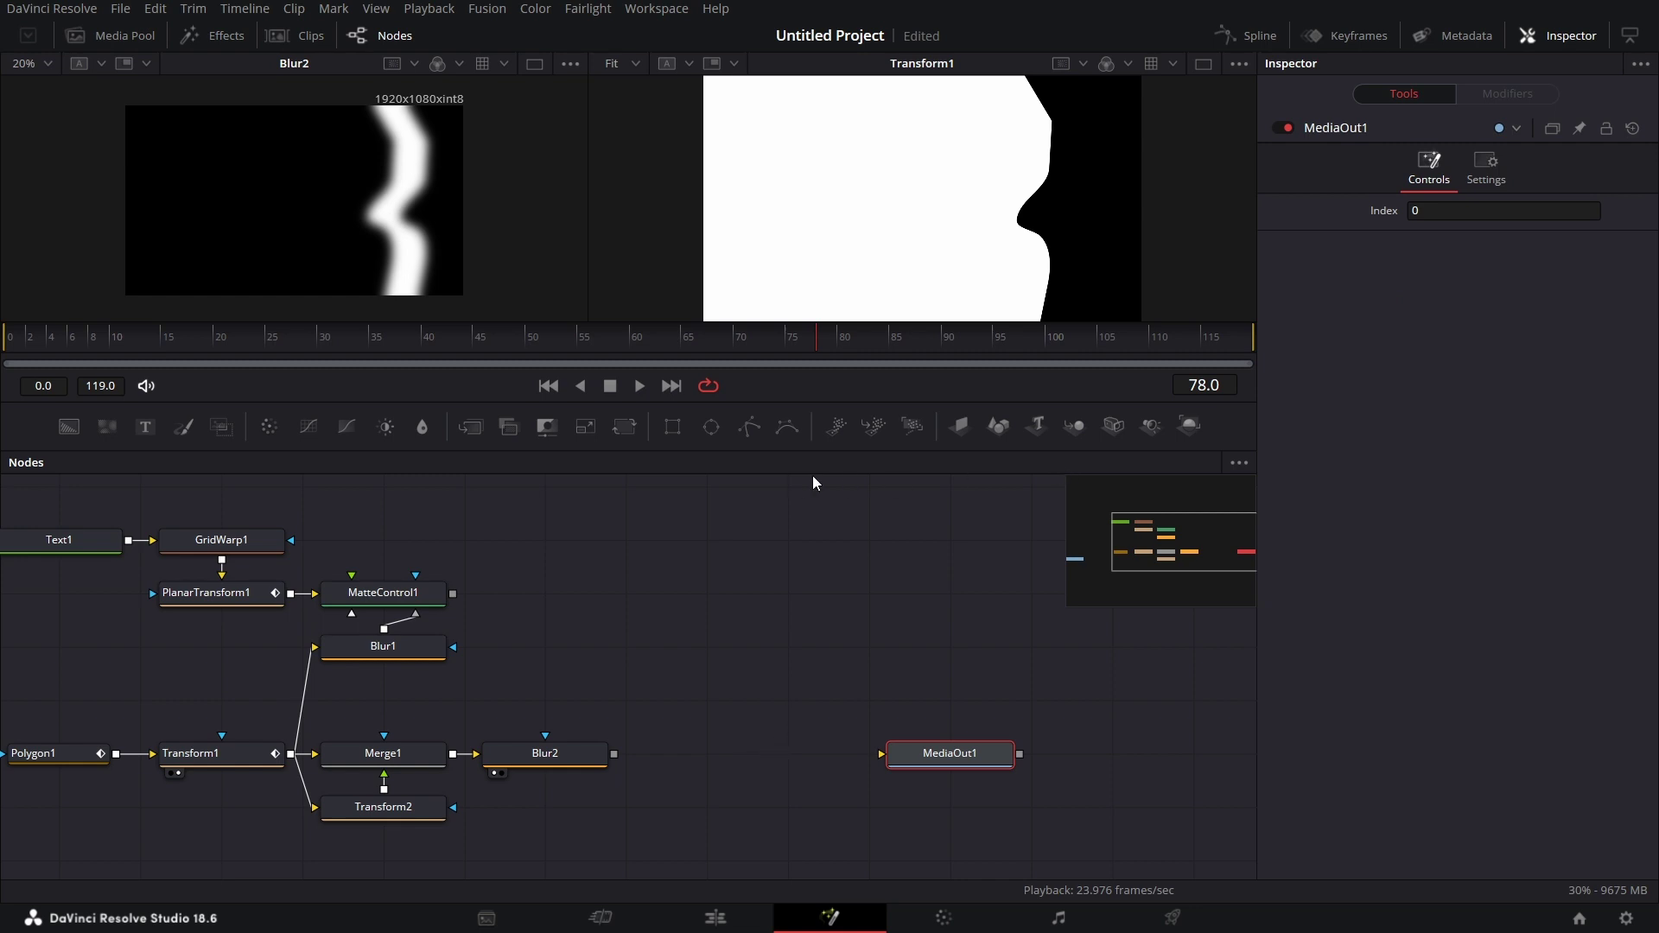
drag(779, 449, 703, 764)
drag(958, 745, 1202, 734)
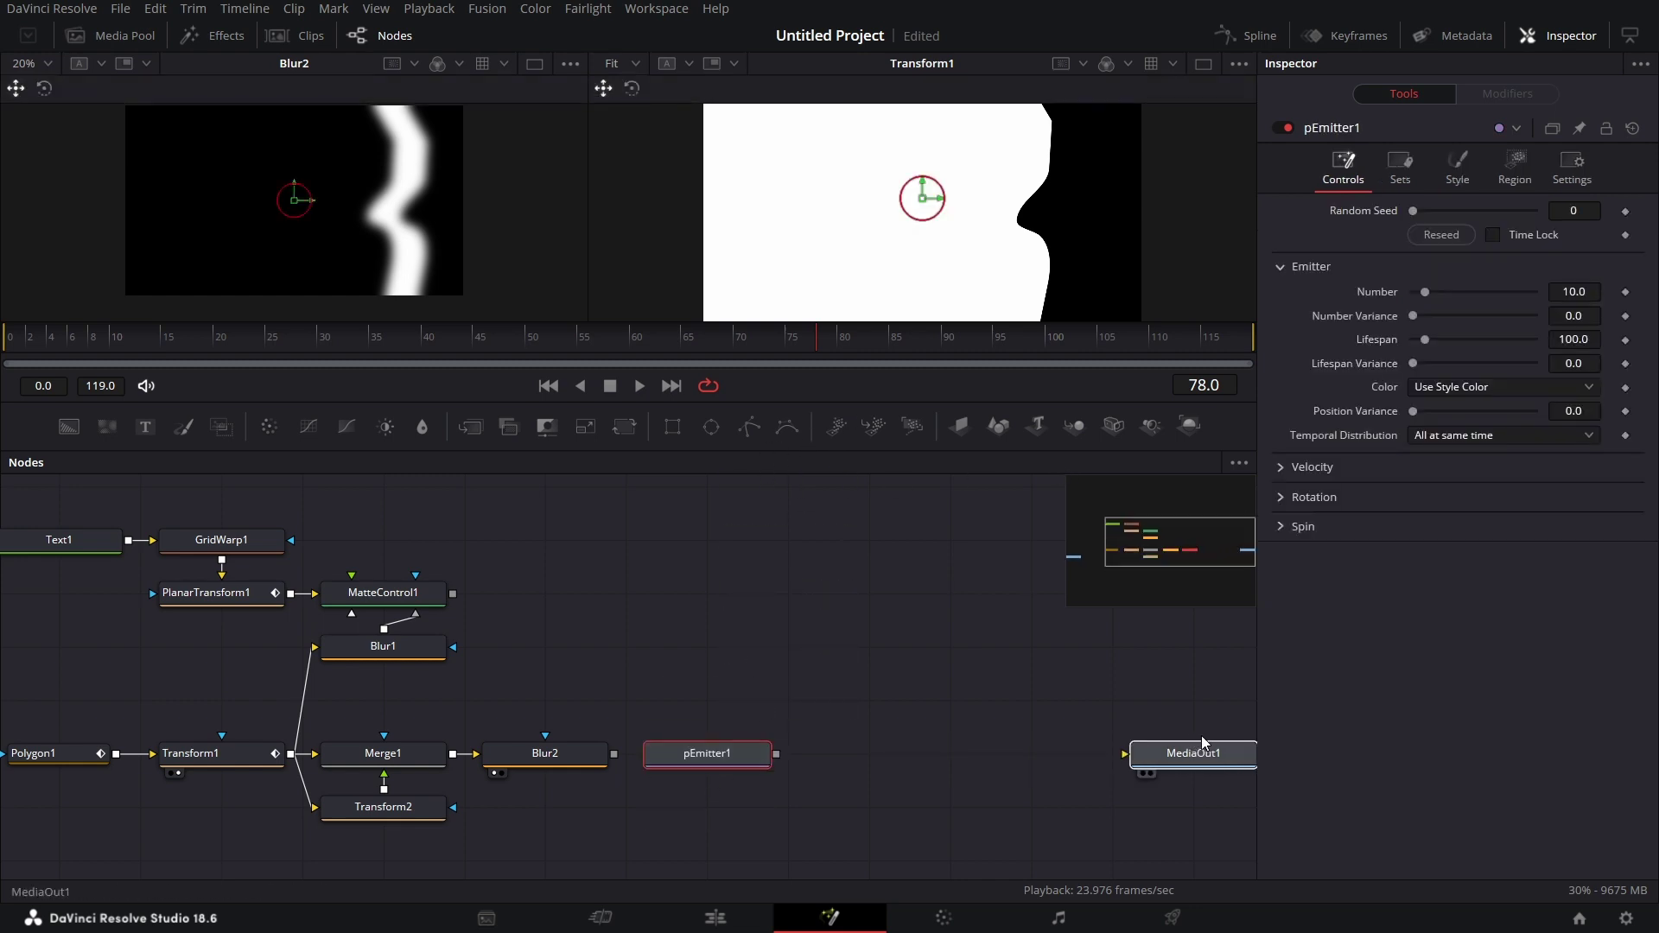
click(1224, 738)
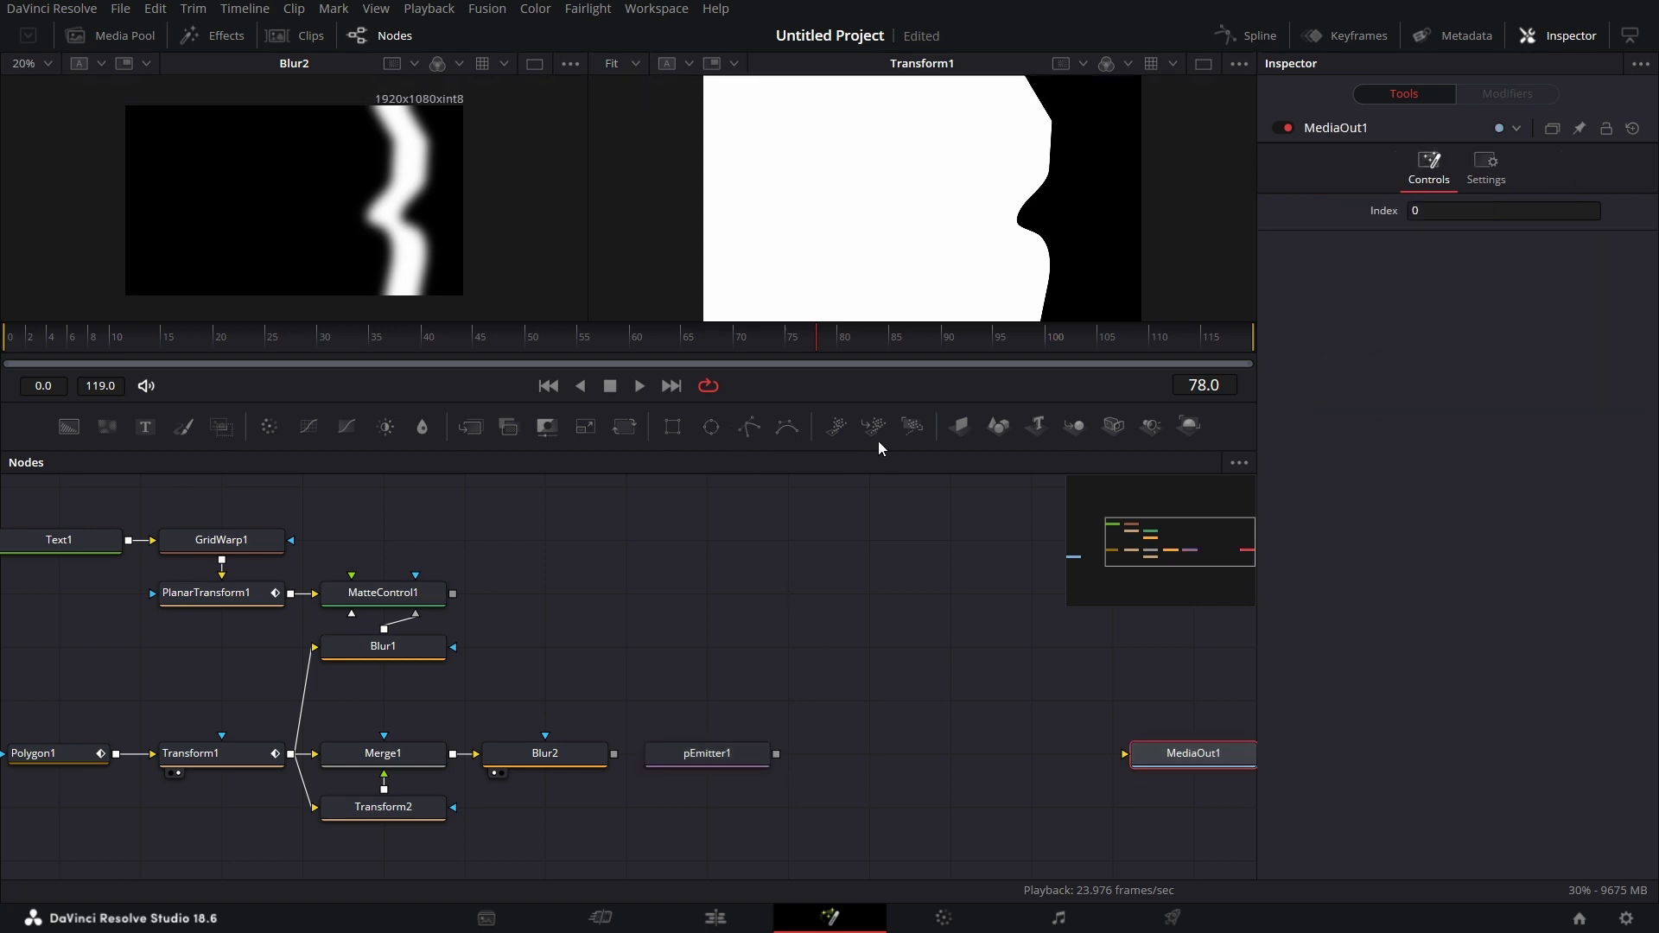
drag(878, 447, 1019, 775)
- Insert a pTurbulence node between pEmitter1 and pRender1, and set pRender1's Output Mode to 2D
click(719, 755)
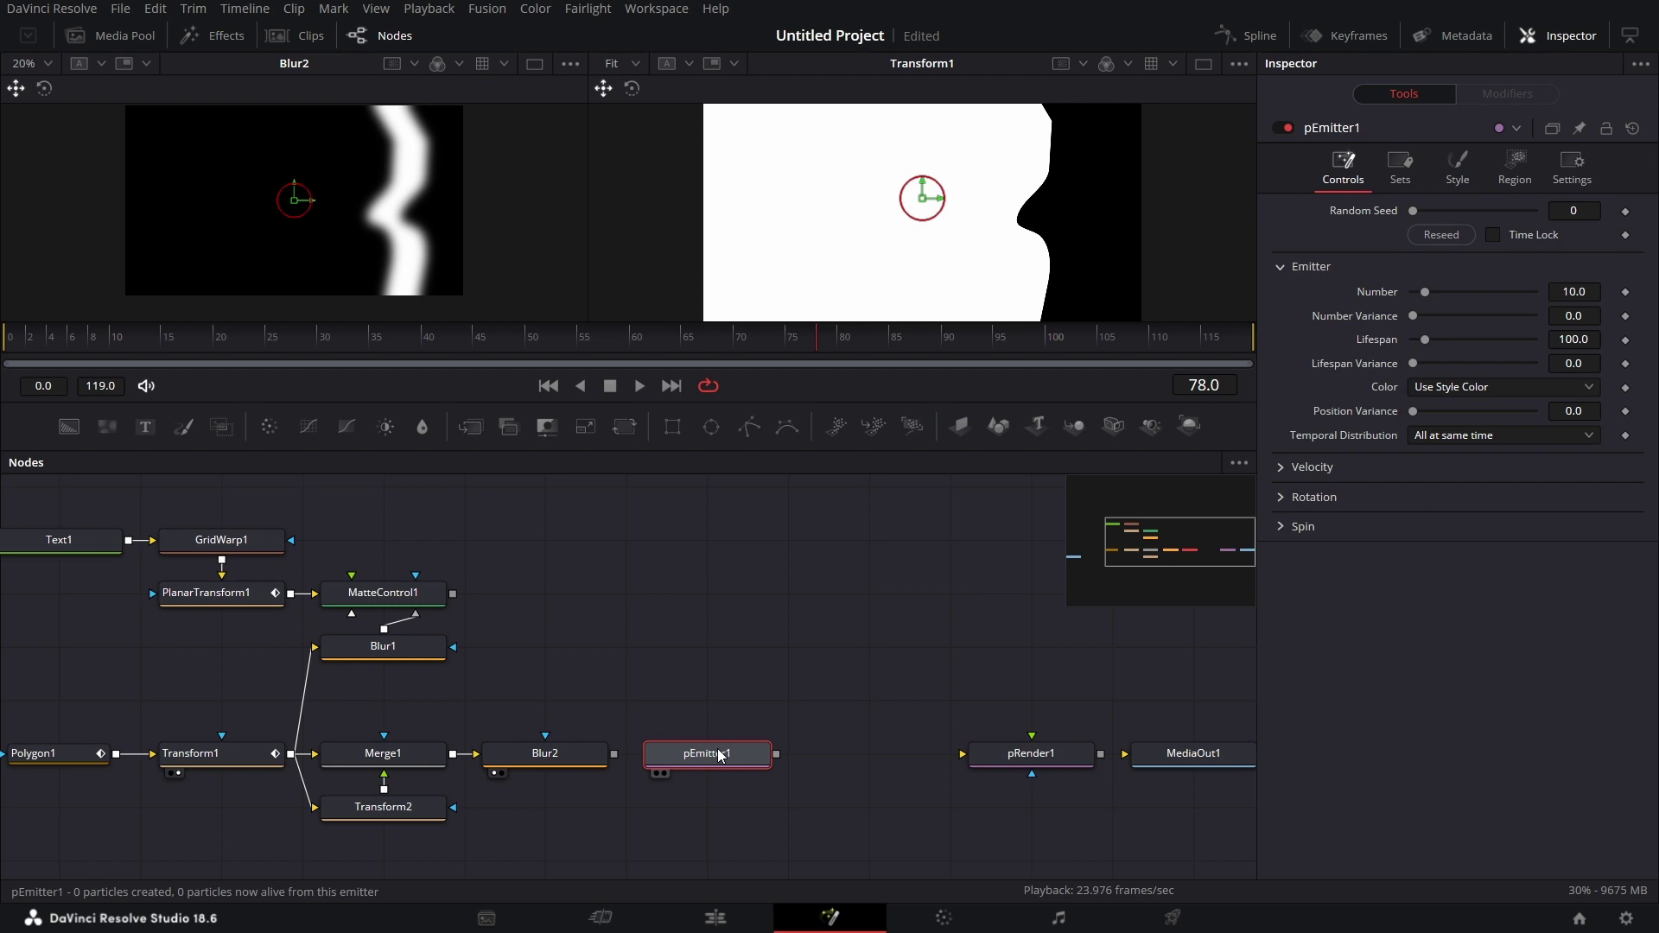
key(shift+space)
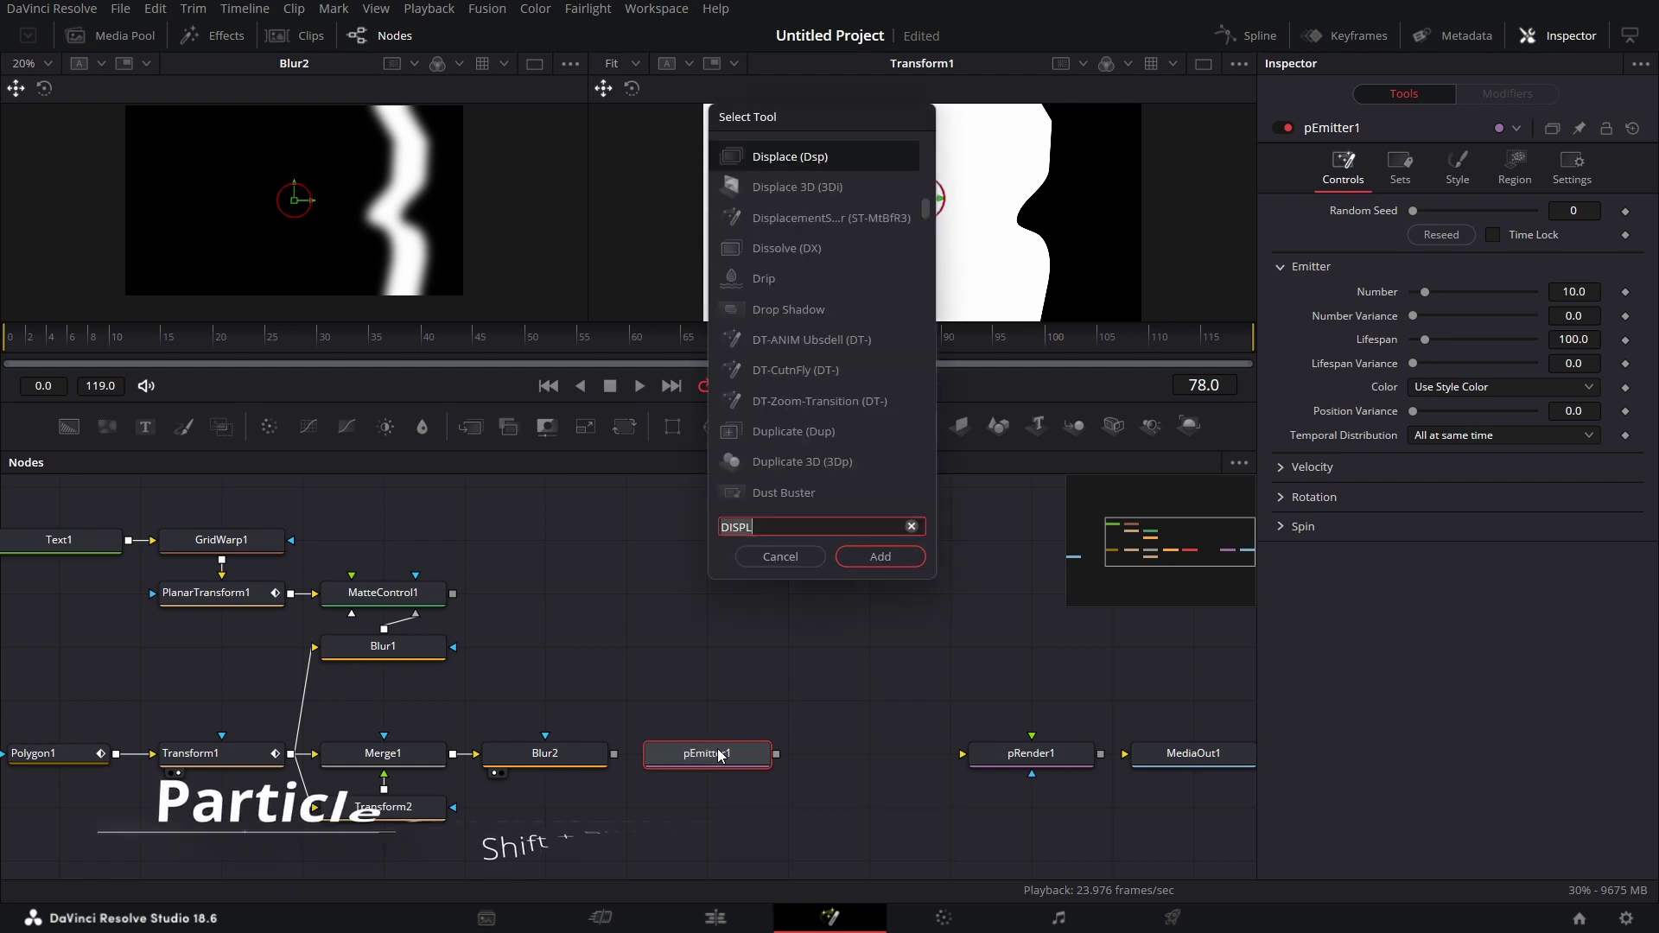
text(ptu)
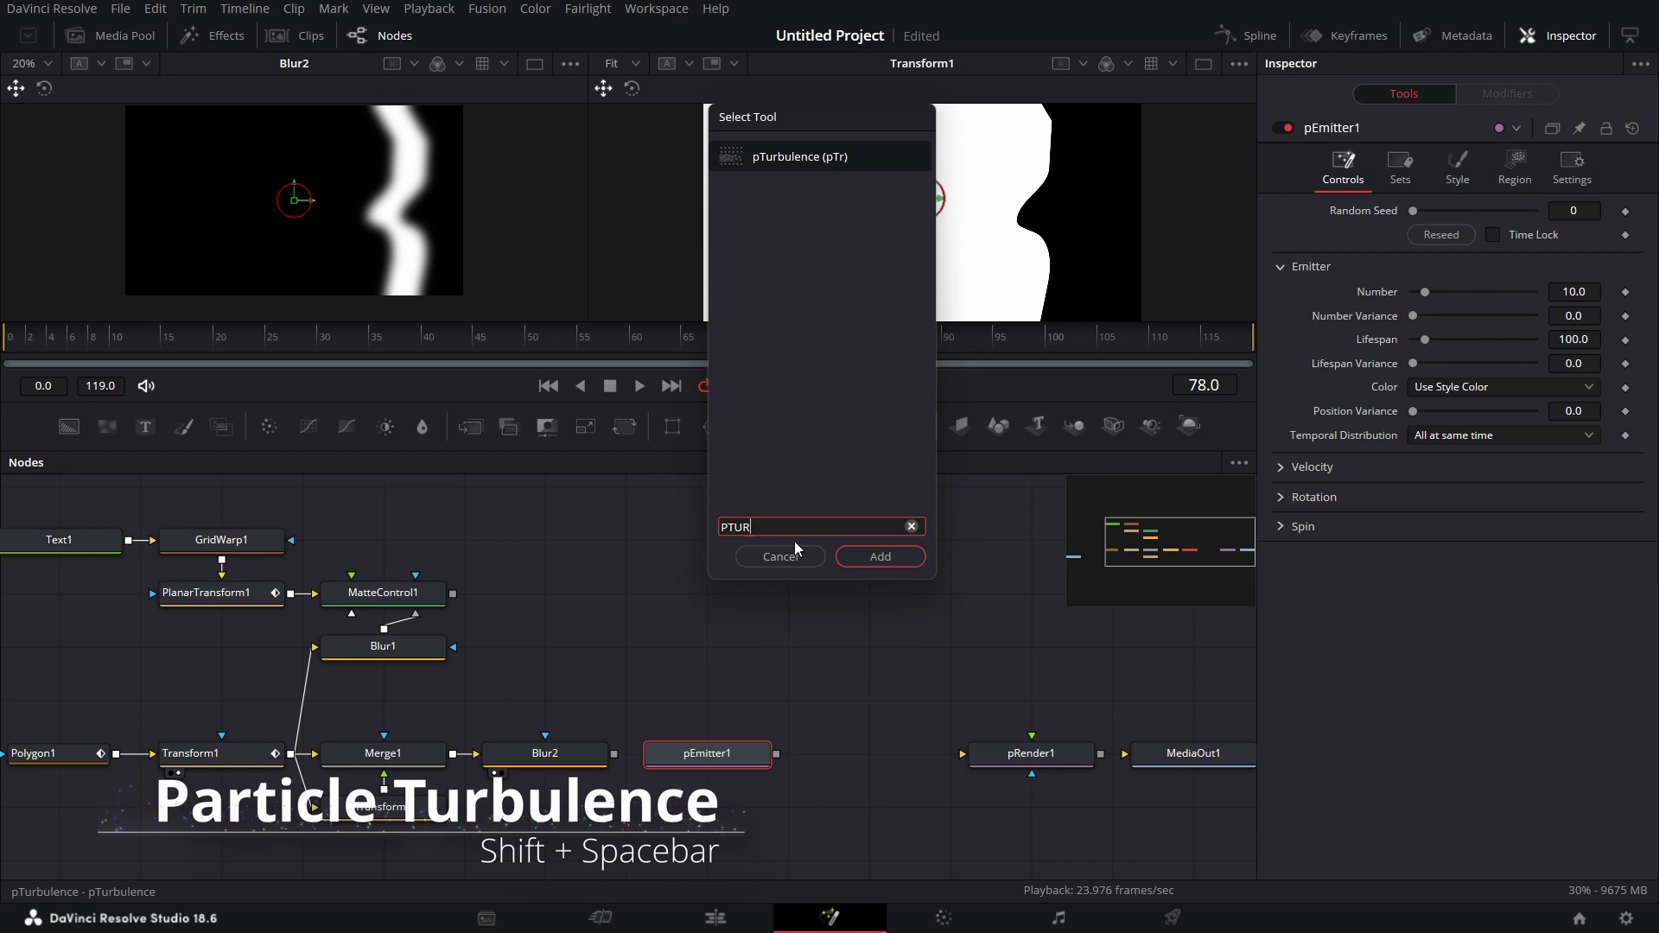
click(900, 563)
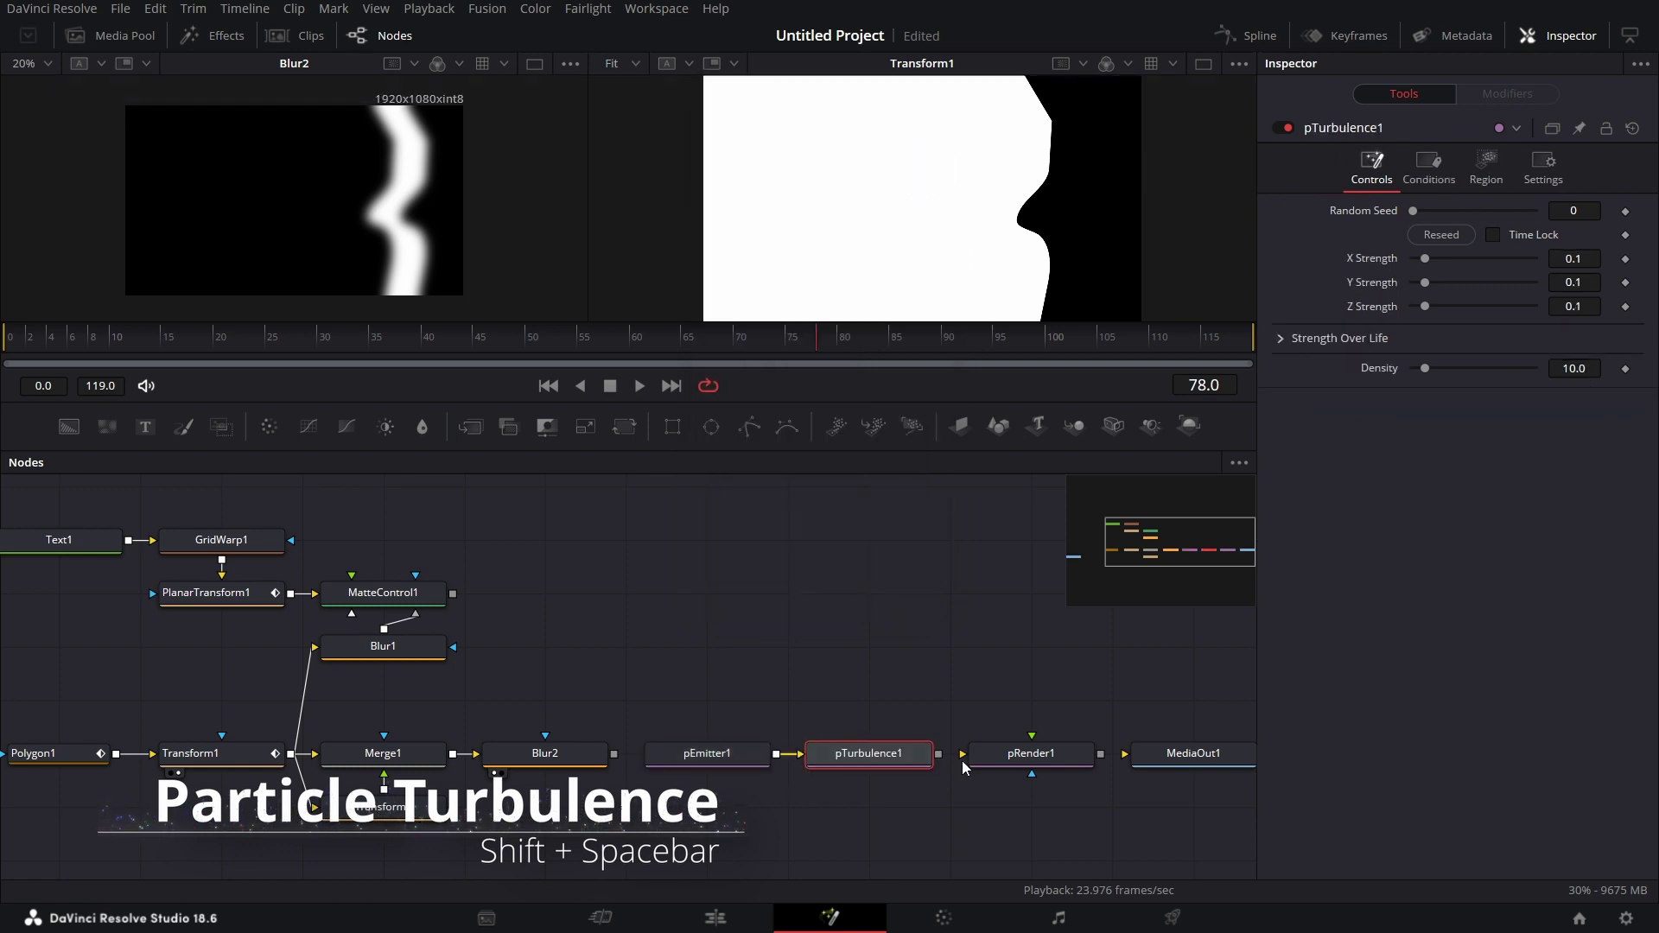
drag(939, 755, 968, 758)
click(1048, 759)
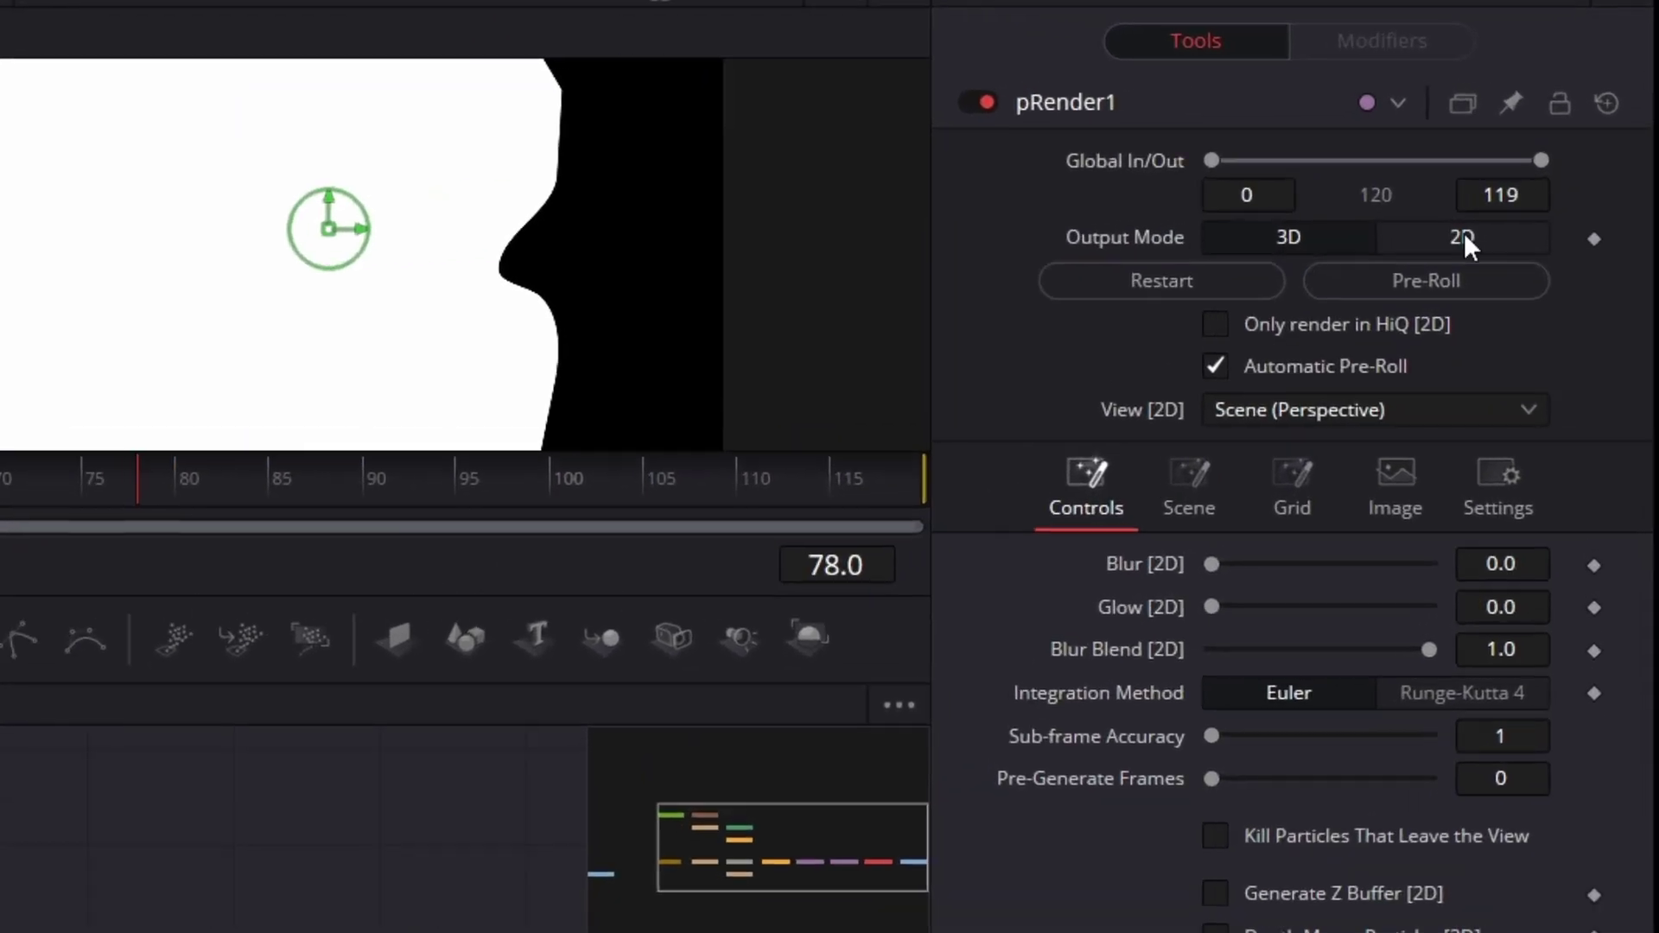
click(1485, 227)
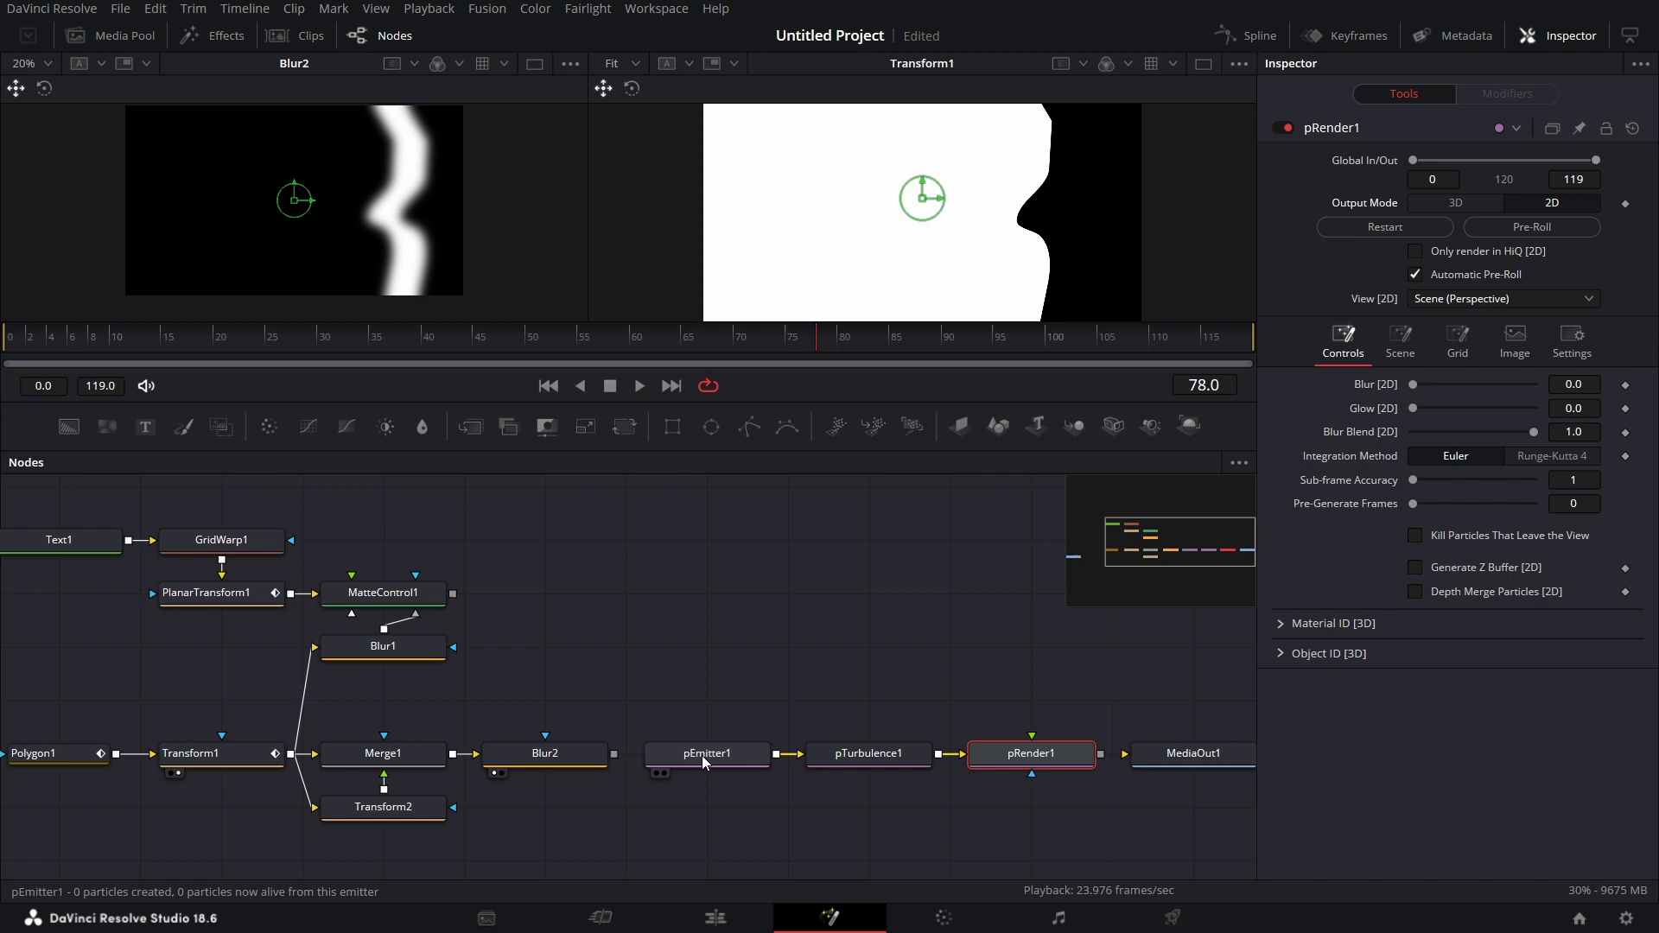
- Set pEmitter1's Region to Bitmap with Blur2 as its region bitmap, and show pRender1 in the second viewer
click(704, 754)
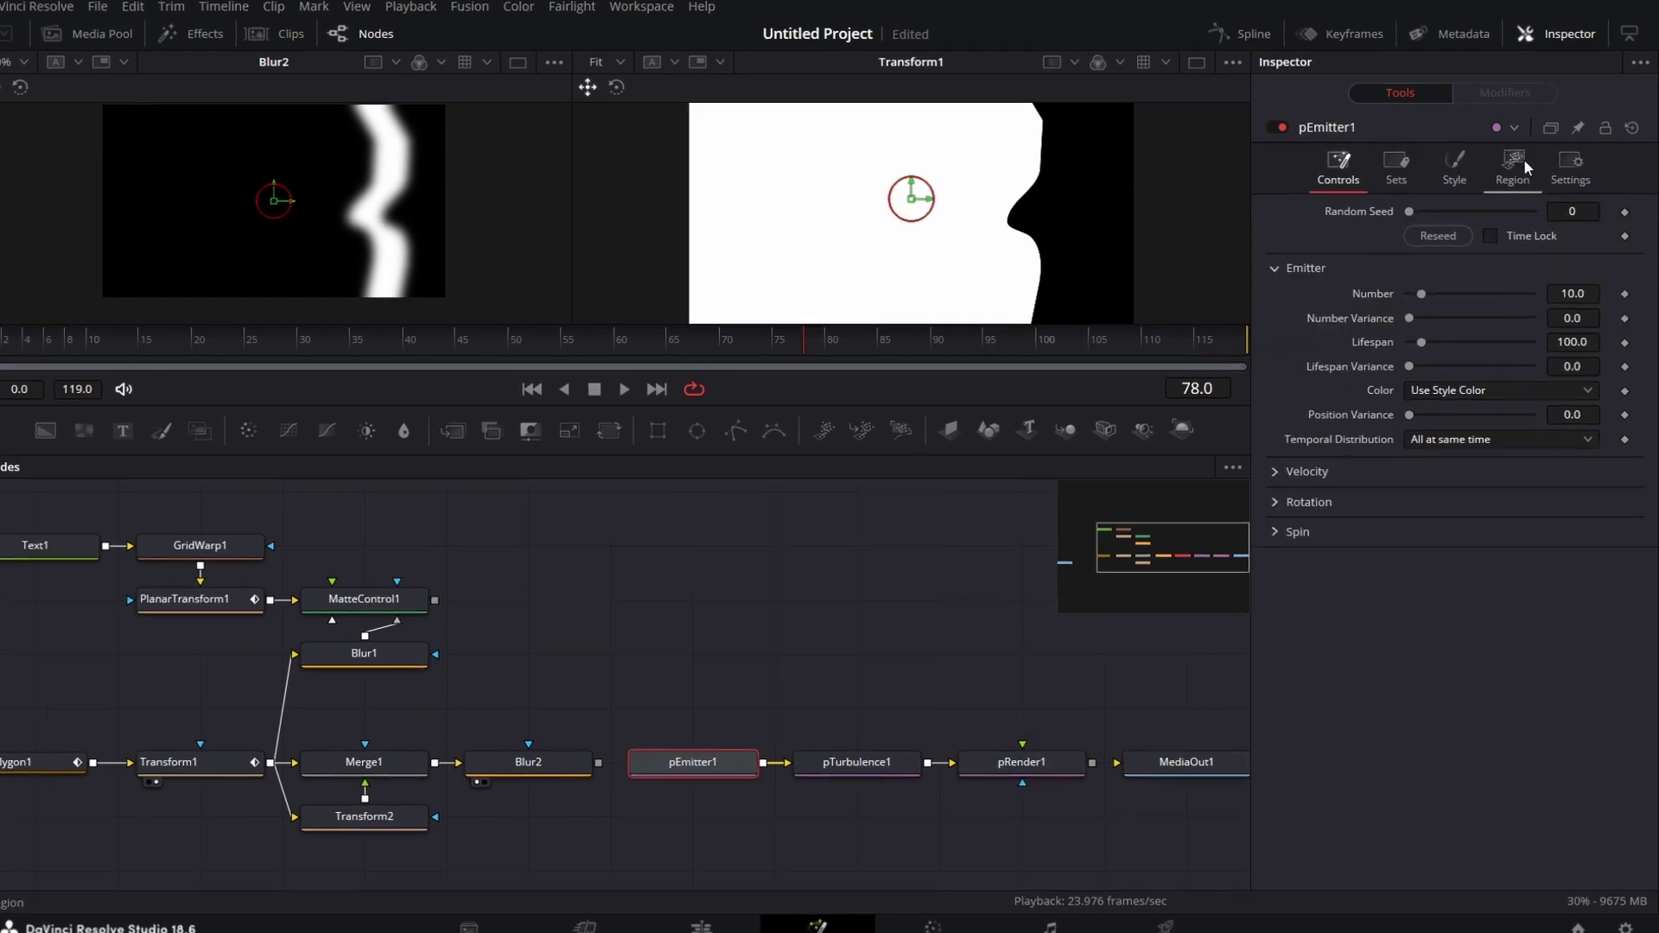
click(1523, 160)
click(1345, 298)
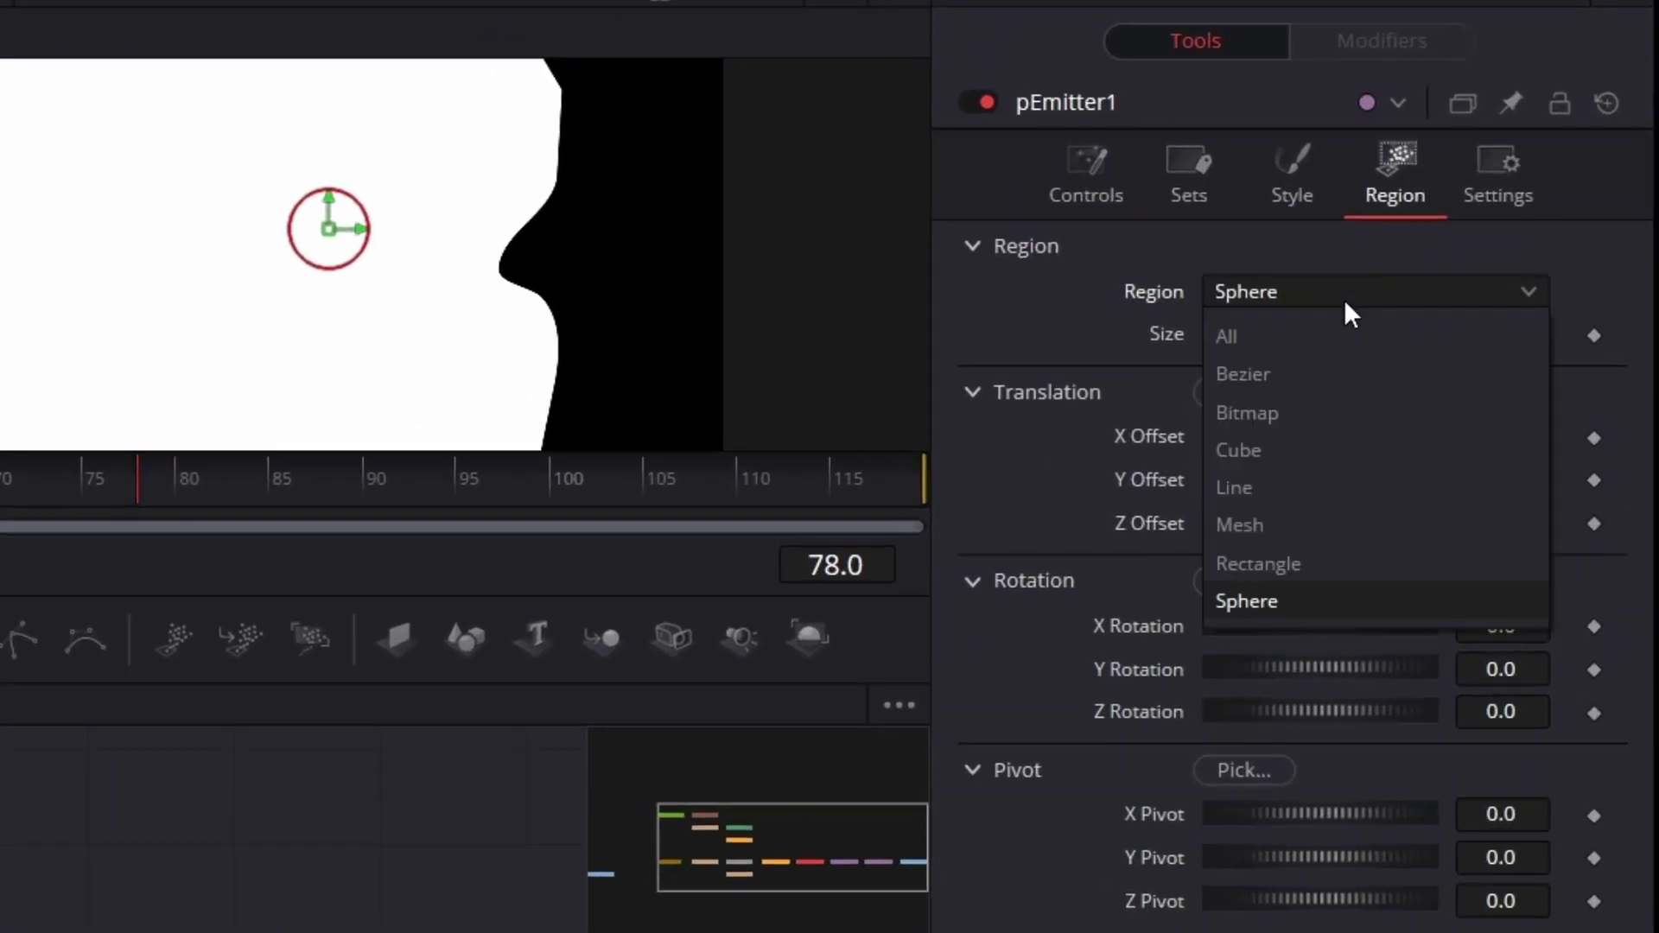
click(1339, 408)
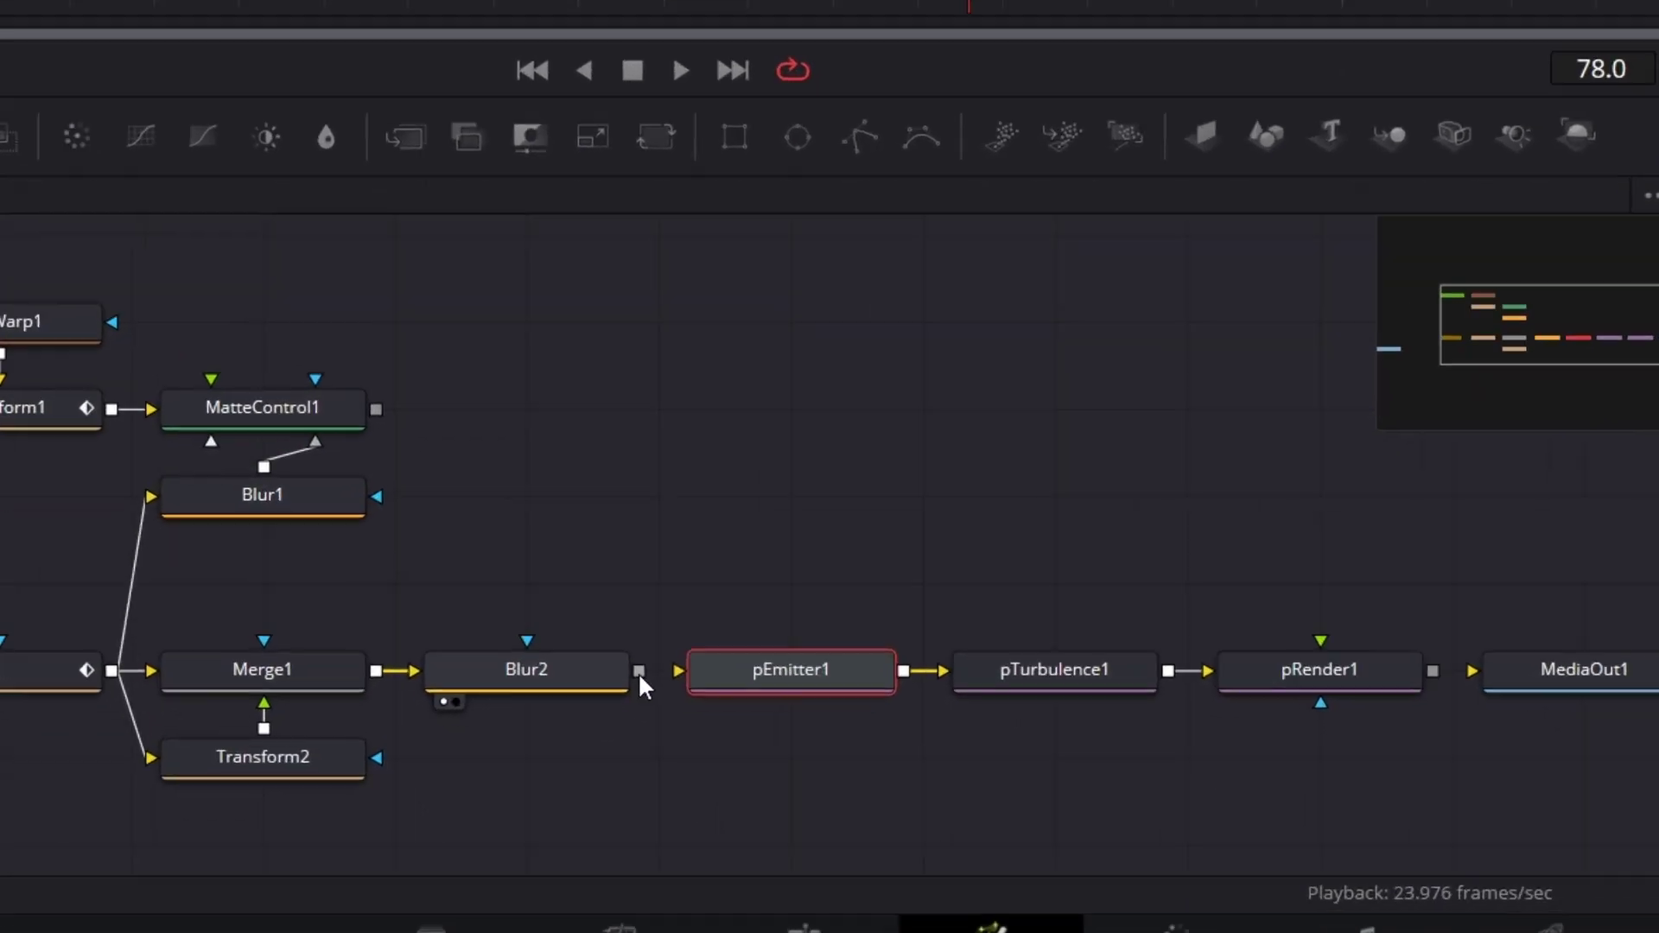
mouse_move(641, 677)
mouse_down()
mouse_move(590, 530)
mouse_move(648, 503)
mouse_move(645, 679)
mouse_up()
drag(651, 489, 692, 650)
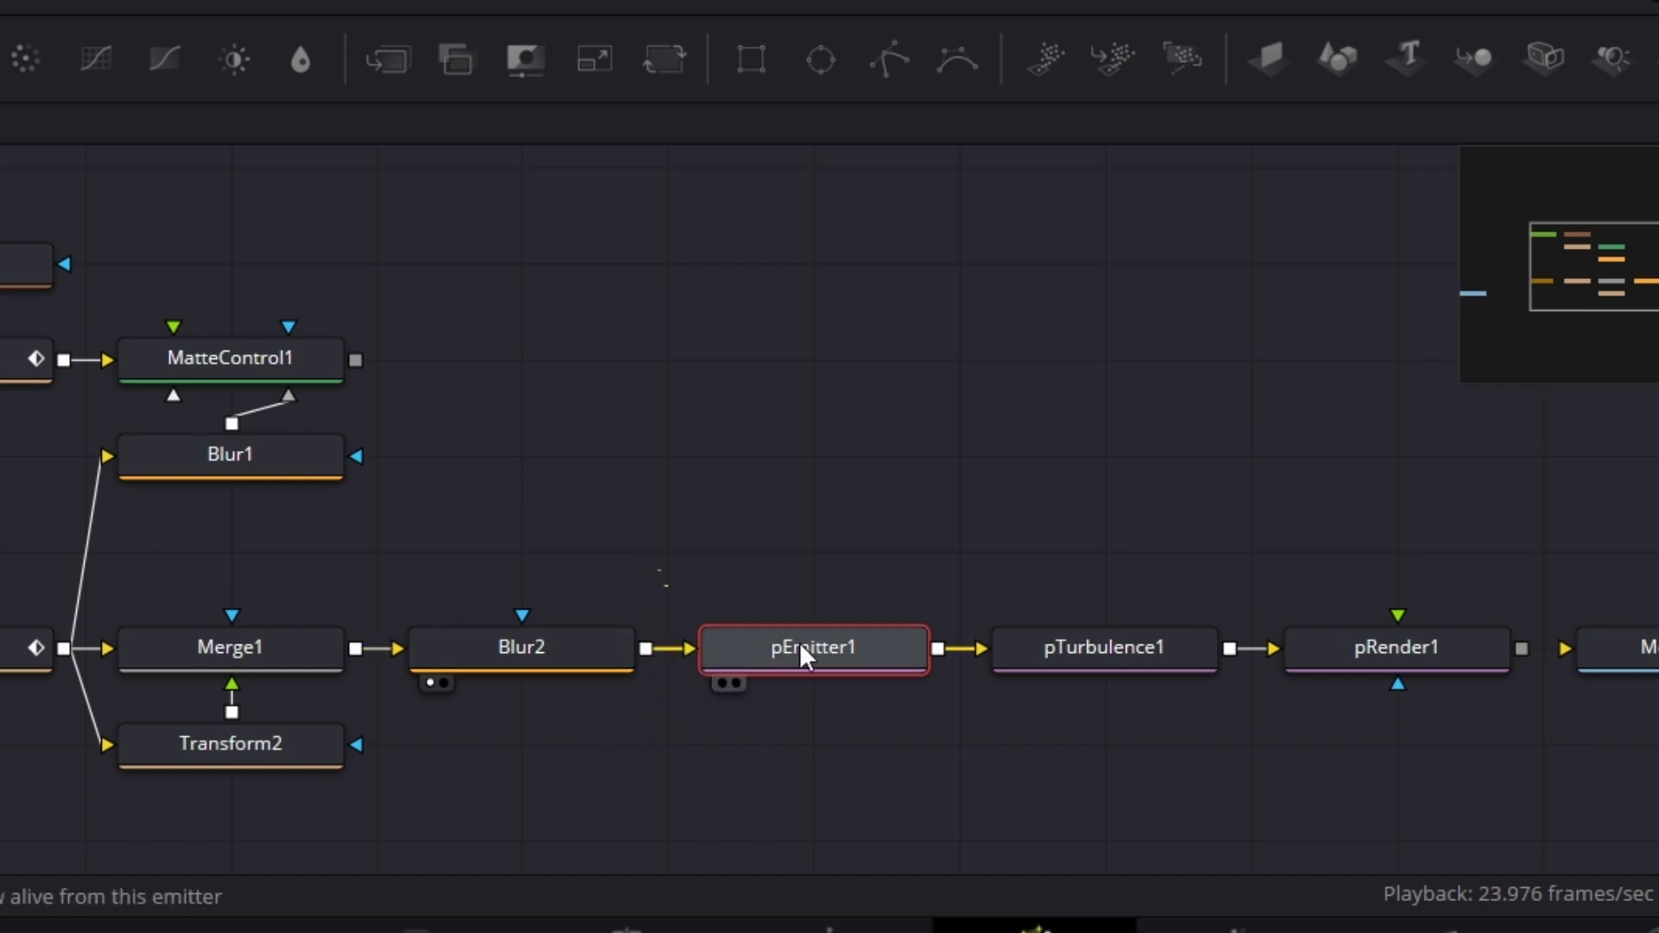
key(1)
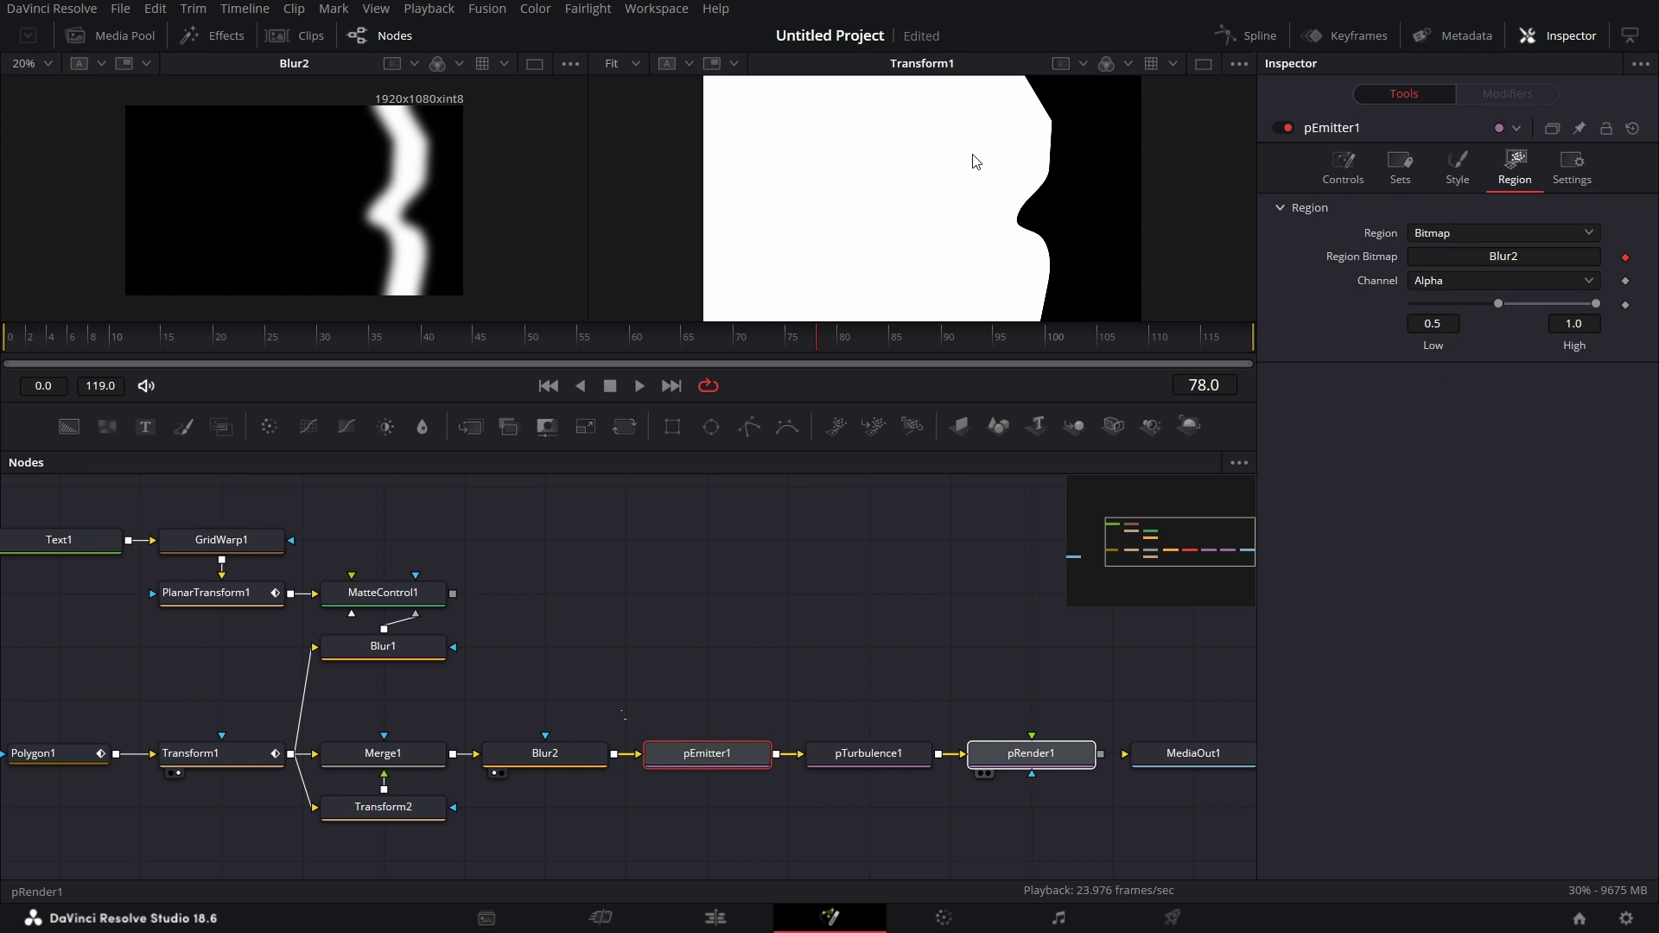
drag(976, 162, 981, 164)
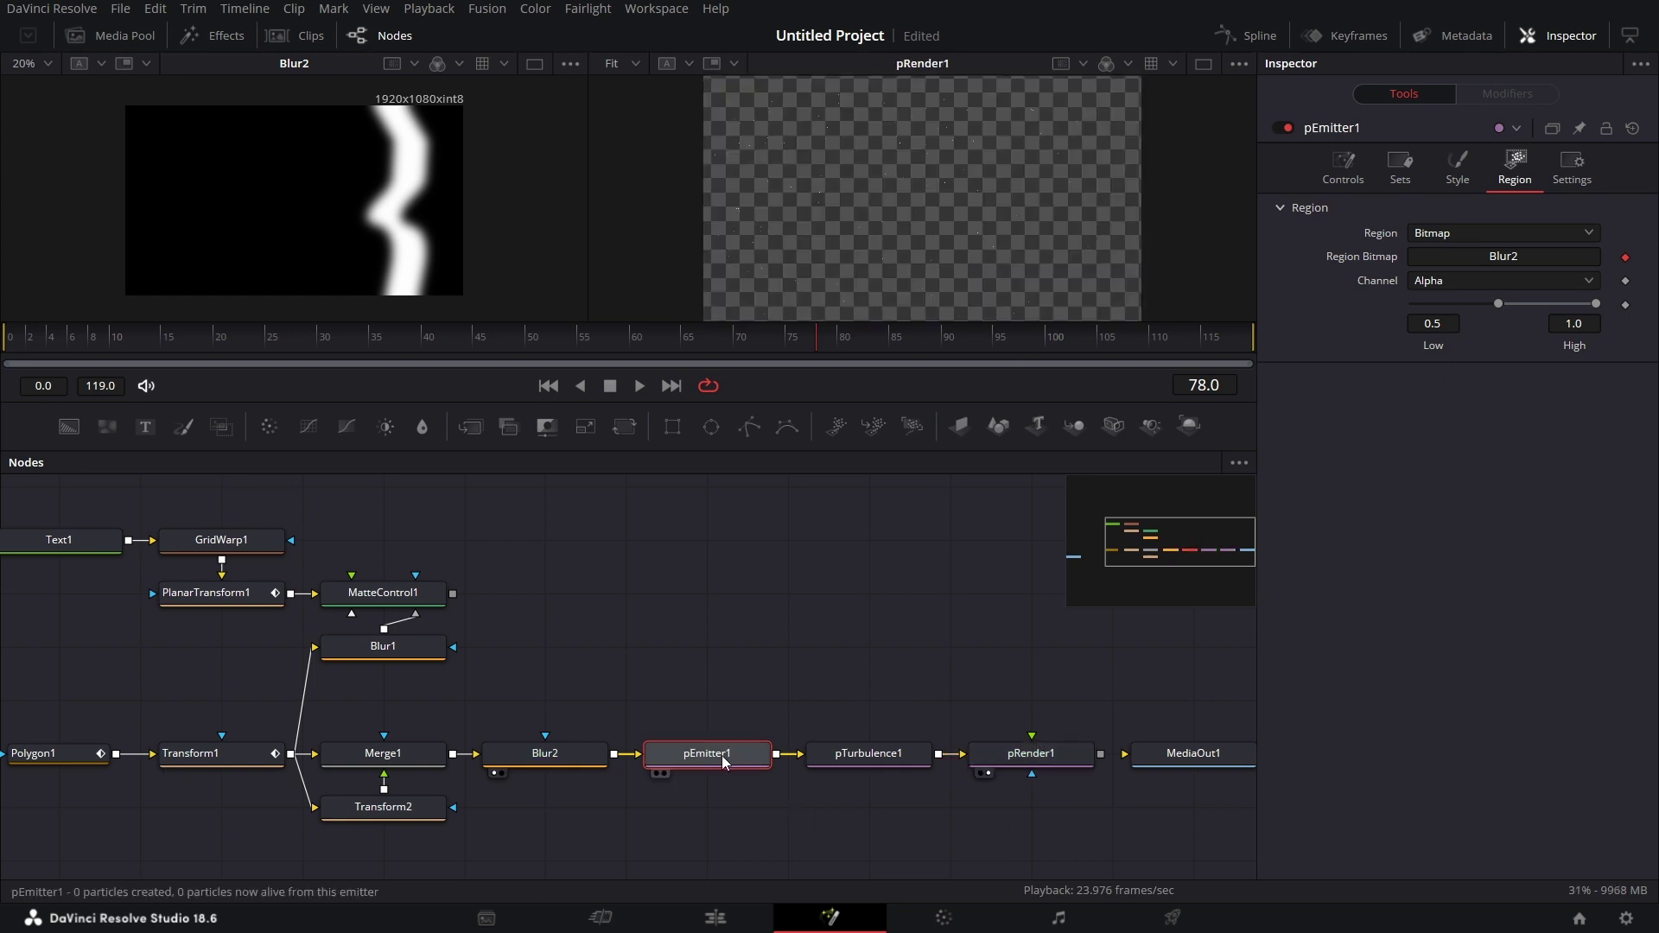
- Set pEmitter1's particle style to Blob with a Size of 0.5
click(1458, 168)
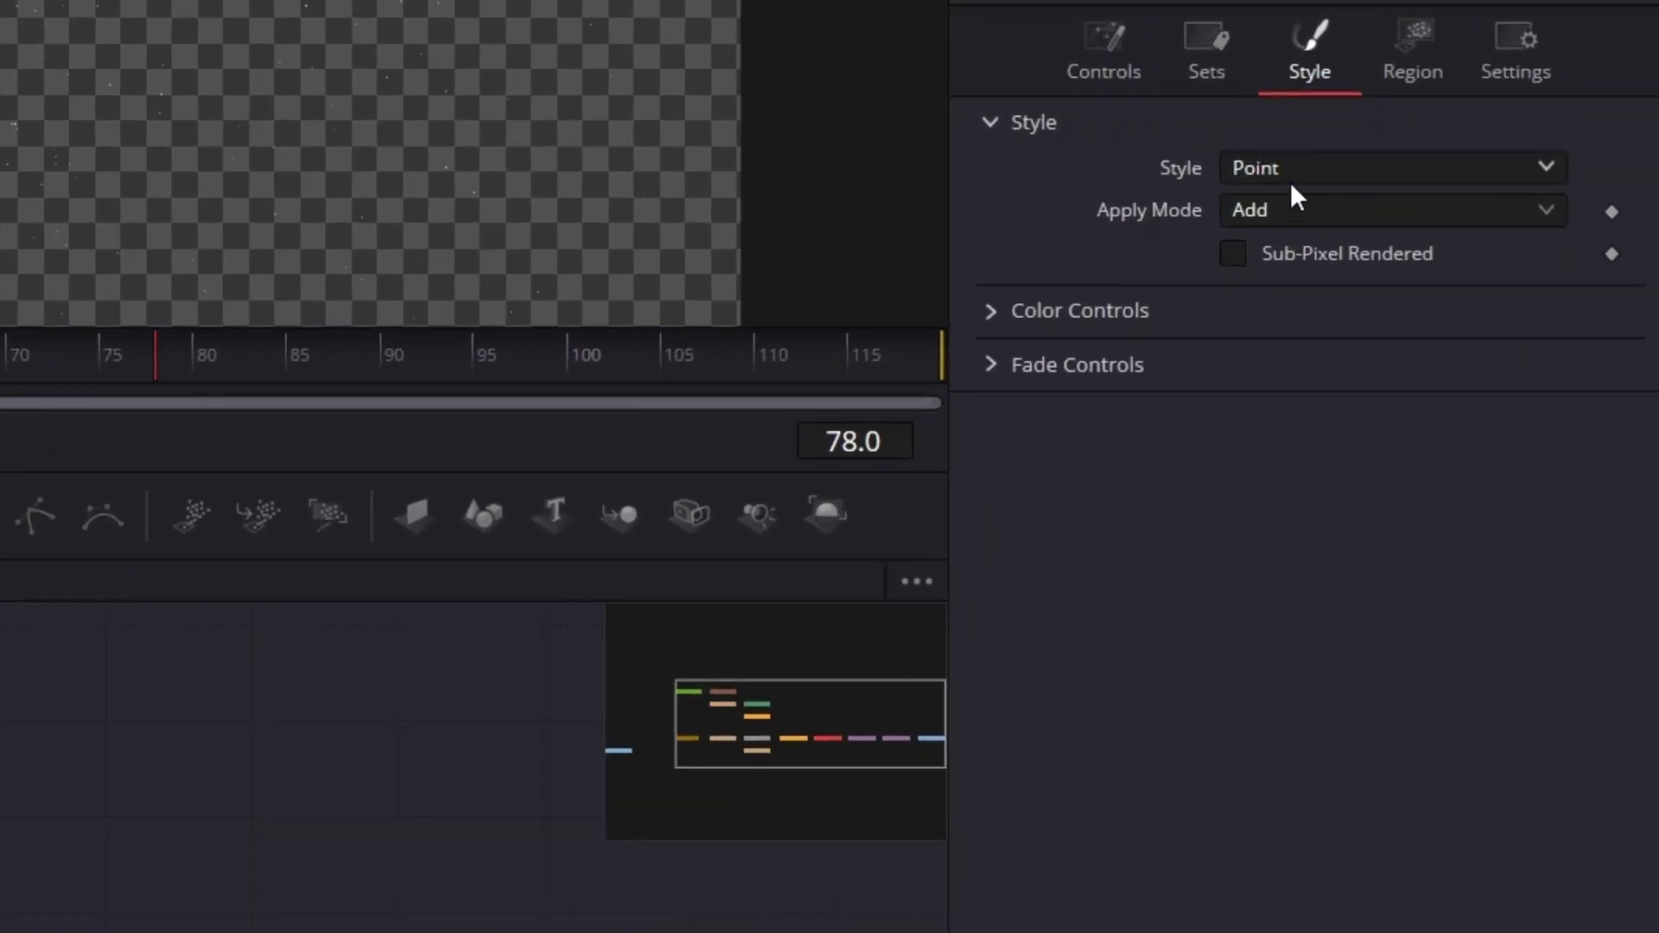
click(1295, 164)
click(1281, 283)
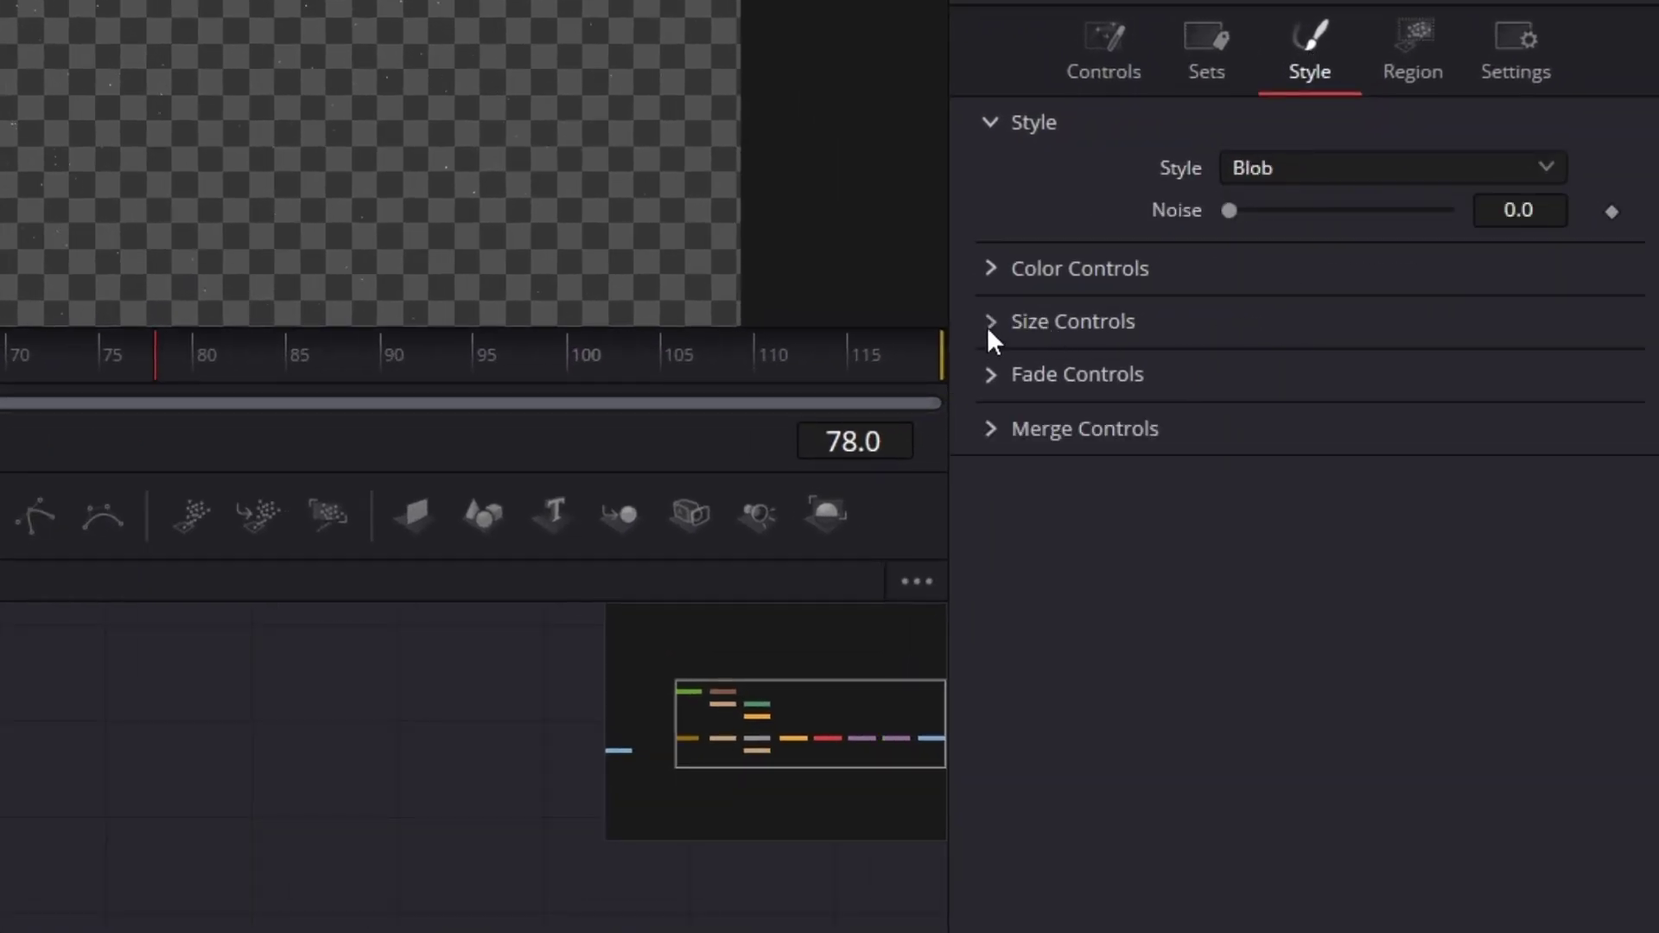
click(1093, 329)
click(1553, 364)
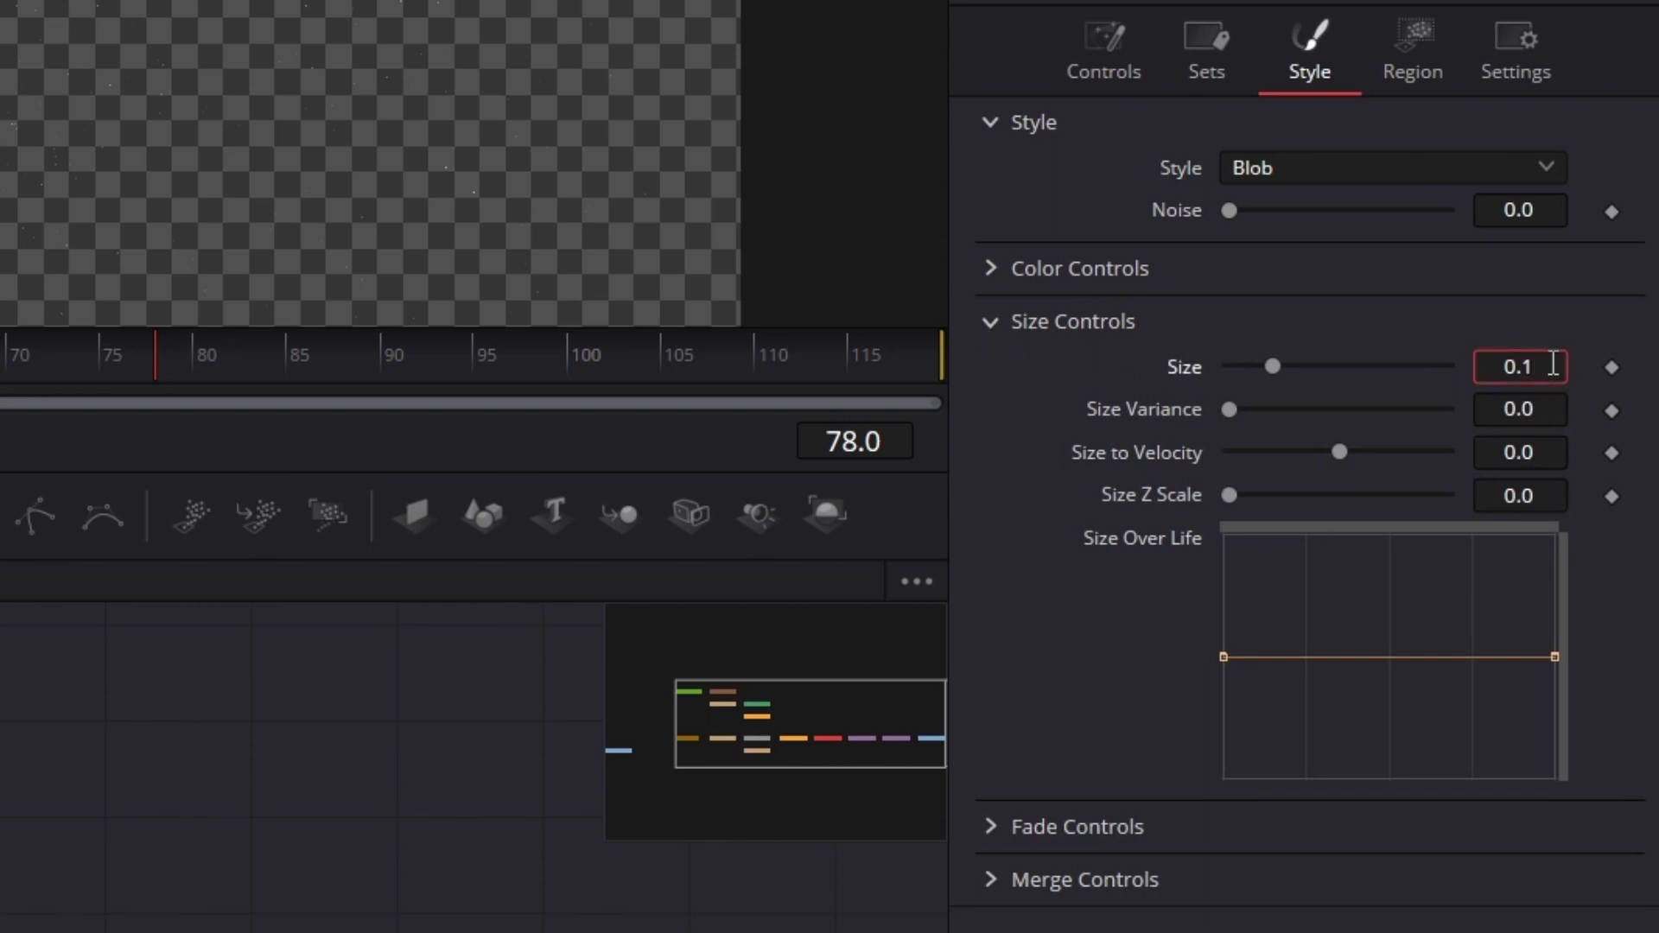
key(BackSpace)
text(5)
key(Tab)
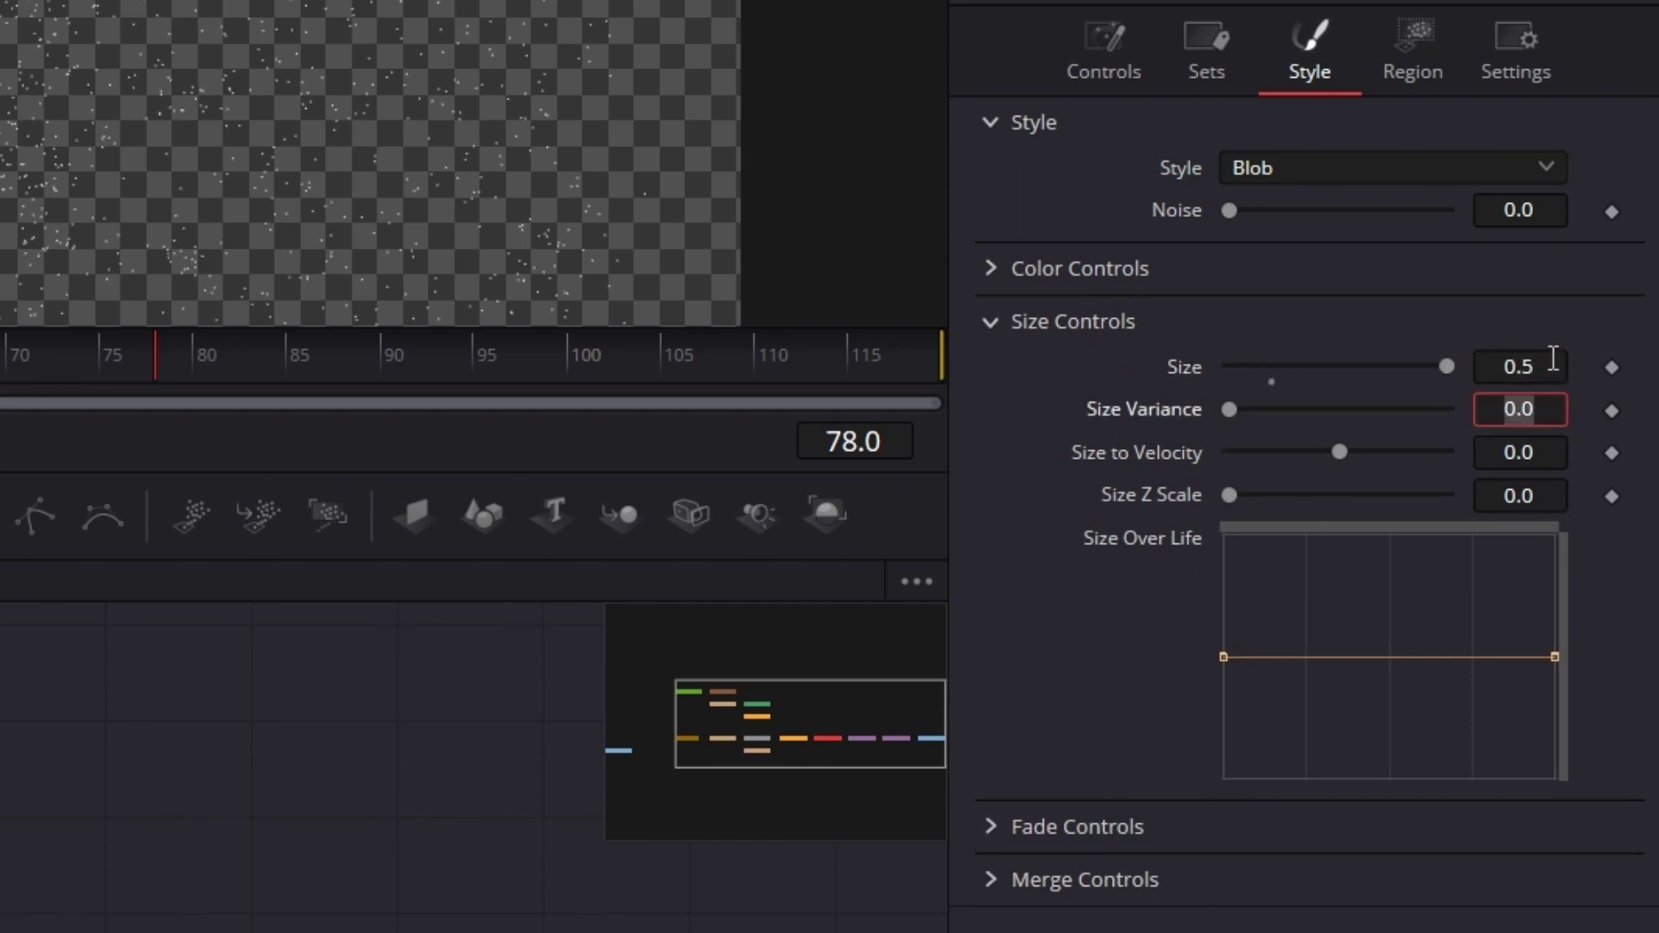
- Lower the end point of pEmitter1's Size Over Life curve and set the upper Fade value to 0.7
drag(1553, 655, 1553, 746)
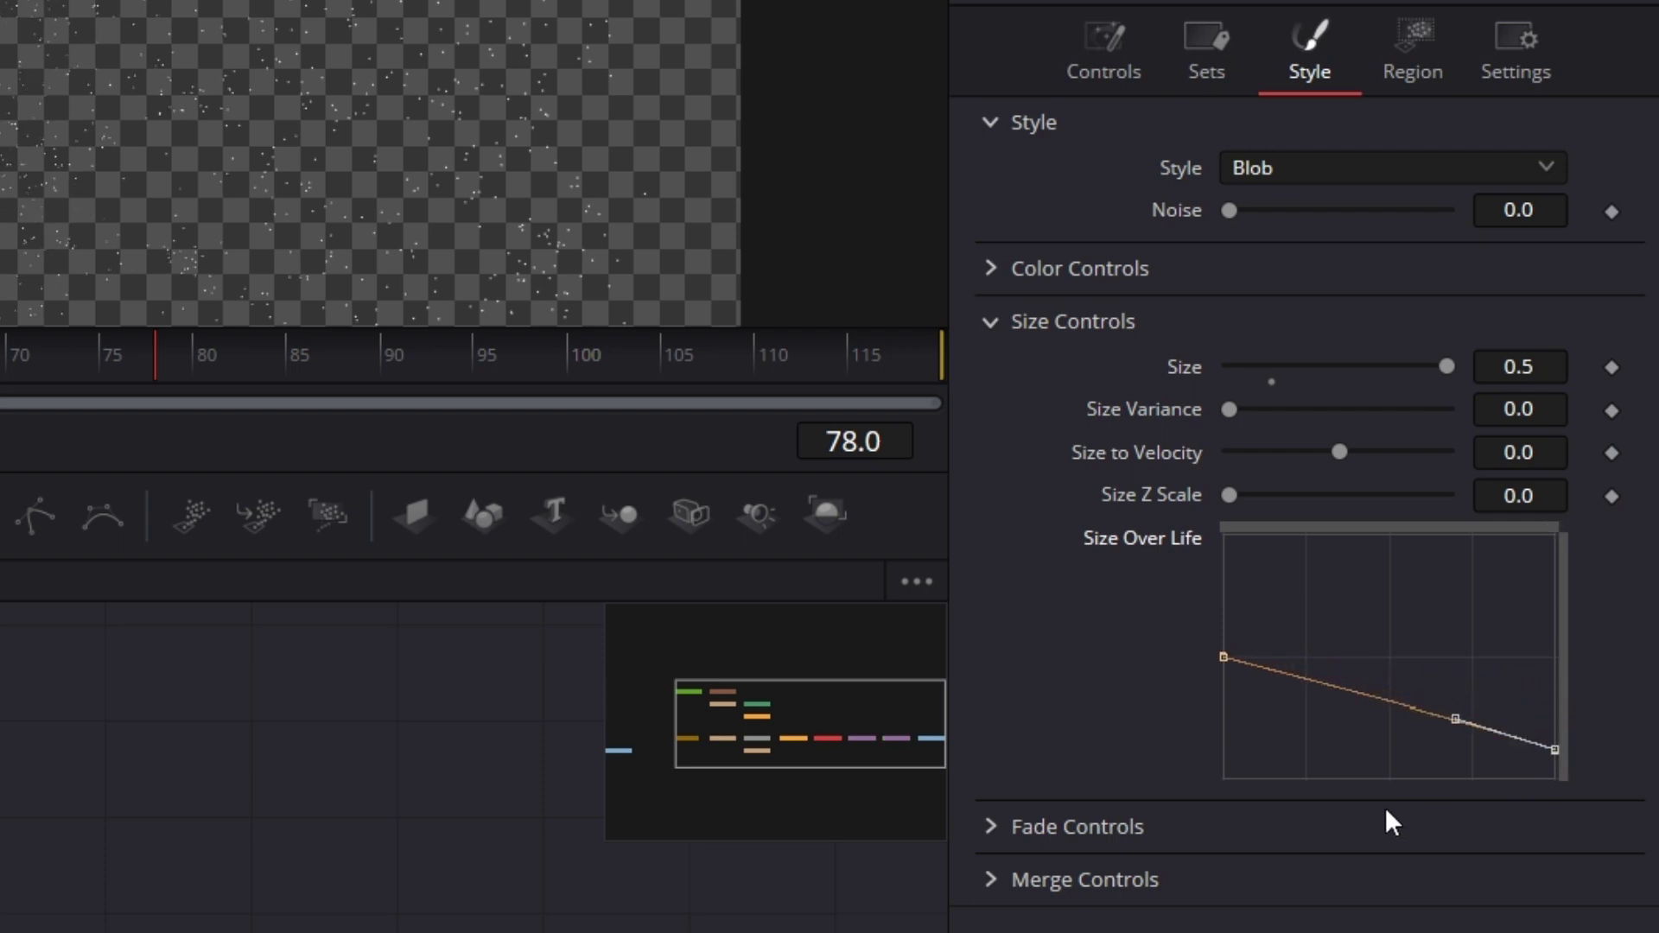
click(1000, 851)
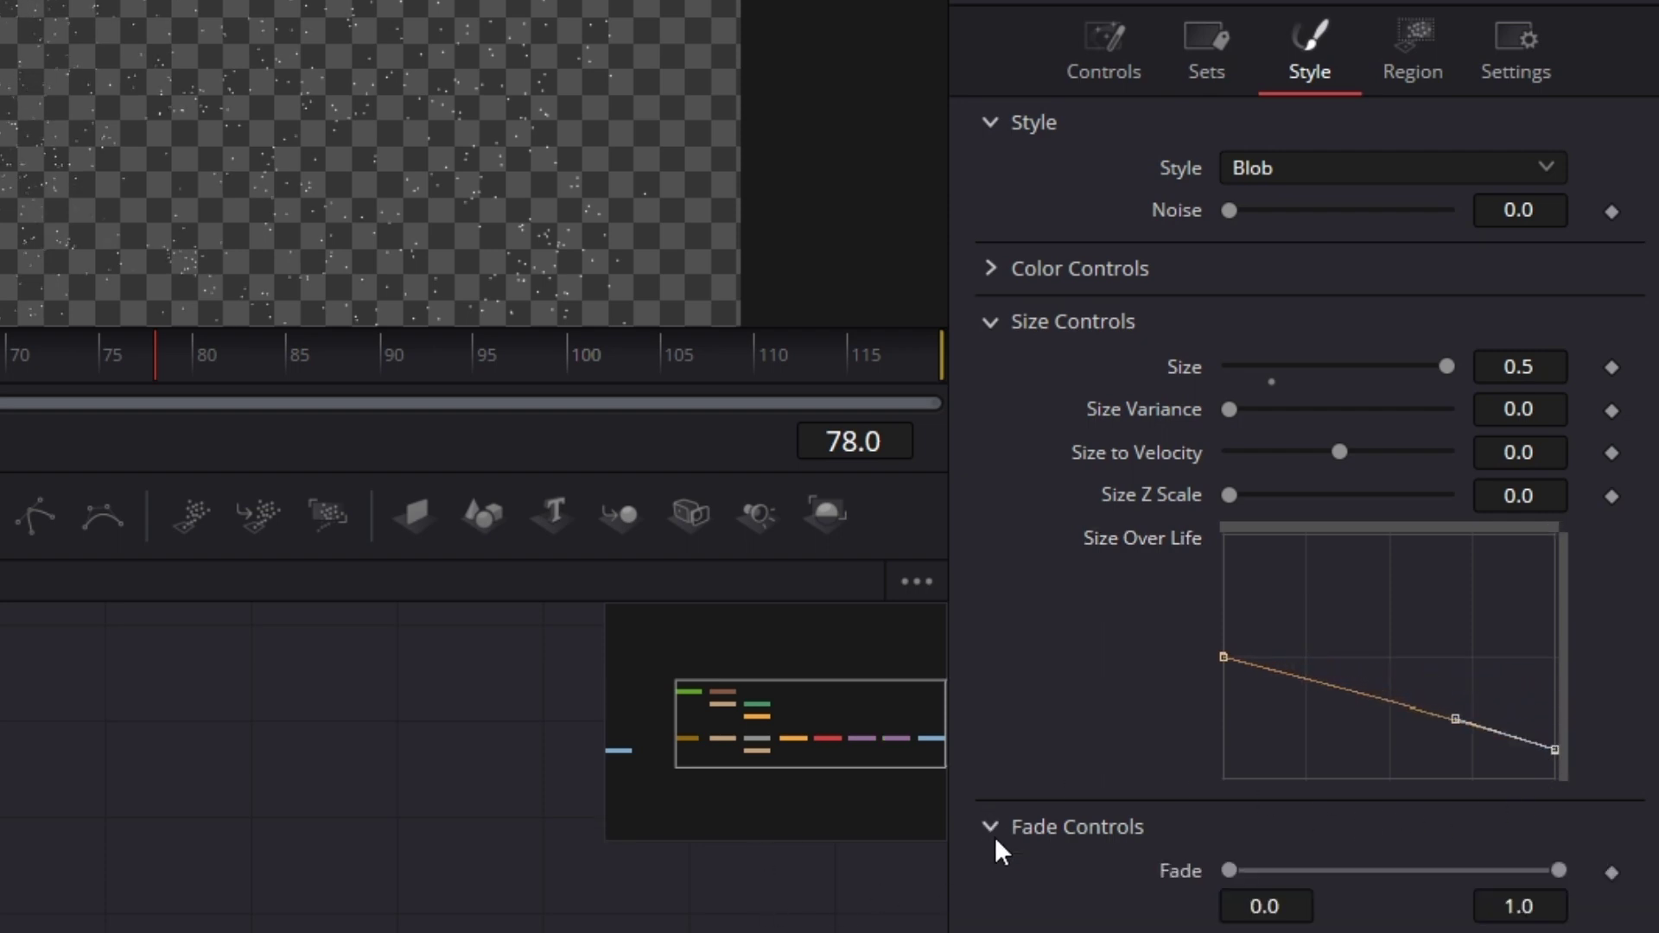
click(1558, 913)
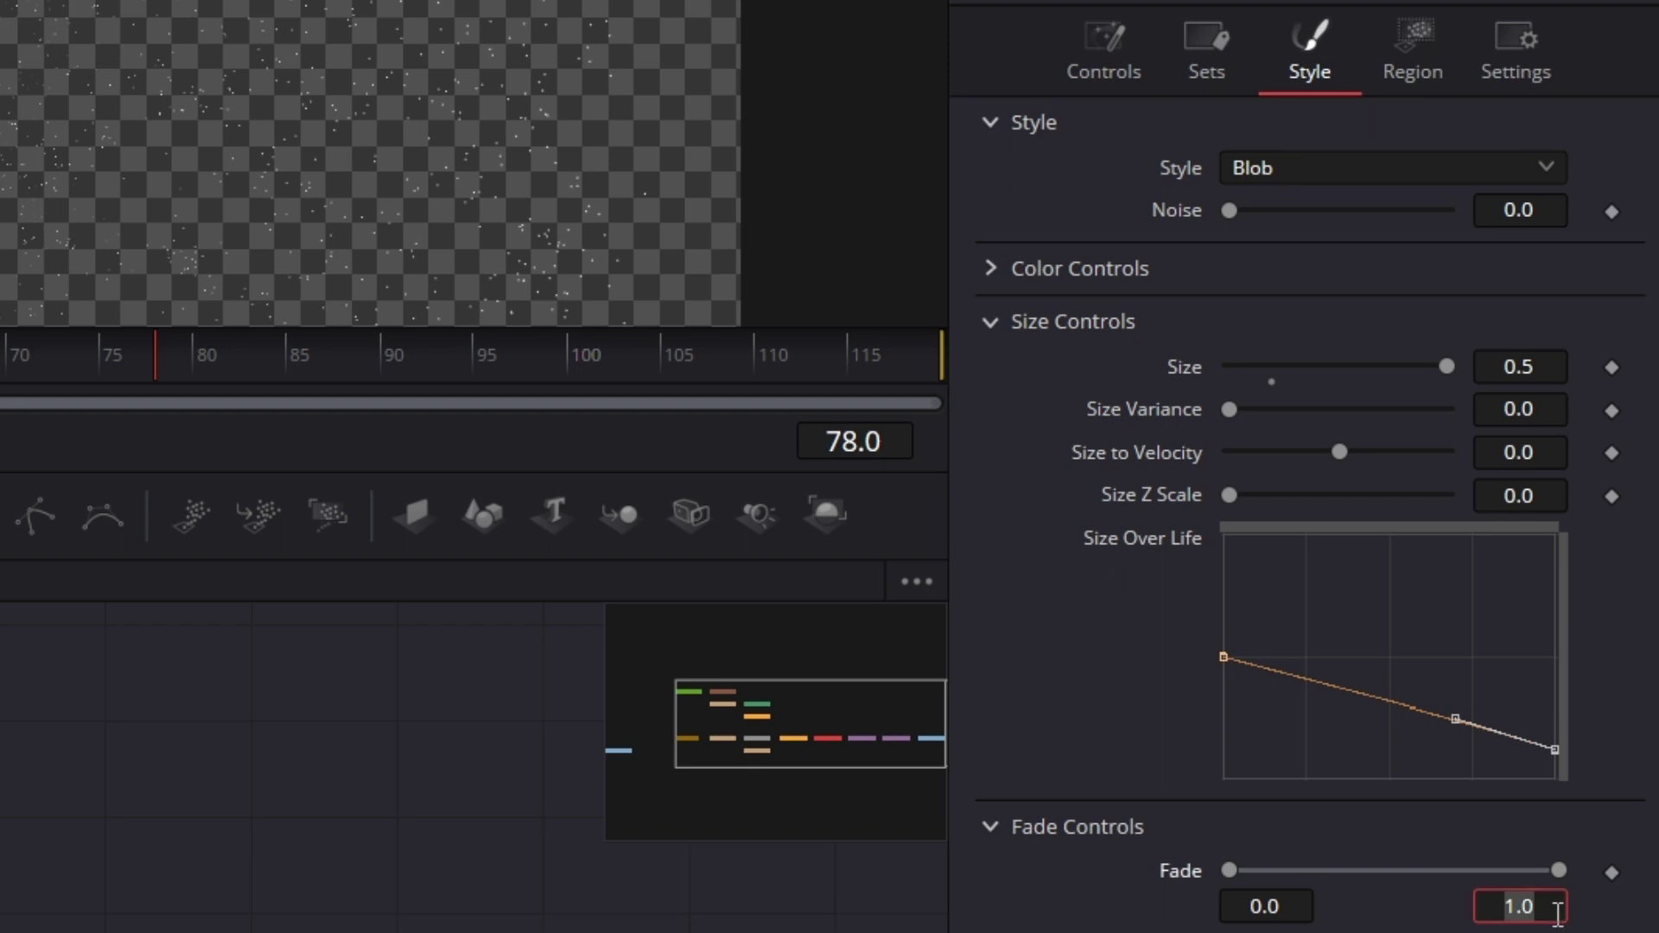
text(0.7)
key(Tab)
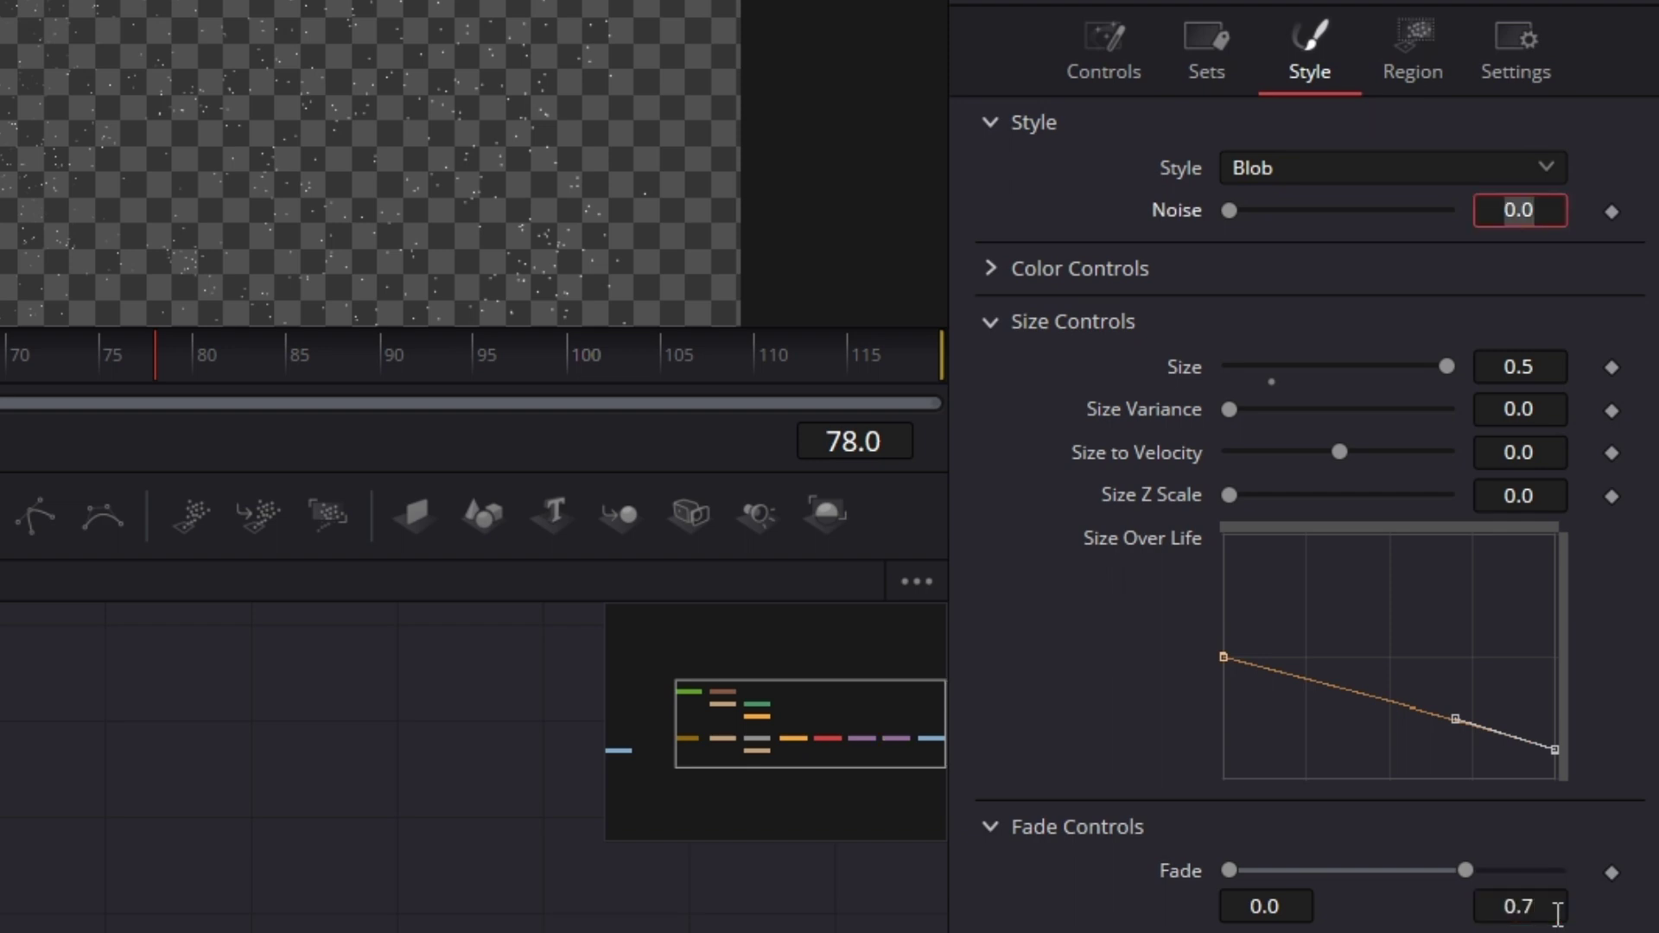
- Set pEmitter1's Number to 100 at frame 15 and keyframe it
click(1085, 45)
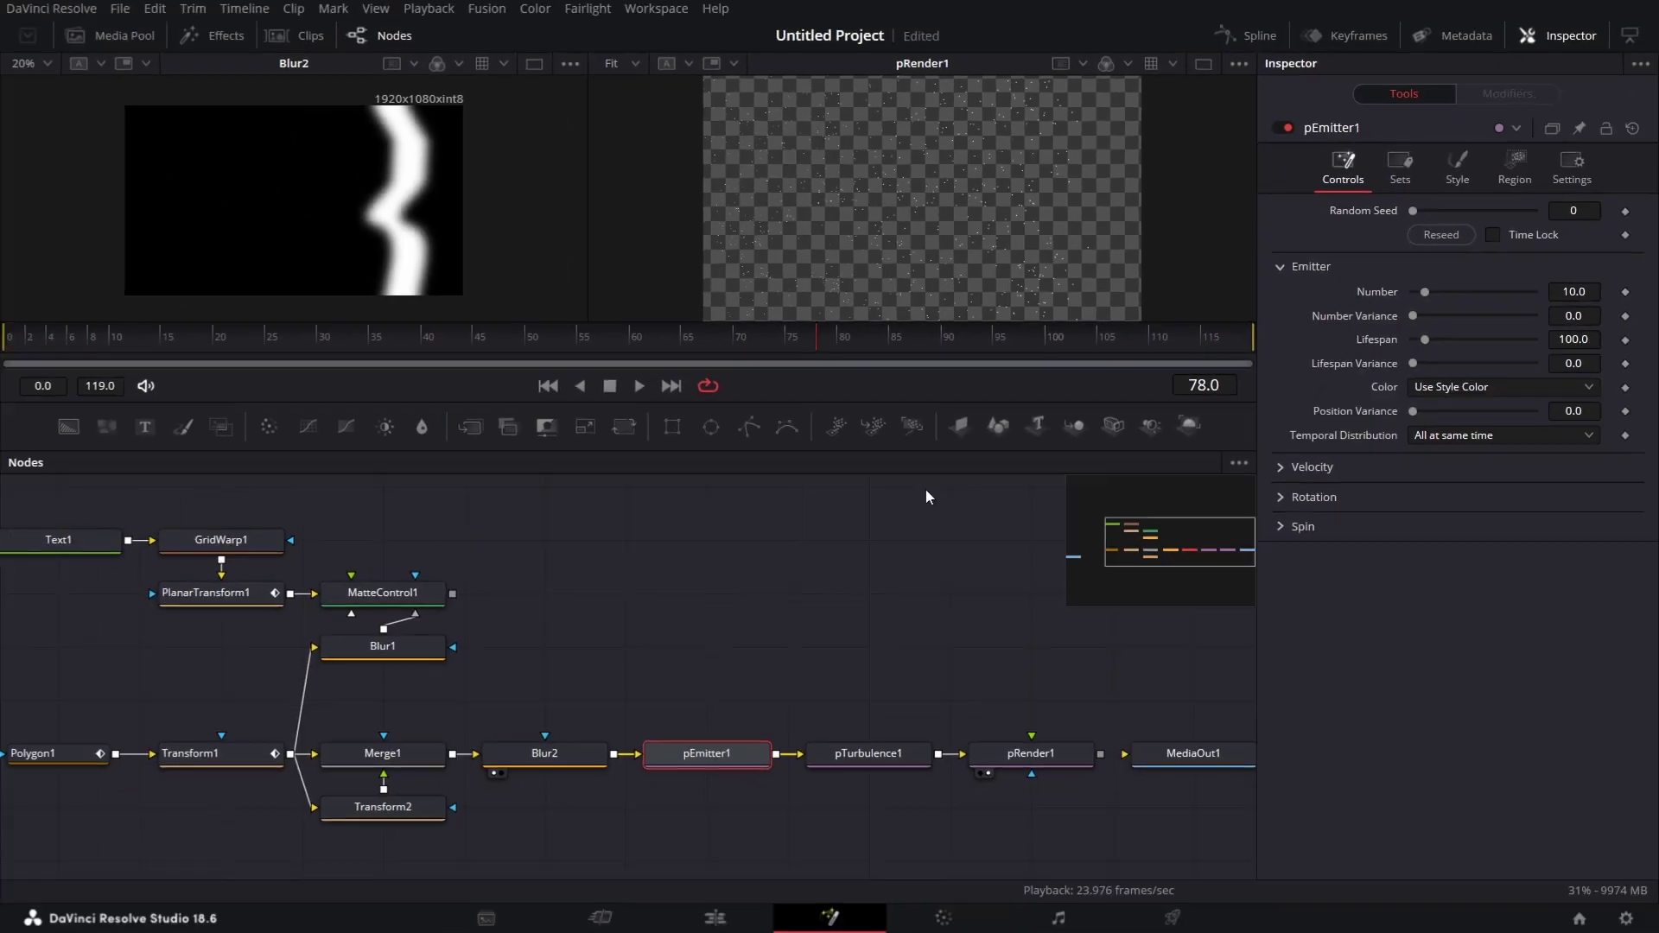
click(167, 348)
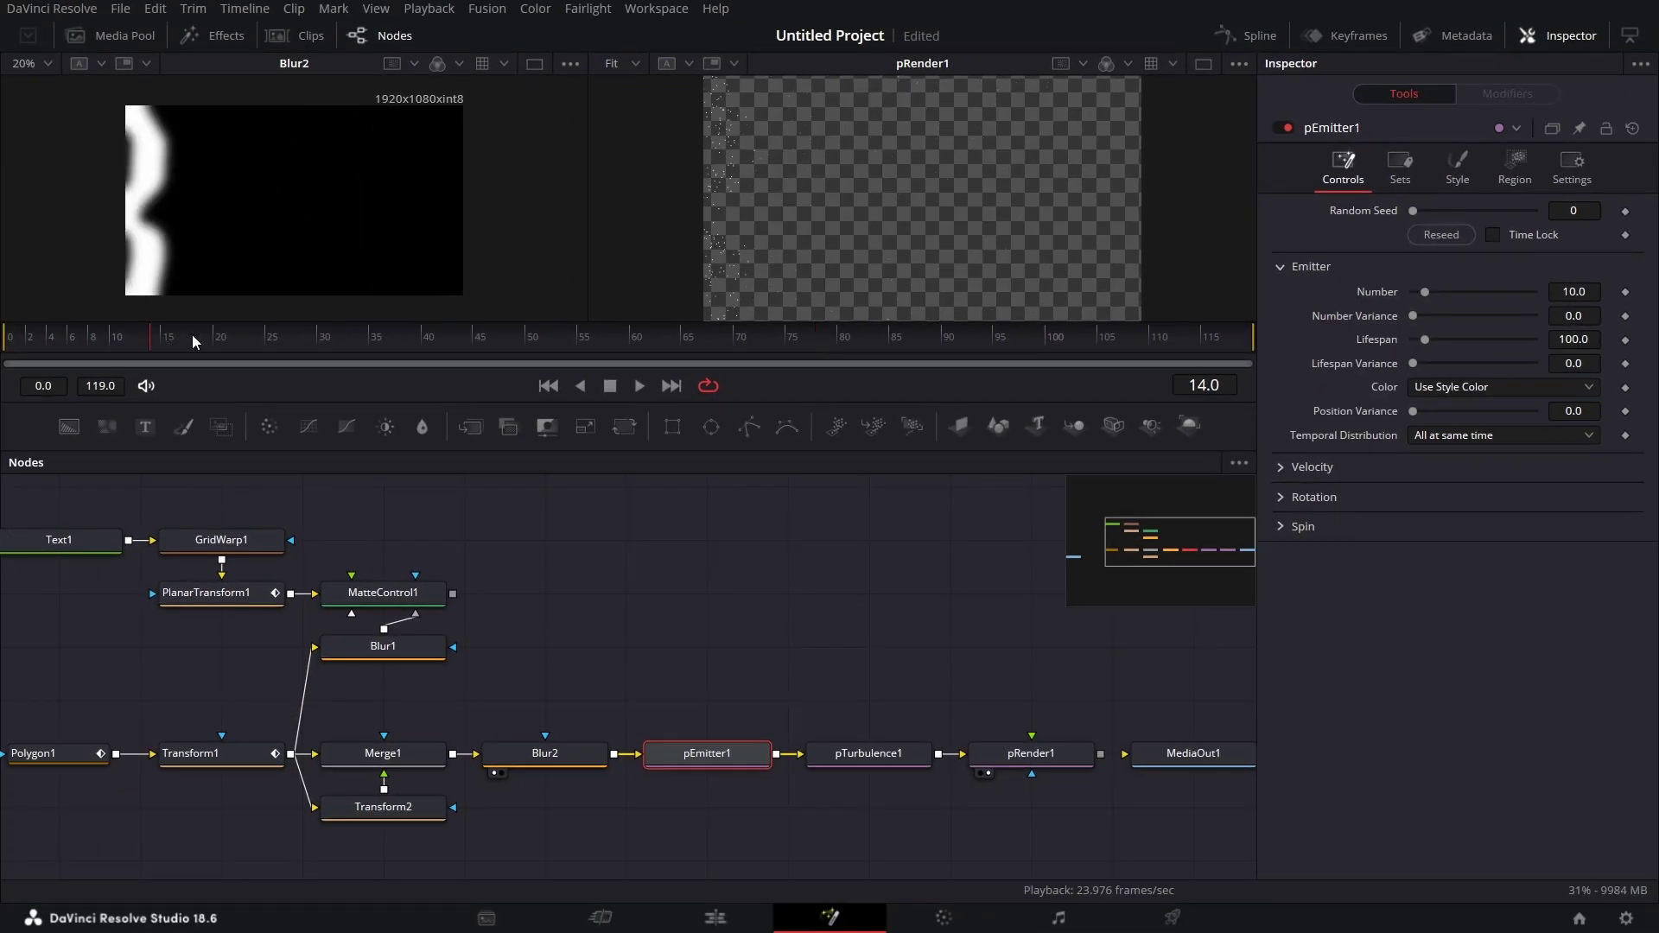
click(1598, 290)
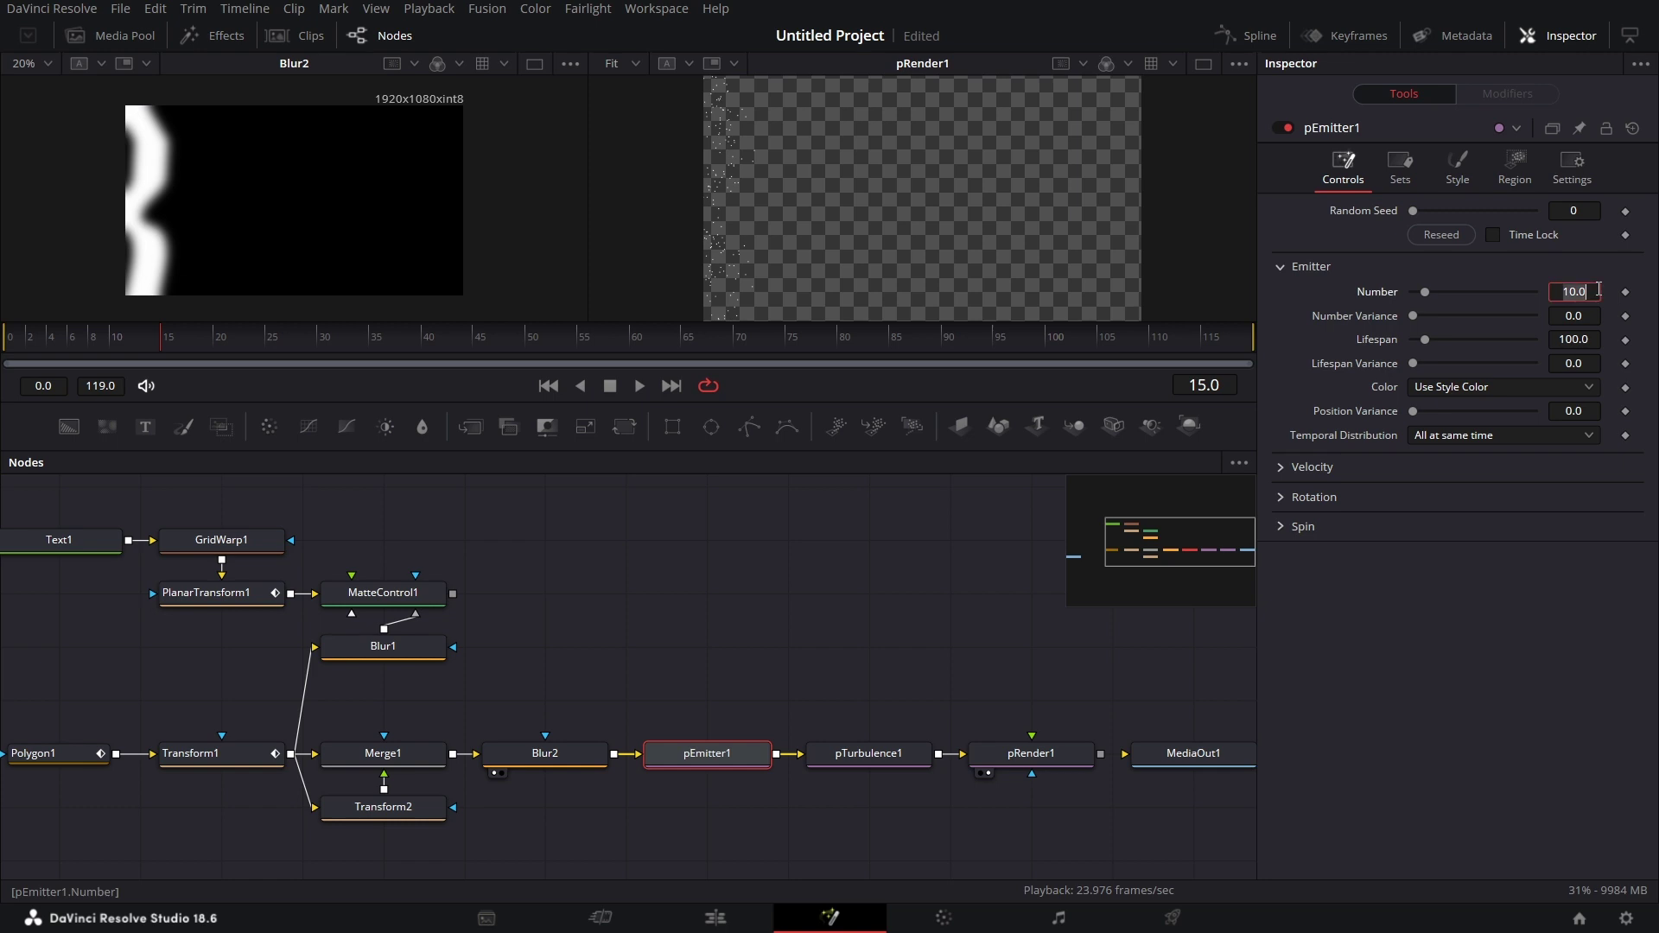
text(1)
click(1625, 293)
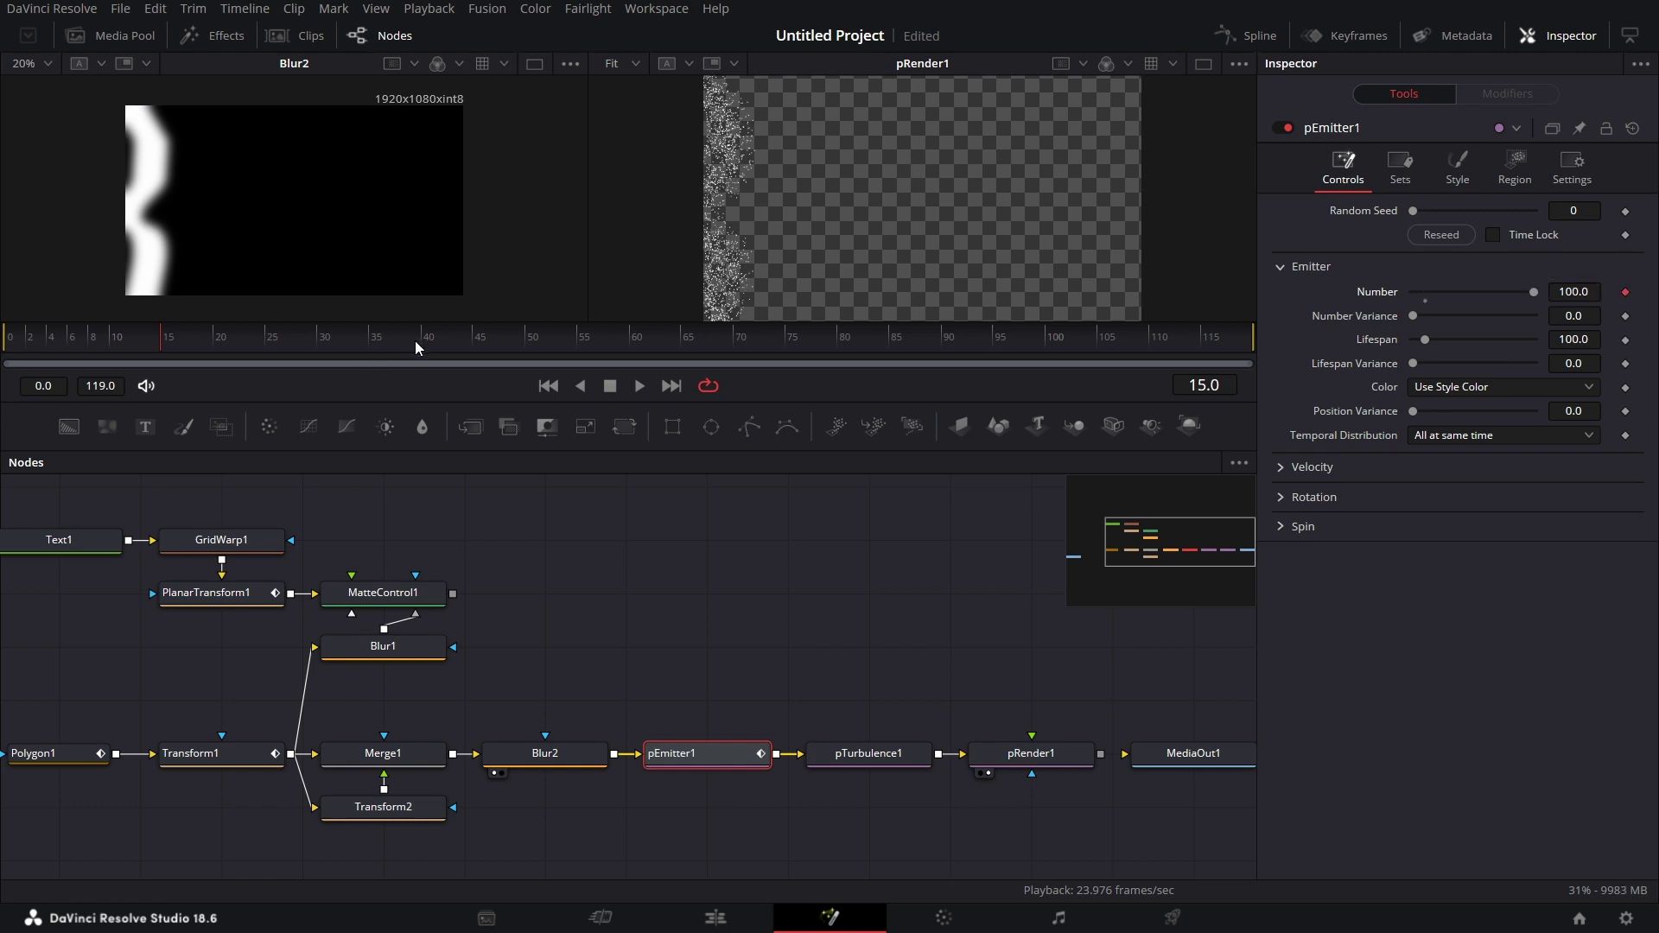
- Keyframe pEmitter1's Number to 1000 at frame 45
click(475, 337)
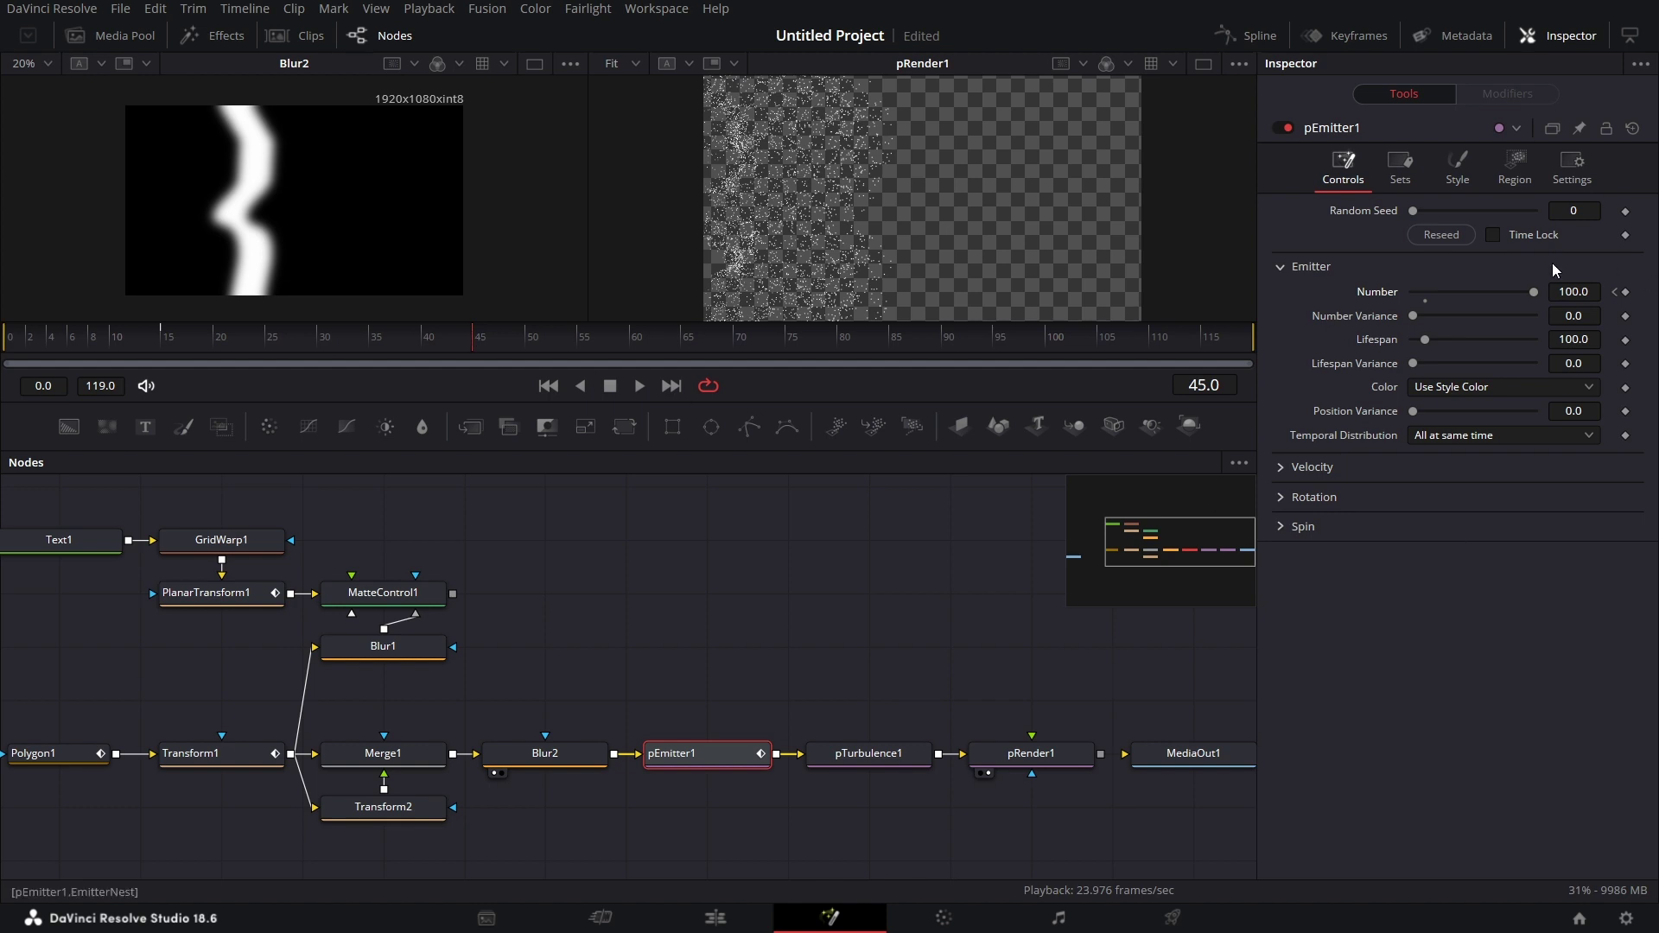
click(1599, 290)
text(0)
key(Tab)
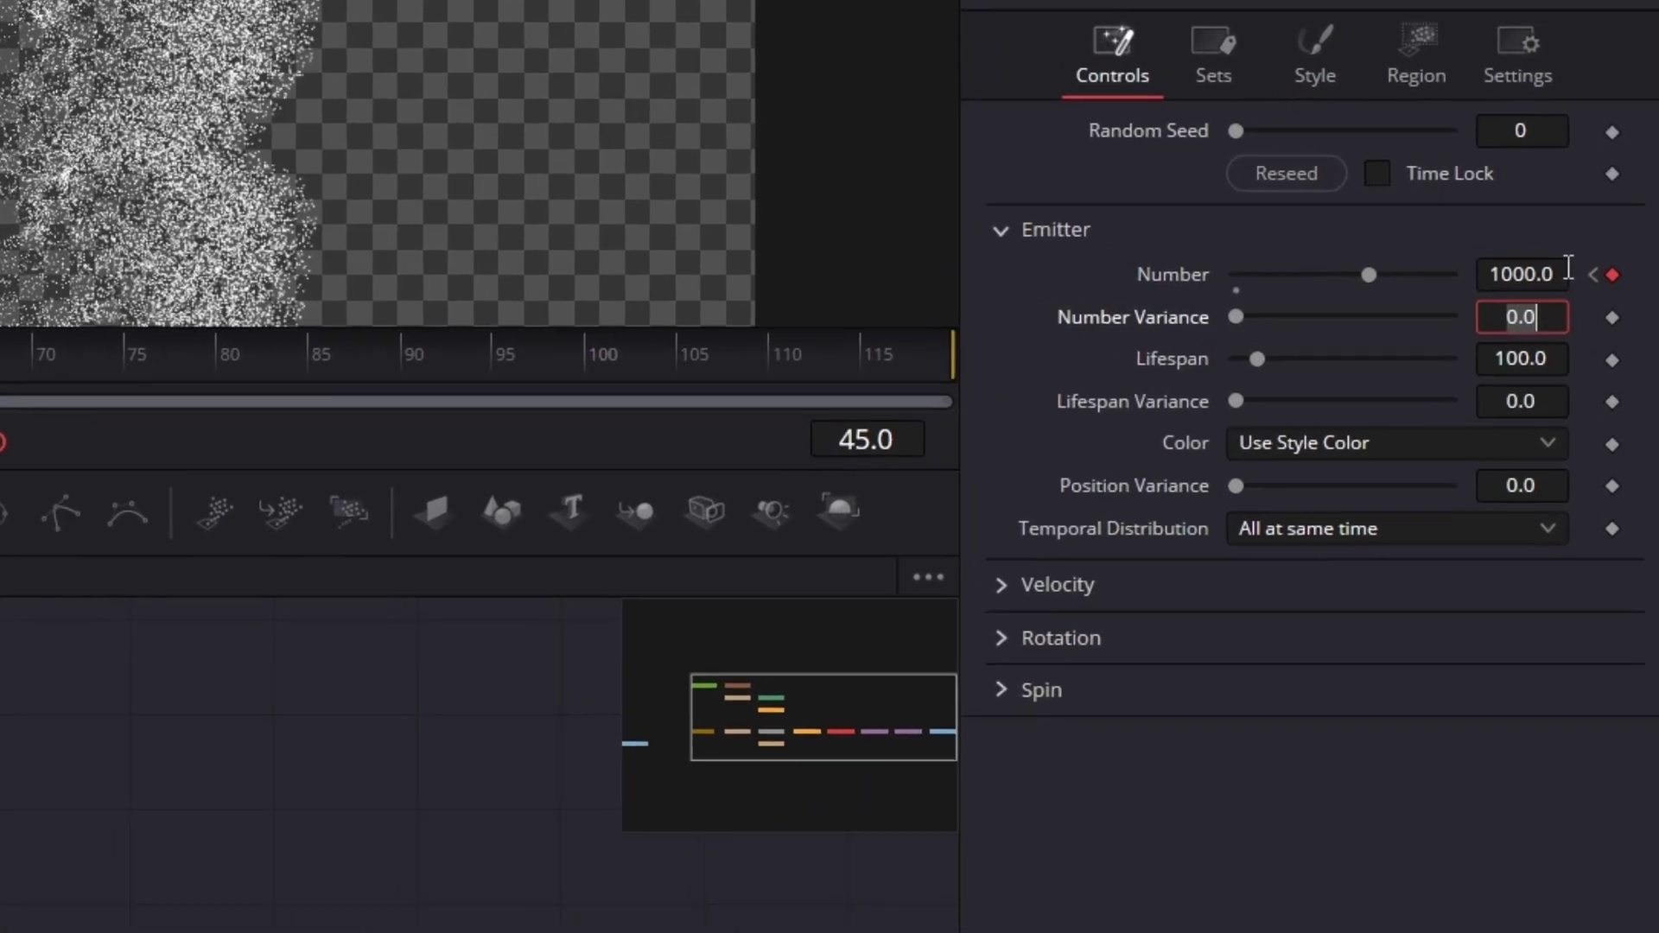
- Set pEmitter1's Temporal Distribution to Randomly distributed, its Velocity to 0.065 and its Velocity Variance to 0.1
click(1336, 533)
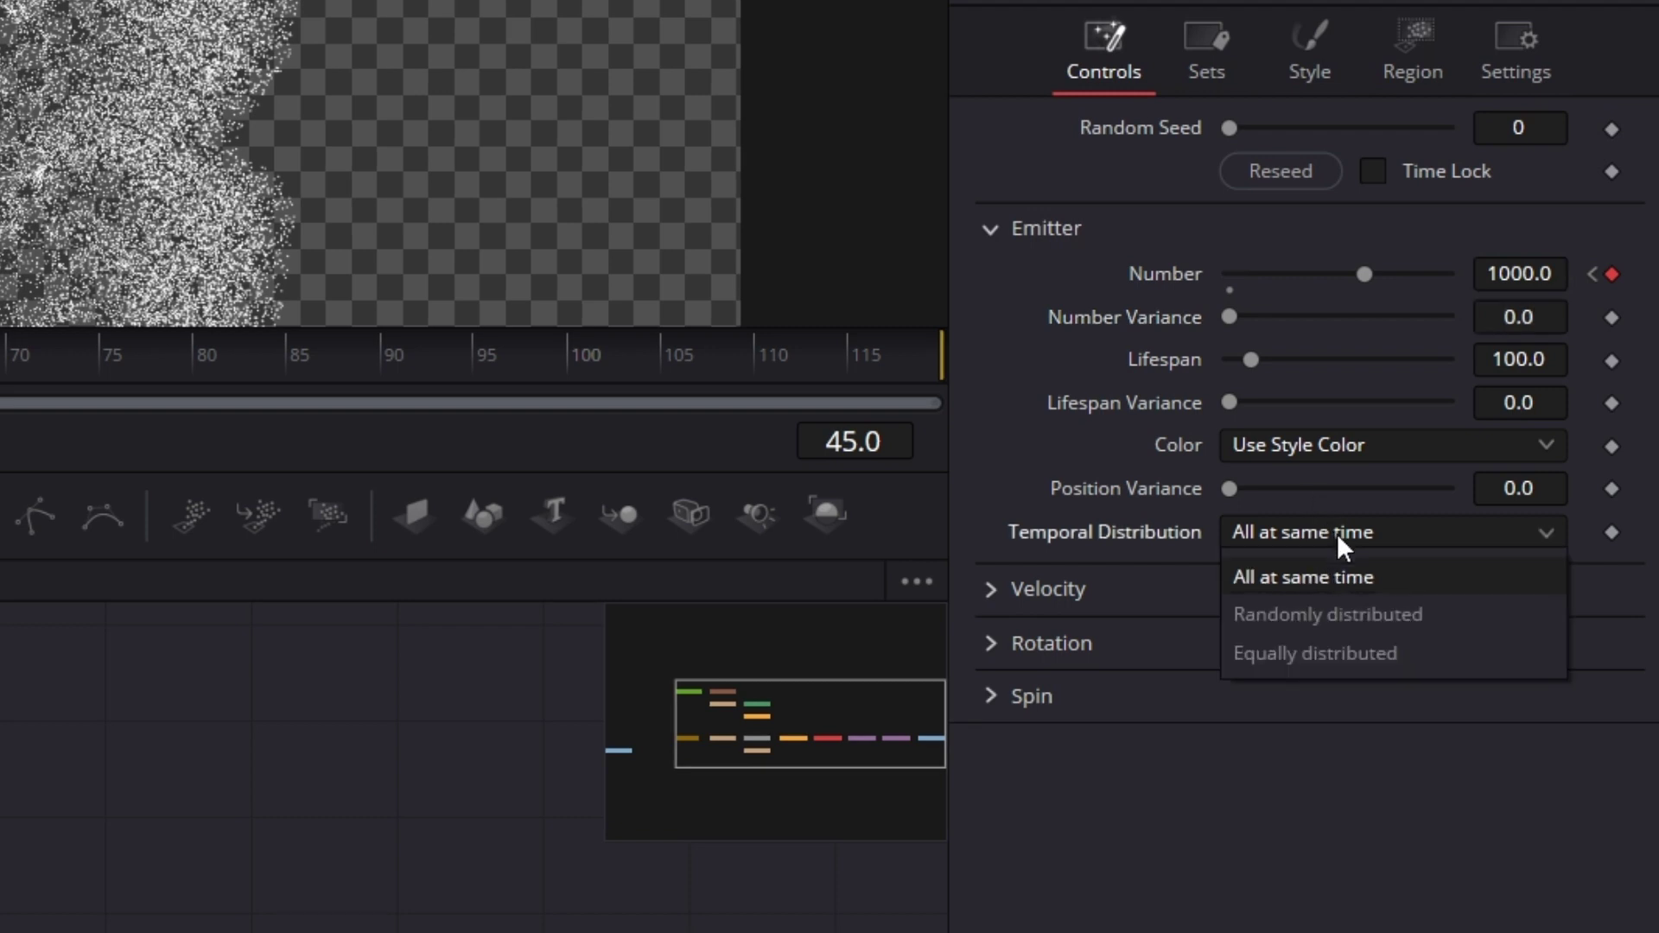
click(1350, 629)
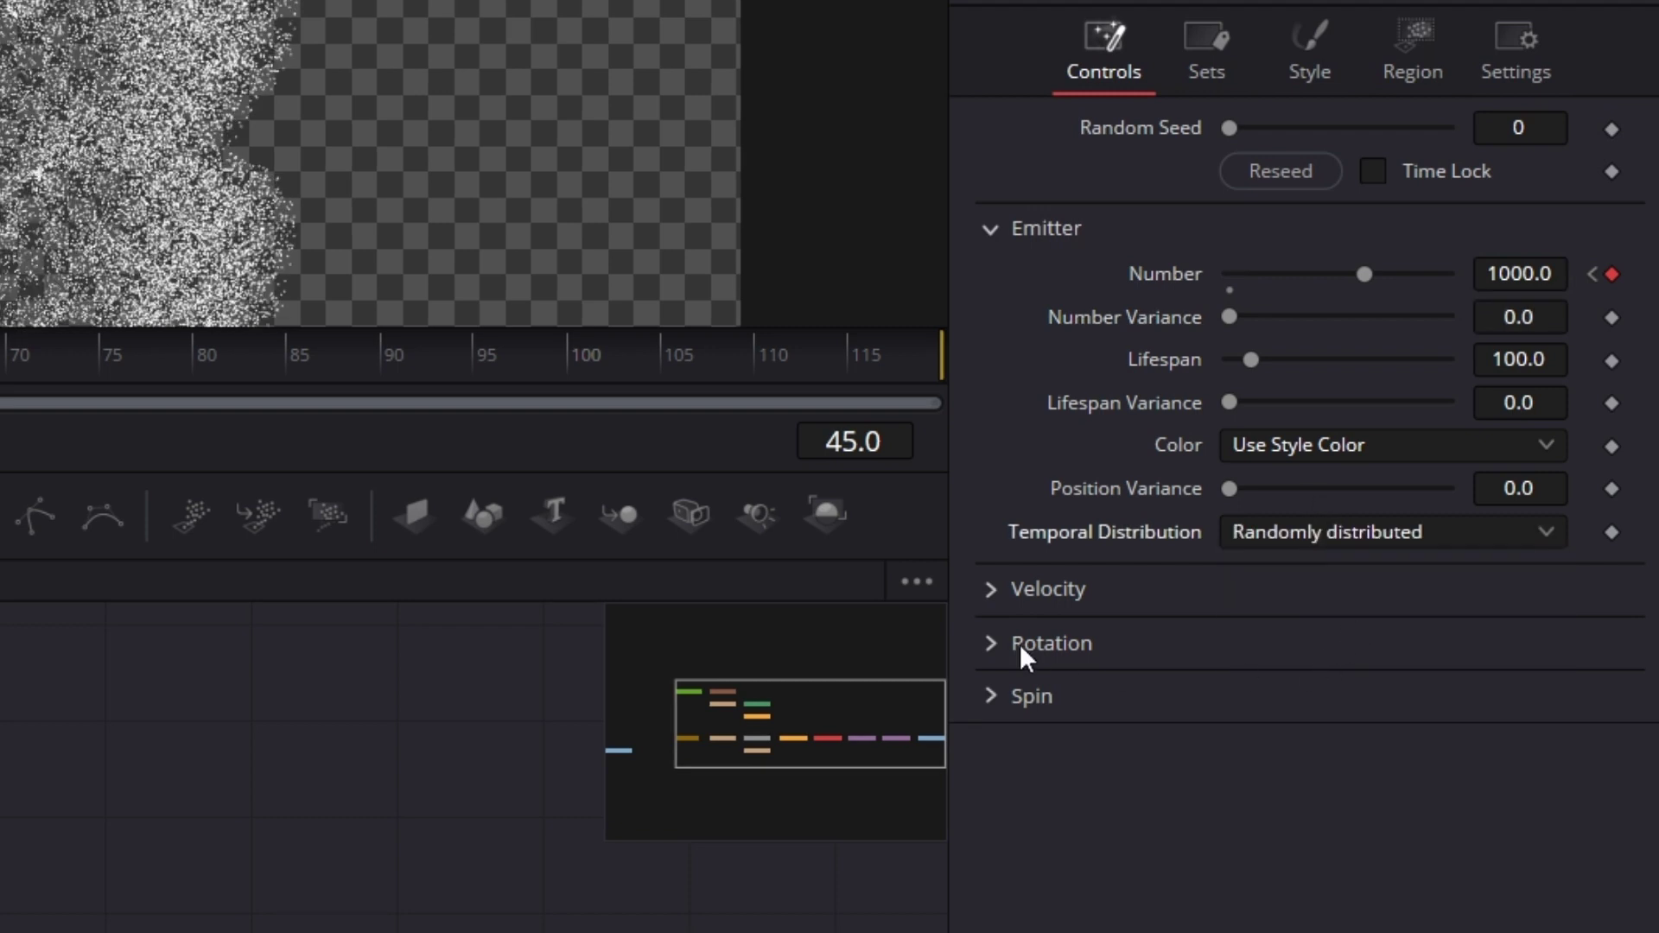
click(992, 589)
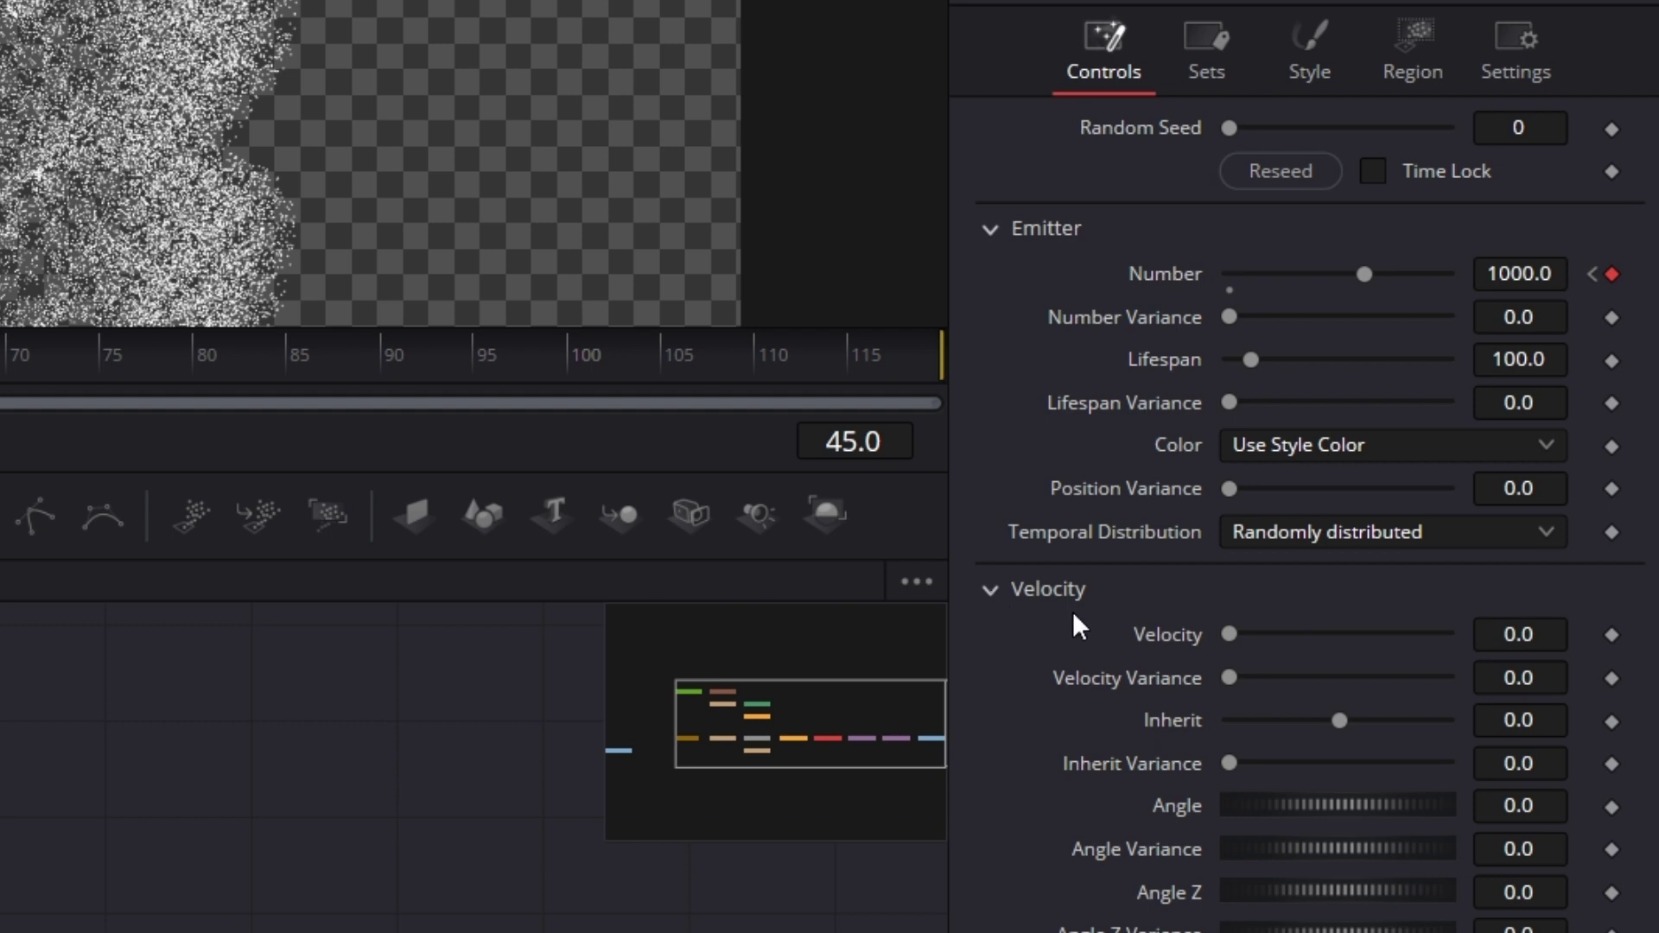
click(1542, 636)
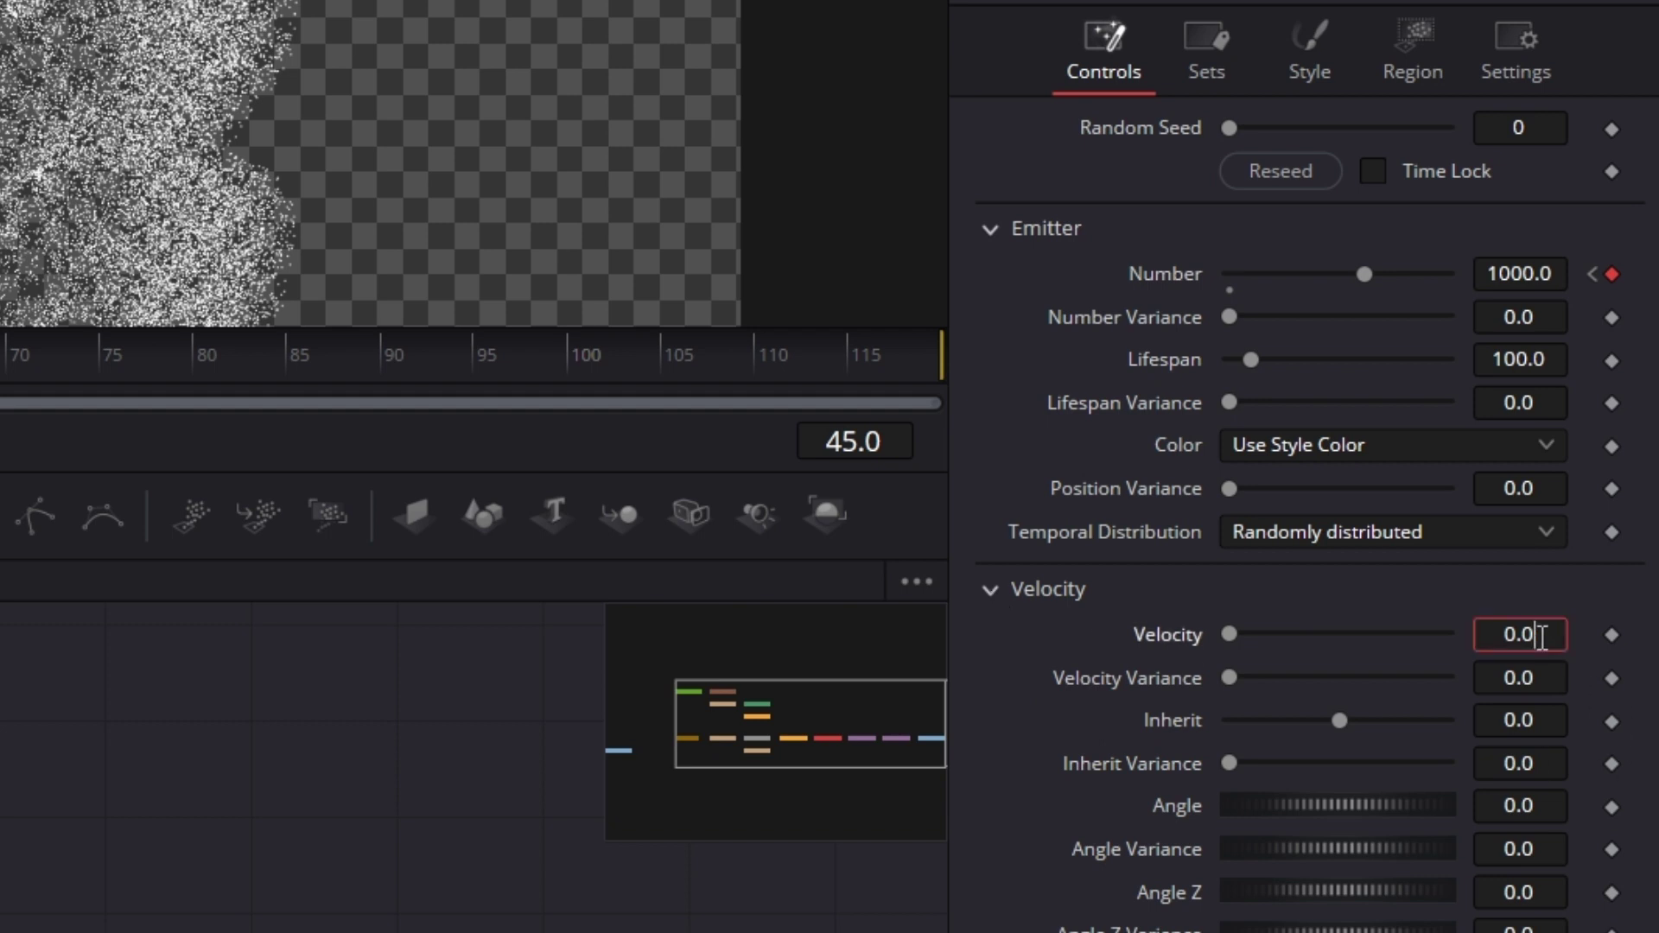
text(65)
key(Tab)
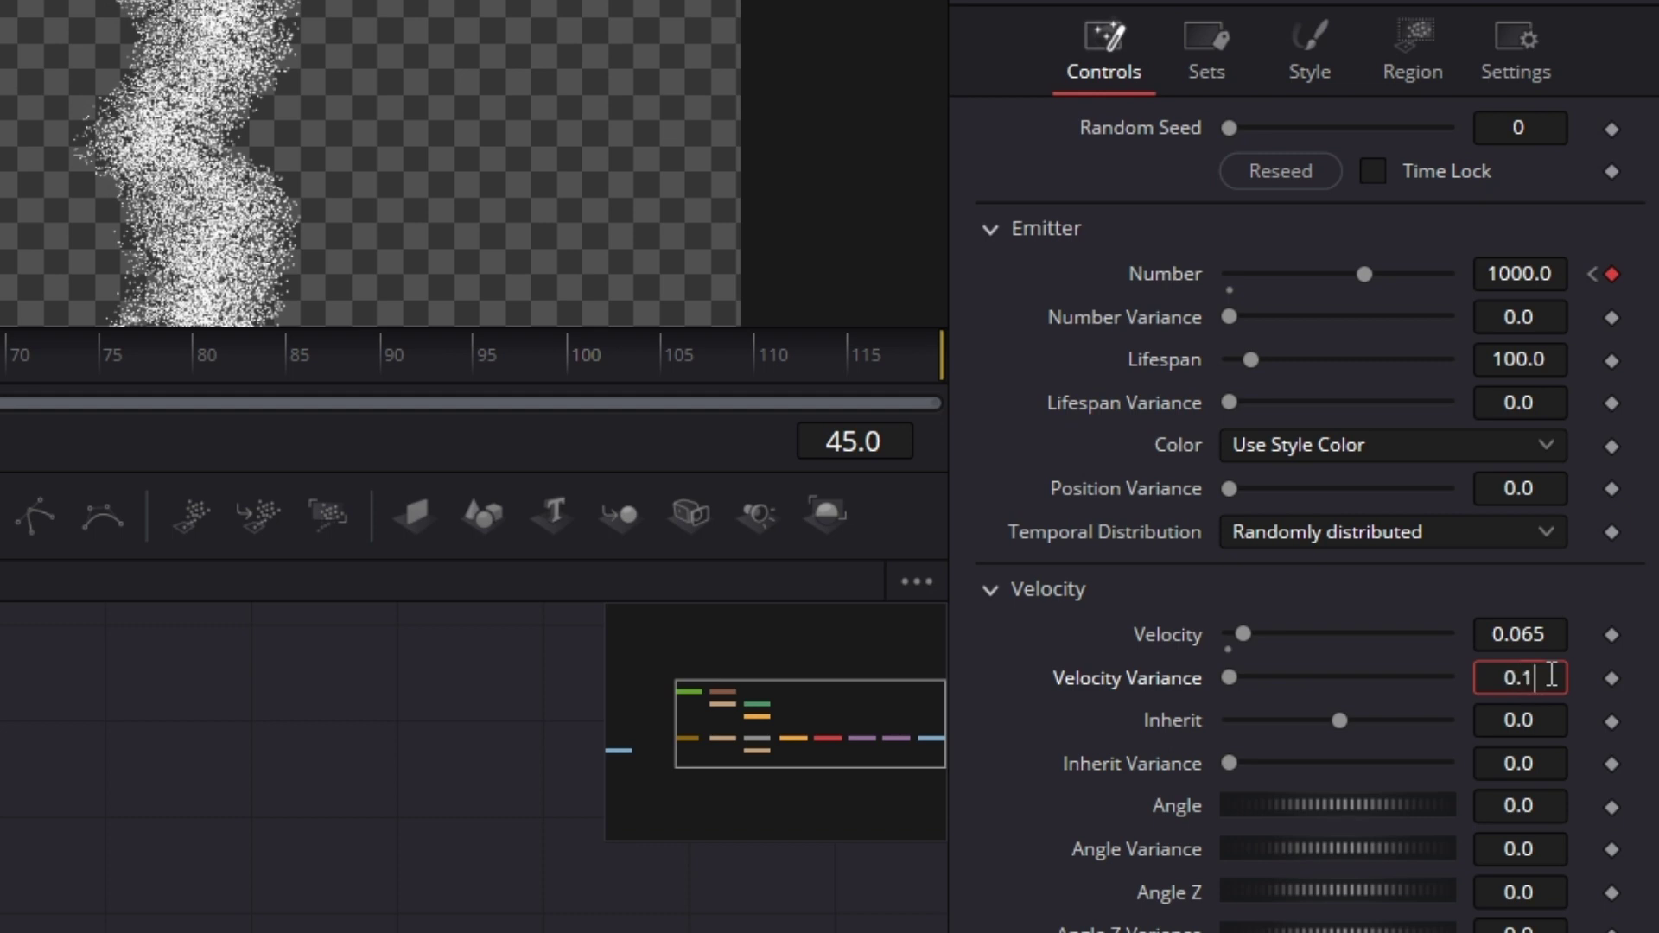
key(Tab)
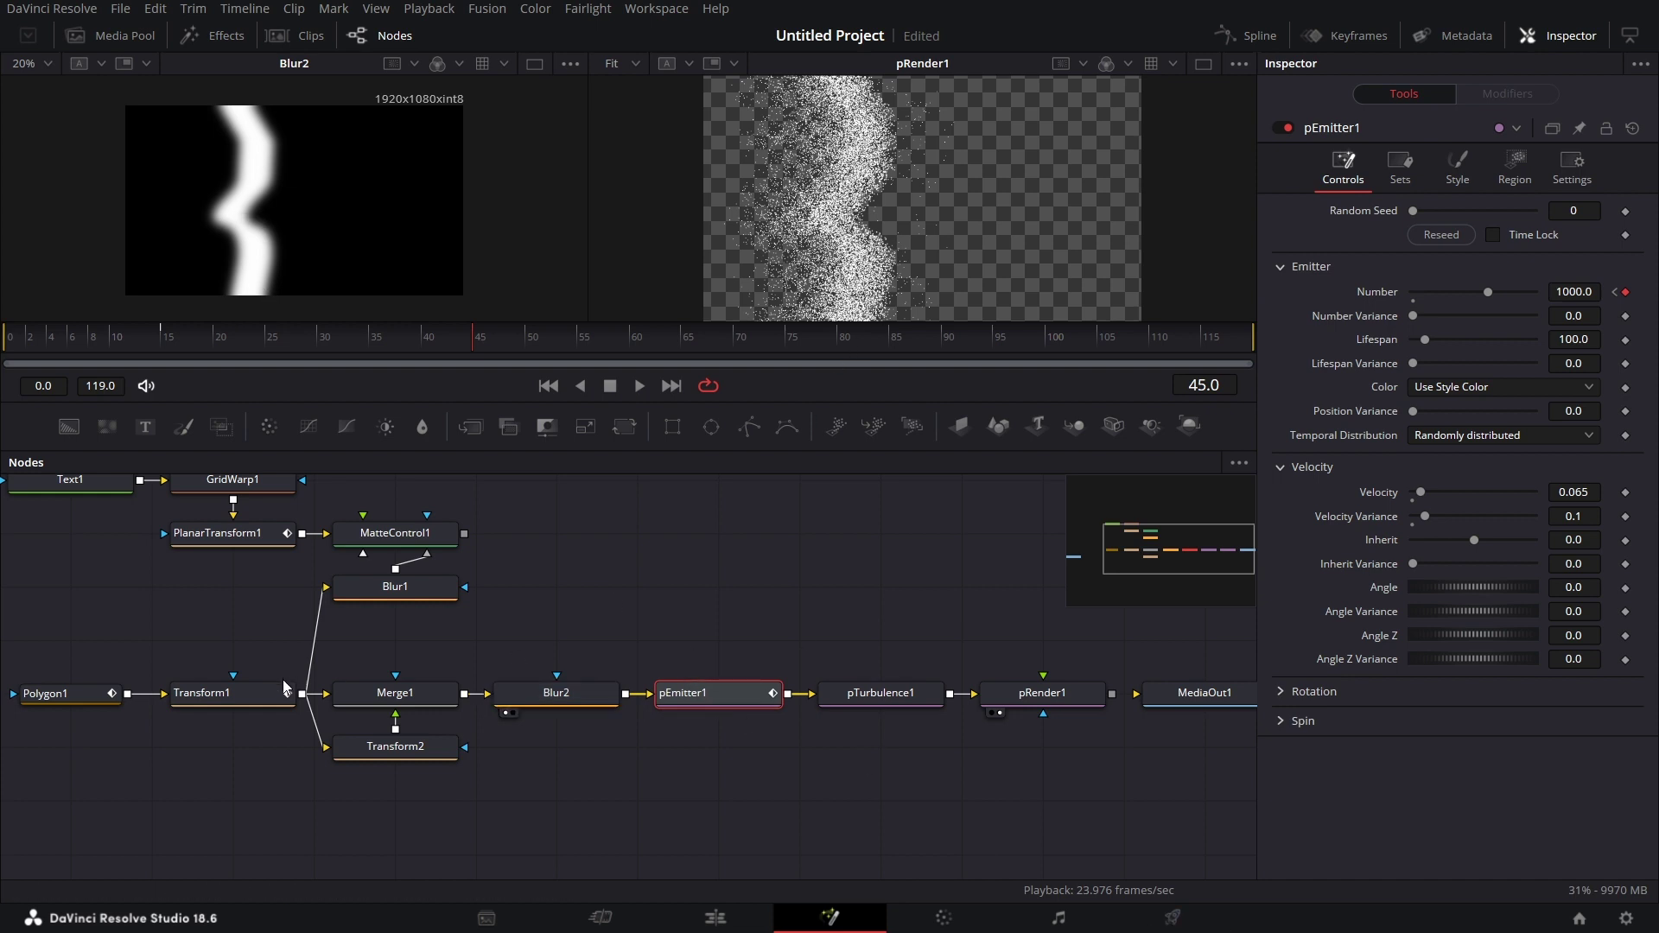
- Show MediaIn1 in the first viewer and move its node beneath the mask and particle chain
drag(70, 647, 734, 581)
drag(740, 860, 515, 799)
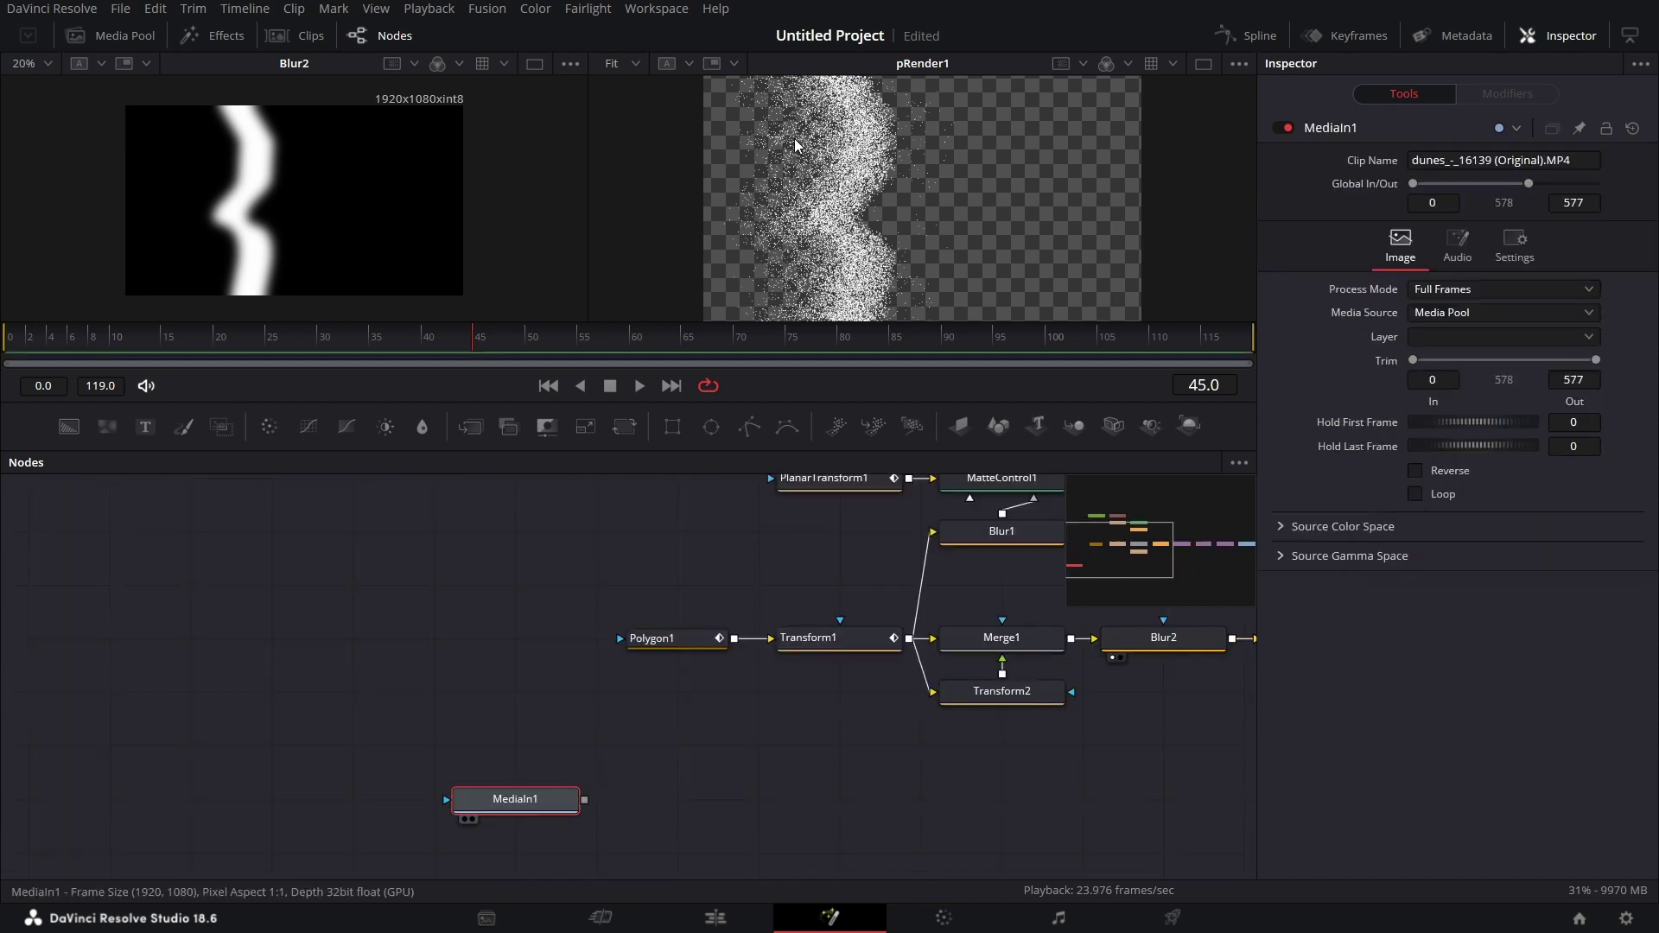
key(1)
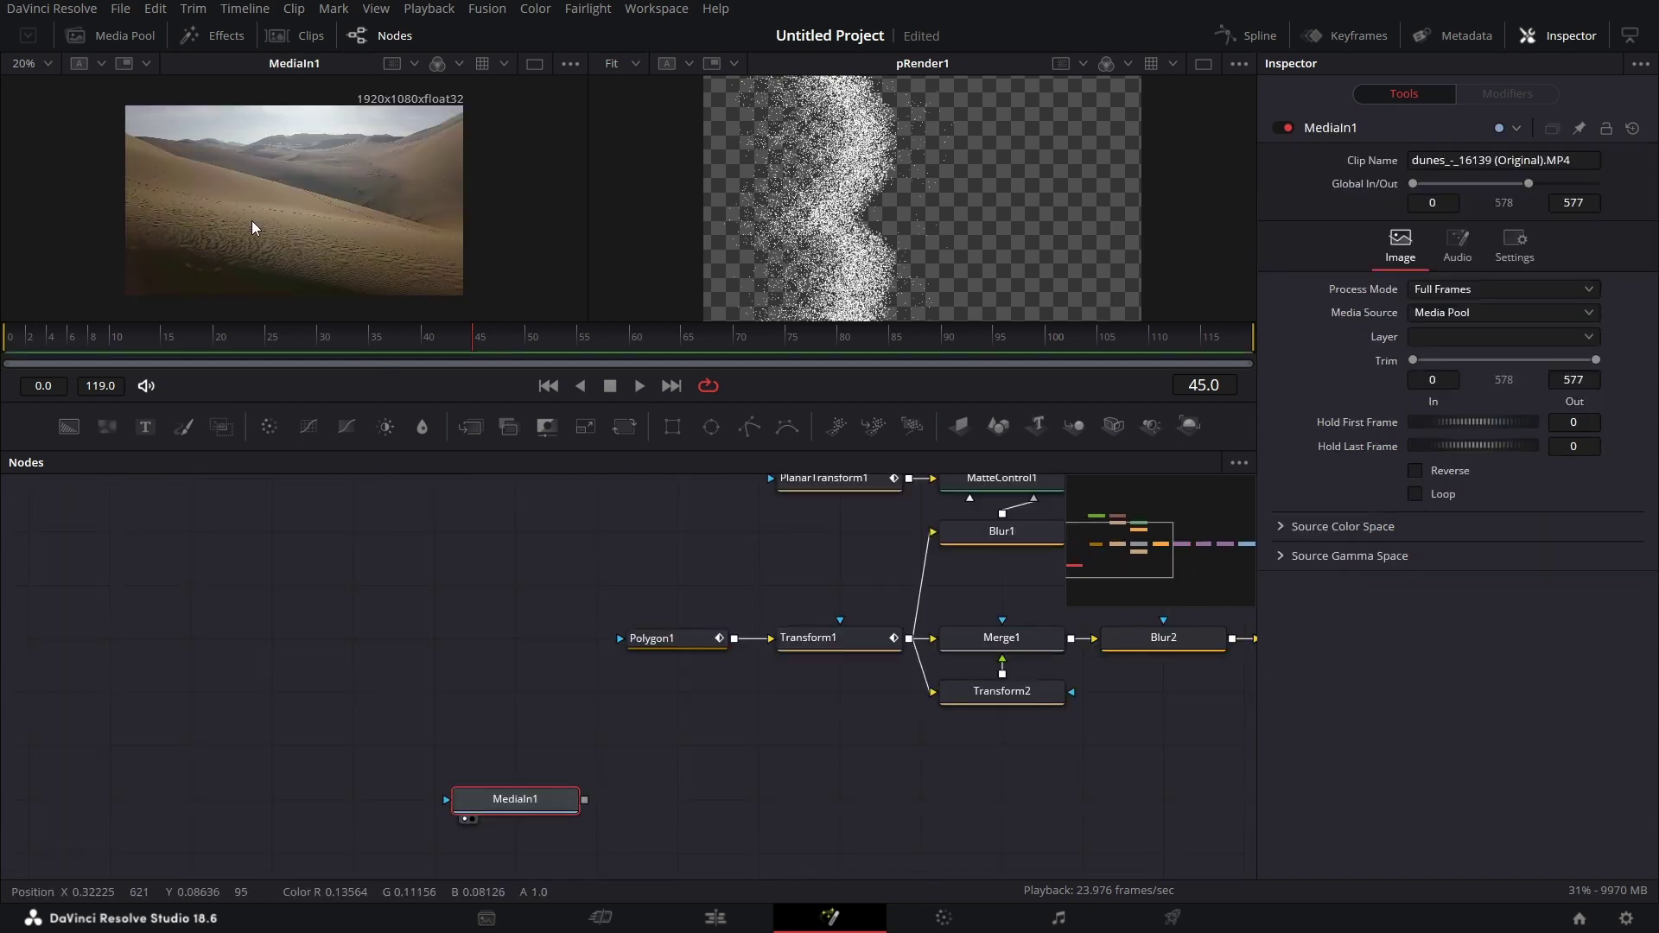
drag(815, 788, 274, 756)
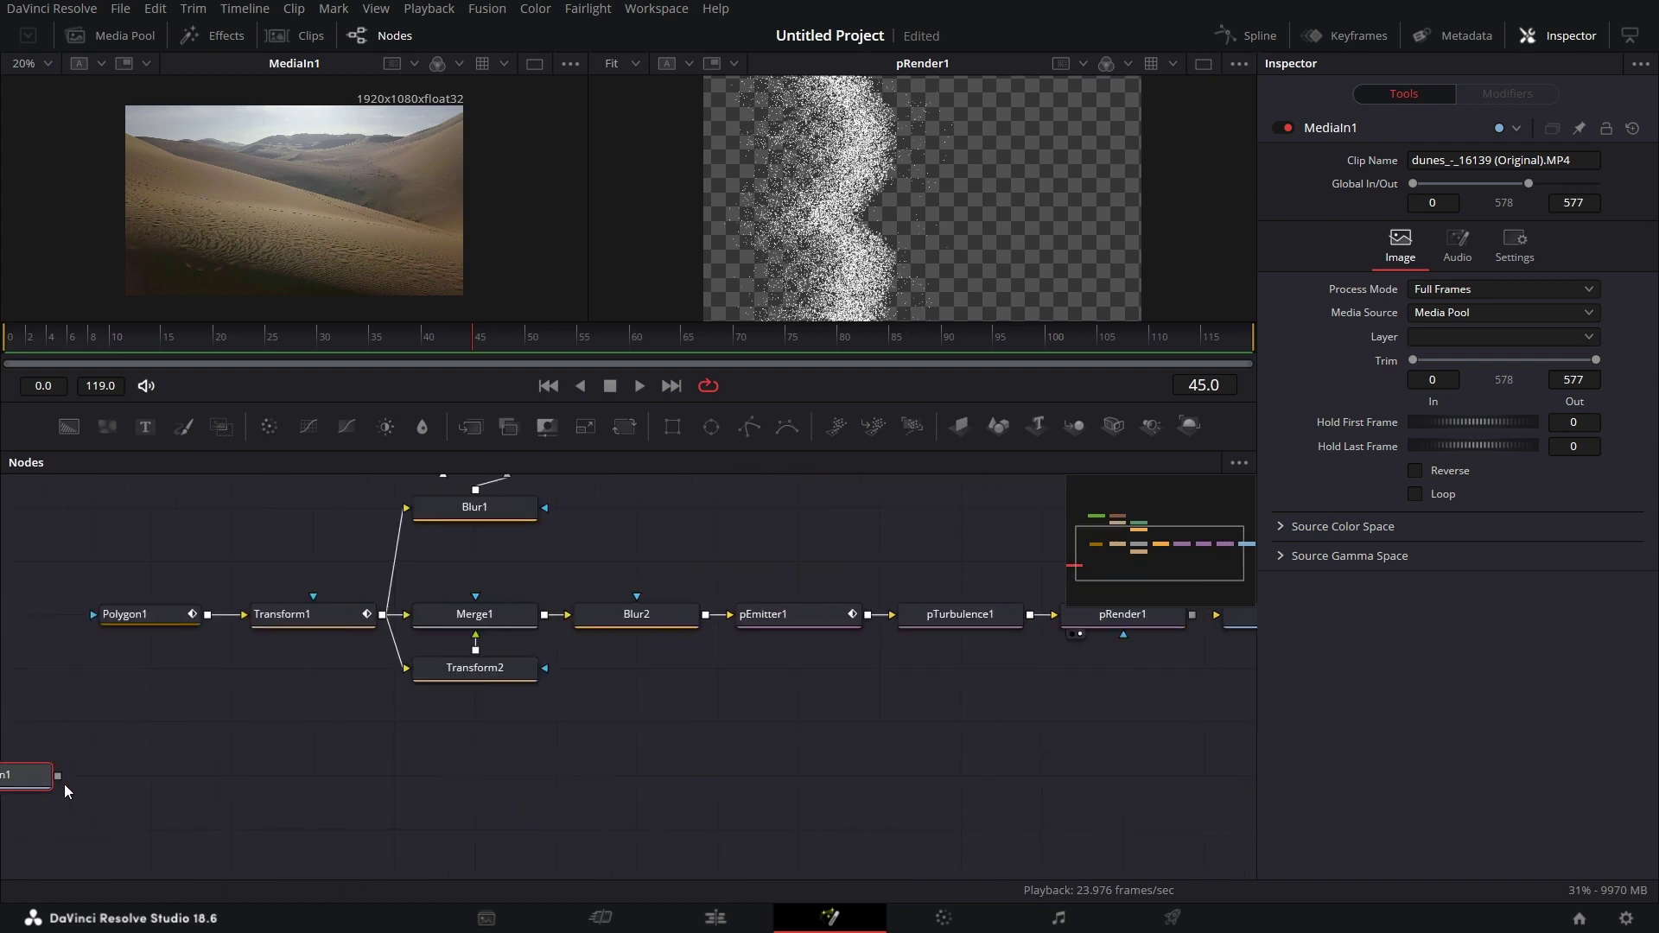
drag(11, 775, 571, 775)
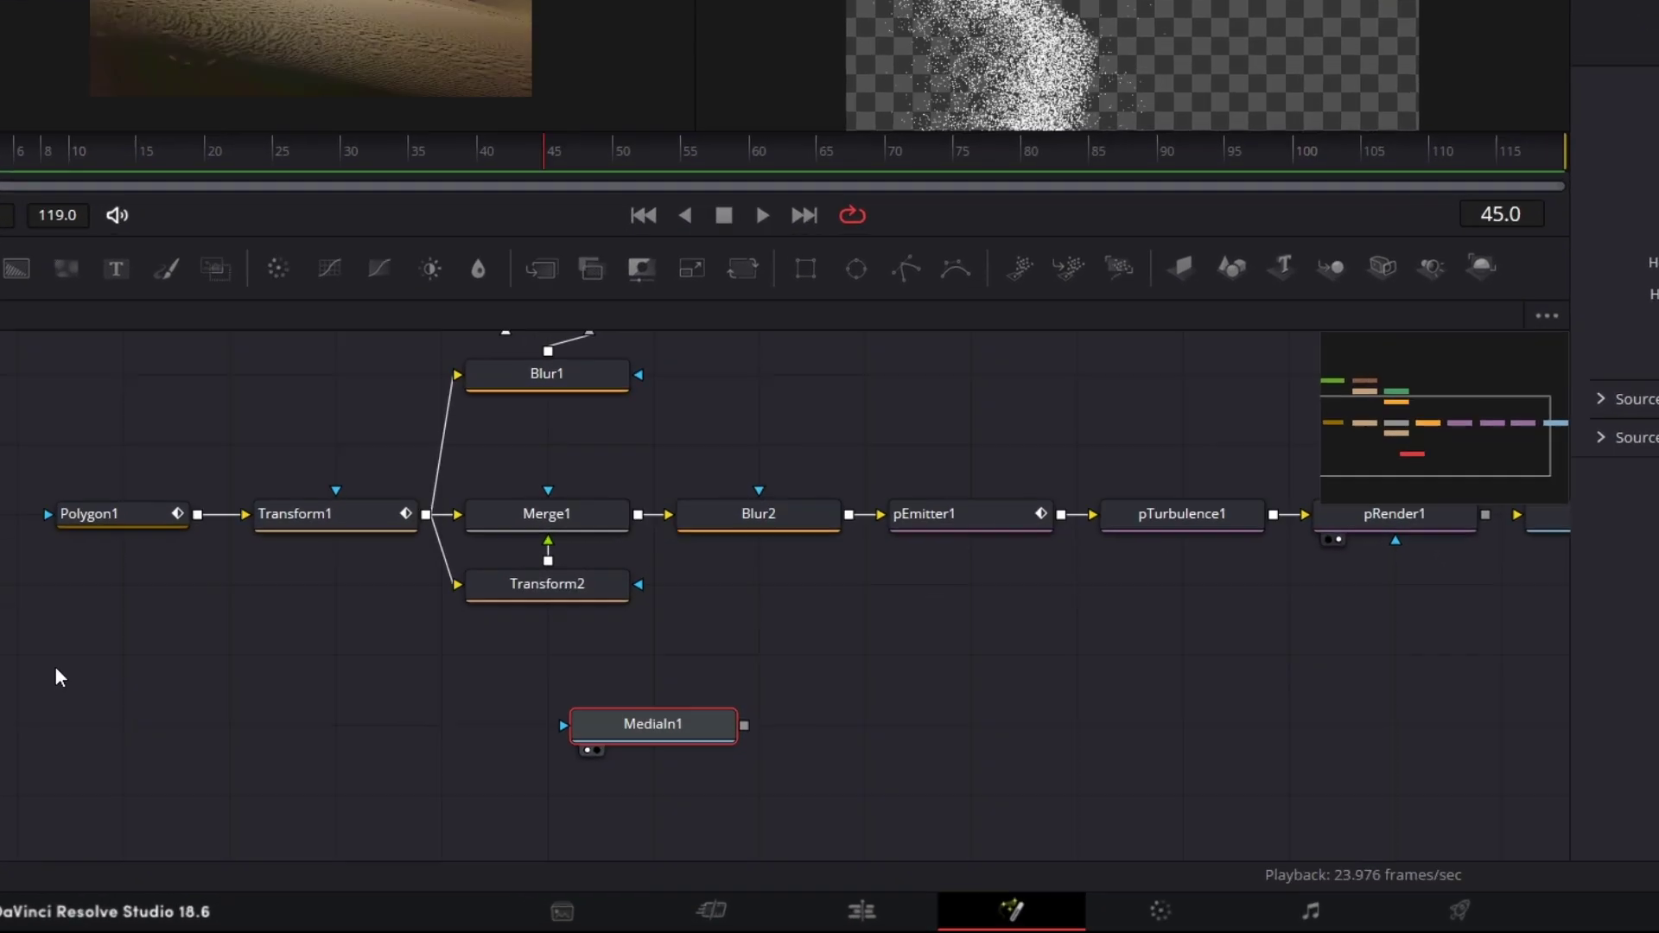
- Shift Polygon1, Transform1, Merge1 and Transform2 leftward in the node graph to open a gap before Blur2
drag(78, 739, 668, 613)
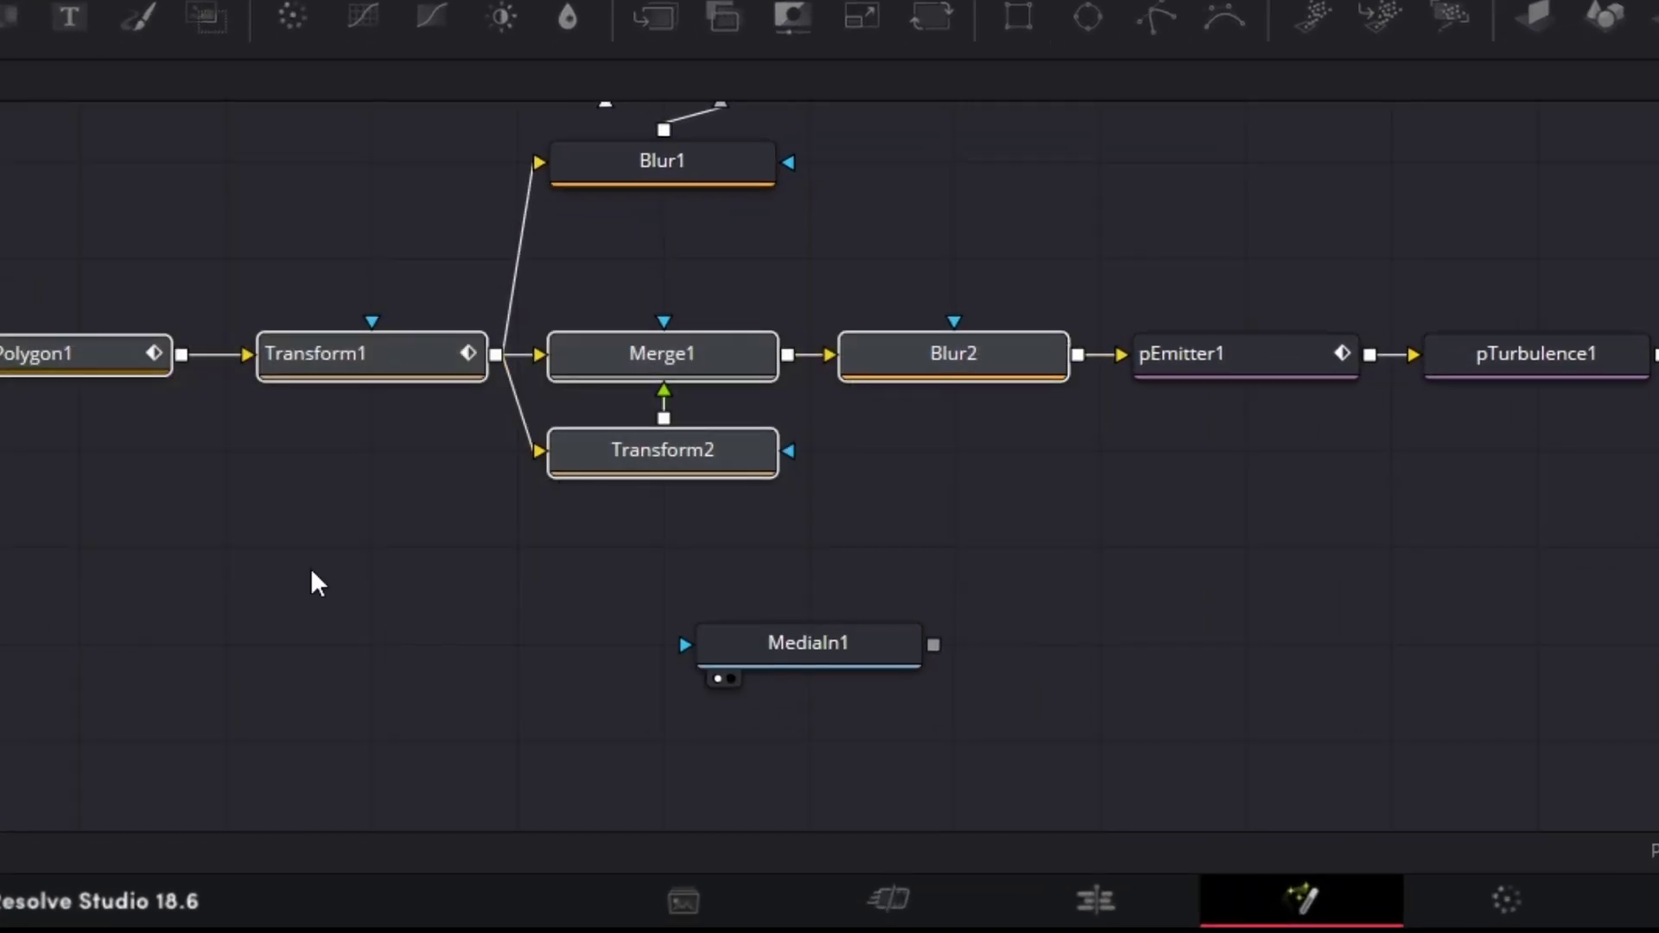
drag(2, 528, 413, 385)
click(1218, 527)
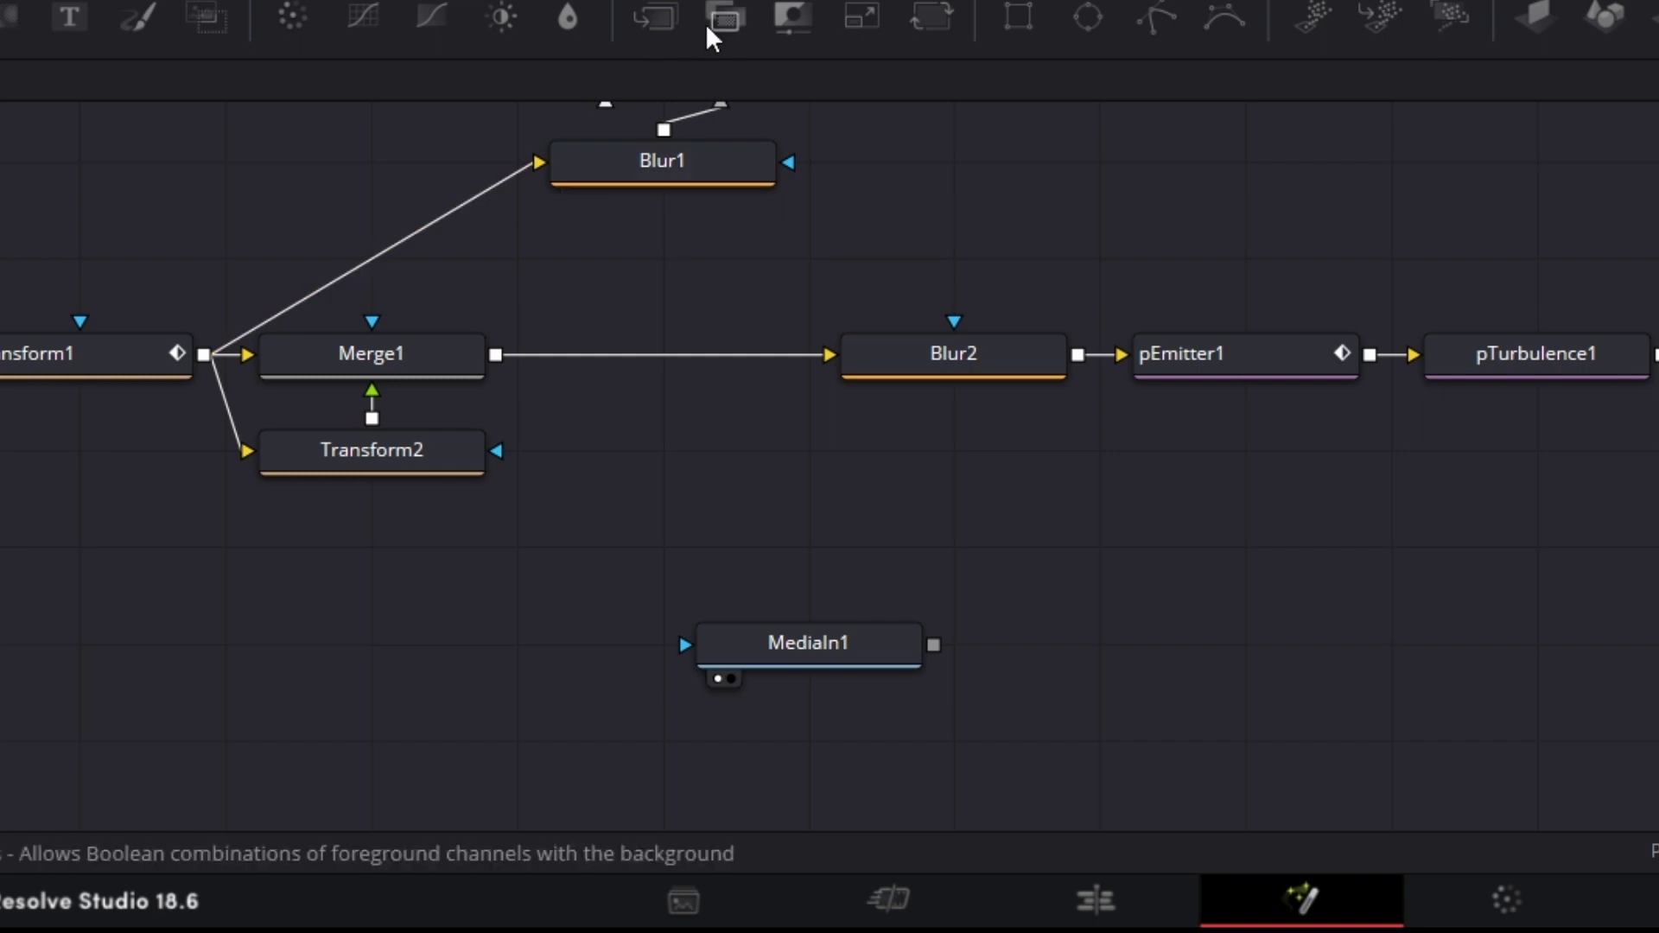
- Add a Matte Control node with MediaIn1 as its Background and Blur2 as its Garbage Matte, rearranging both source nodes around it
drag(790, 25, 819, 579)
drag(934, 646, 688, 548)
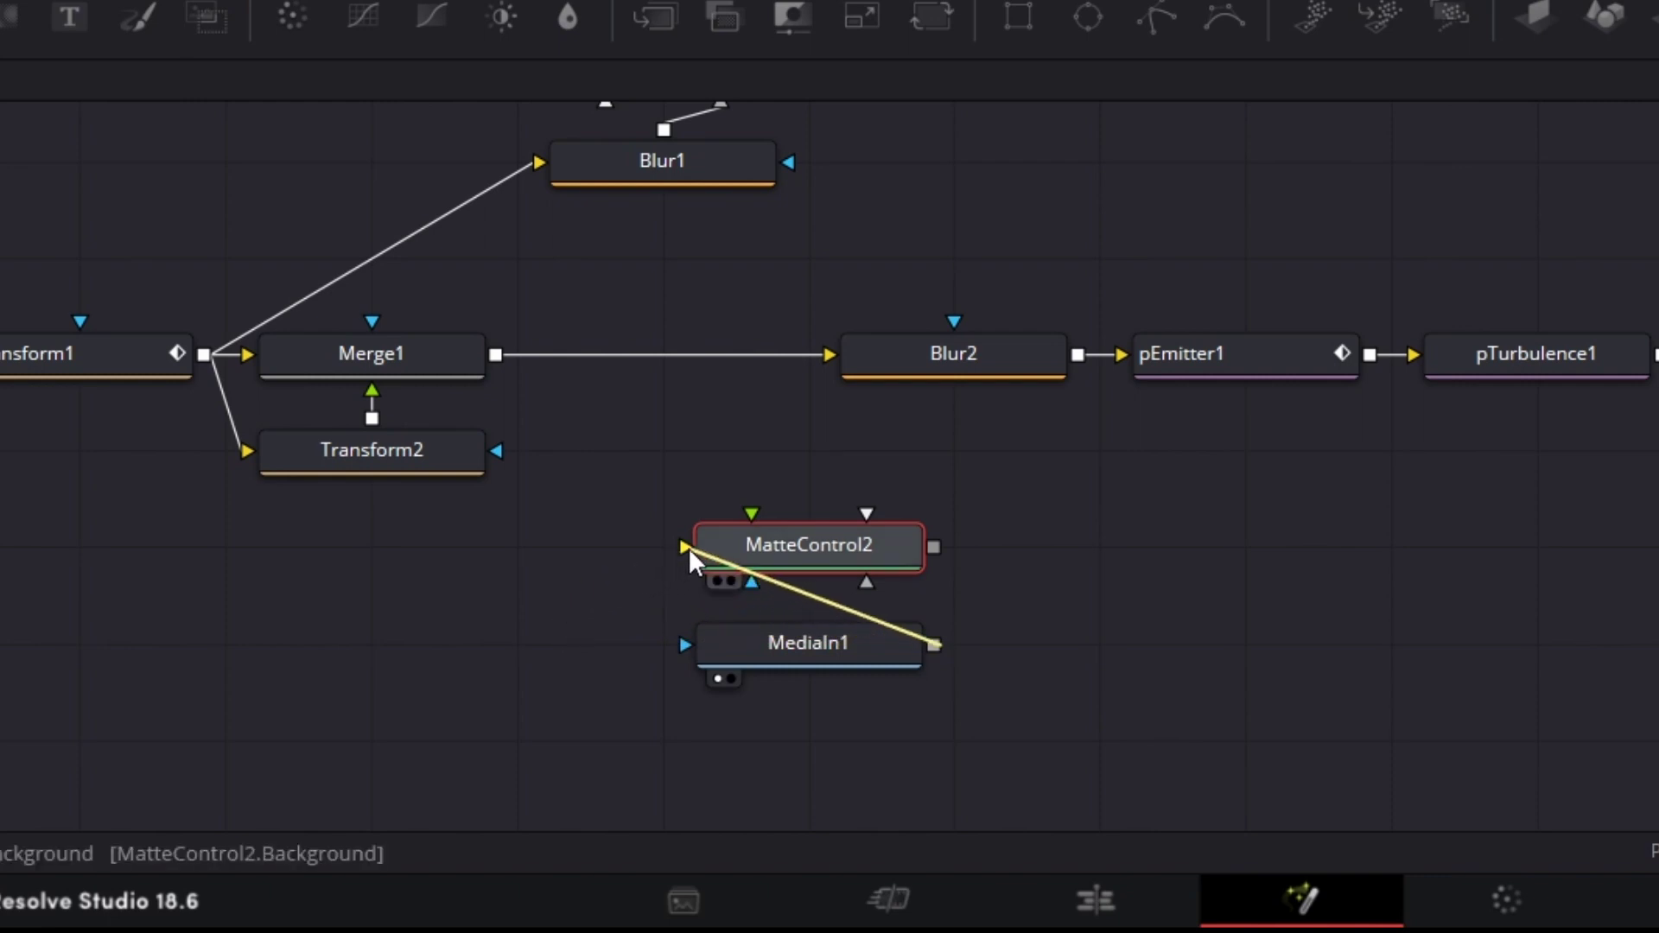
drag(770, 666, 431, 704)
drag(994, 363, 638, 400)
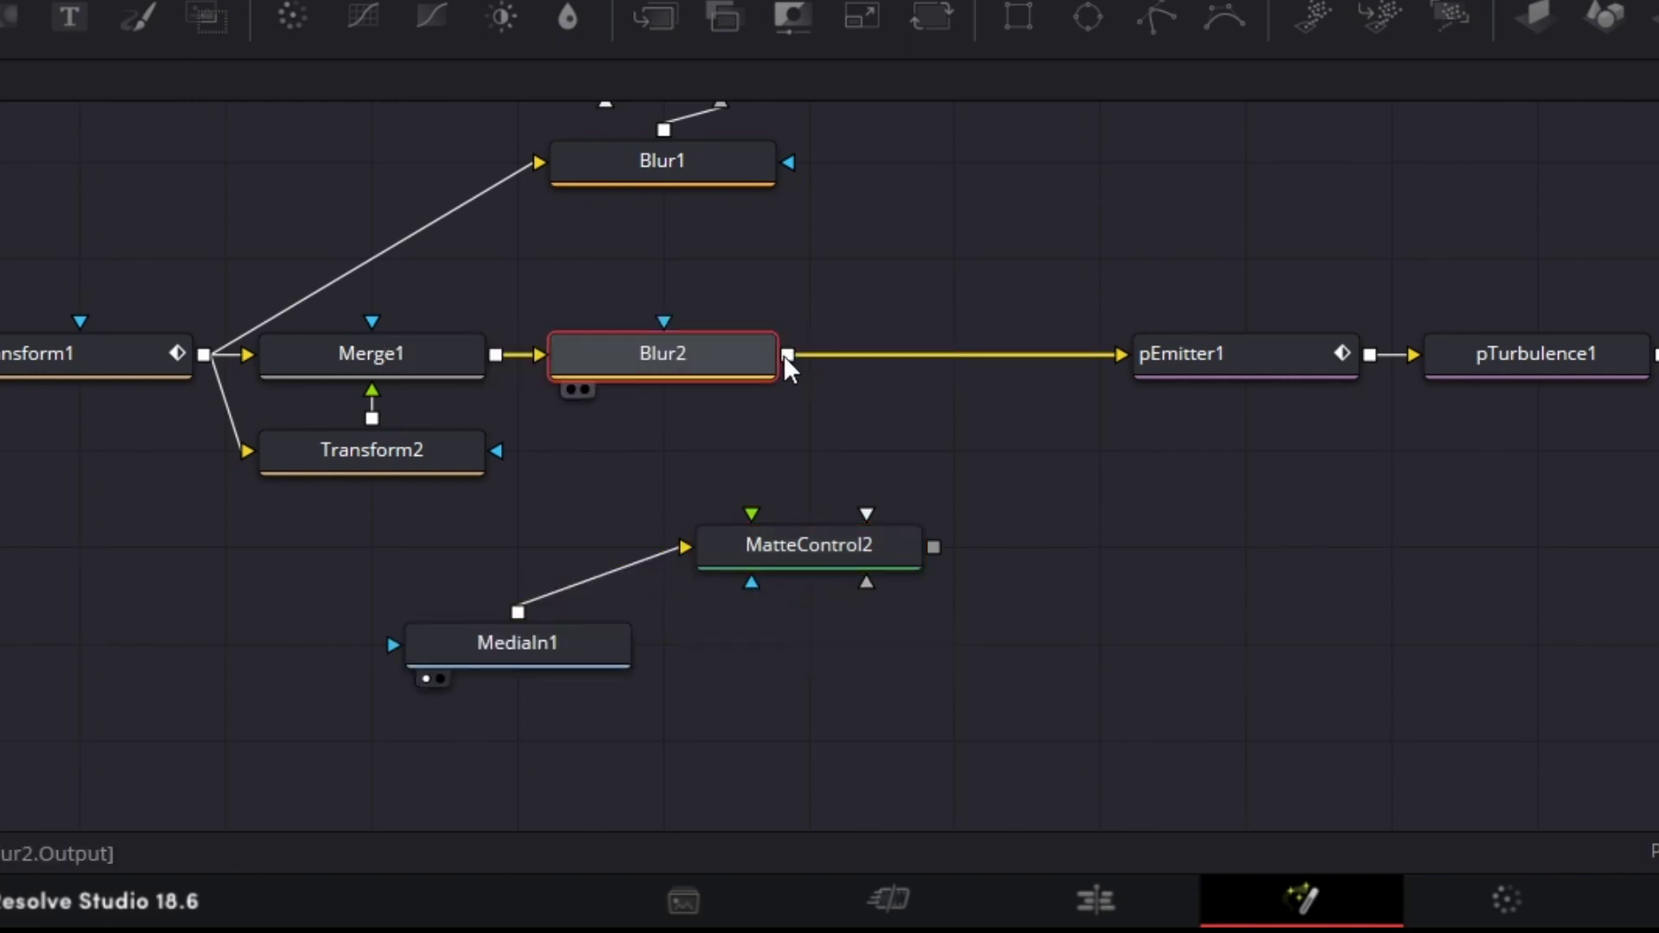
drag(788, 355, 837, 544)
click(959, 639)
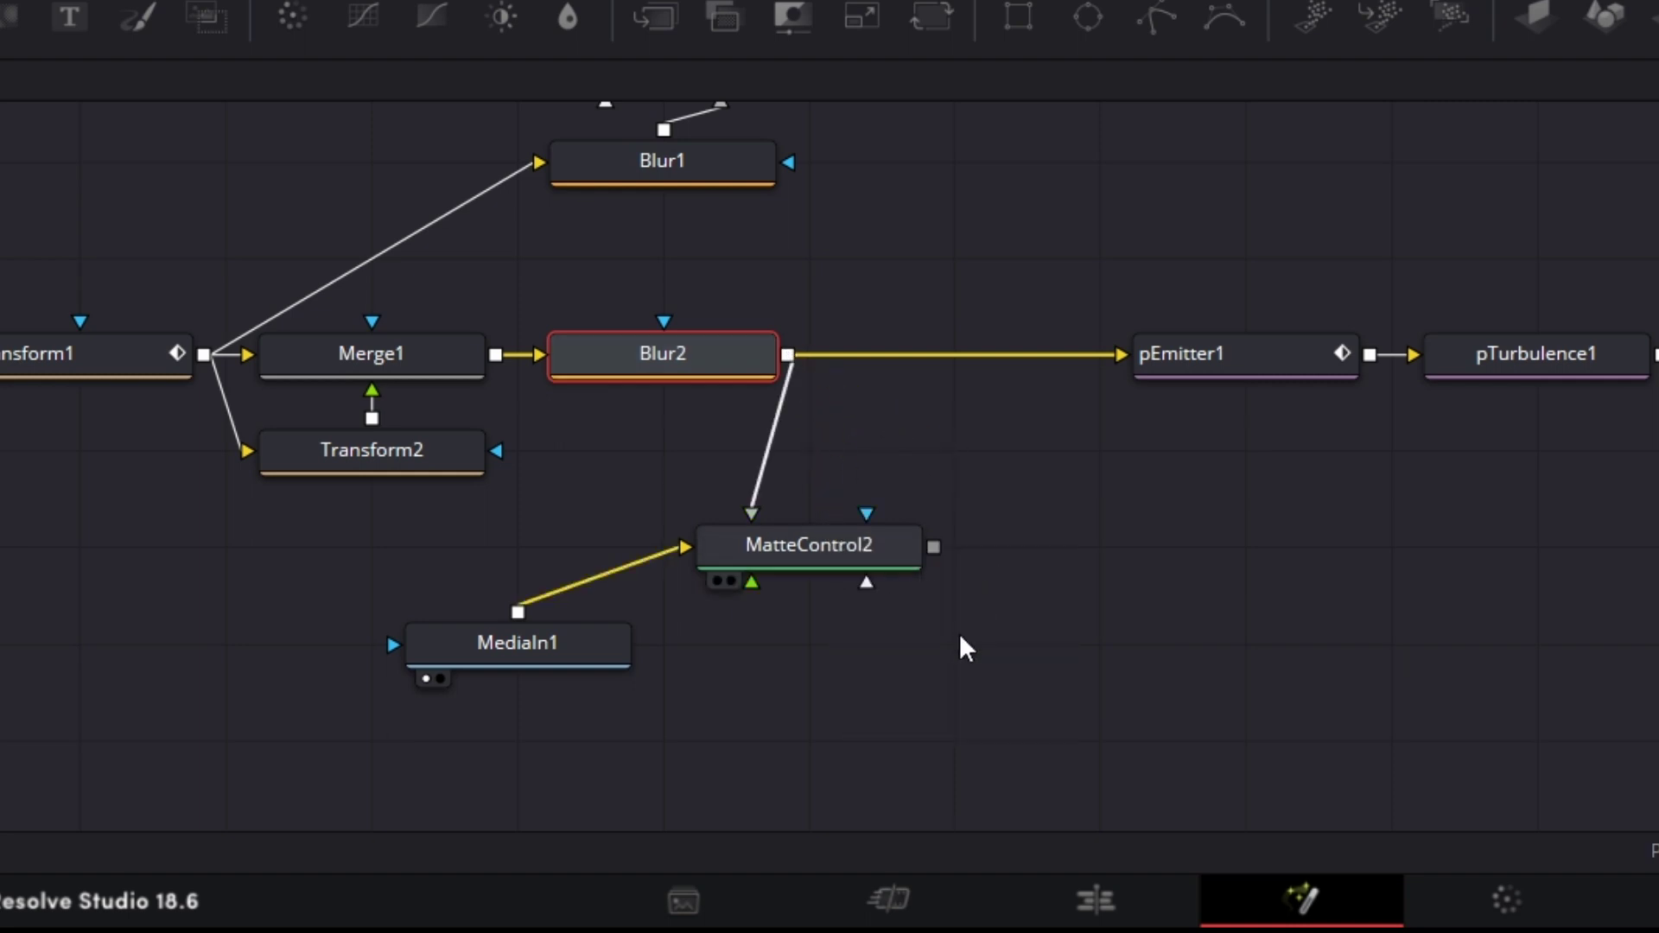
- Invert the garbage matte of MatteControl2
click(813, 545)
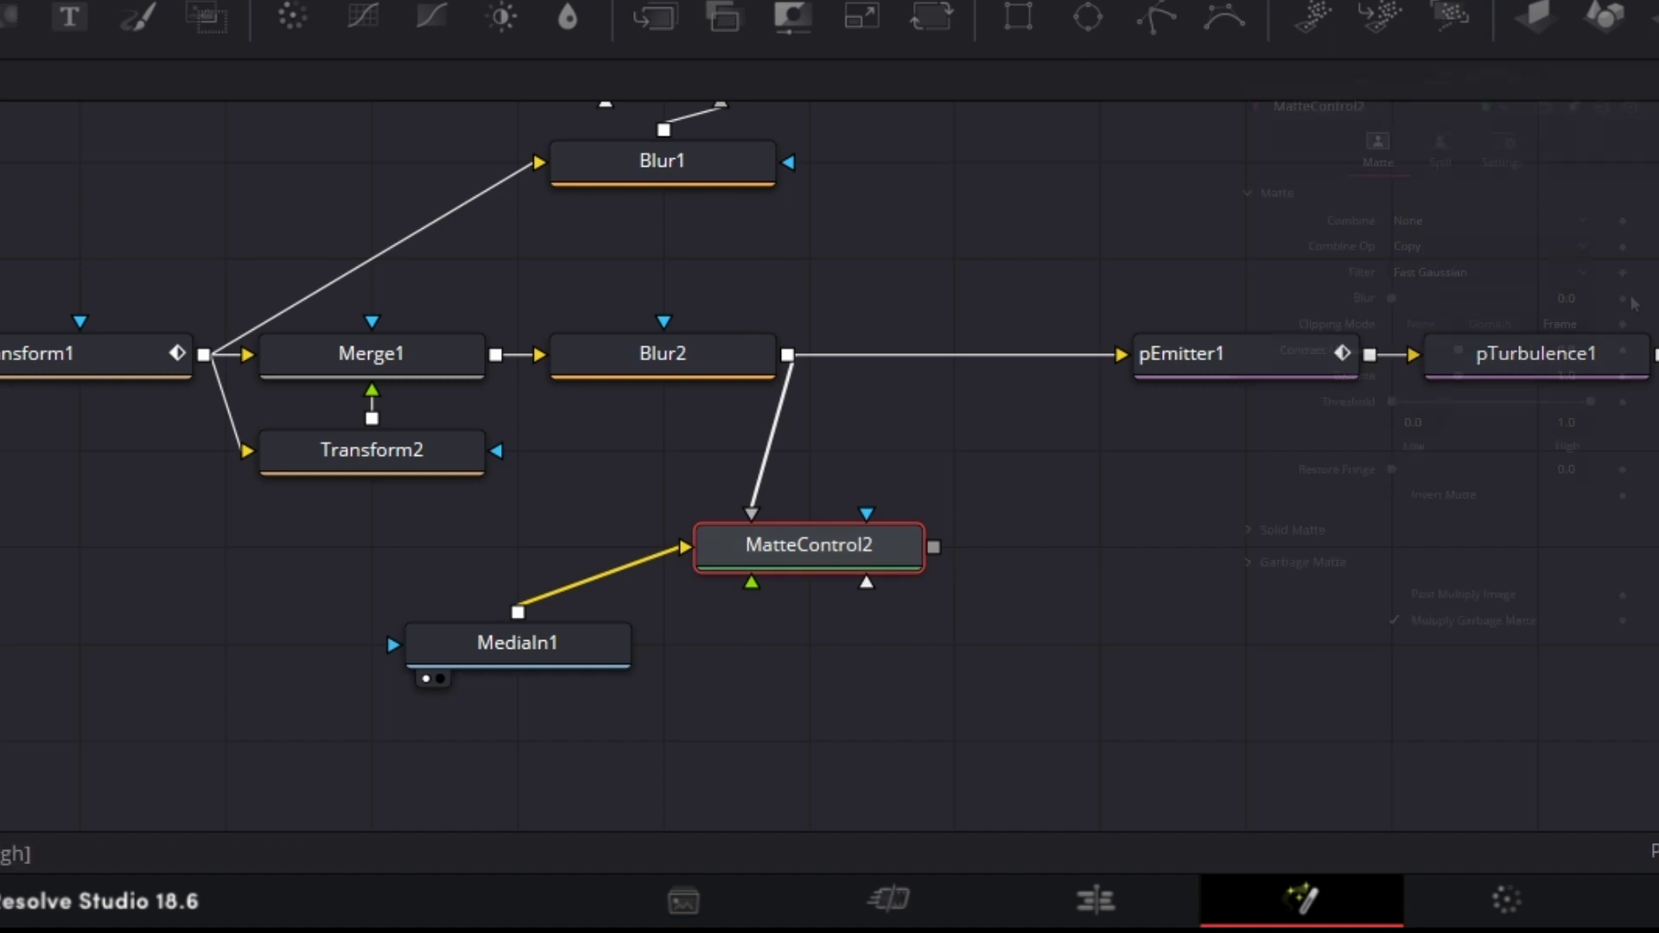
click(997, 678)
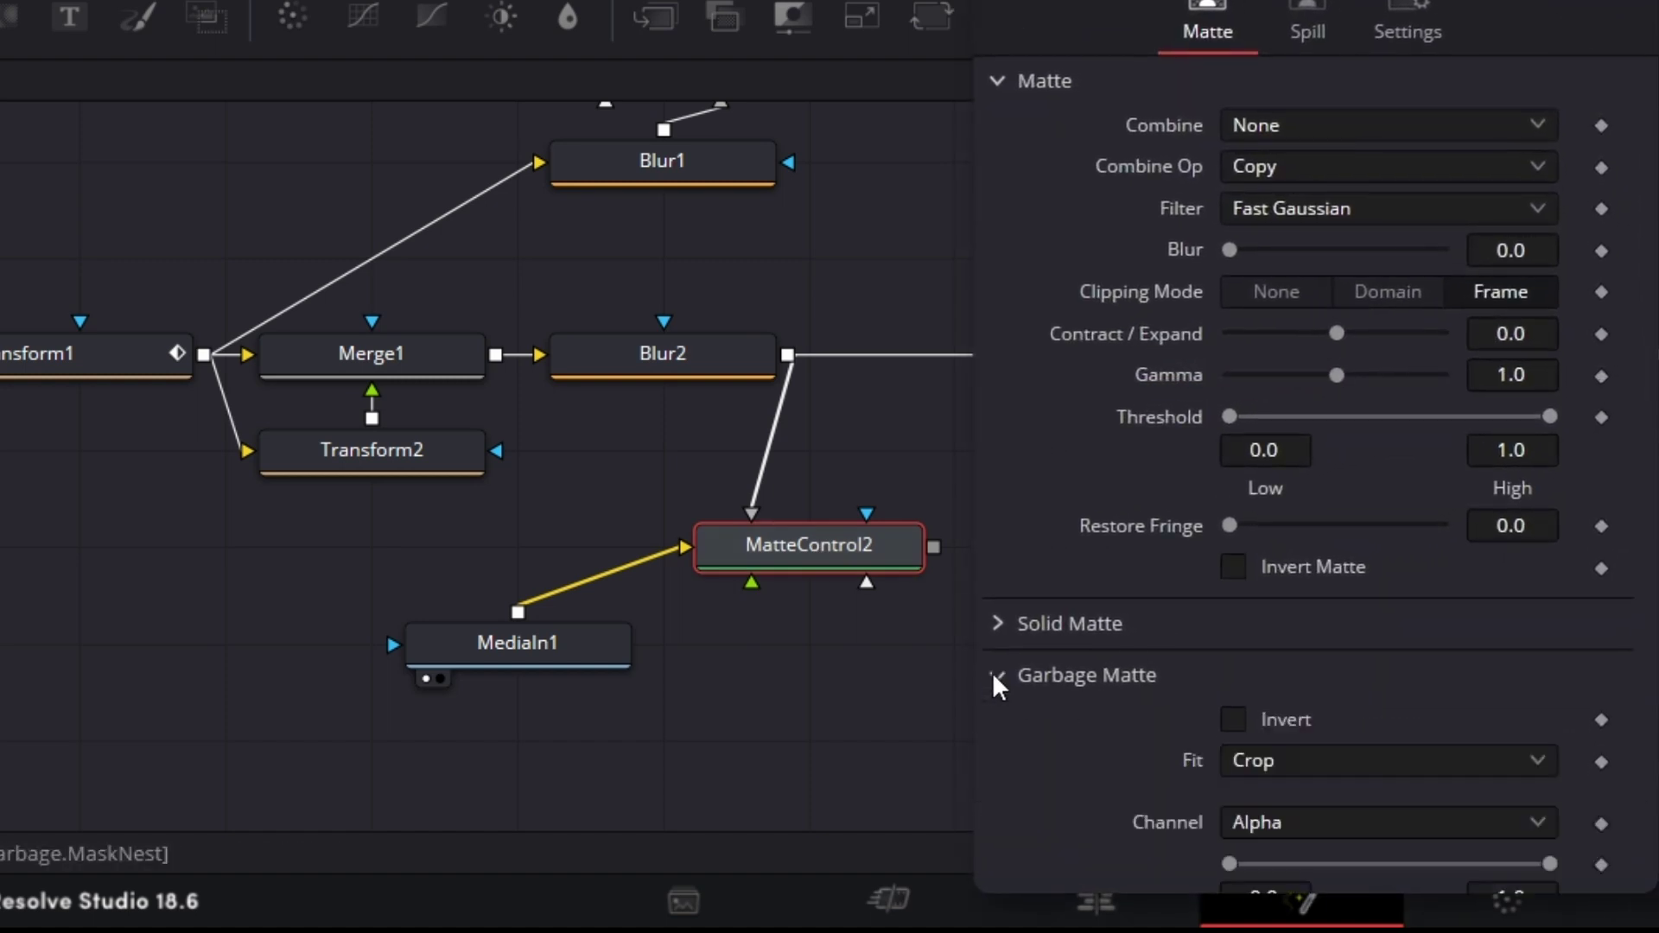
click(1232, 720)
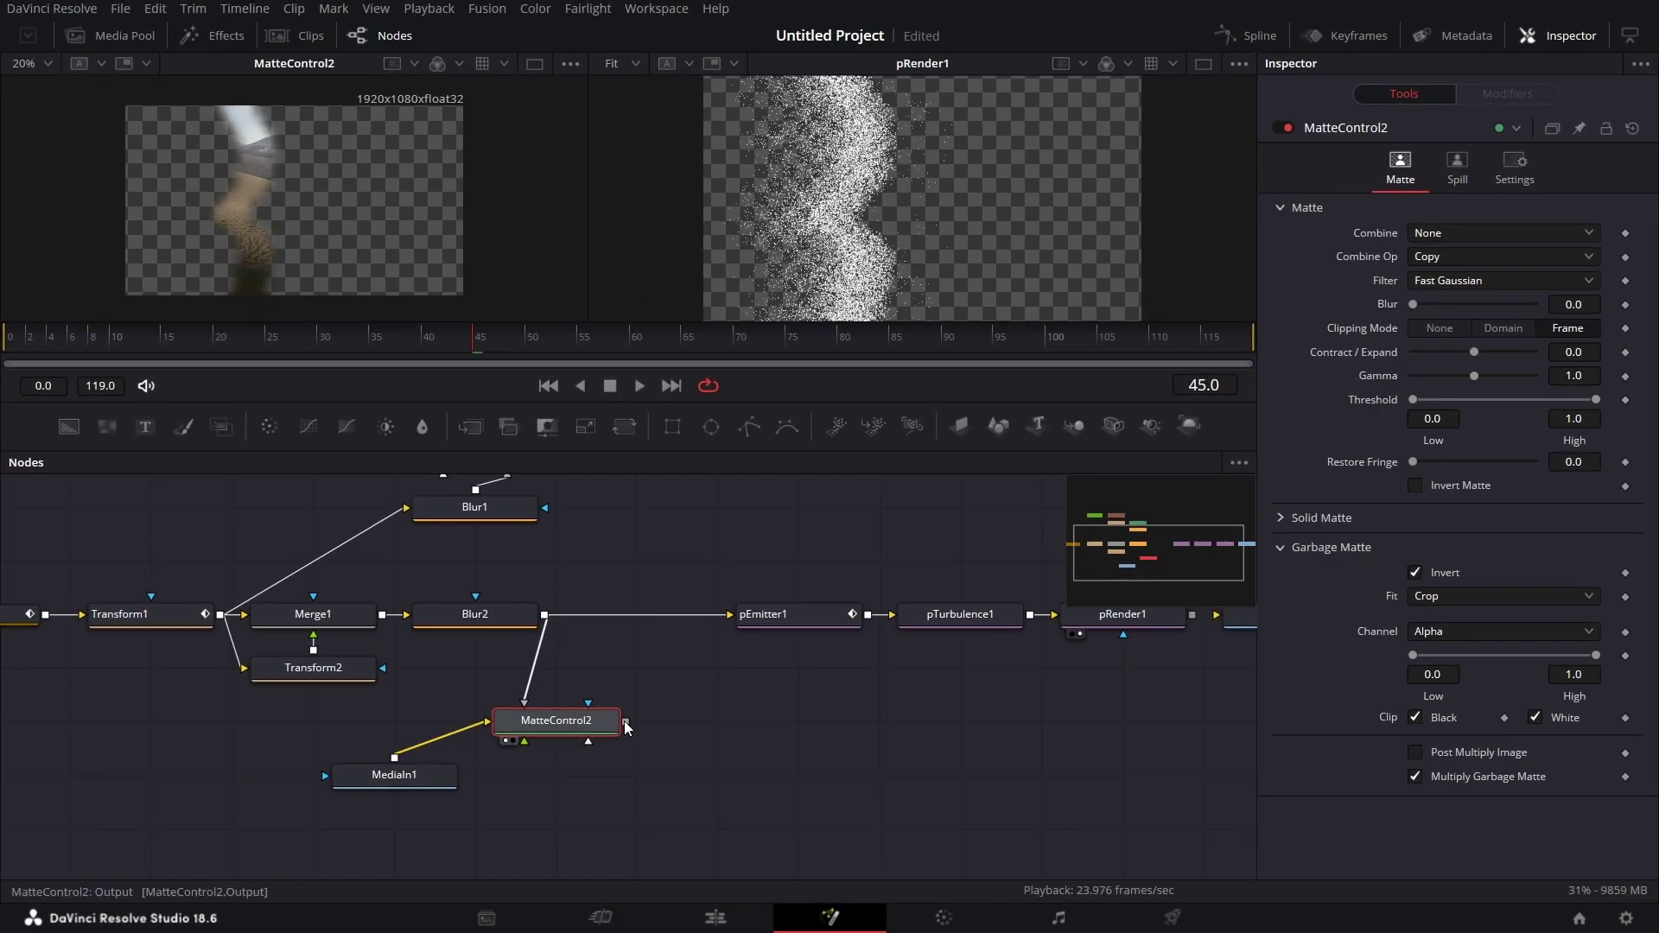
- Feed MatteControl2 into pEmitter1's region bitmap input and place it between Blur2 and pEmitter1, with MediaIn1 directly below
drag(627, 724, 733, 614)
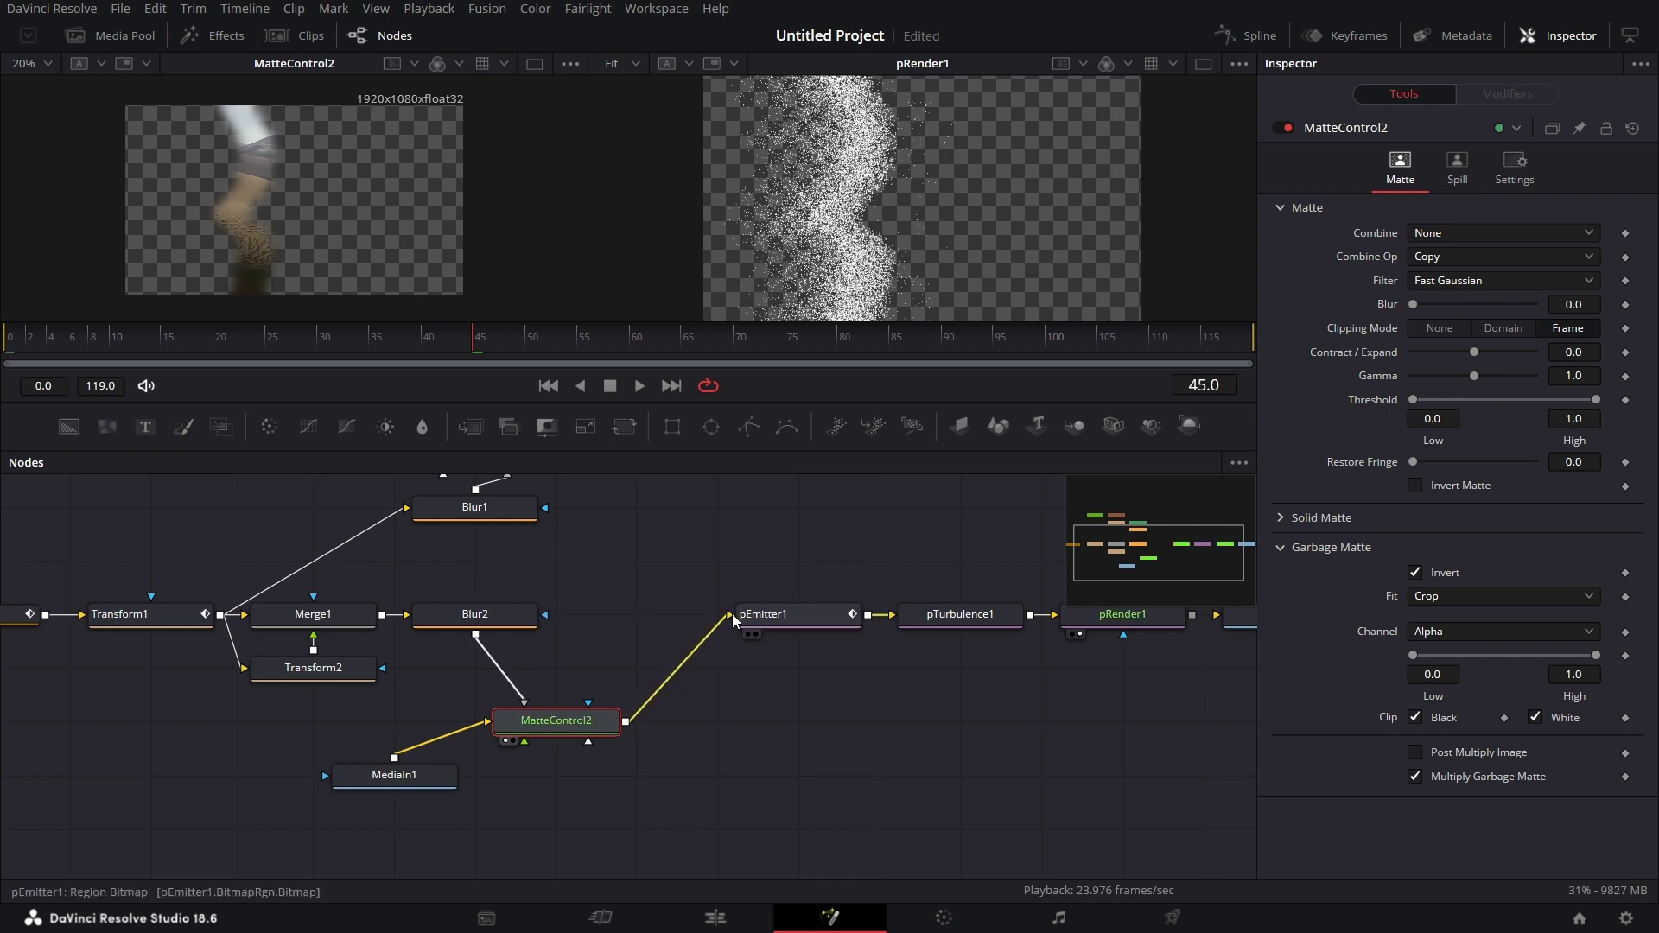
drag(541, 726, 621, 620)
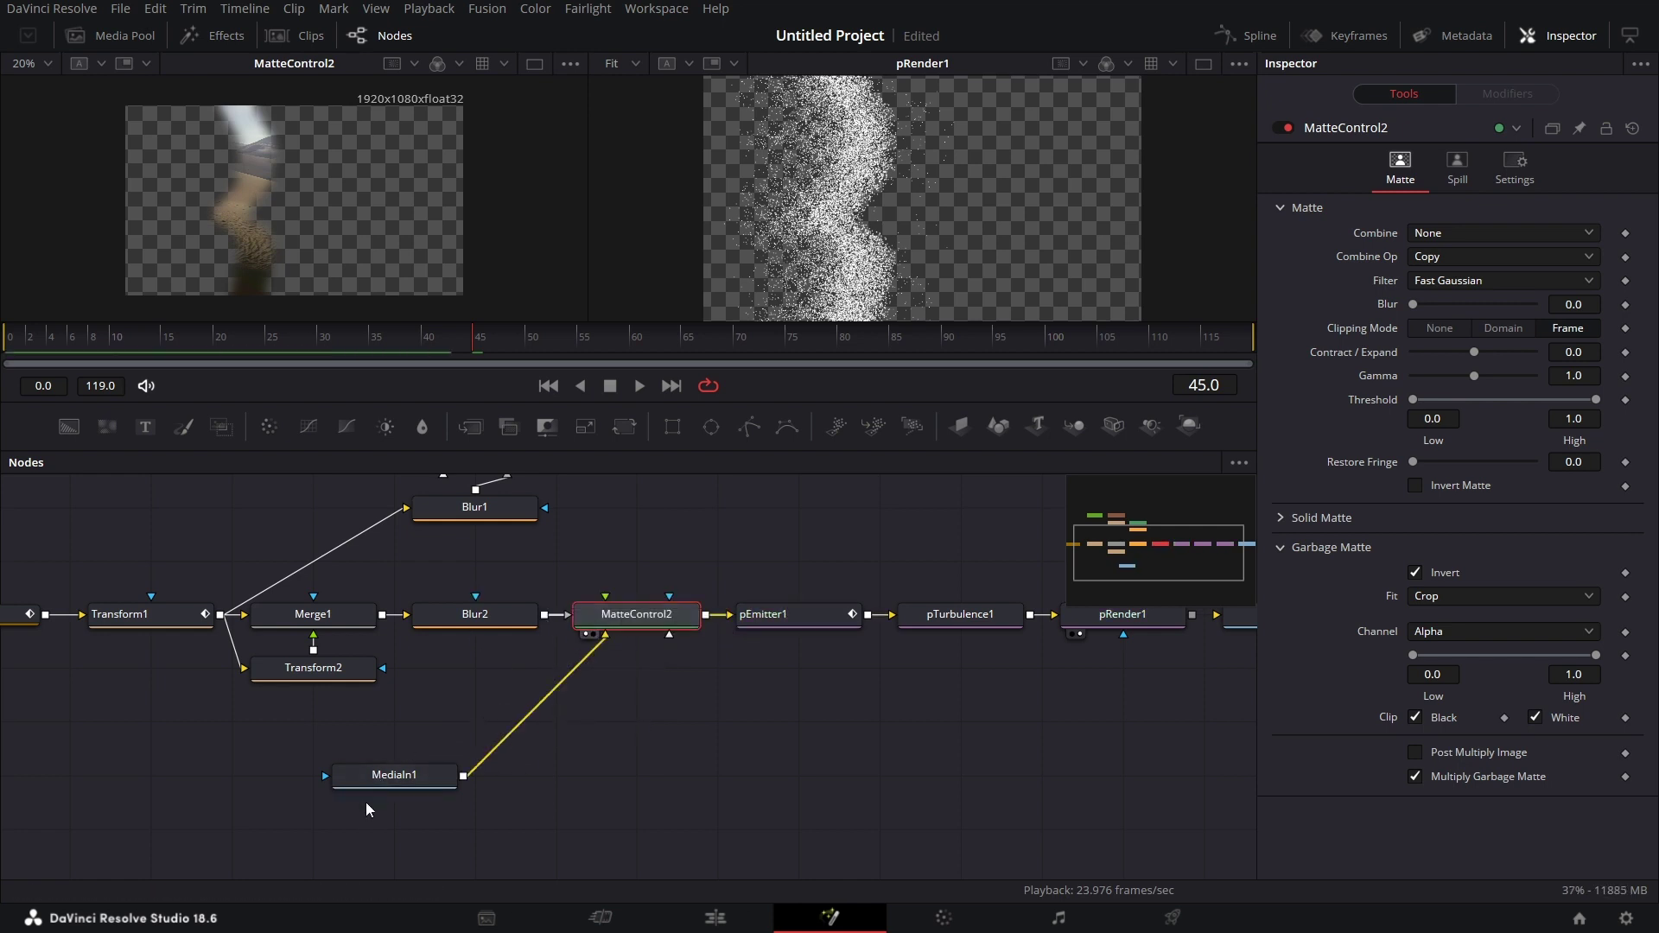
drag(380, 781, 641, 688)
- Set pEmitter1's Color option to Use Color from Region
click(804, 615)
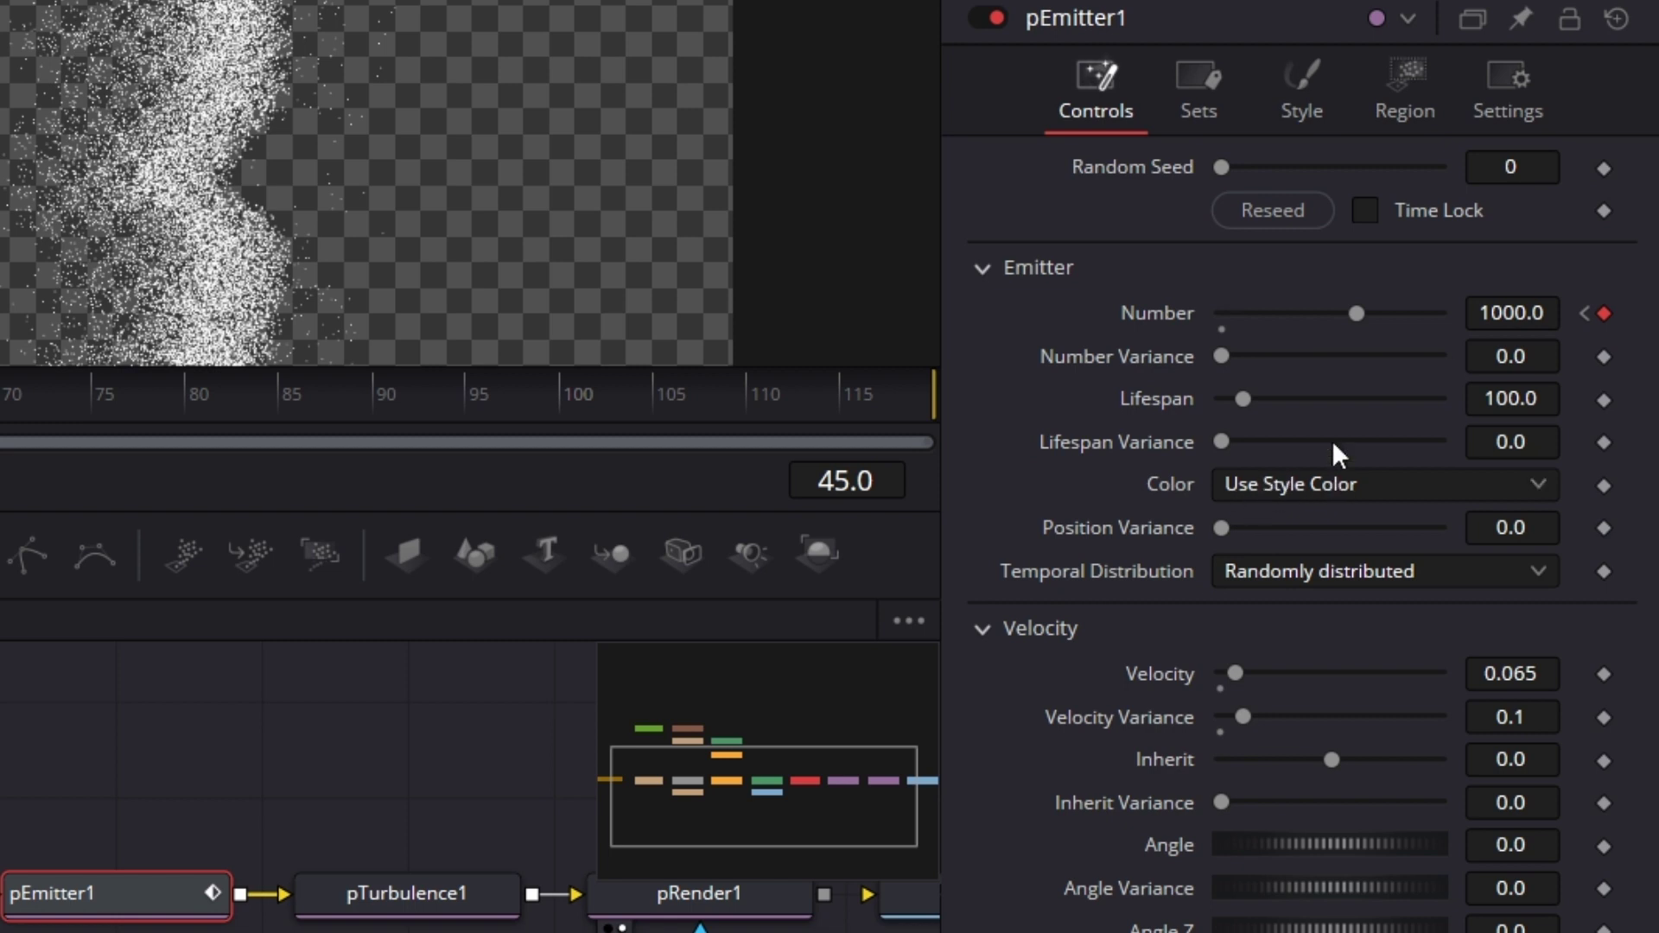
click(1376, 489)
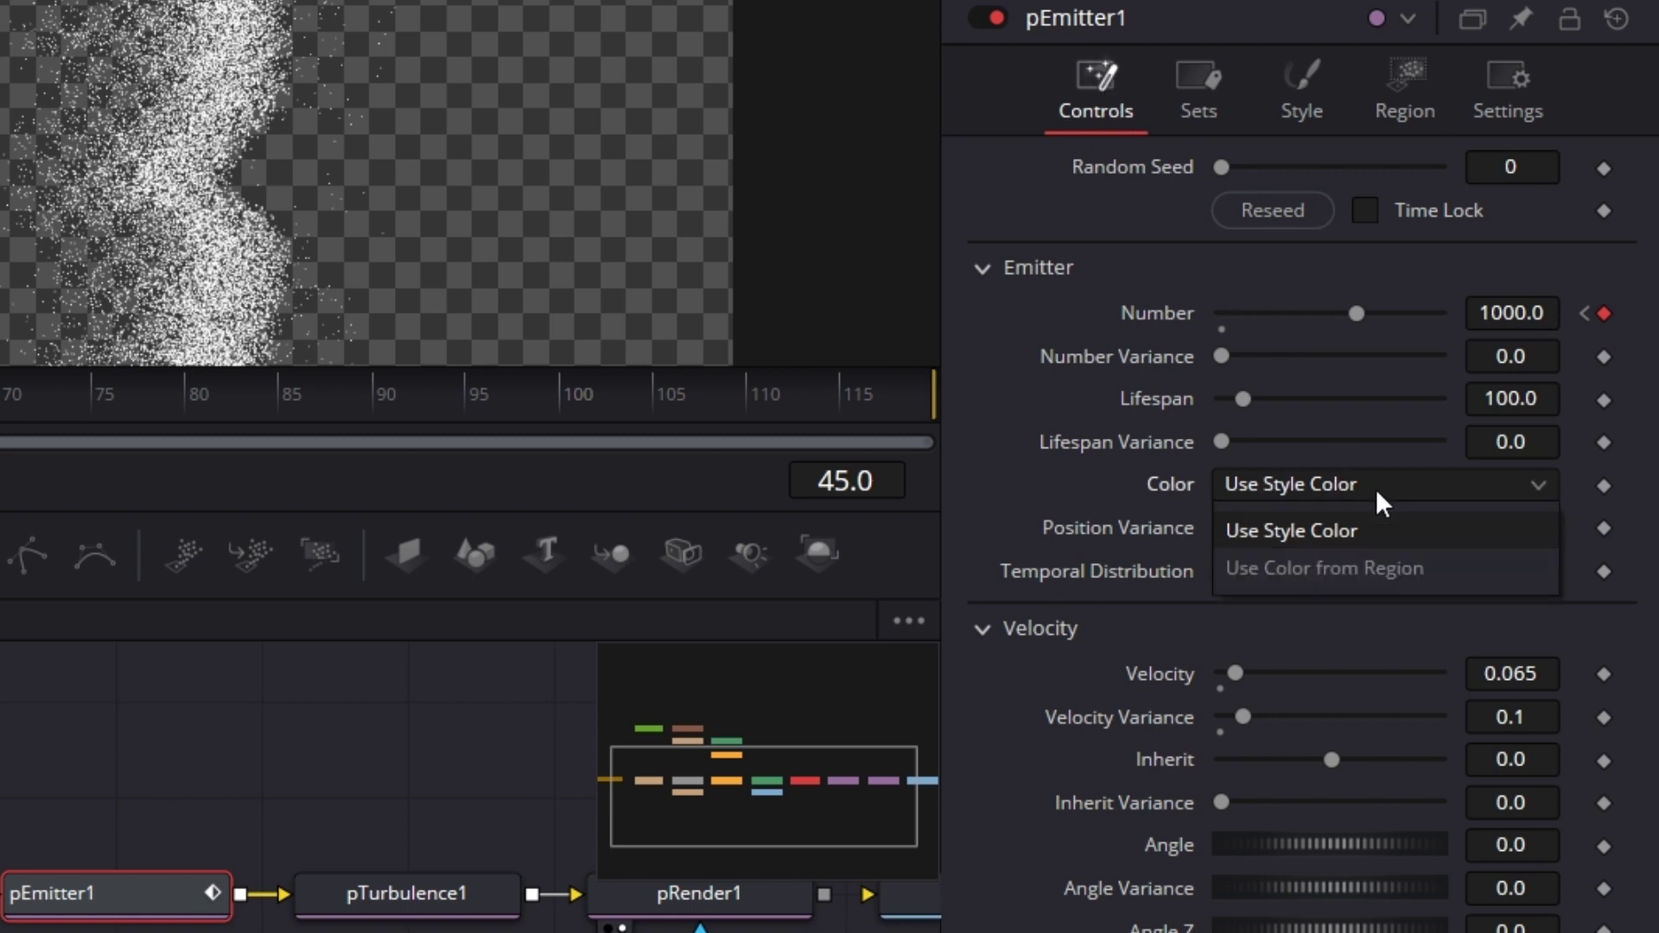
click(1346, 569)
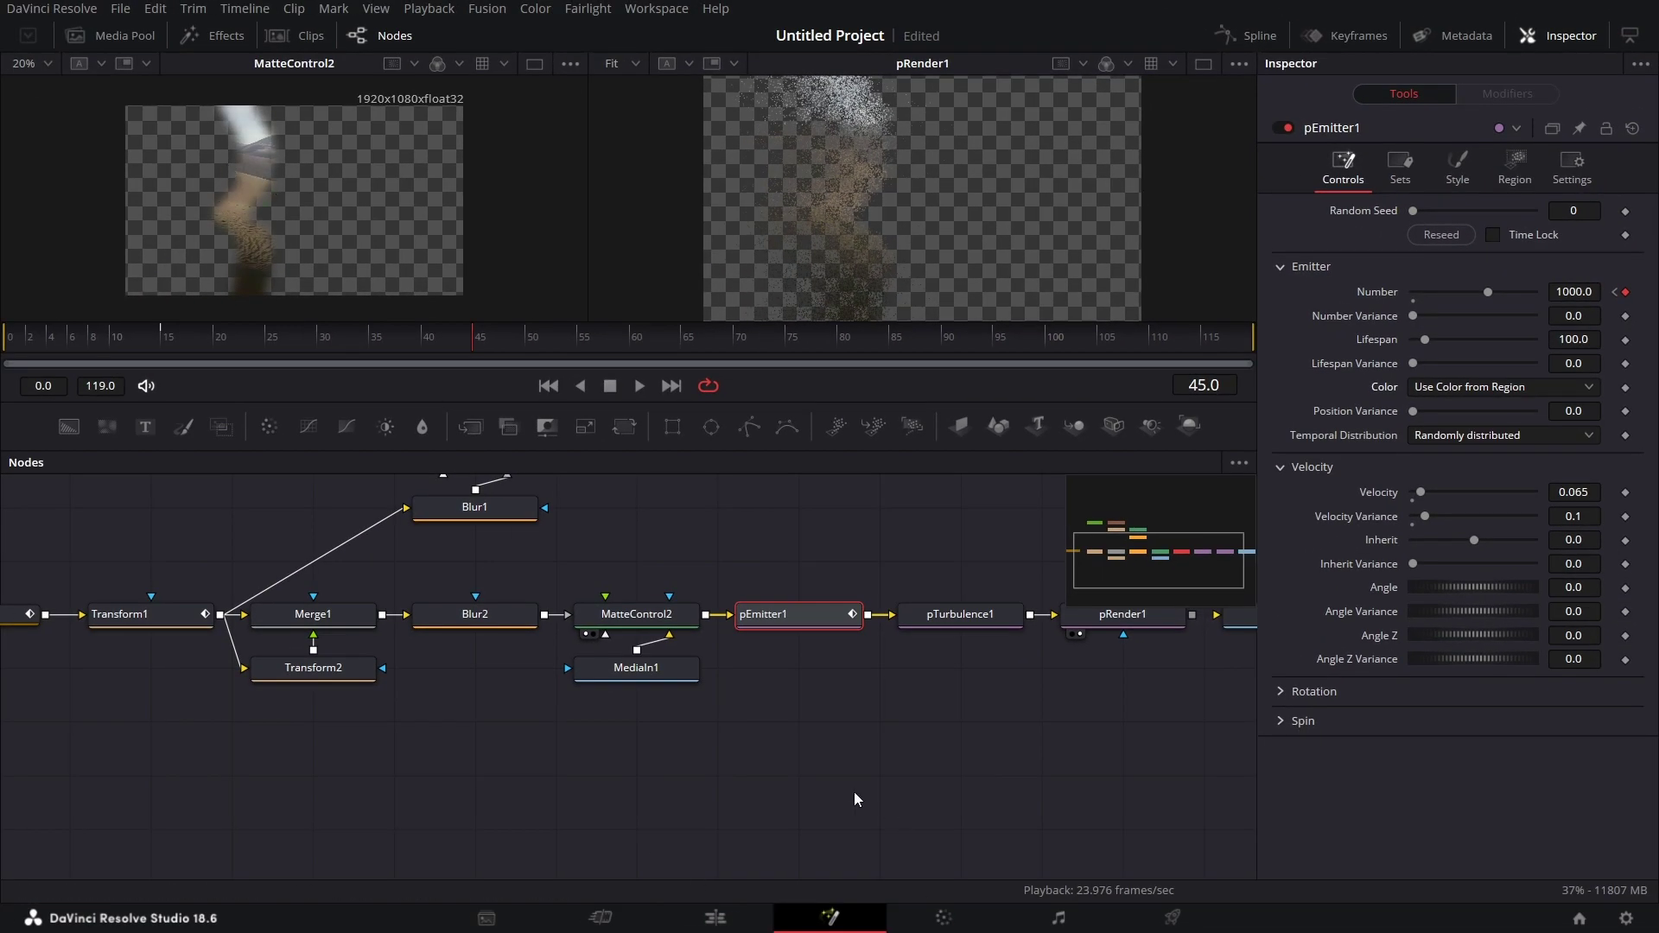
drag(634, 679, 599, 735)
key(ctrl+z)
click(614, 682)
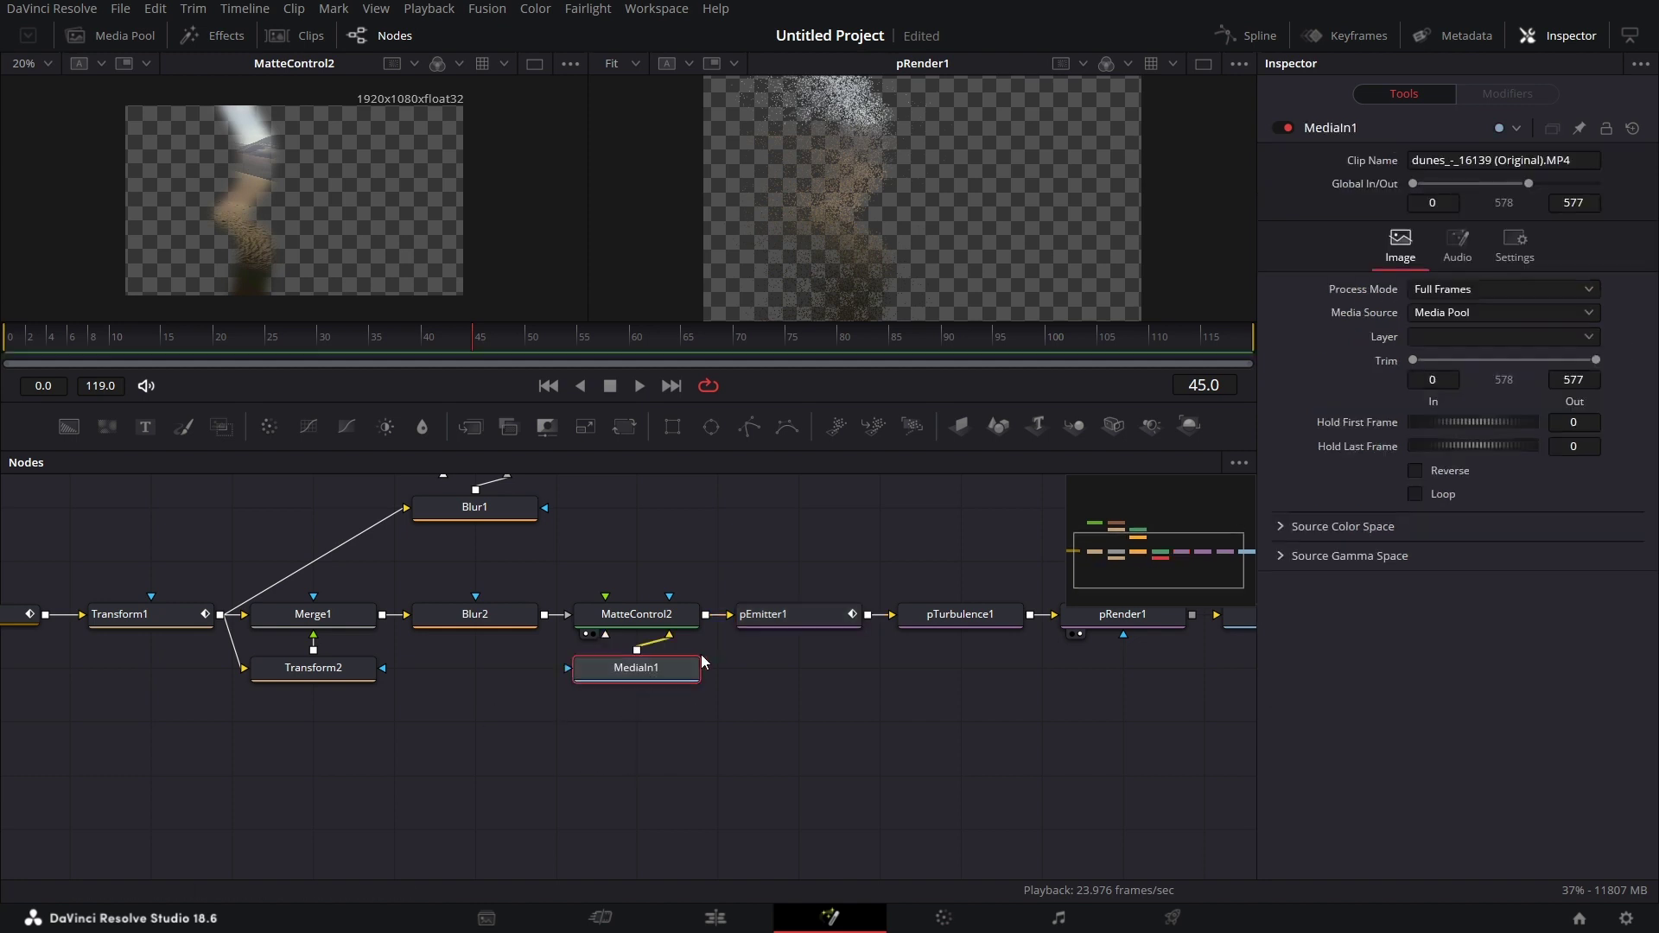
- Shift the particle nodes and MediaOut1 rightward and insert a Matte Control node between MatteControl2 and pEmitter1
scroll(796, 602, right, 5)
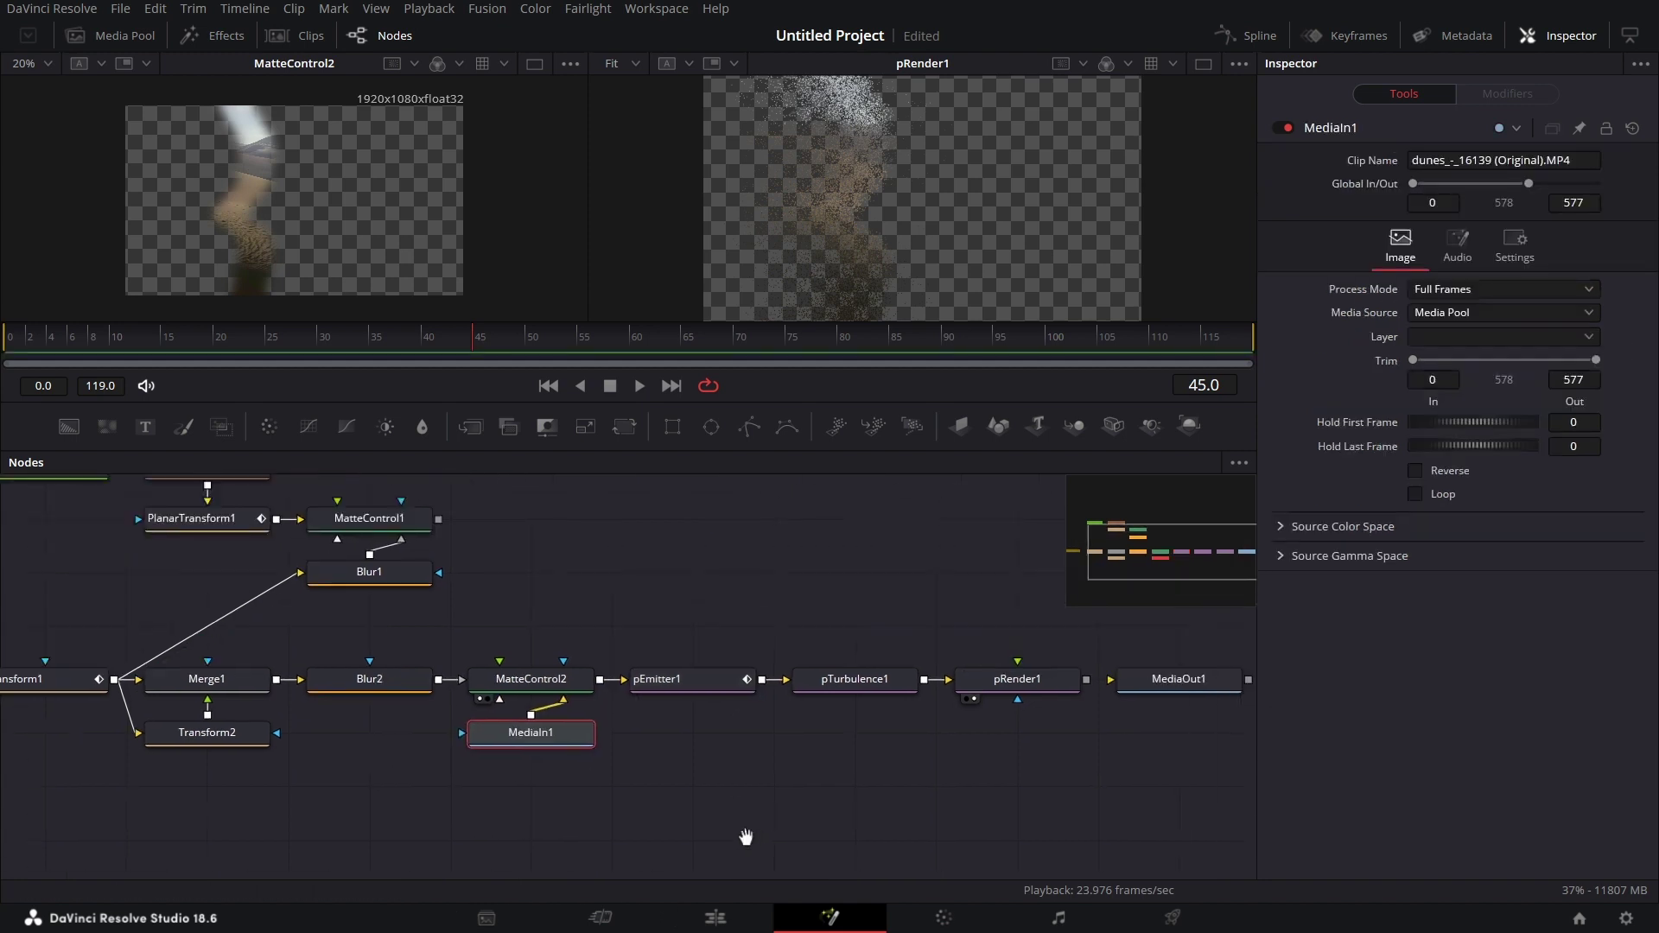
drag(412, 660, 1205, 796)
drag(417, 737, 579, 741)
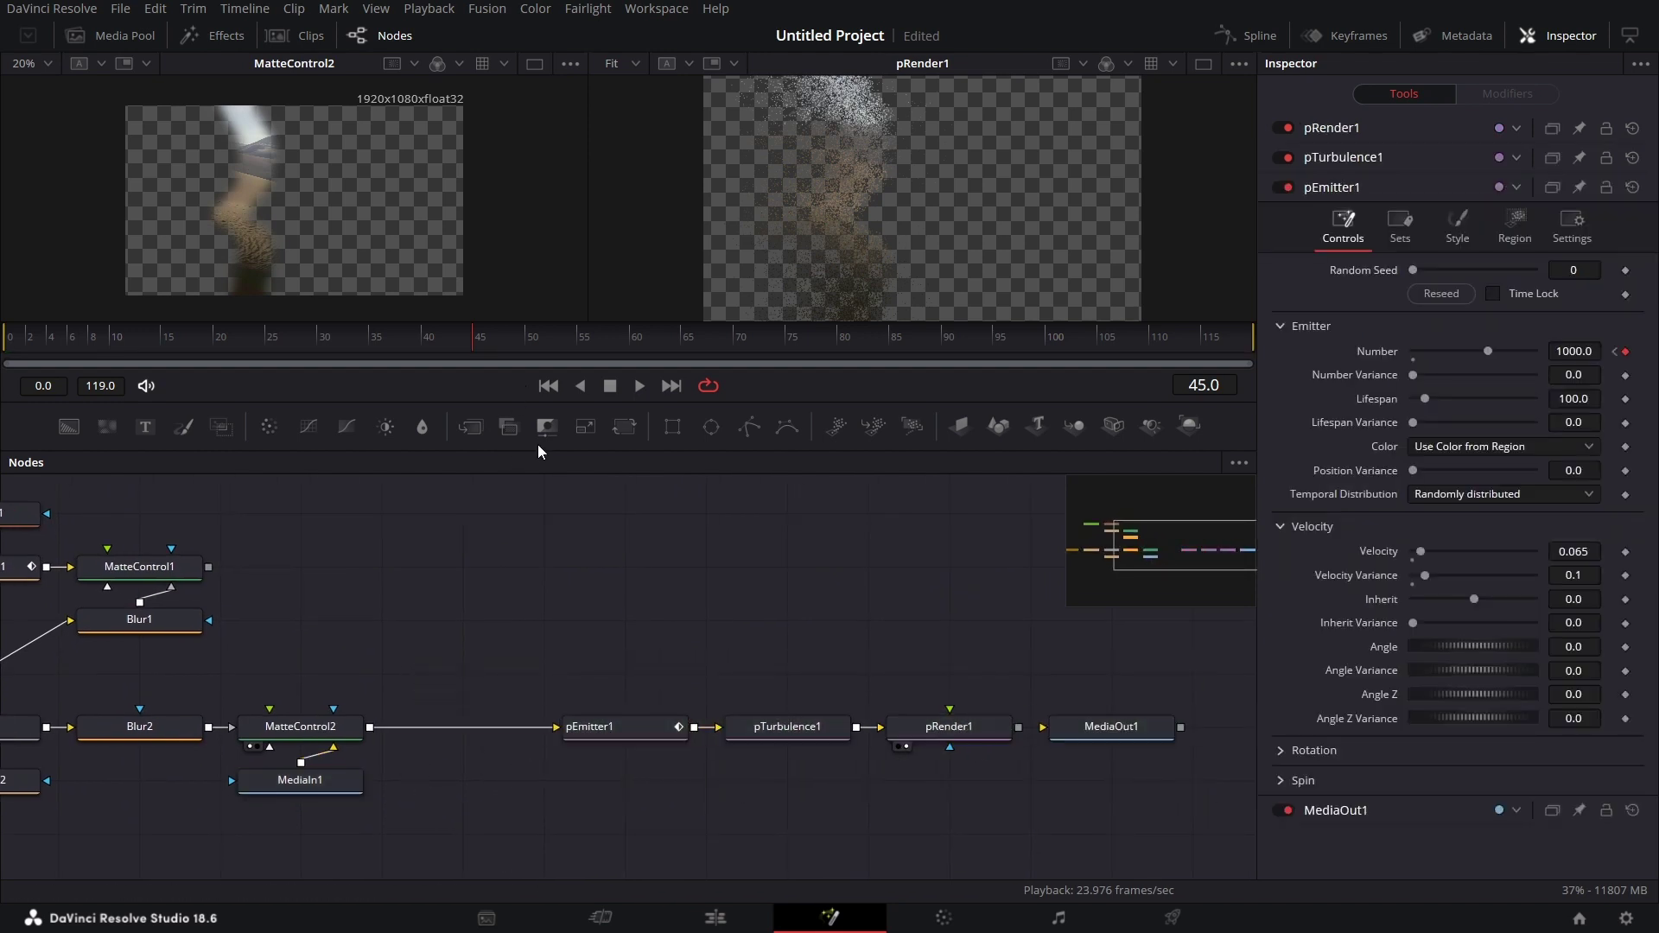
drag(538, 426, 459, 723)
scroll(507, 761, down, 3)
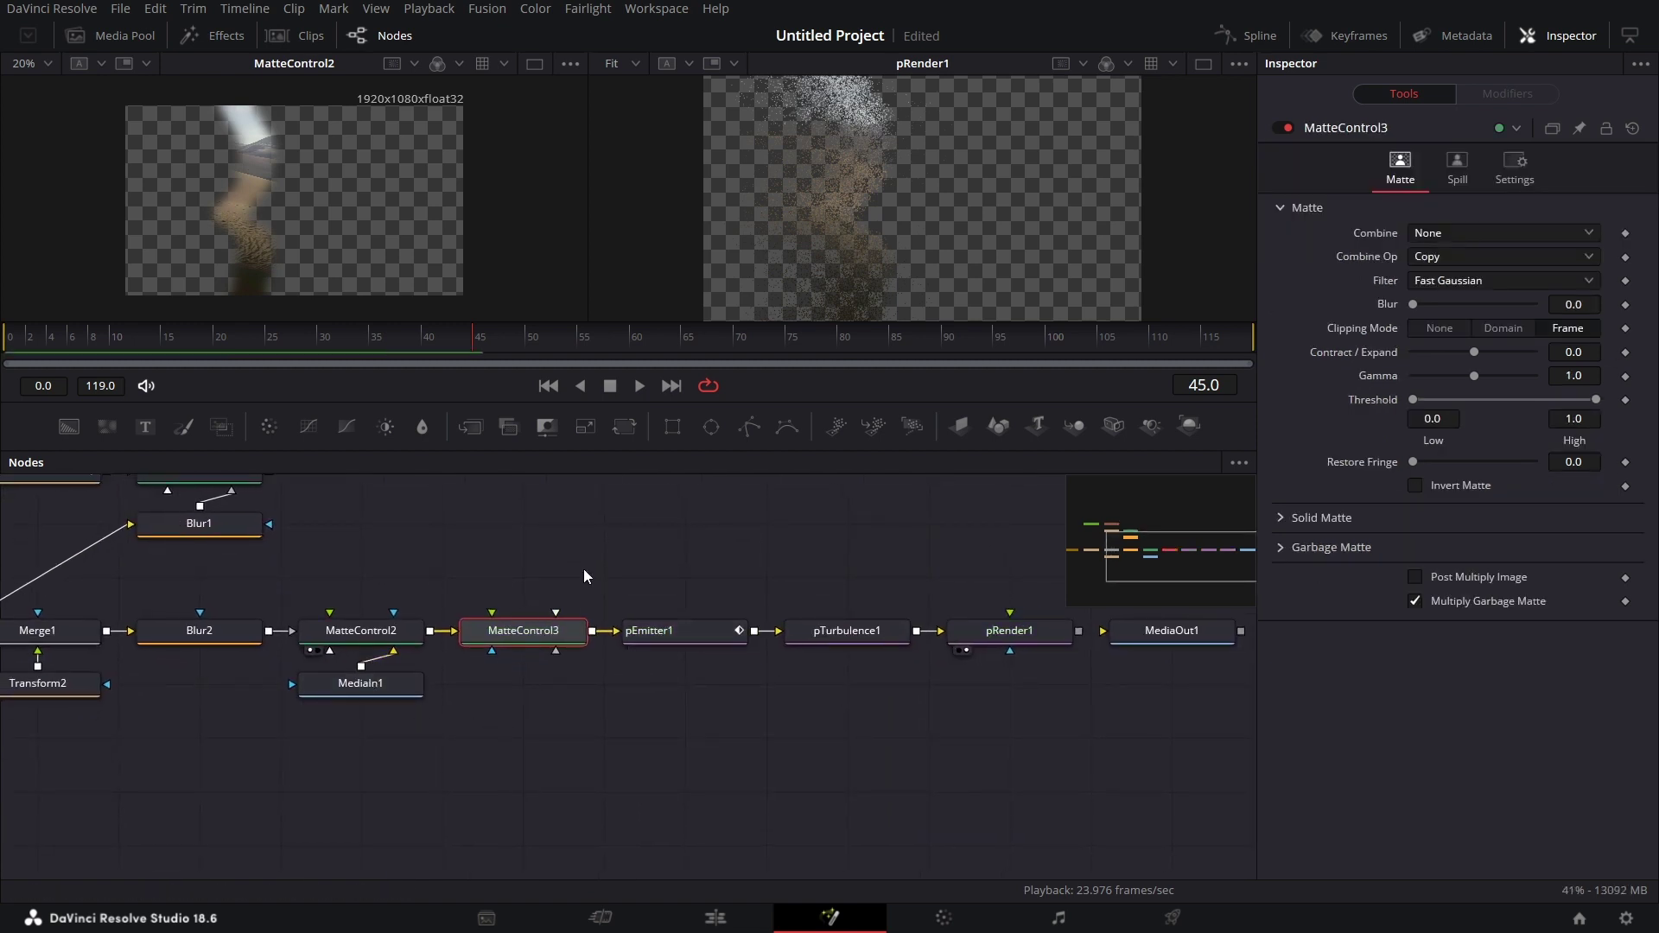
- Add a Rectangle mask, connect it to MatteControl3 as the Garbage Matte, and invert that matte
drag(672, 426, 550, 678)
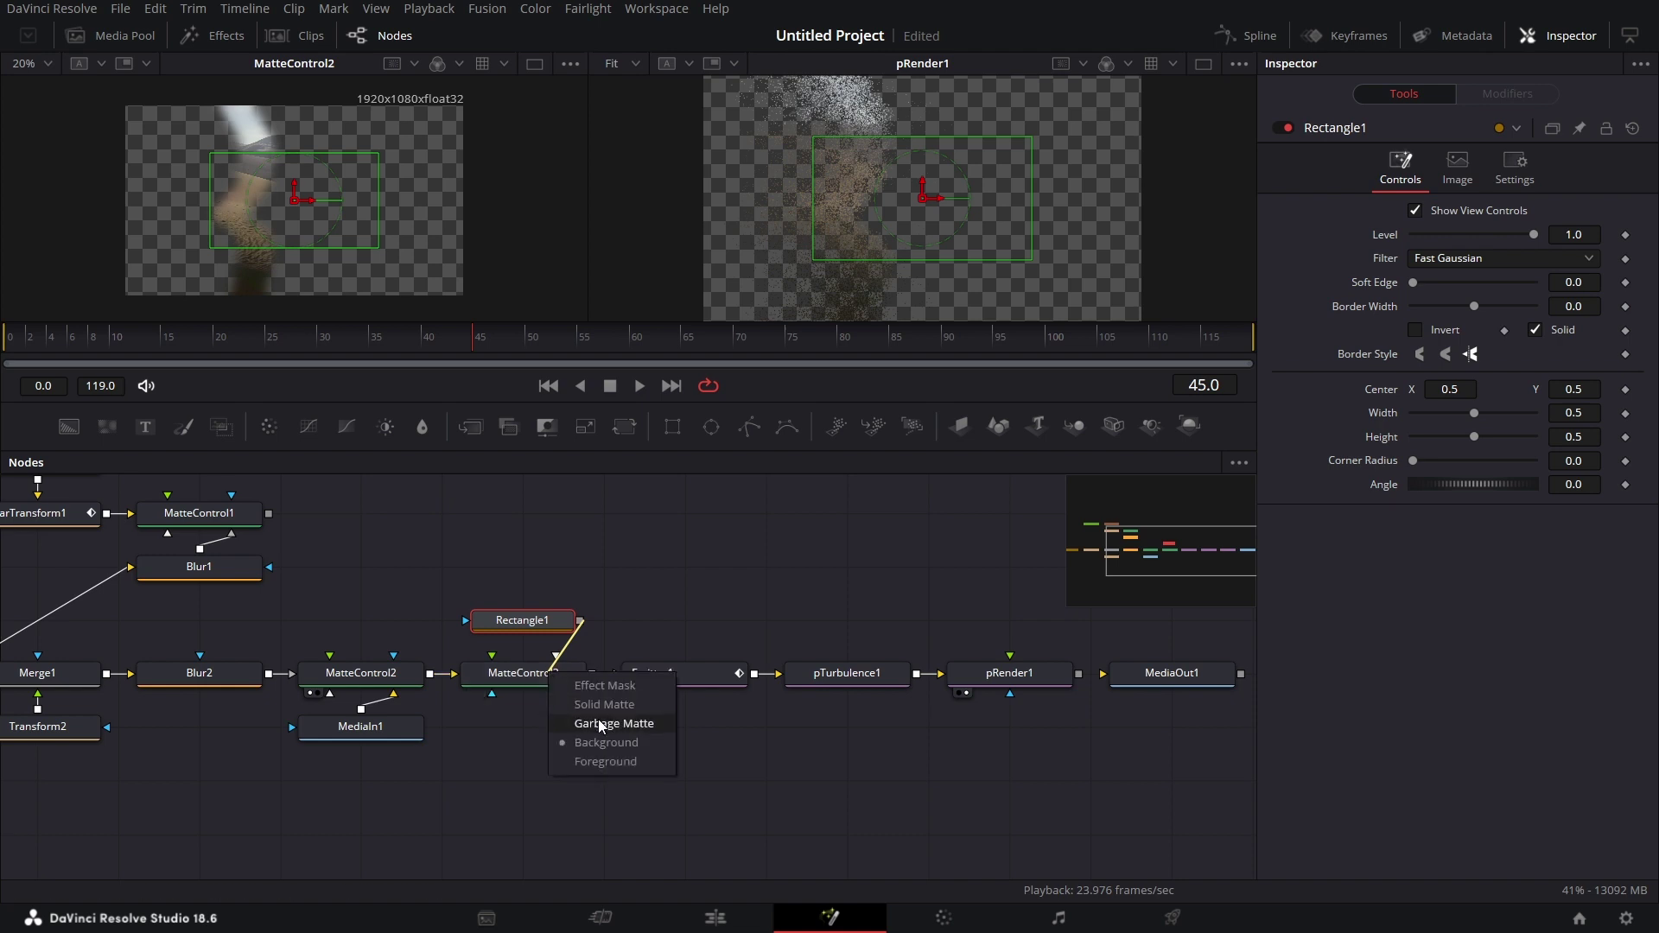
click(579, 723)
click(526, 672)
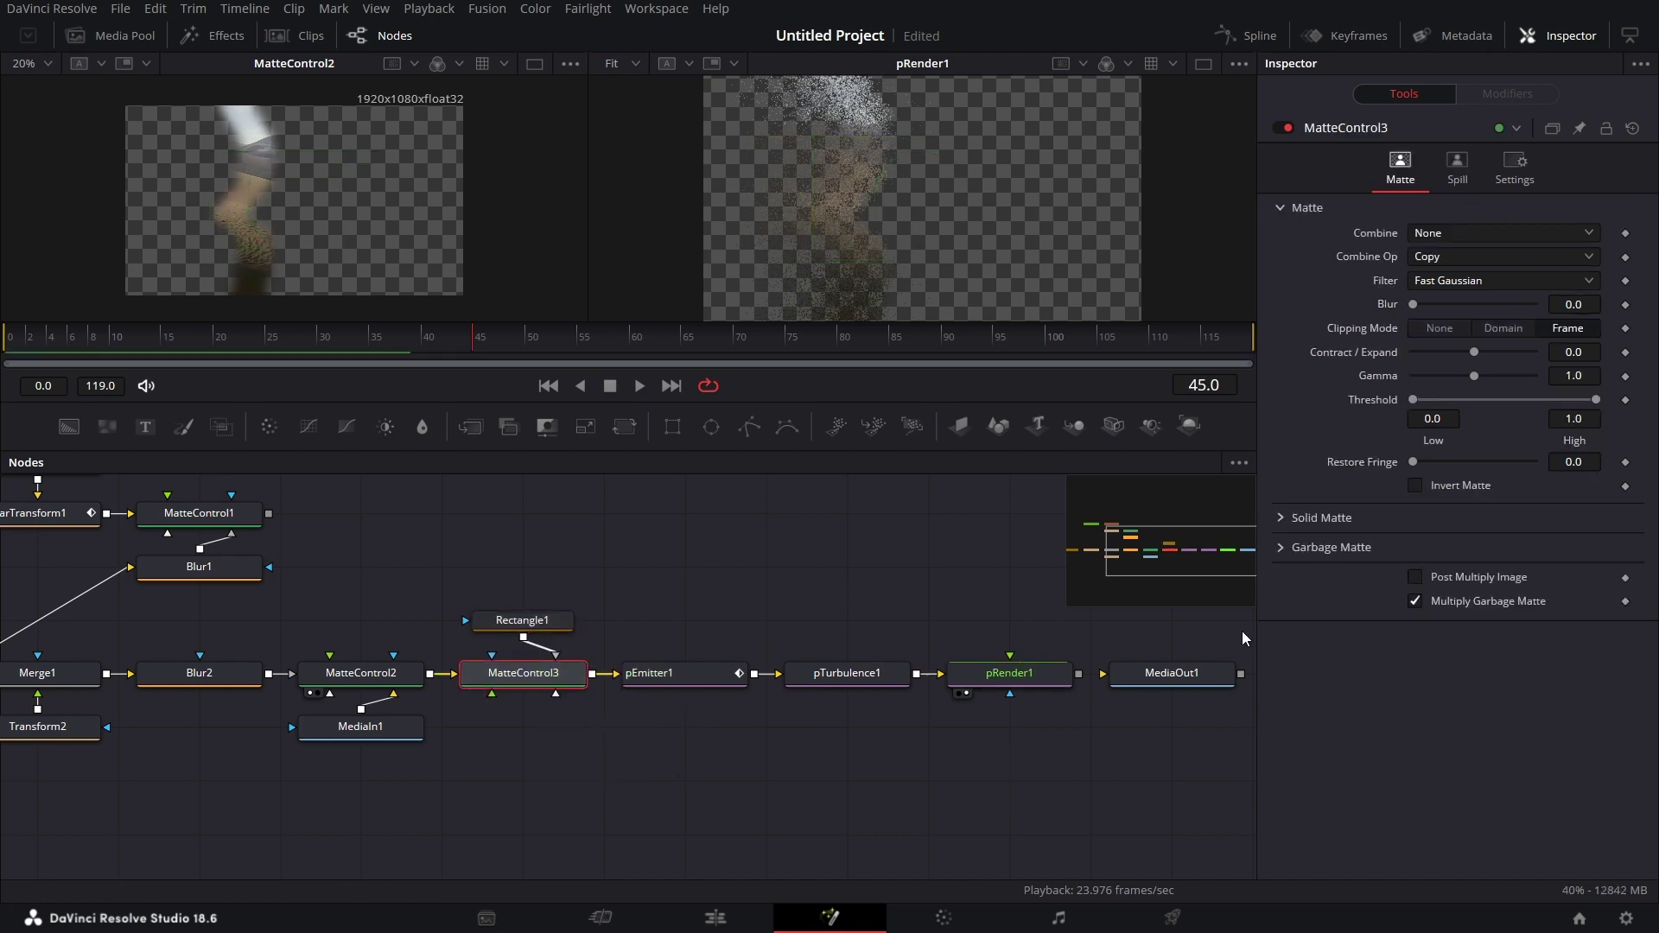
click(1280, 547)
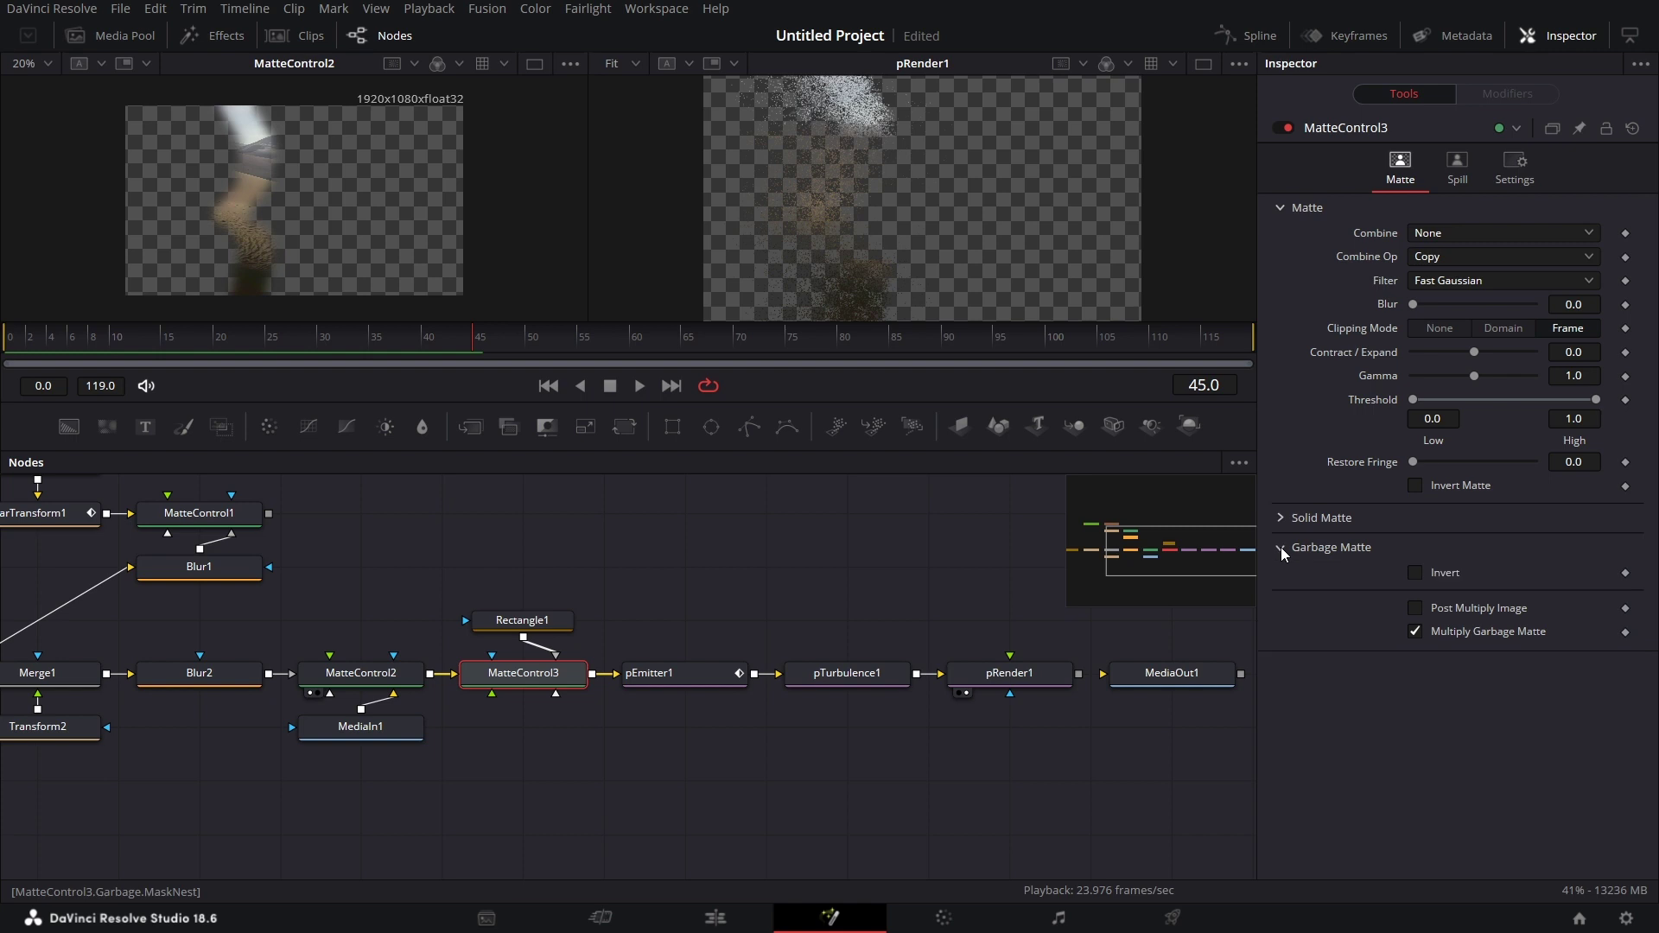
click(1417, 573)
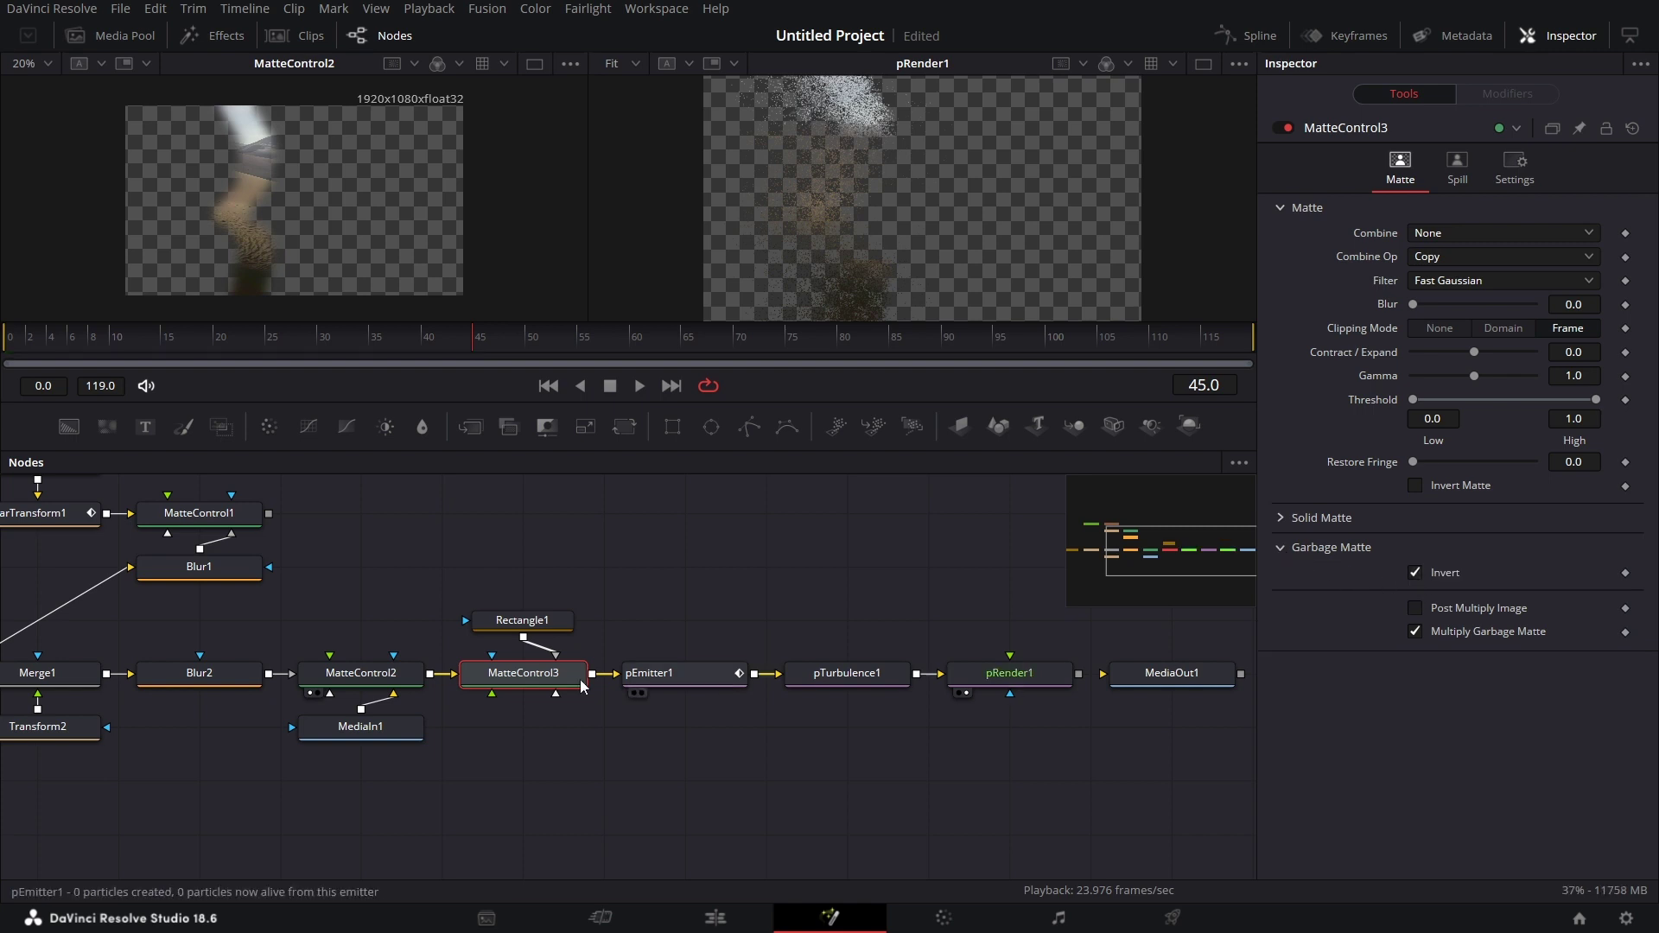
- Set the Rectangle1 mask's soft edge to 0.1
click(535, 624)
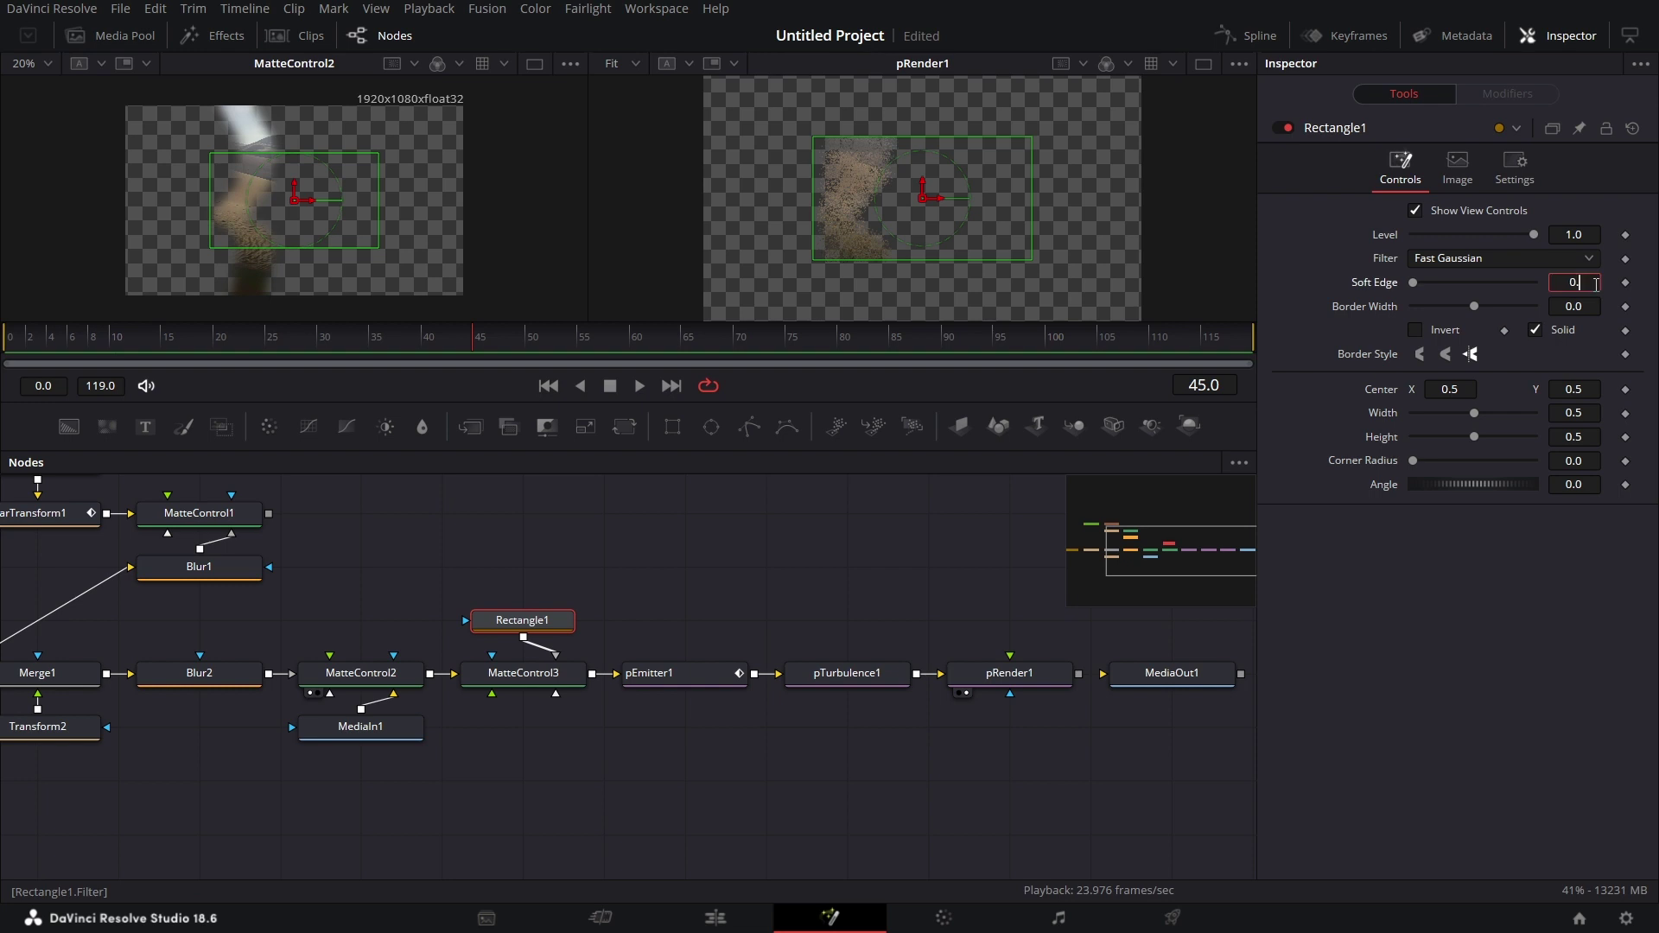
click(523, 672)
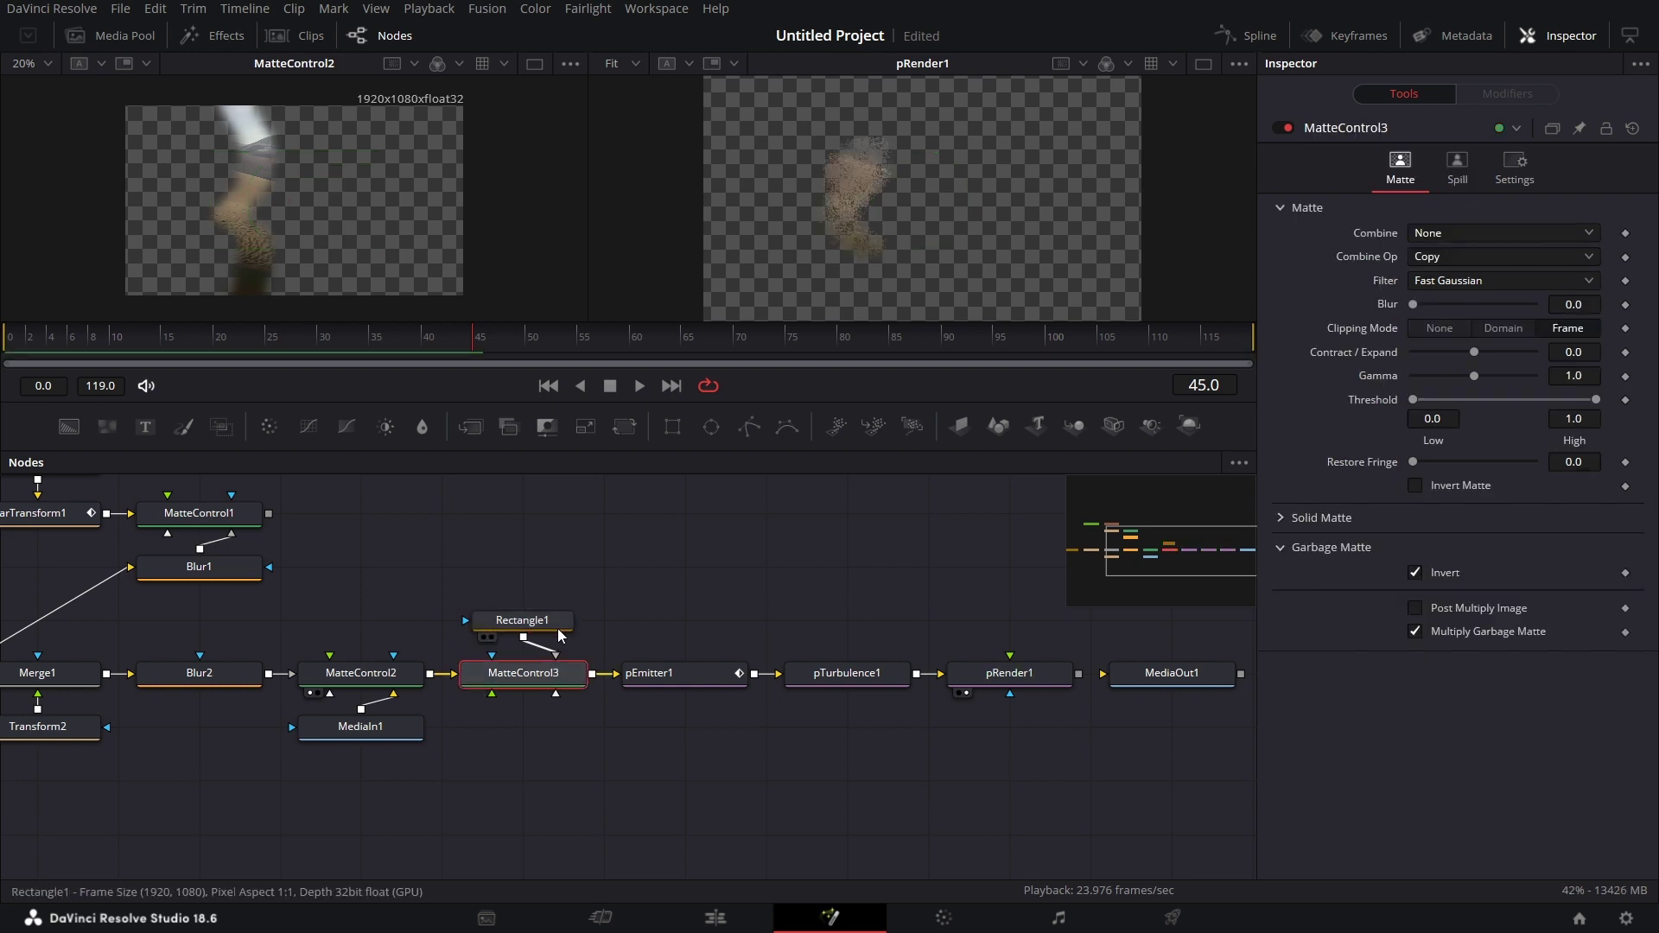
- Reposition and resize Rectangle1 over the sand, with centre Y about 0.35, height about 0.77 and width 1.0
click(522, 619)
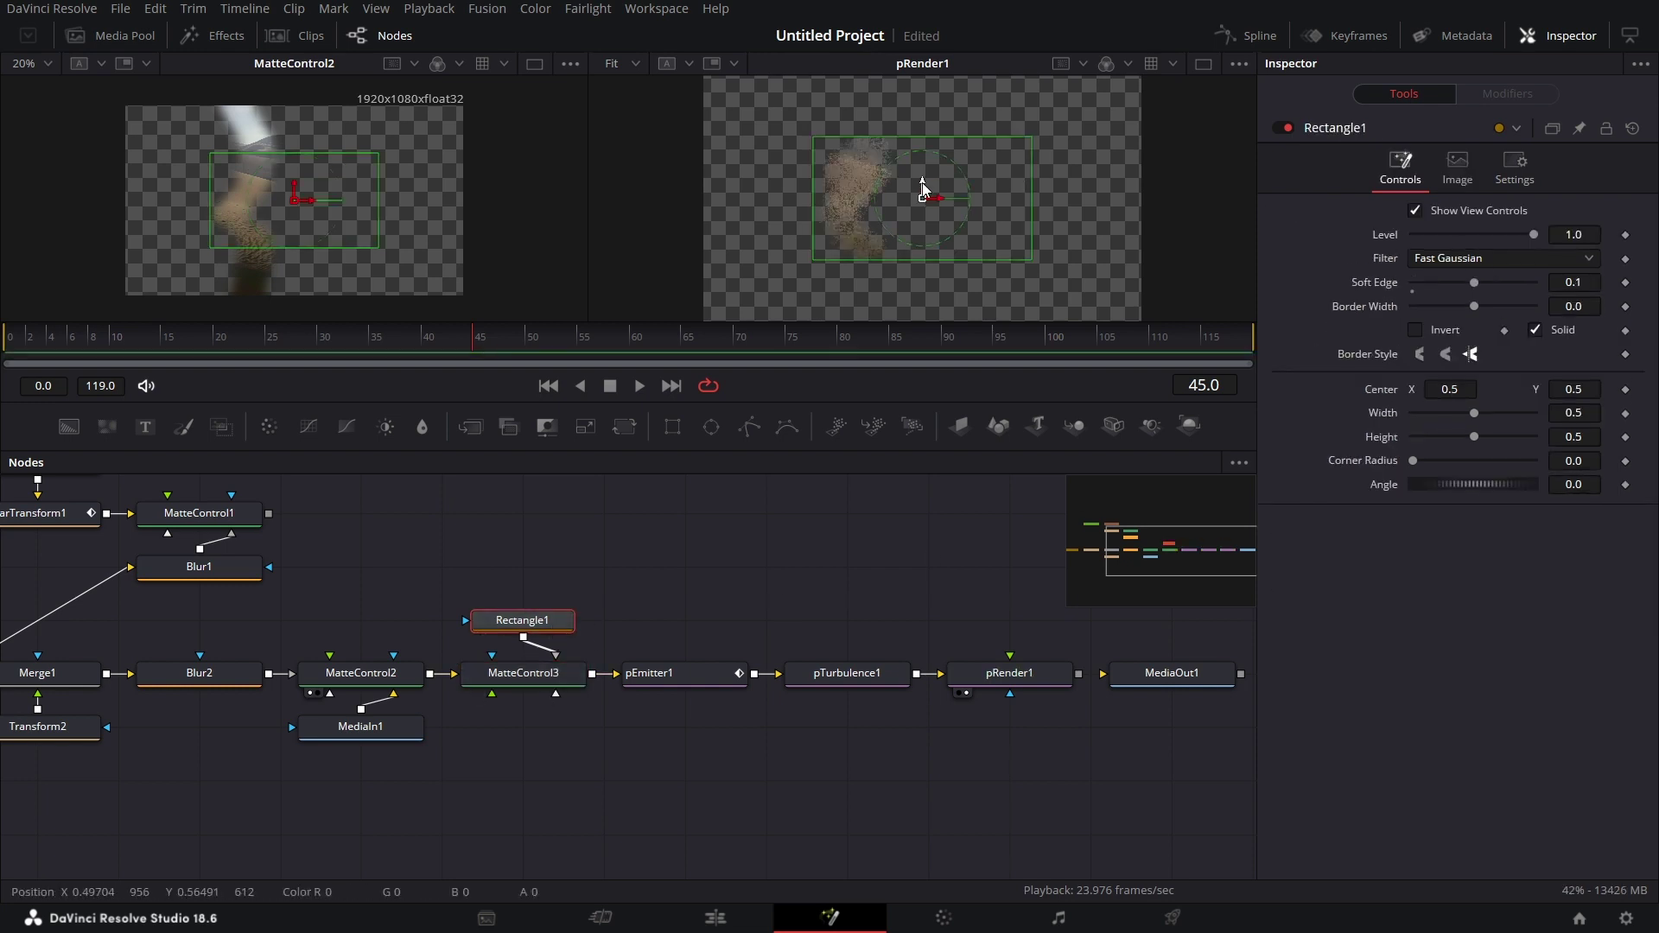
mouse_move(925, 183)
mouse_down()
mouse_move(915, 245)
mouse_move(951, 168)
mouse_up()
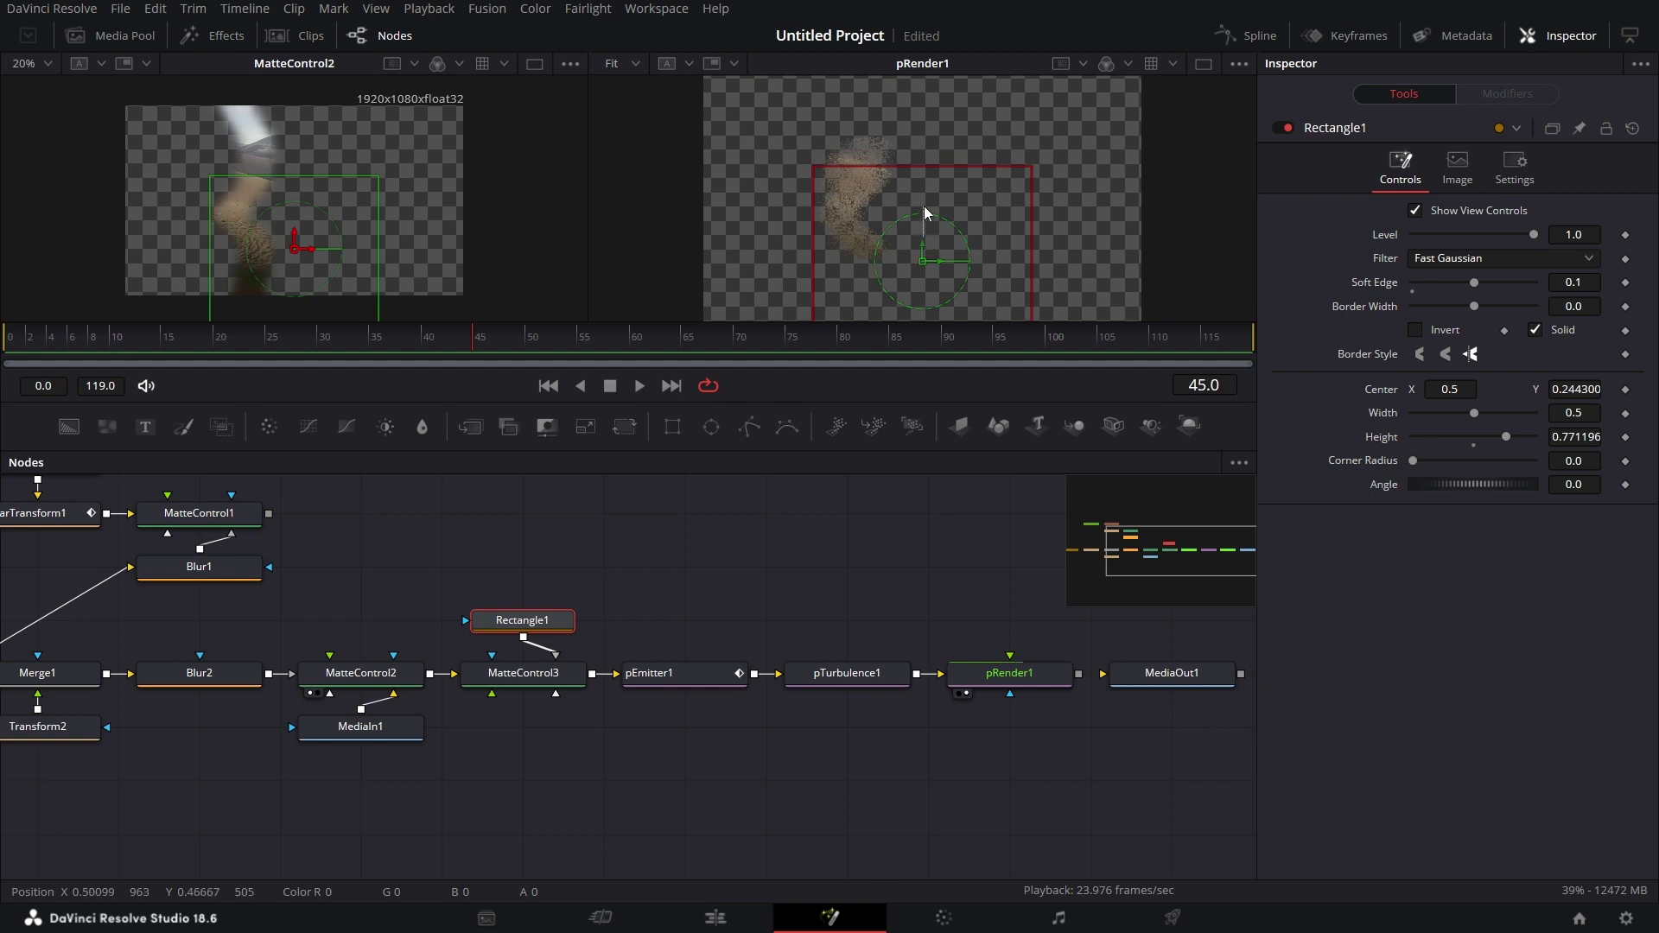
mouse_move(921, 240)
mouse_down()
mouse_move(923, 196)
mouse_move(922, 212)
mouse_up()
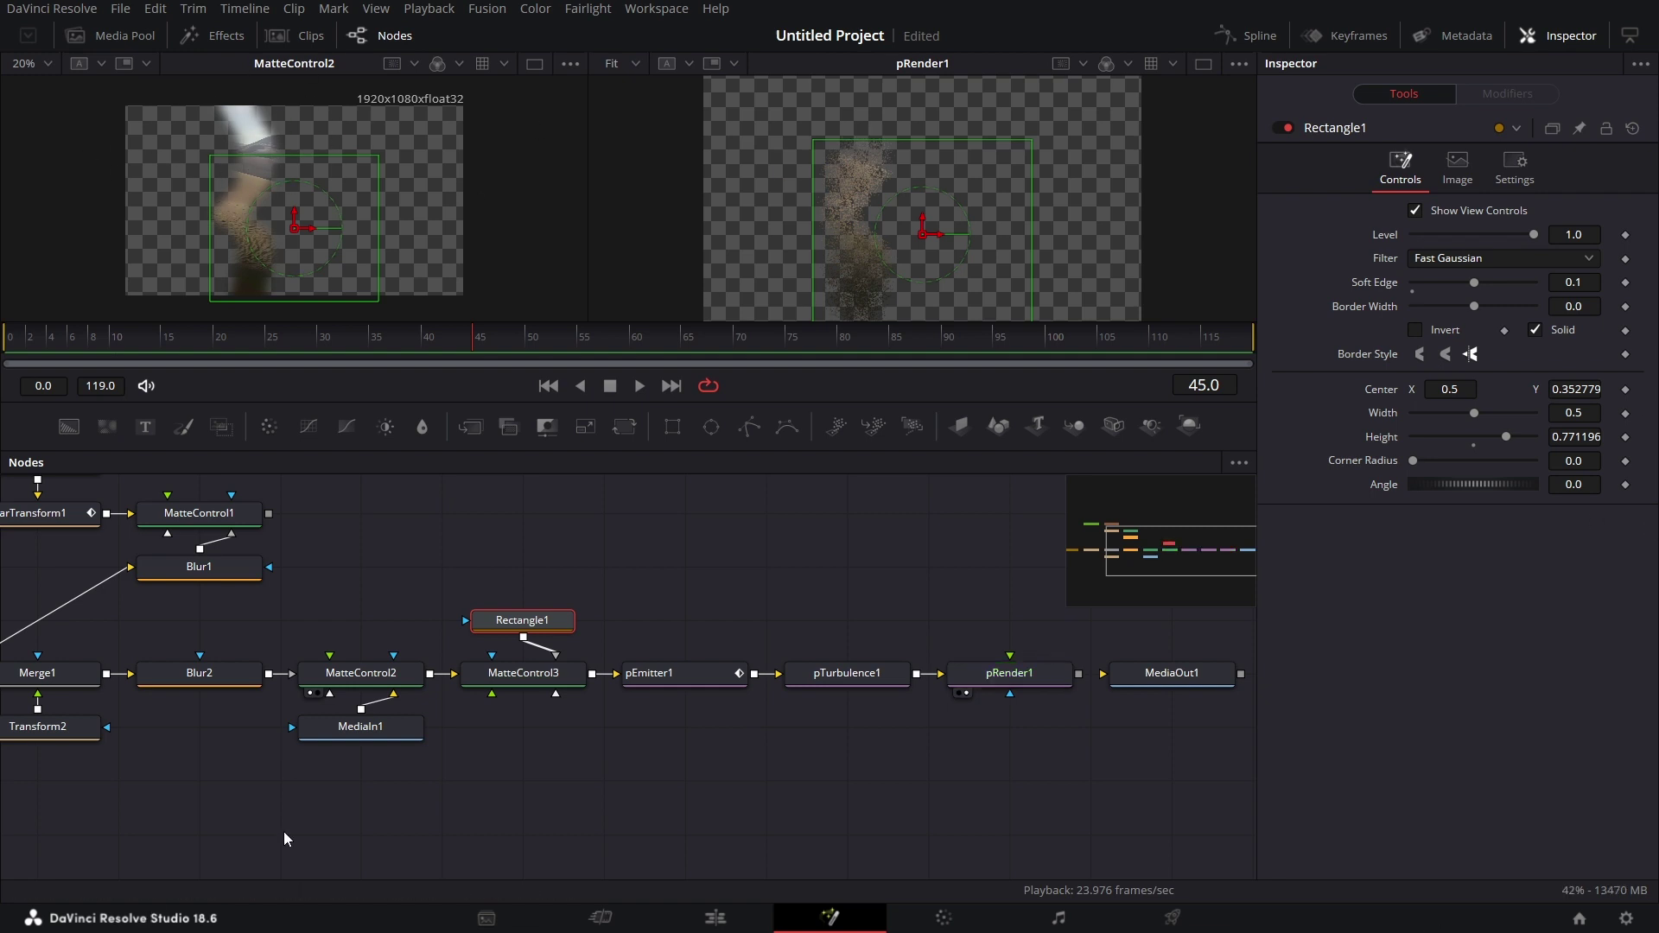
drag(1035, 270, 1145, 271)
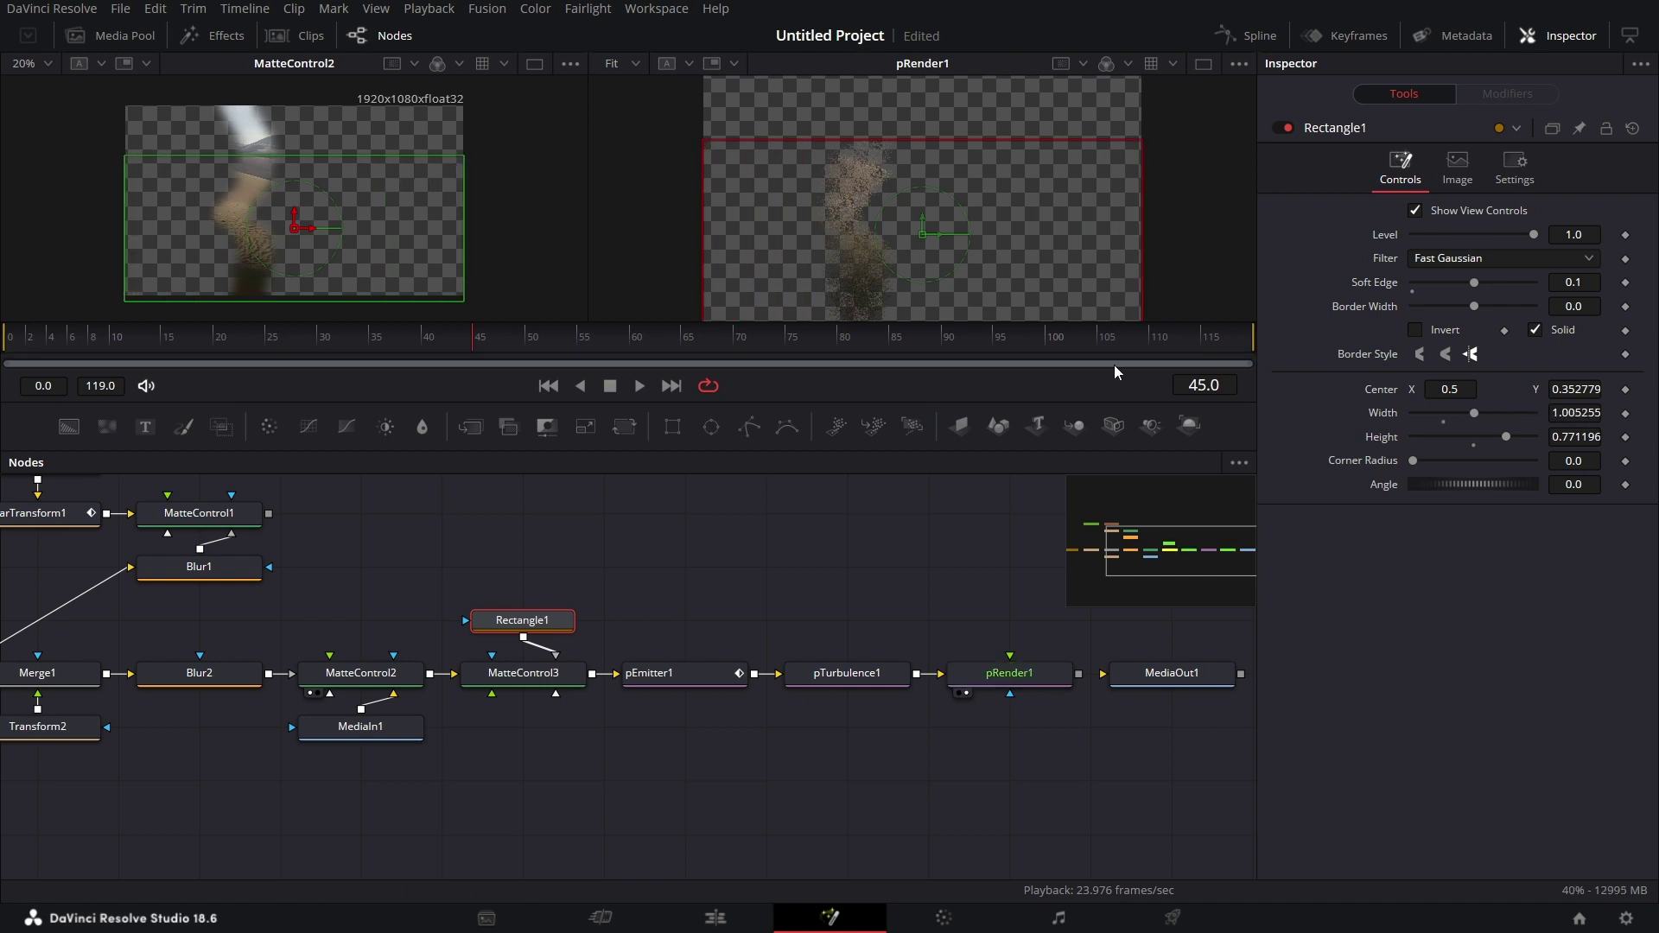
click(1586, 413)
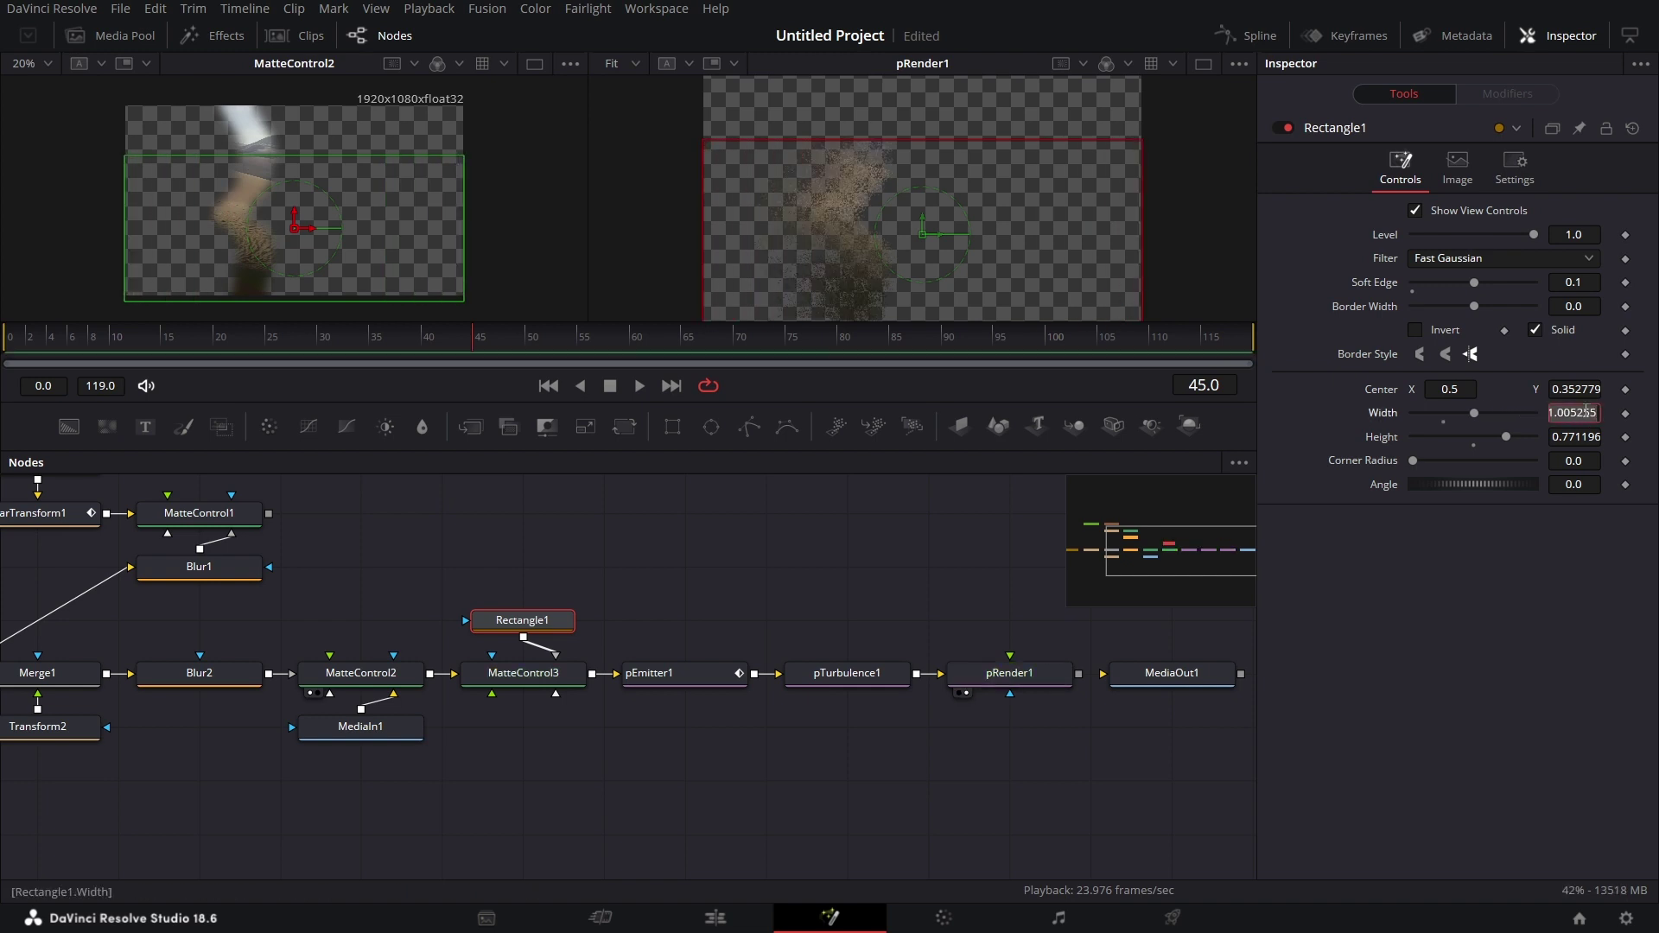
text(1)
key(Return)
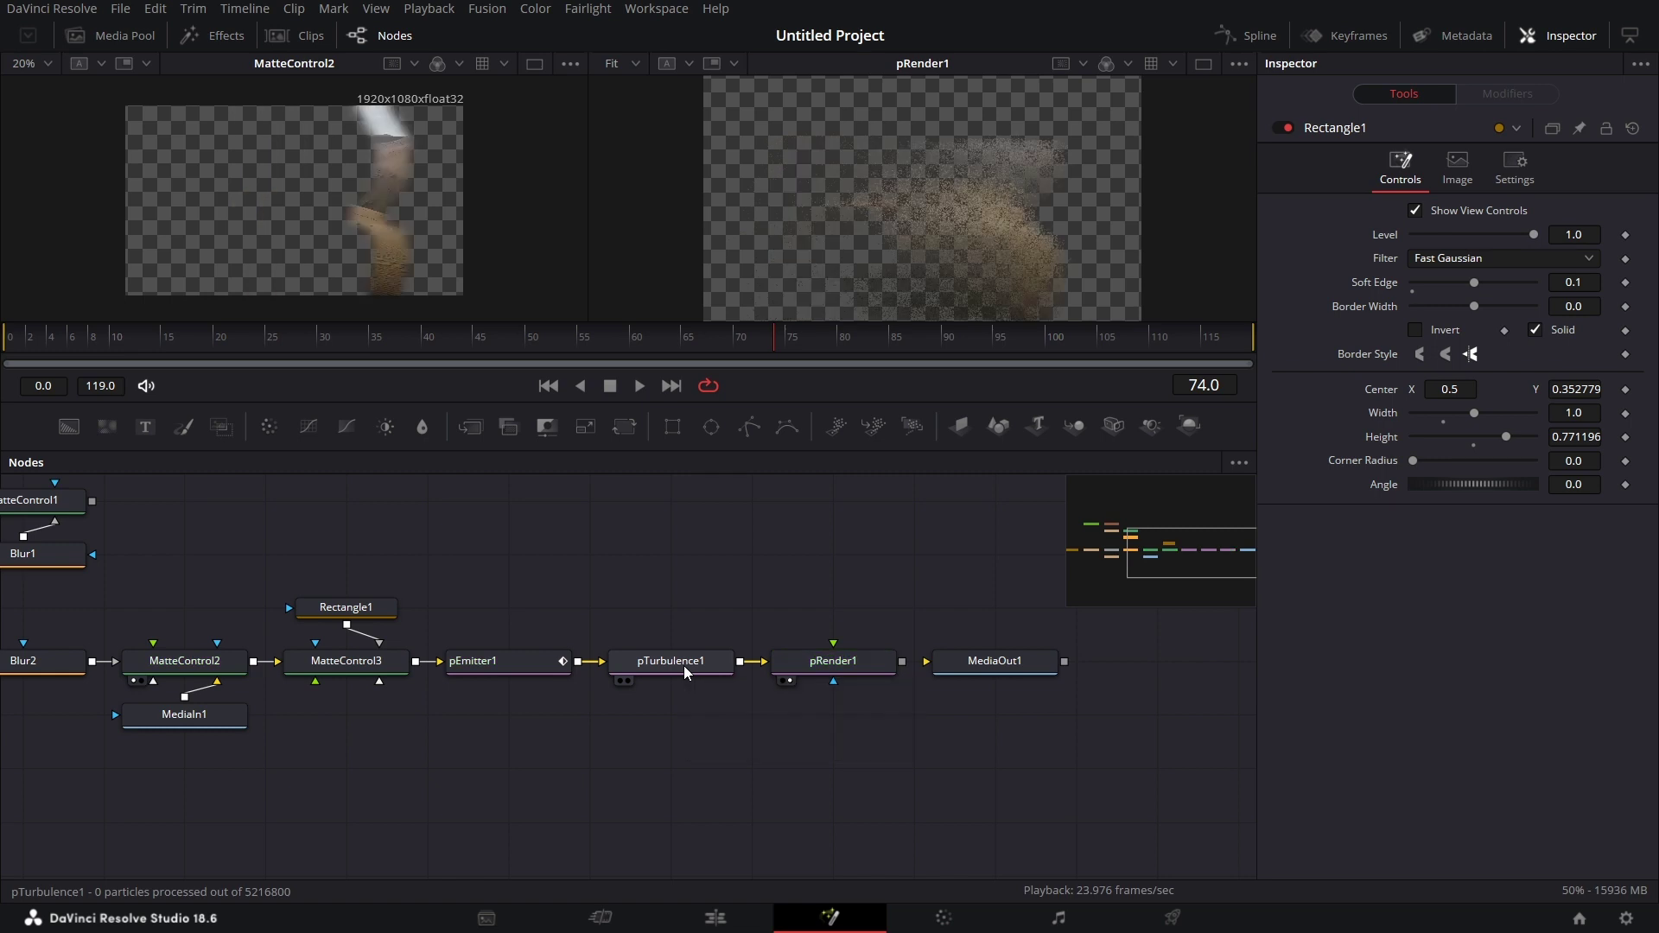
- Set pTurbulence1's X and Y strength to 0.75 each
click(683, 665)
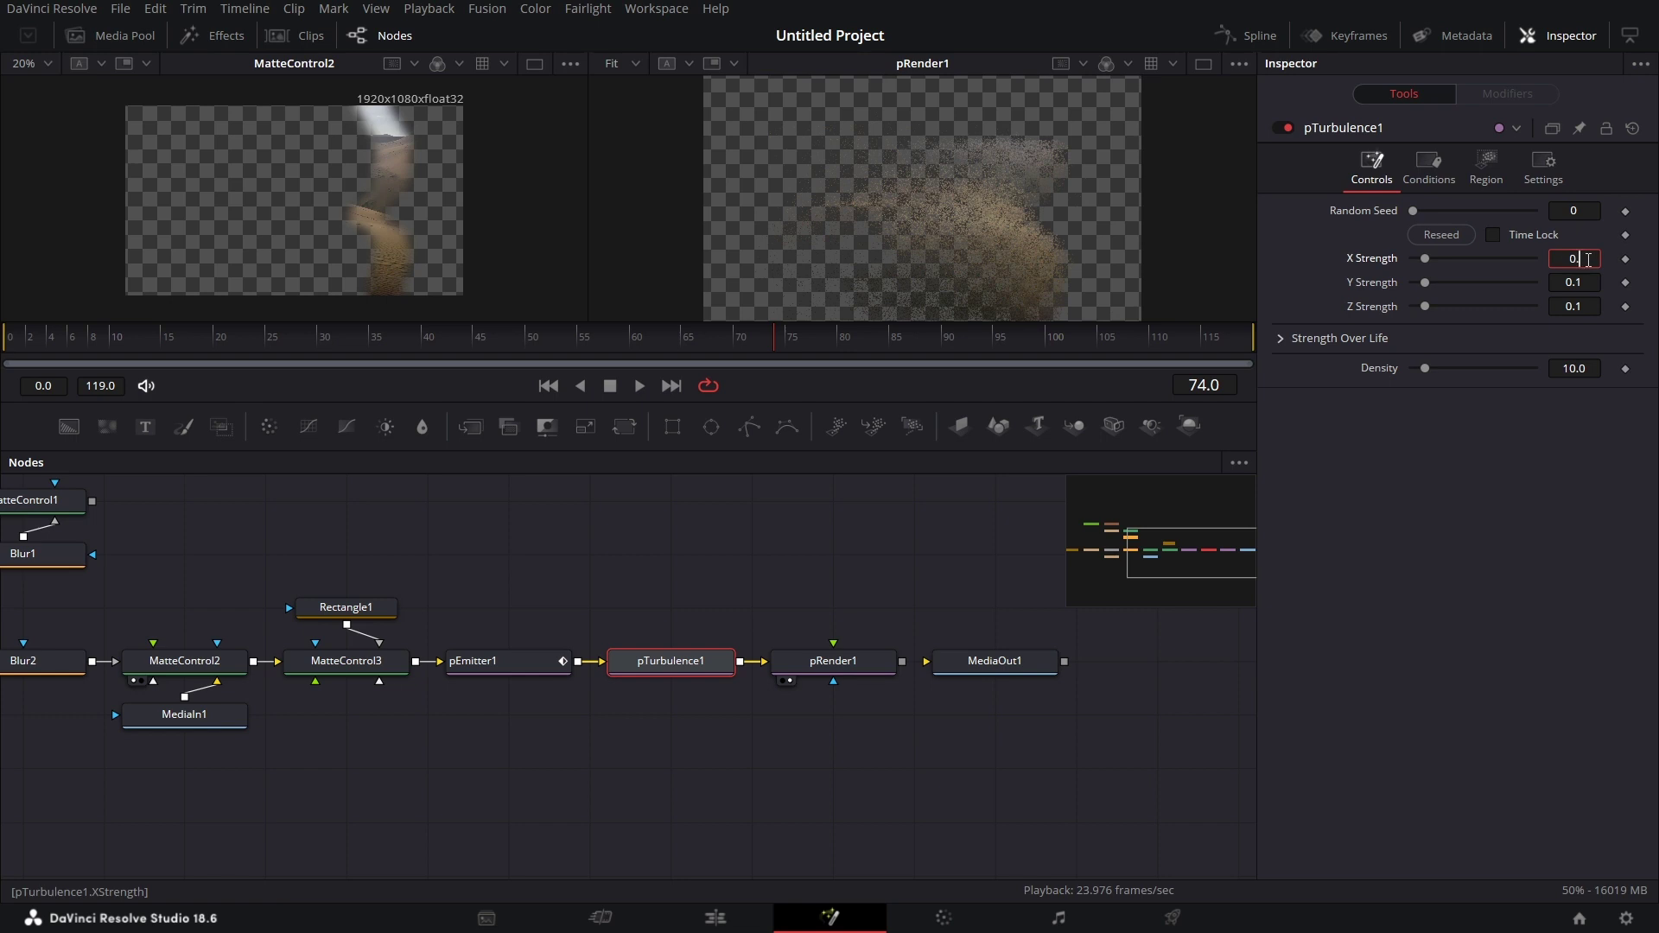
key(Tab)
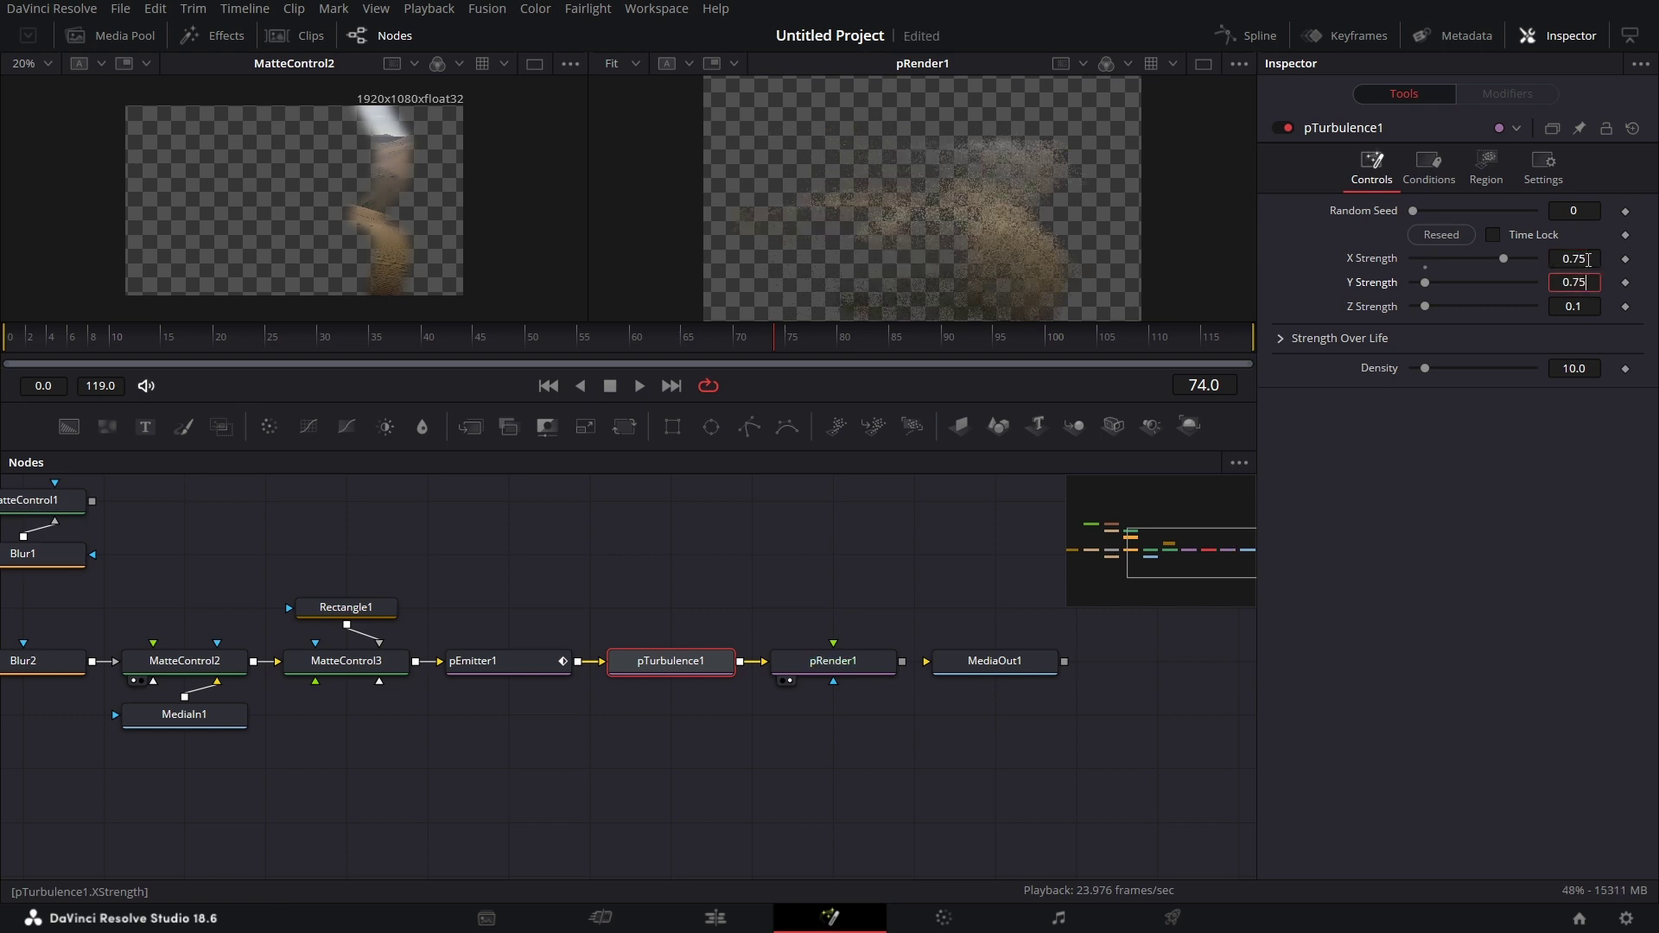
text(0.75)
key(Tab)
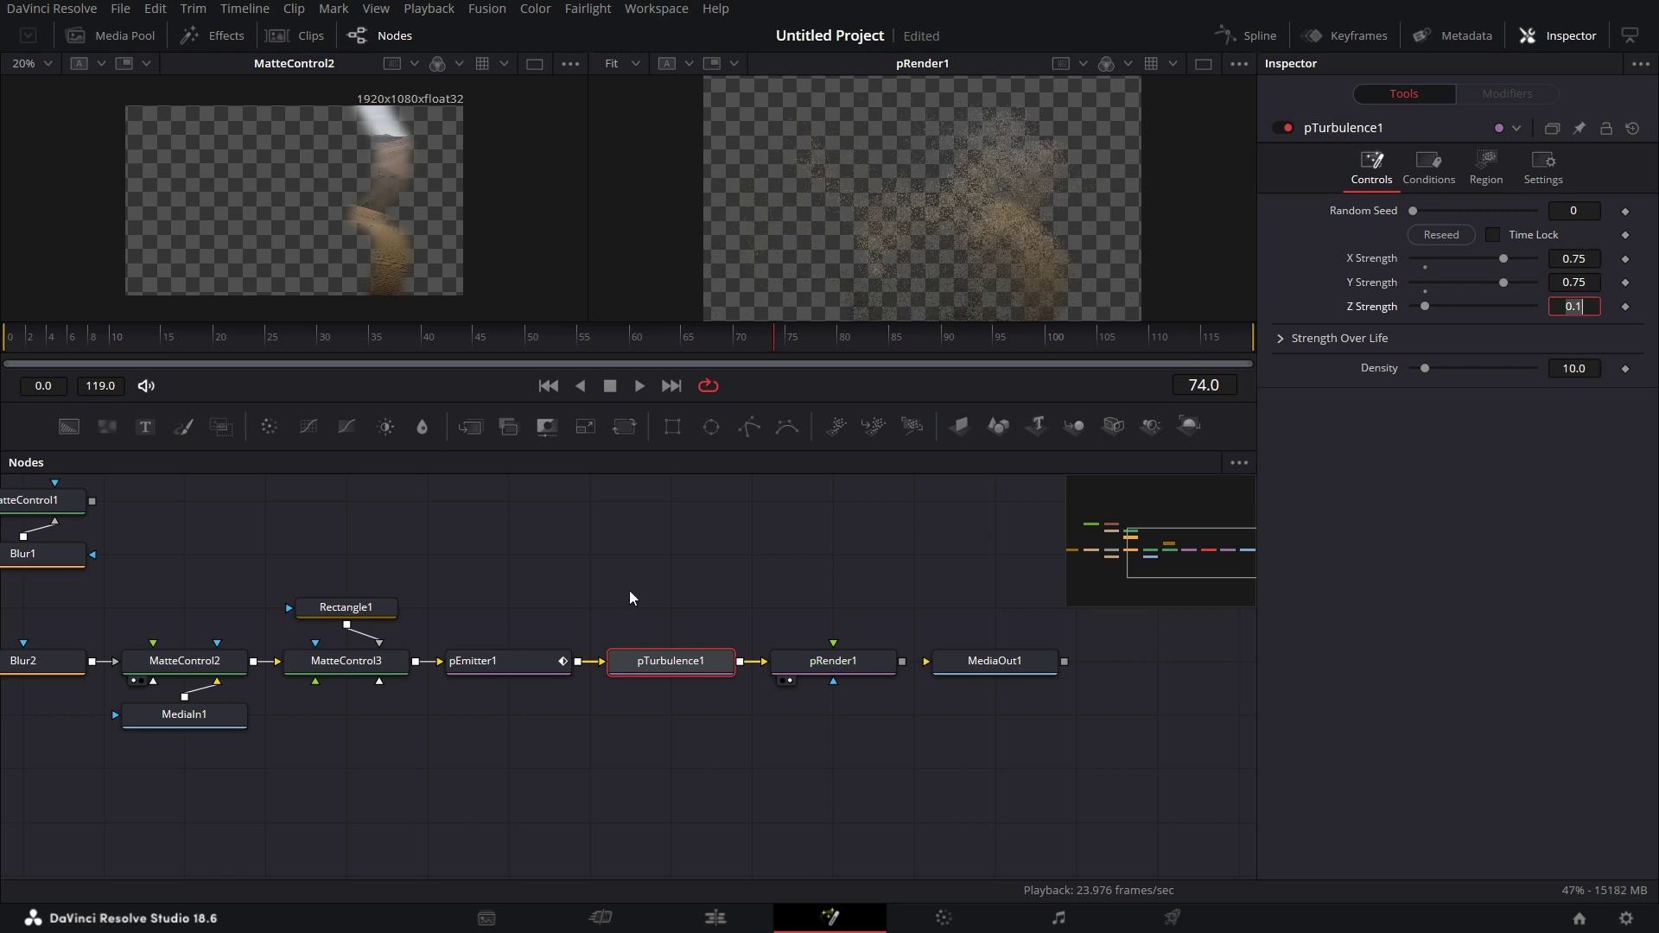
- Add a Soft Glow node above pRender1, feed it from pRender1's output and view it in the second viewer
scroll(924, 665, right, 2)
click(755, 667)
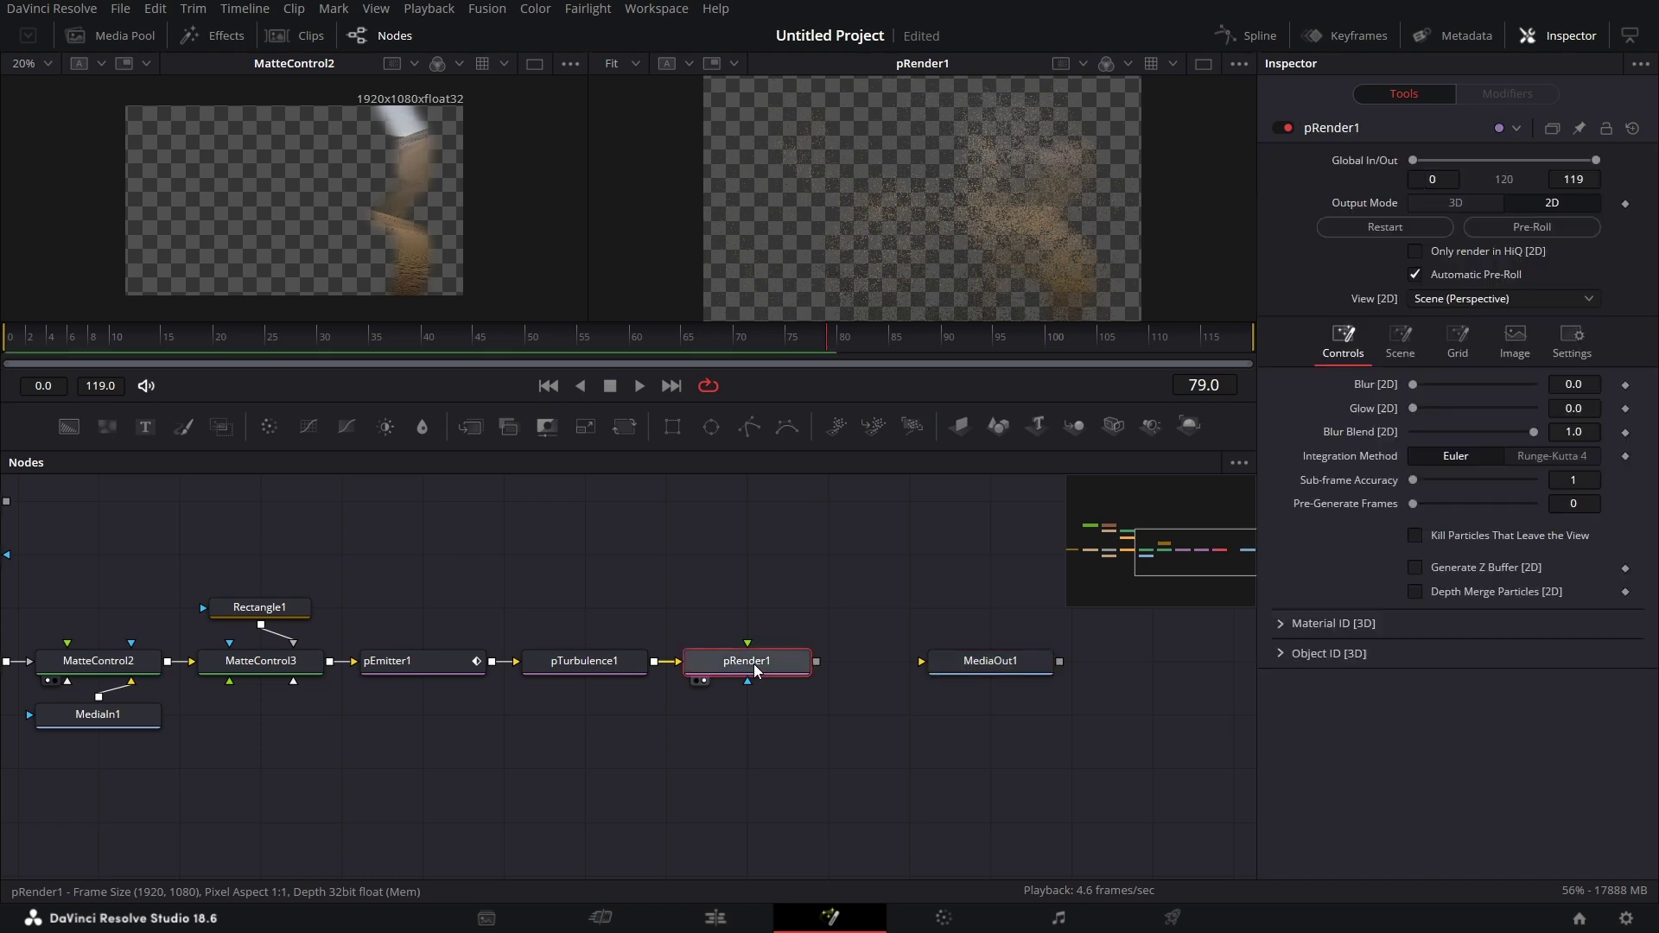
key(shift+space)
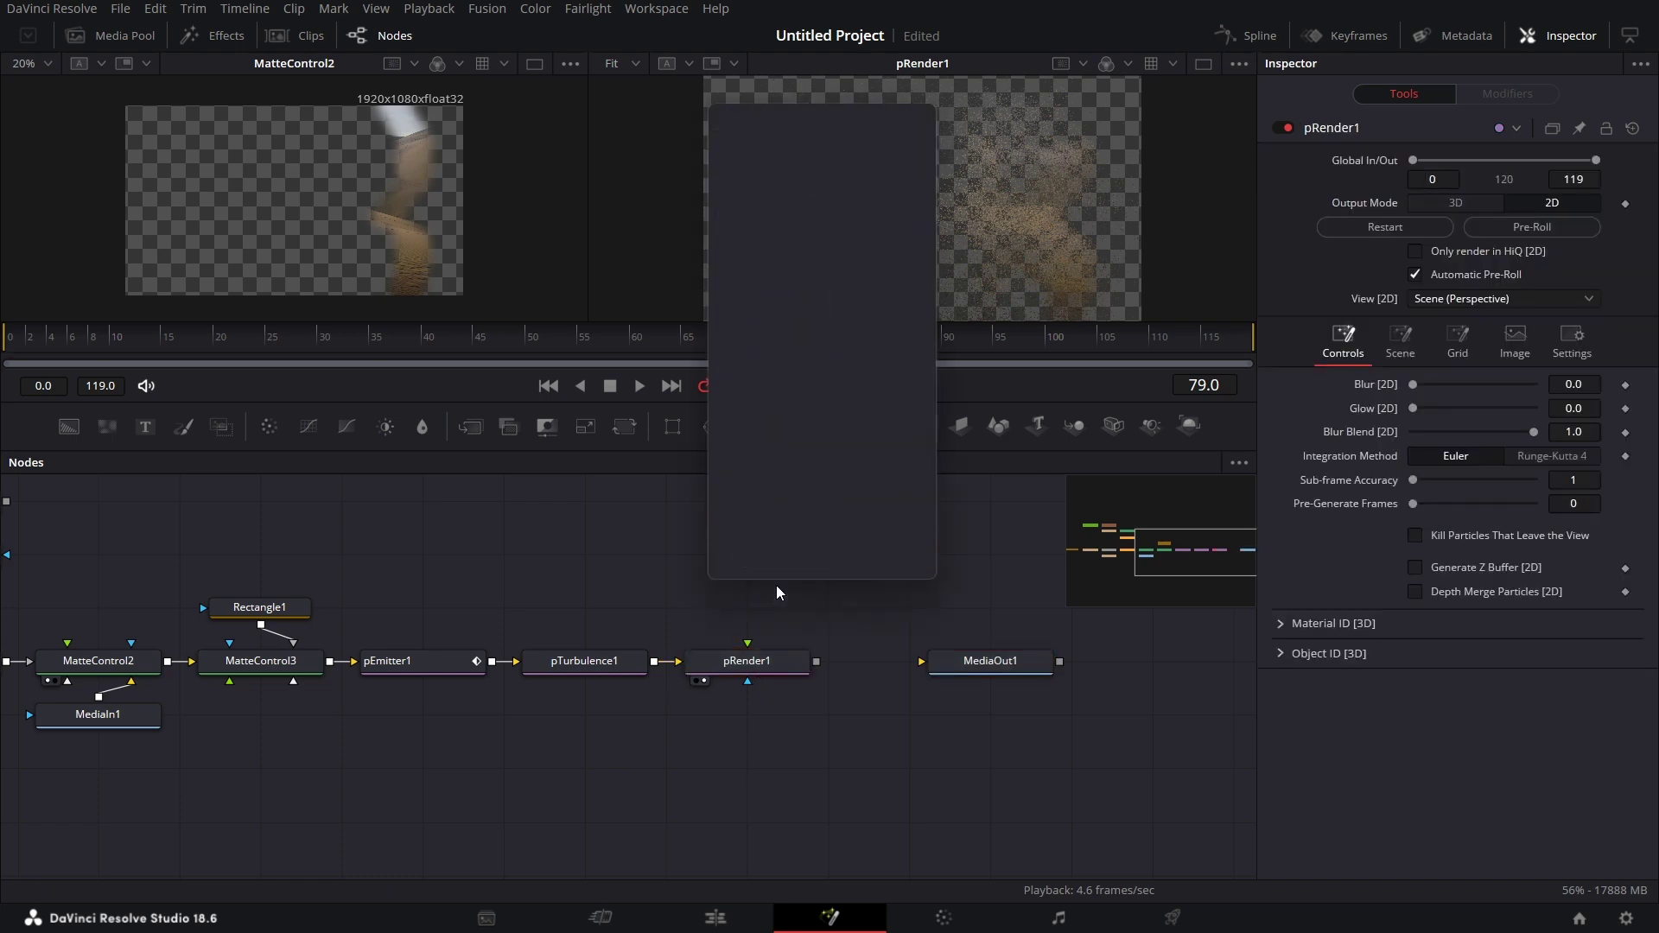
text(SOFT)
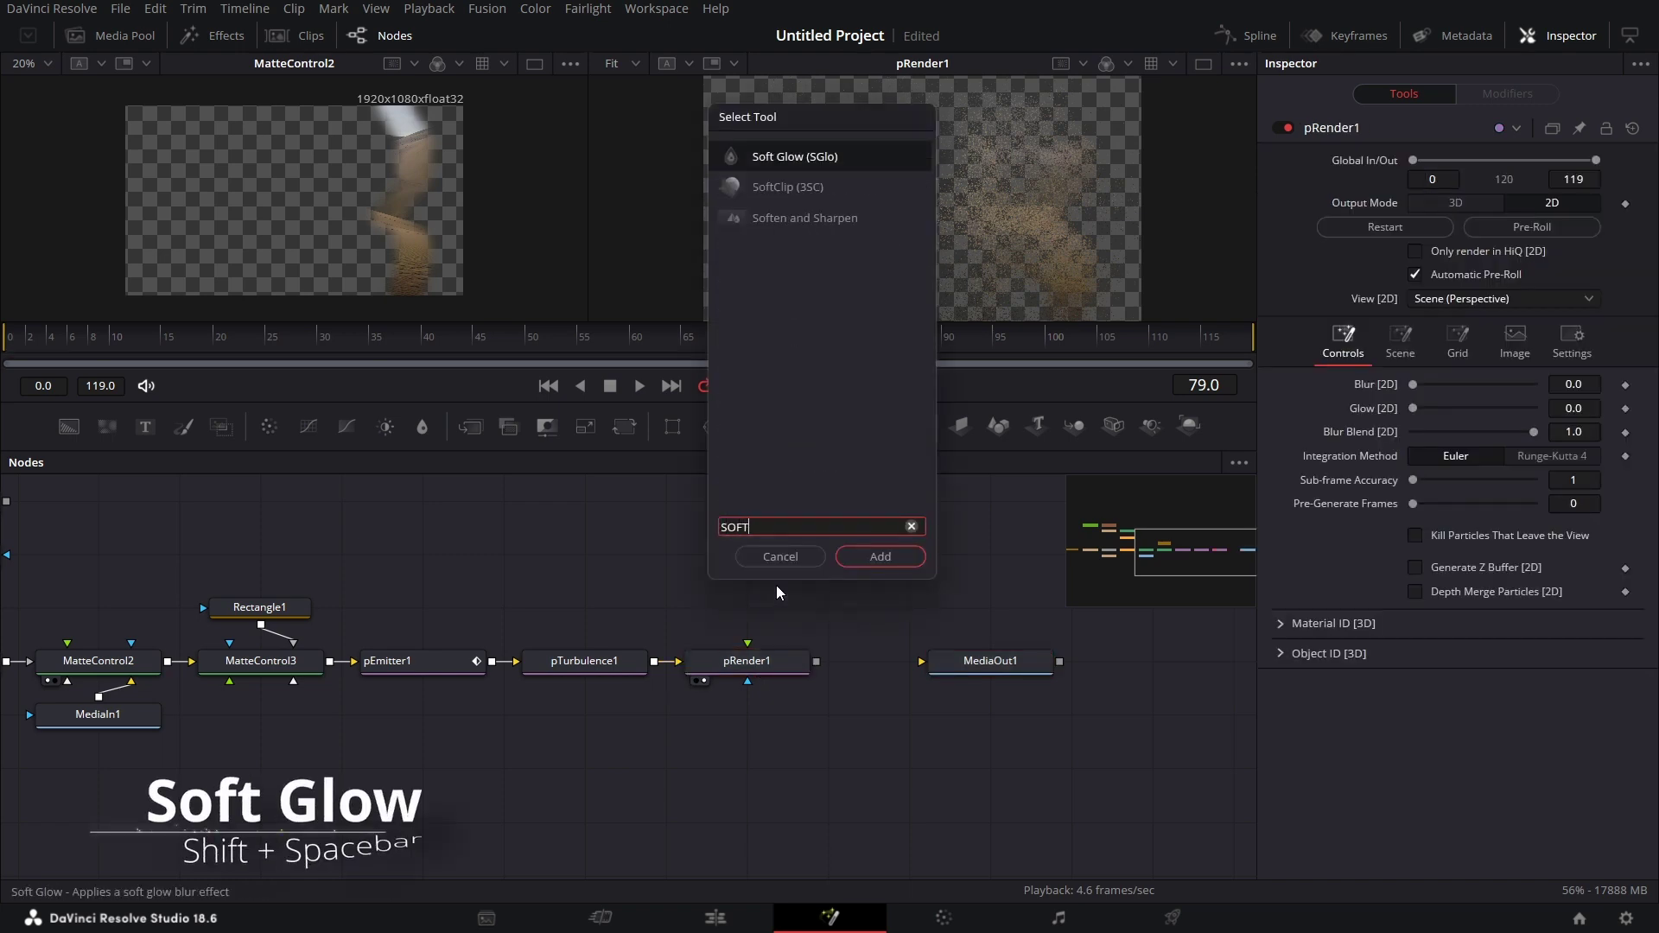
key(Return)
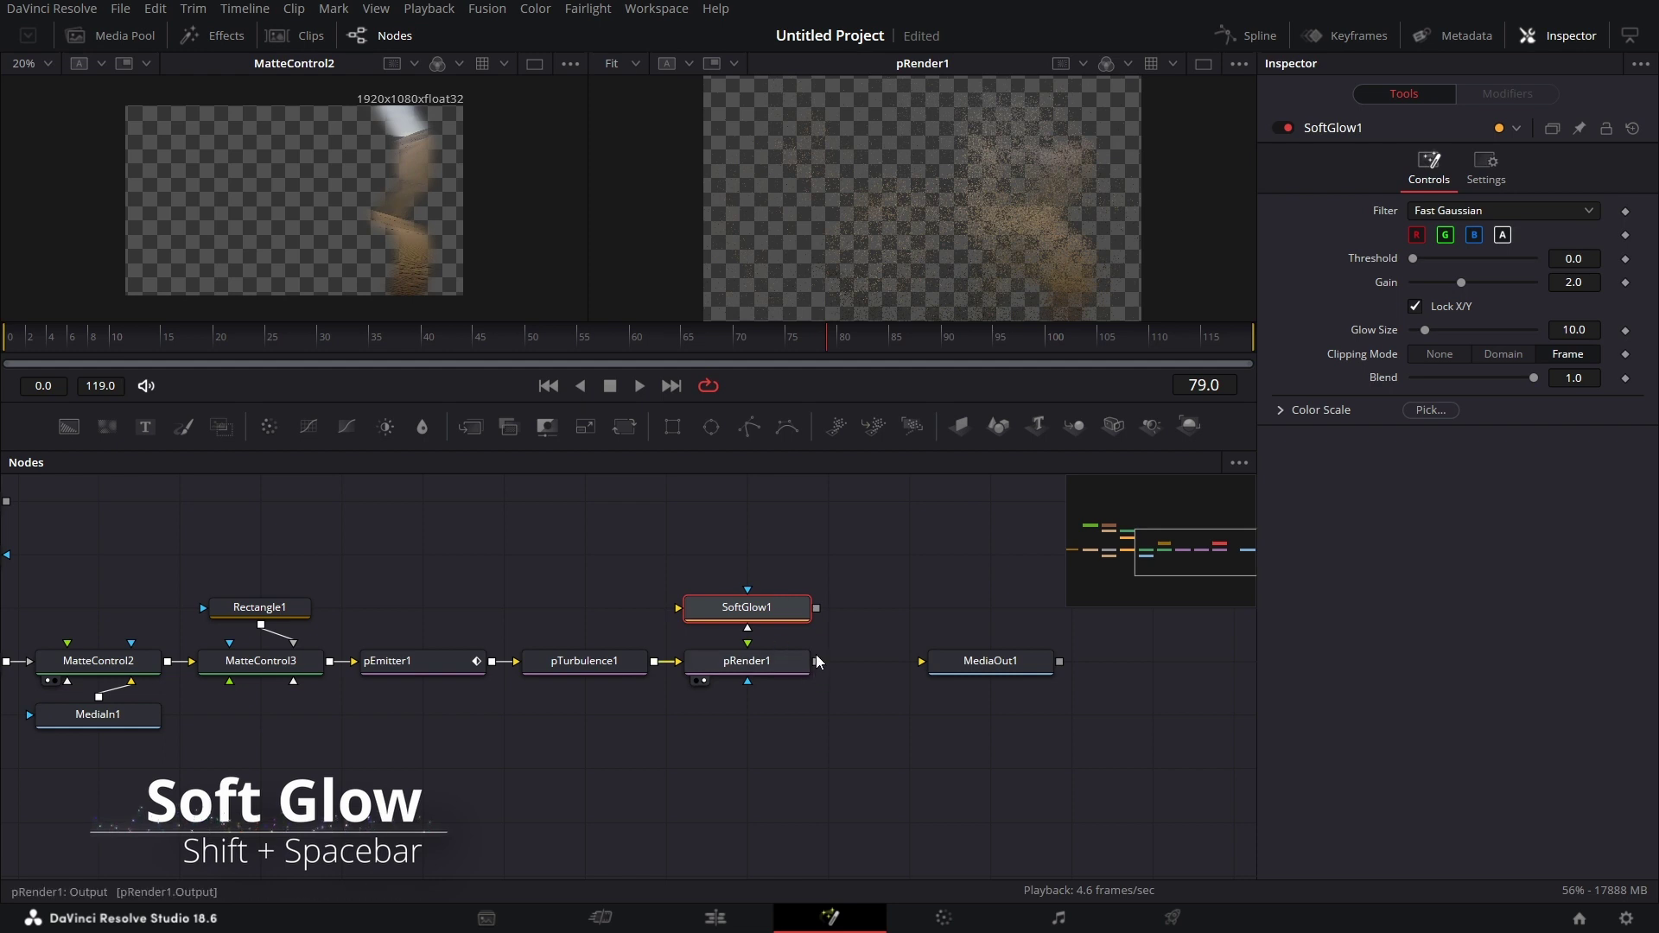
drag(816, 661, 1003, 156)
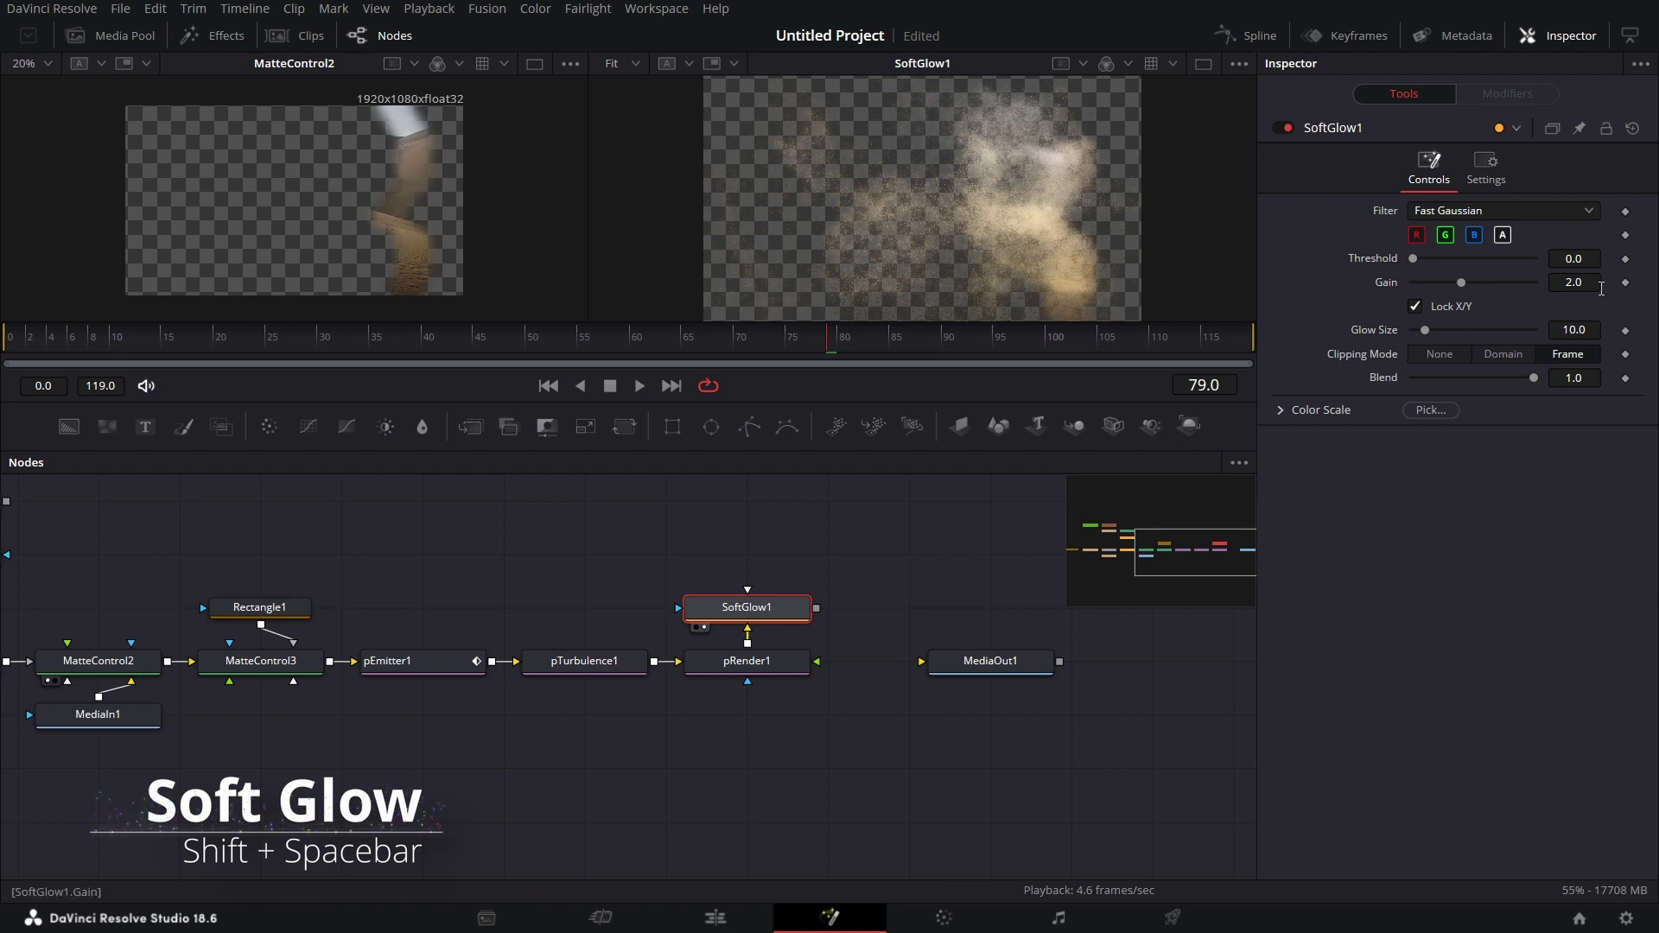
- Display MatteControl1's text in the first viewer and the MediaIn1 dune footage in the second viewer
drag(811, 583, 966, 668)
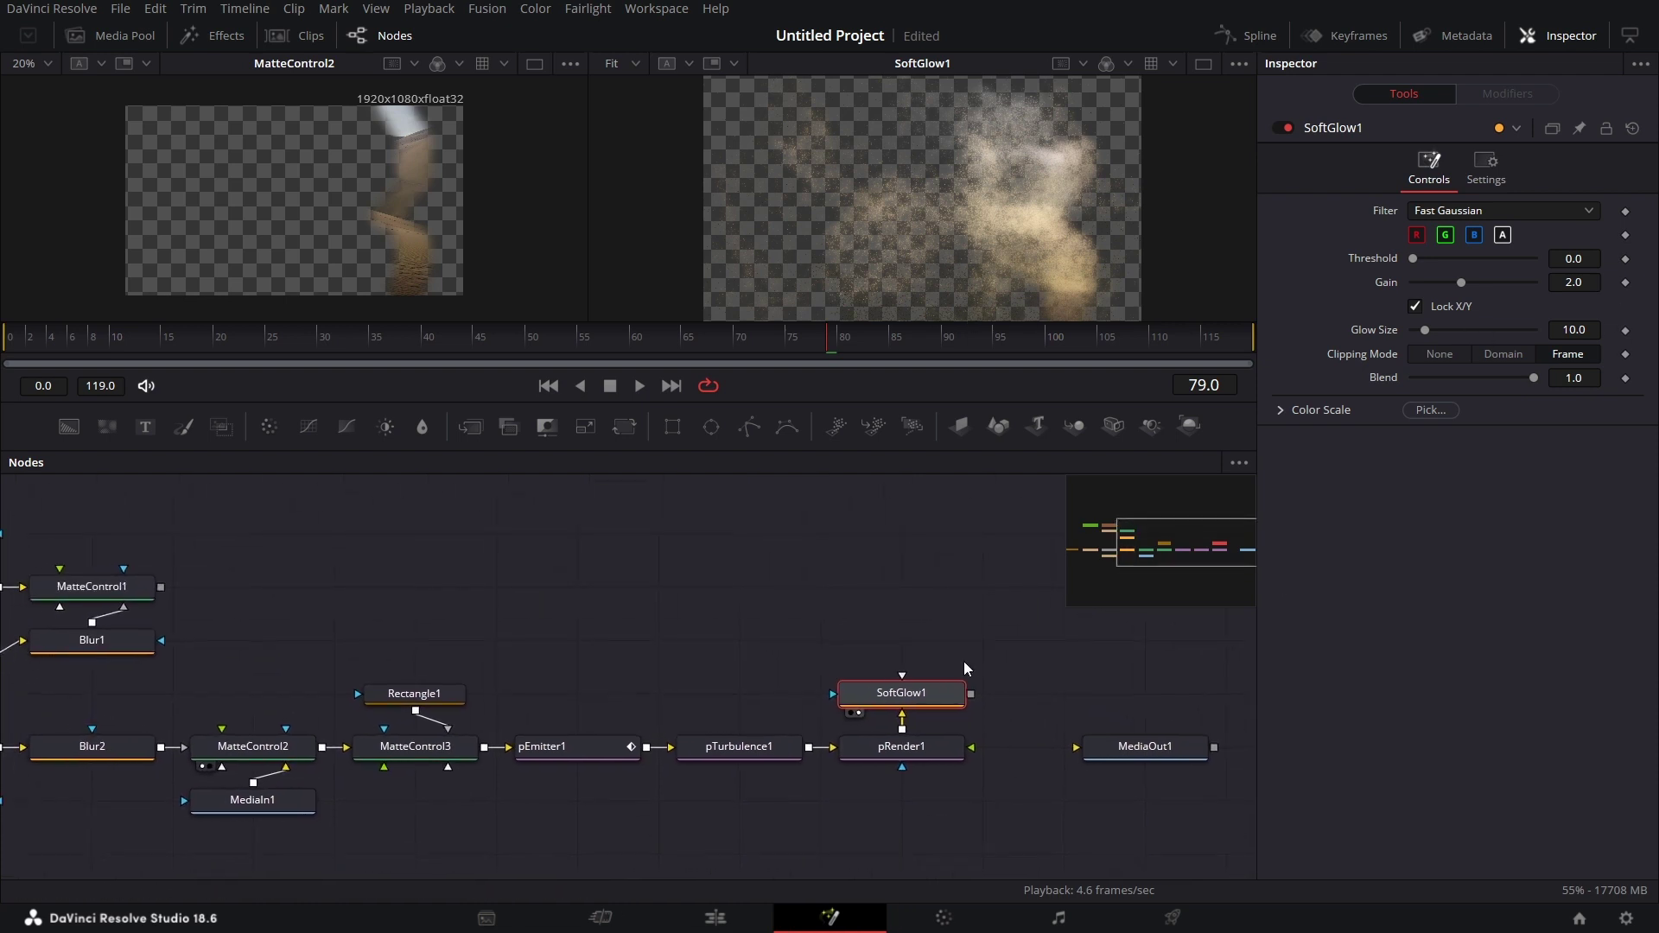
scroll(966, 669, left, 10)
scroll(815, 652, up, 2)
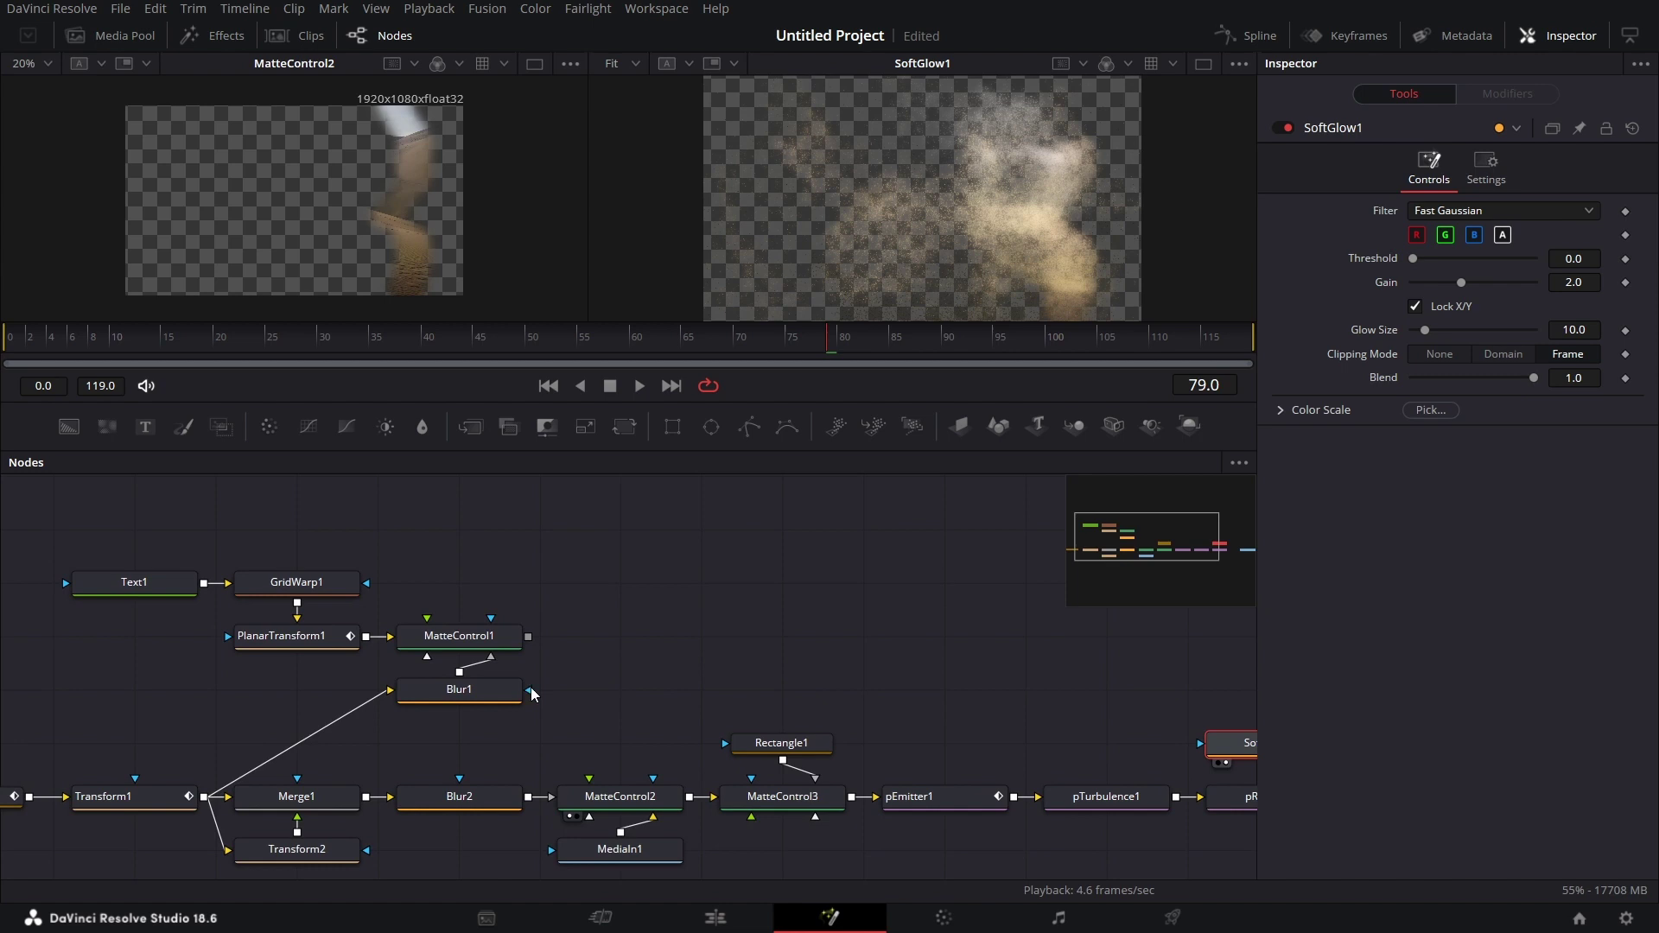
click(451, 654)
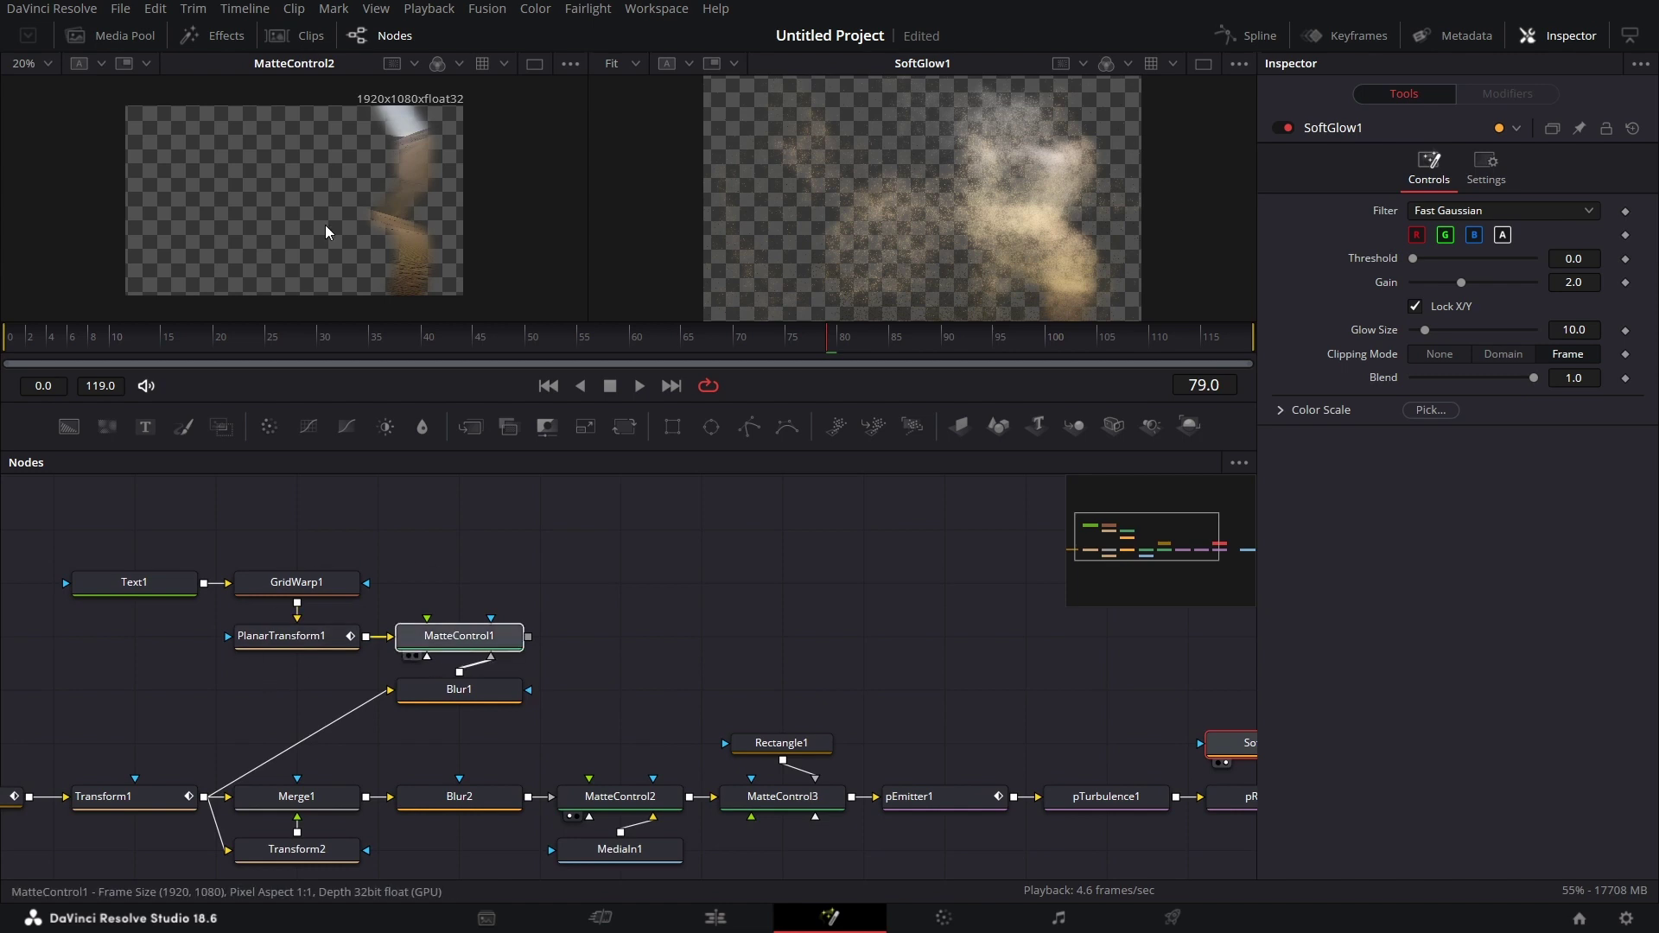
key(1)
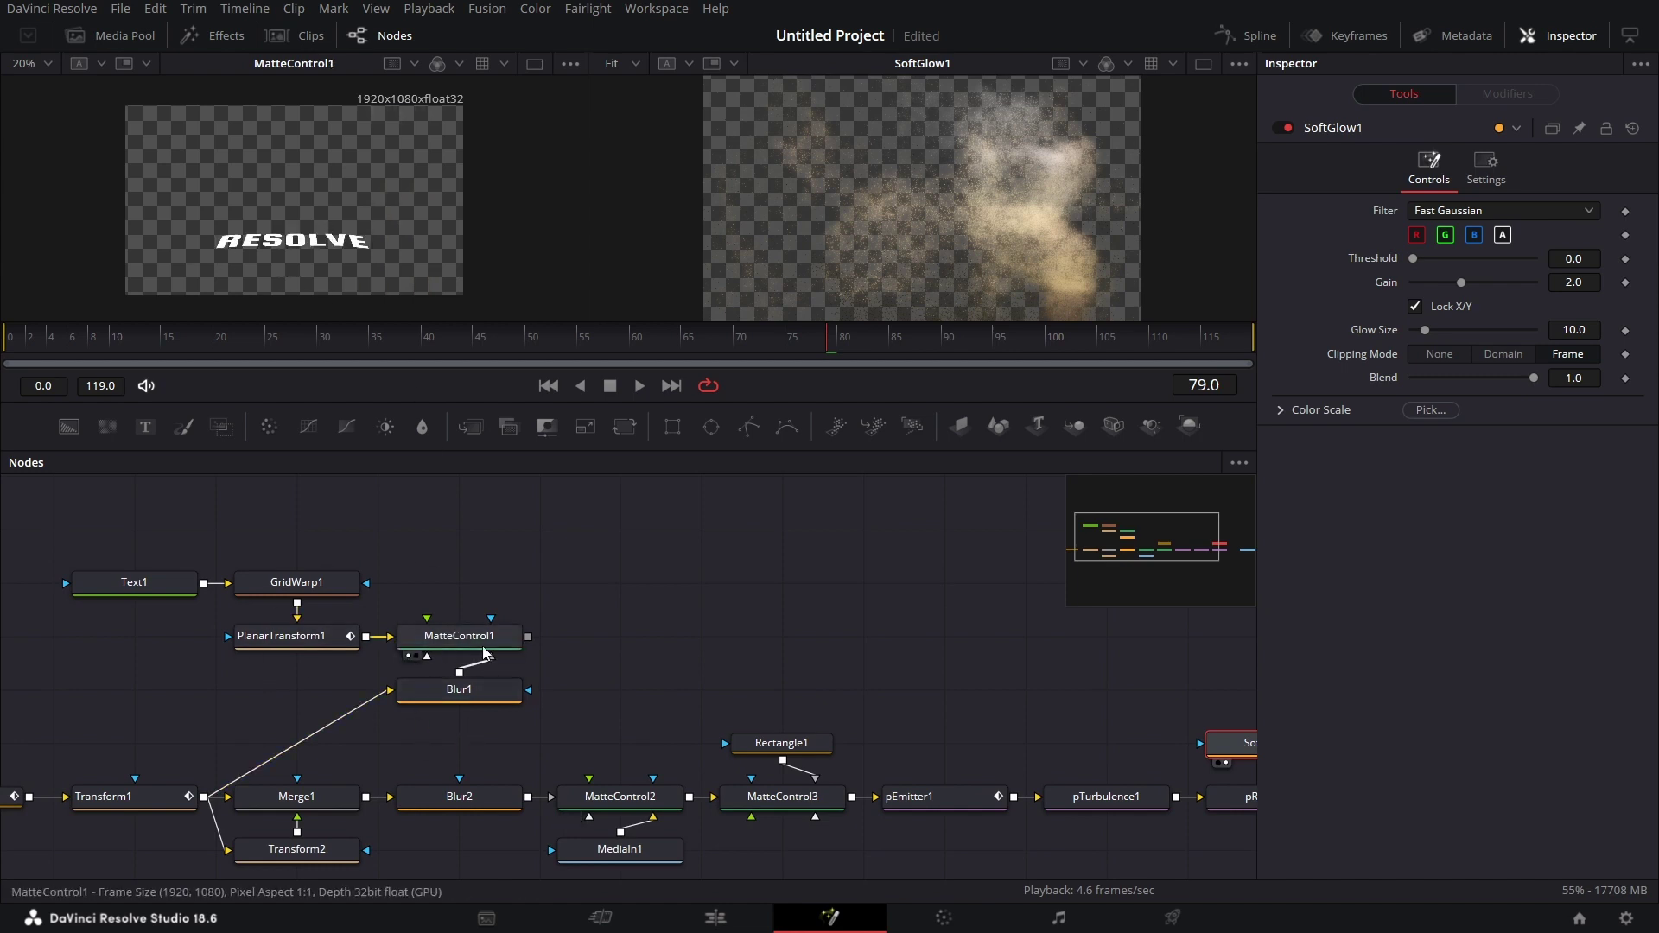
scroll(615, 622, down, 1)
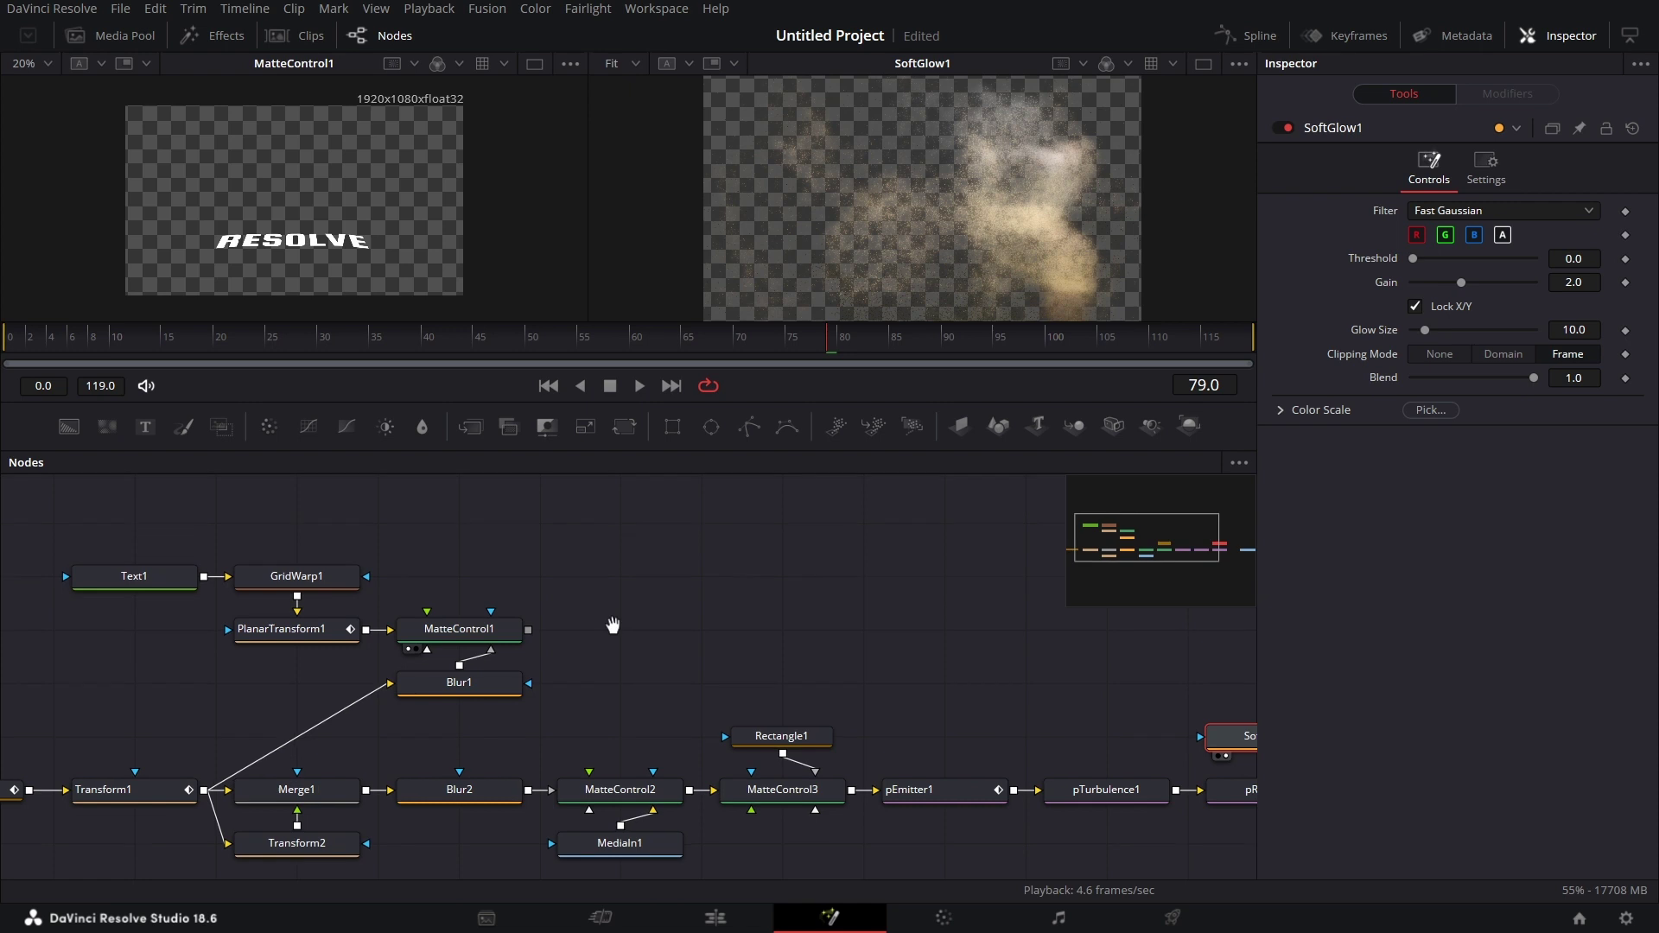
click(147, 569)
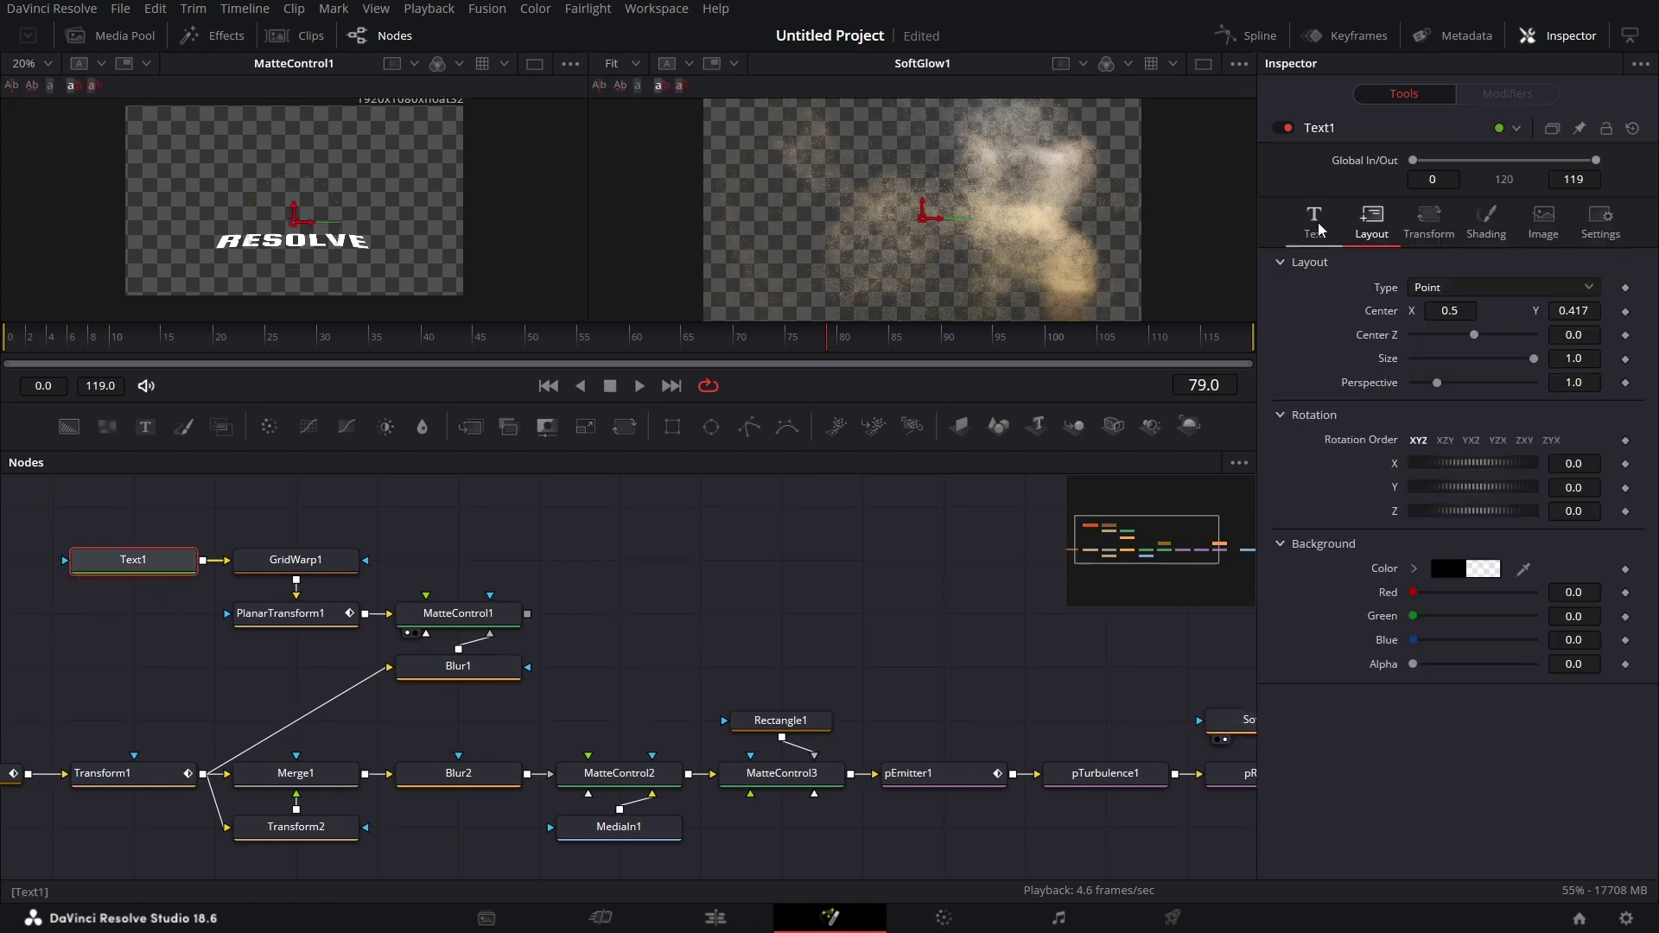
drag(125, 757, 331, 694)
drag(849, 766, 986, 232)
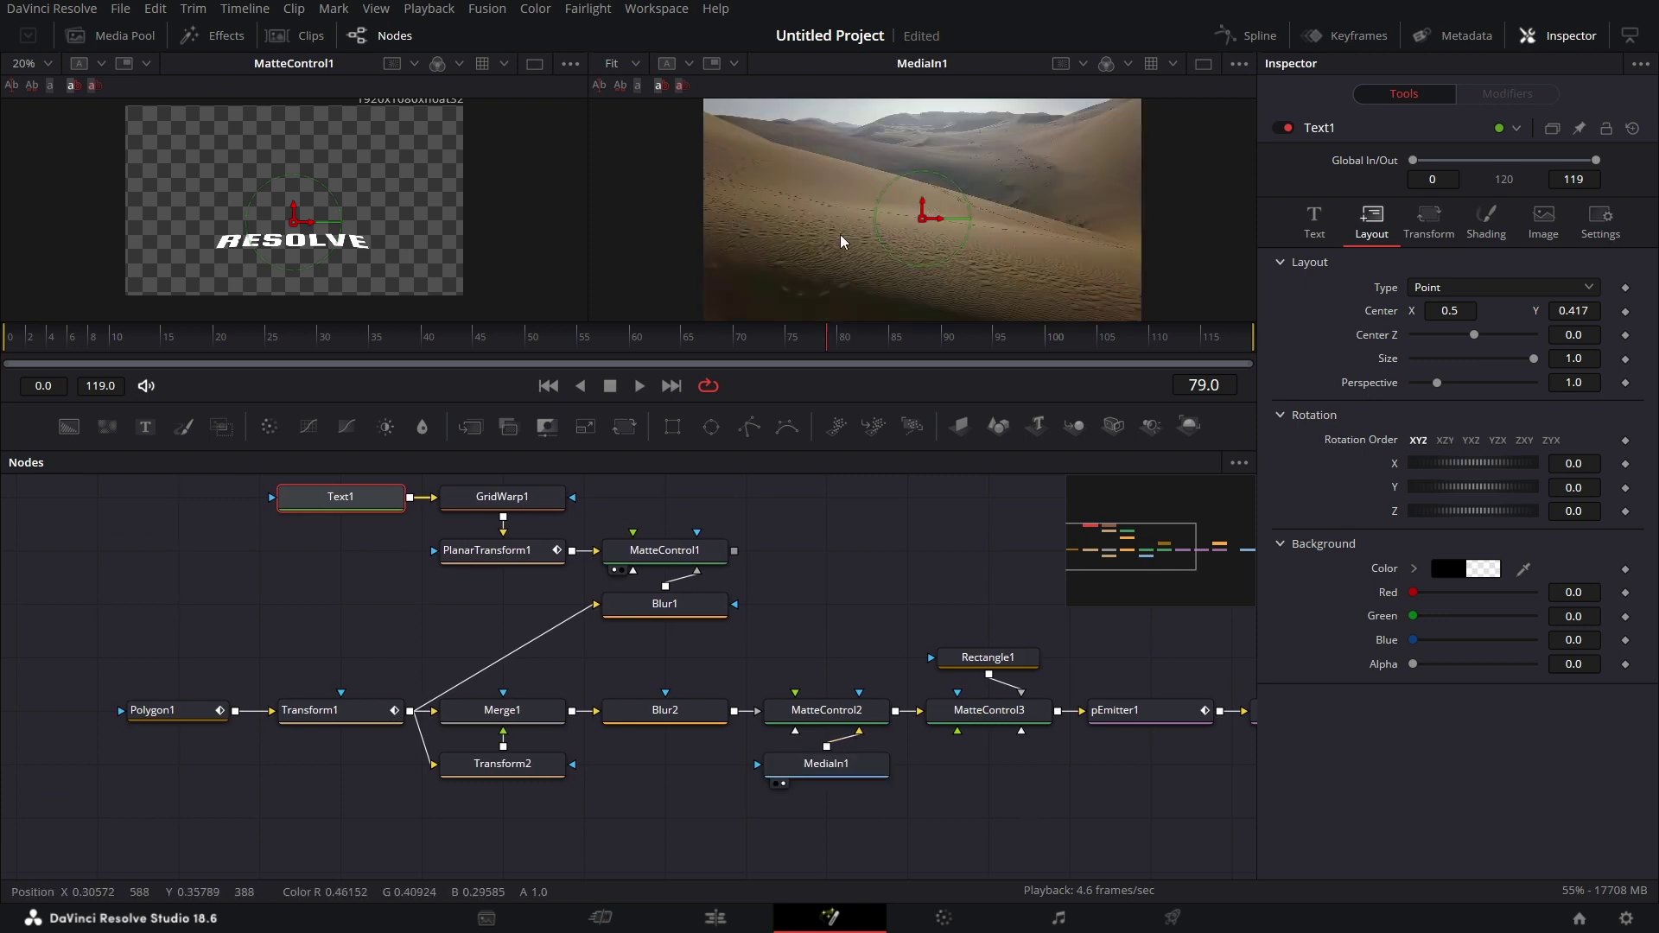
- Add a Background node beside MatteControl1, connect MatteControl1's output as its effect mask and view it in the second viewer
drag(689, 579, 536, 656)
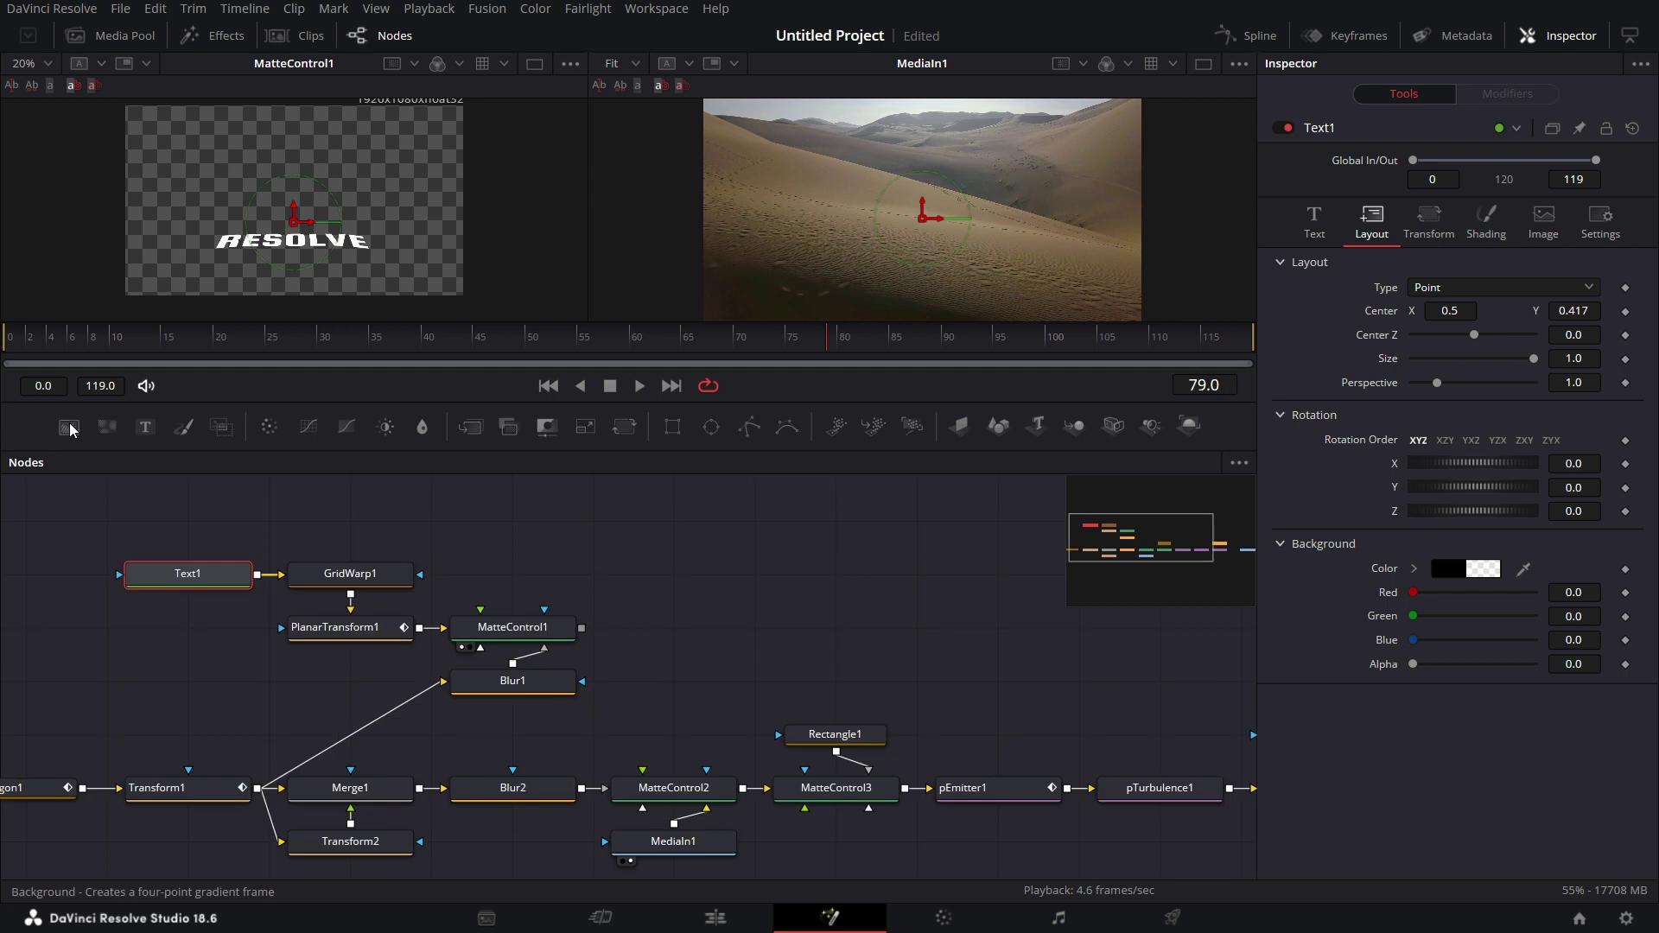
drag(68, 426, 640, 634)
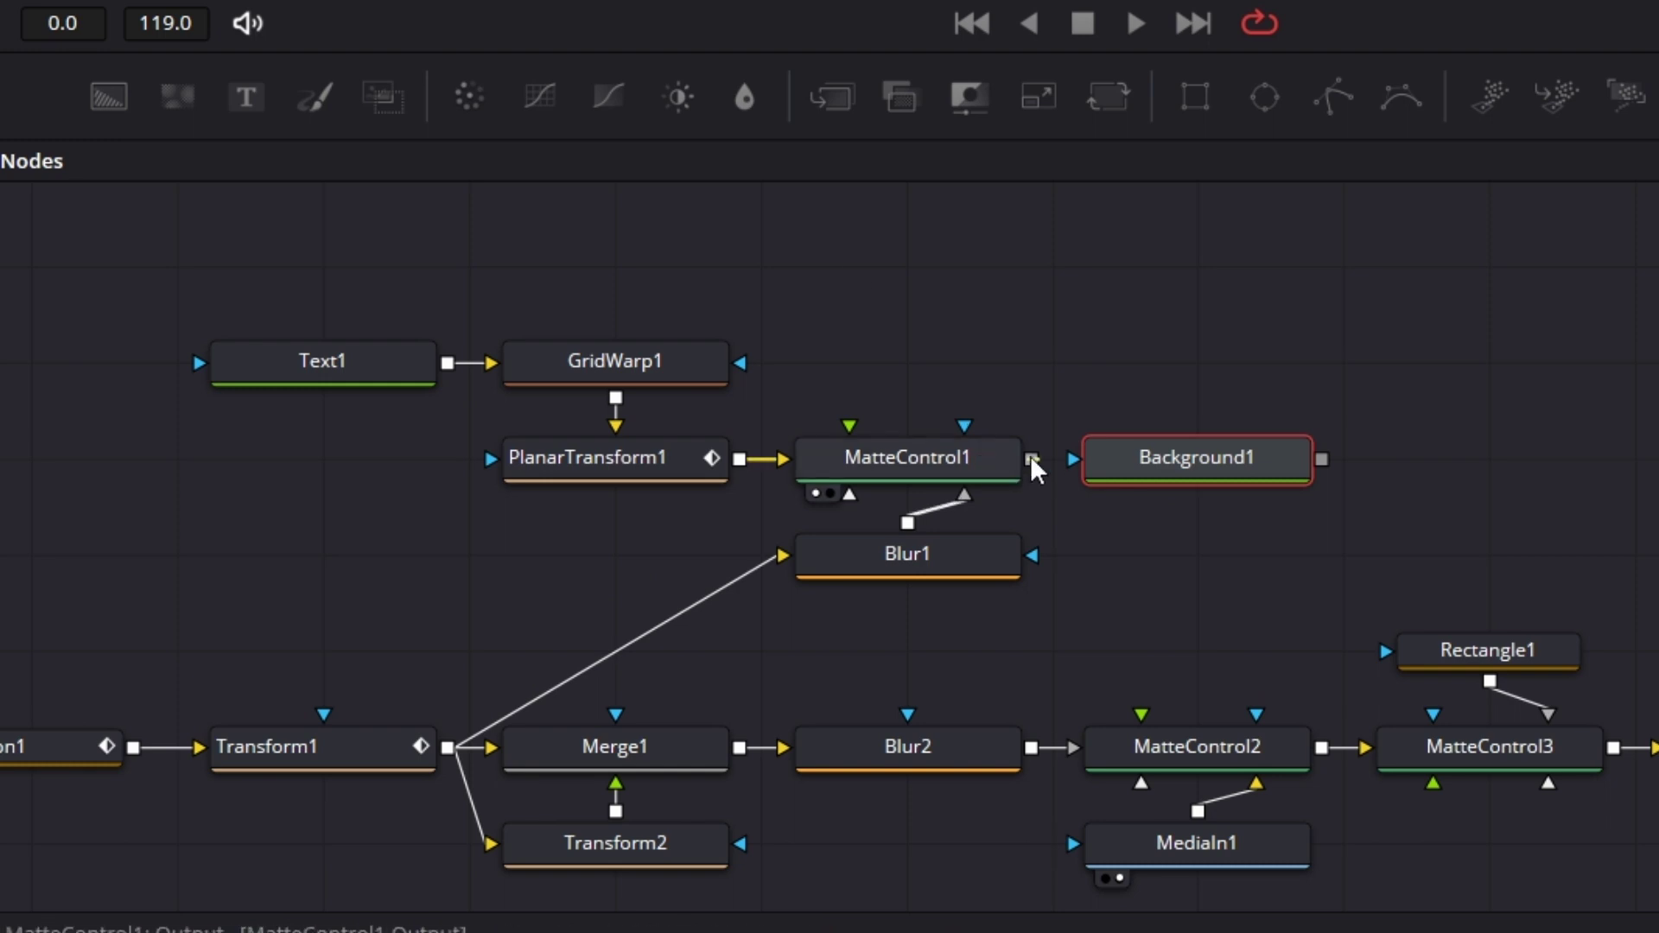
drag(1031, 458, 1075, 459)
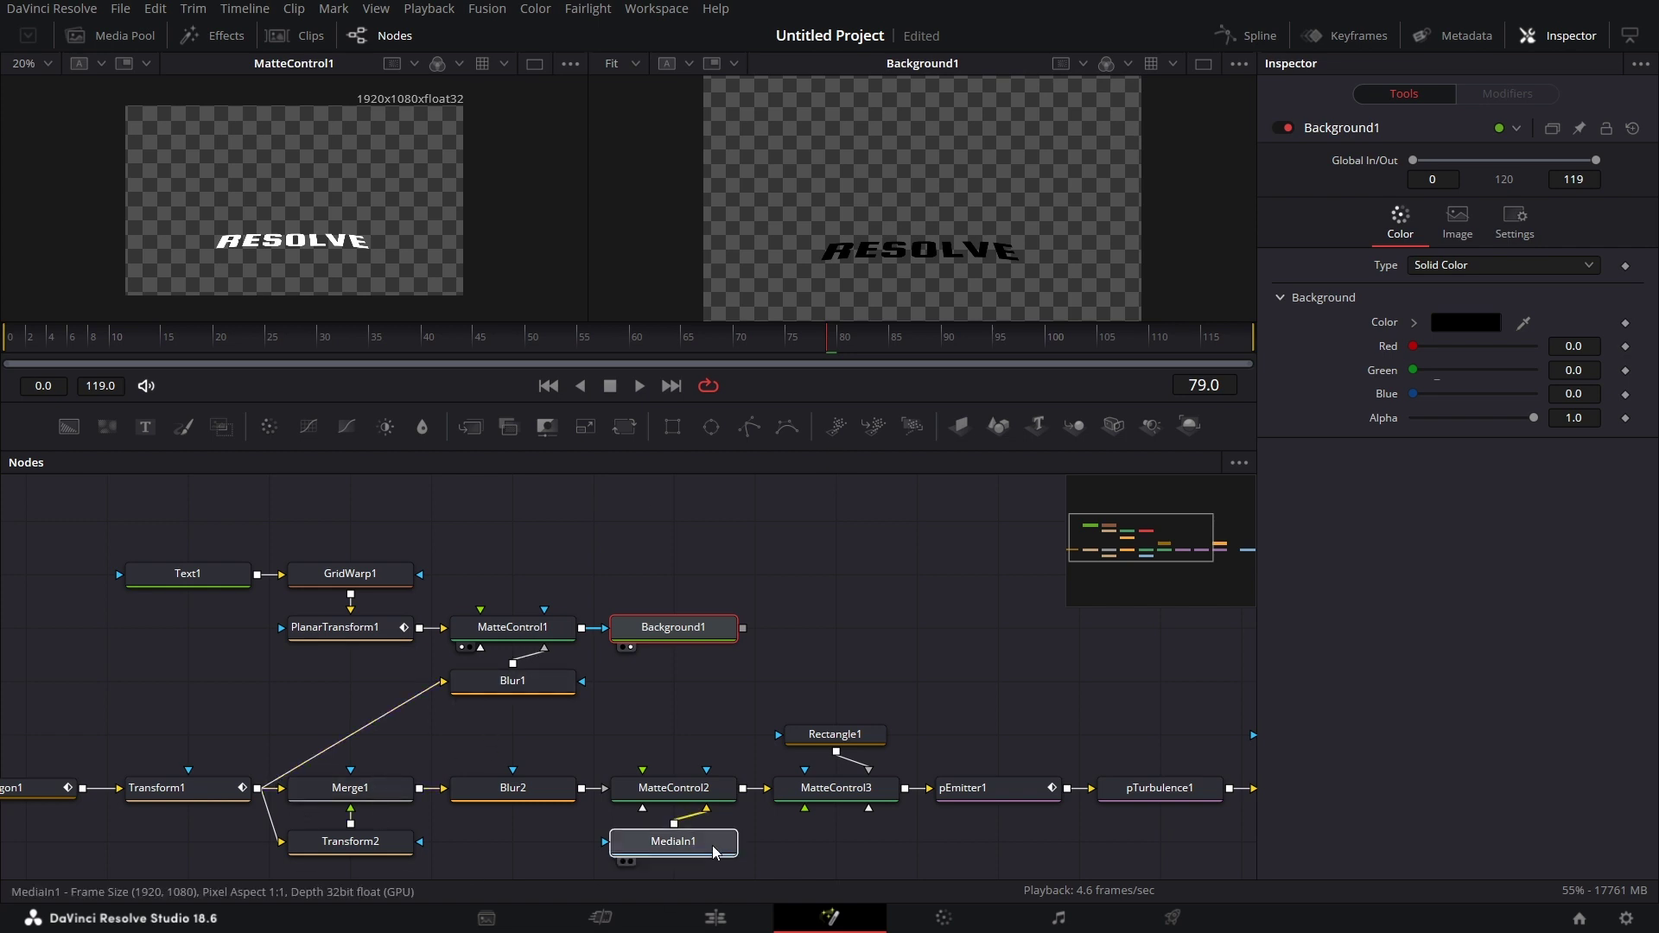
- Sample a sand tone from MediaIn1 as Background1's color, about 0.39 red, 0.33 green, 0.25 blue, and view Background1 in the first viewer
drag(245, 221, 247, 223)
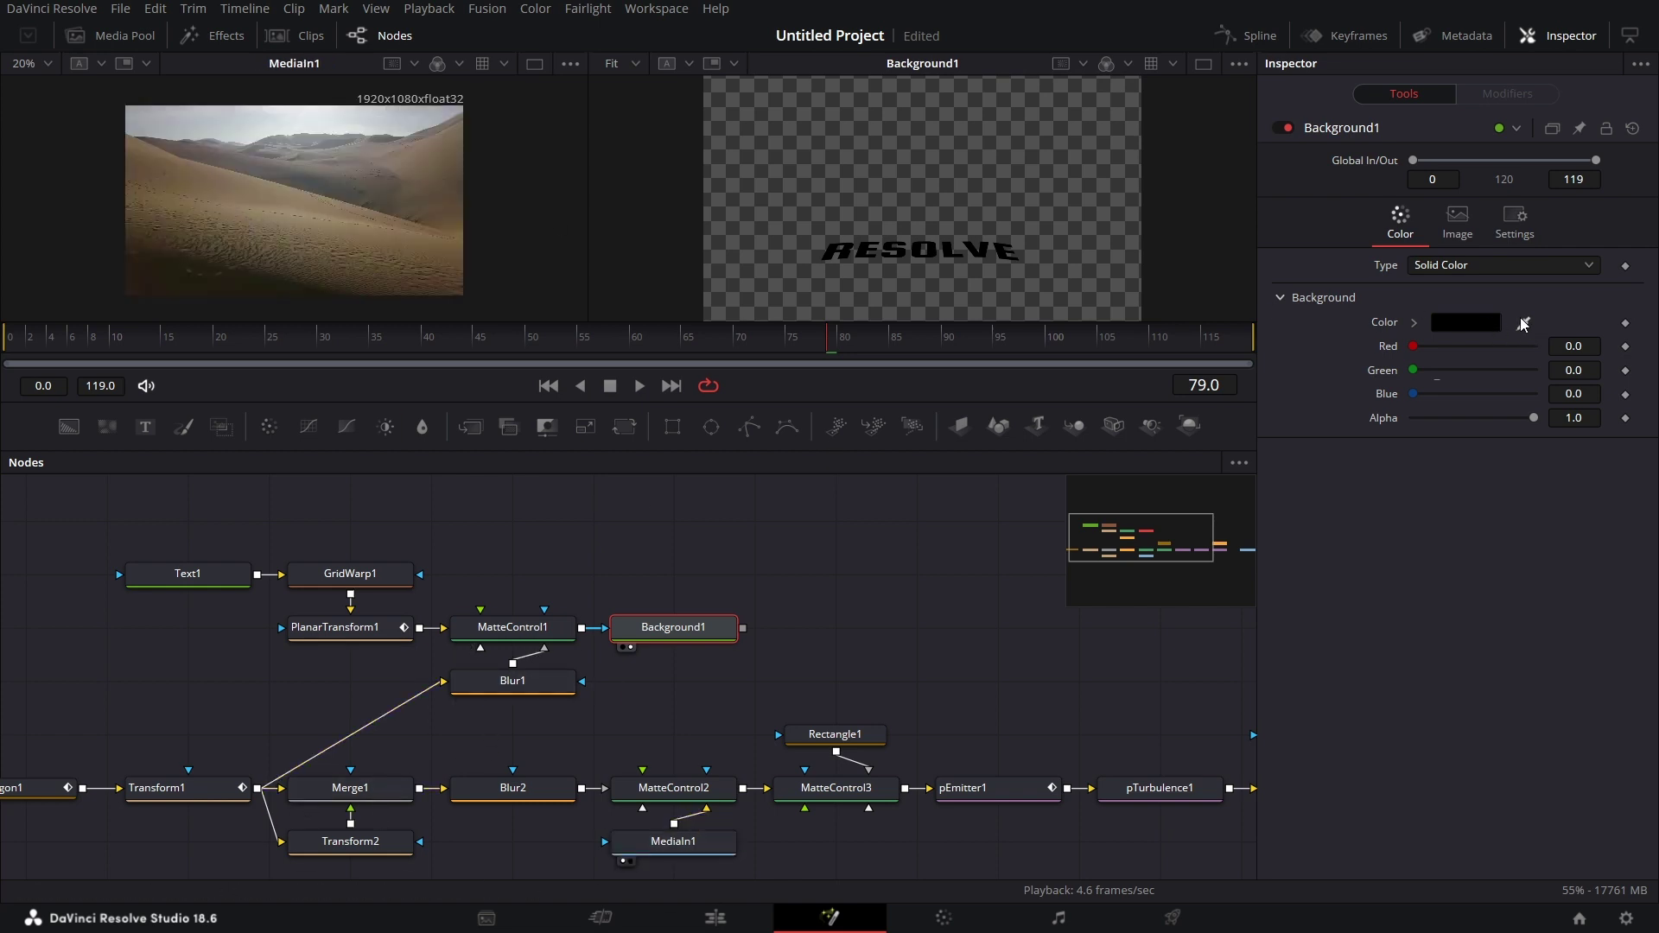
drag(1523, 322, 203, 227)
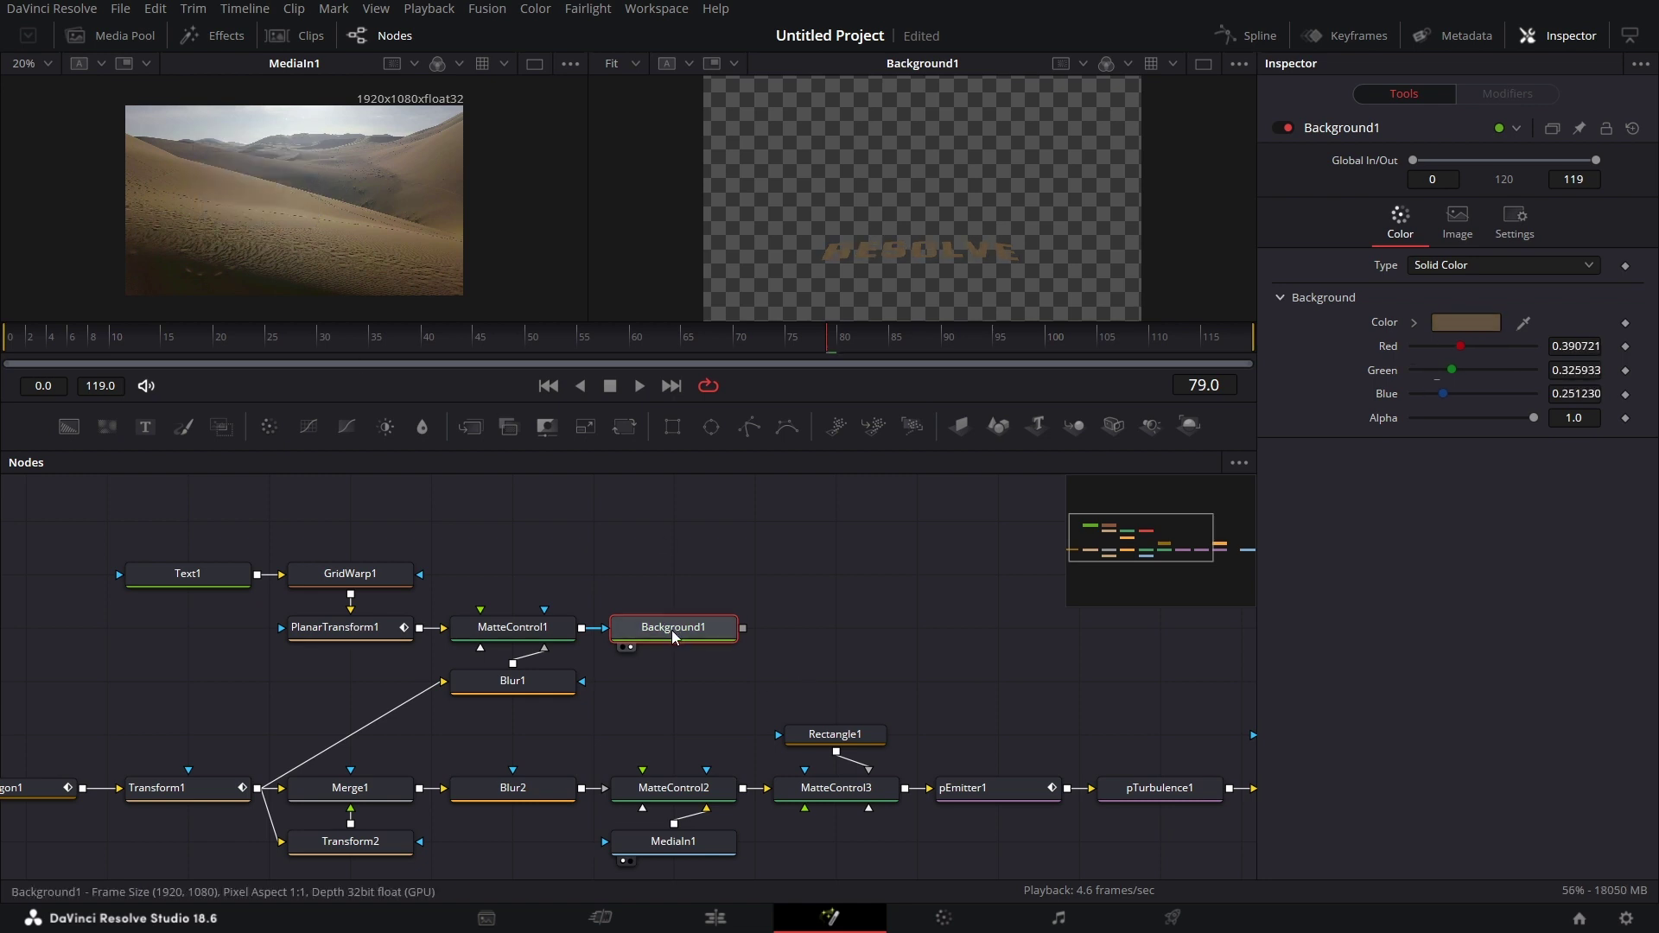
key(1)
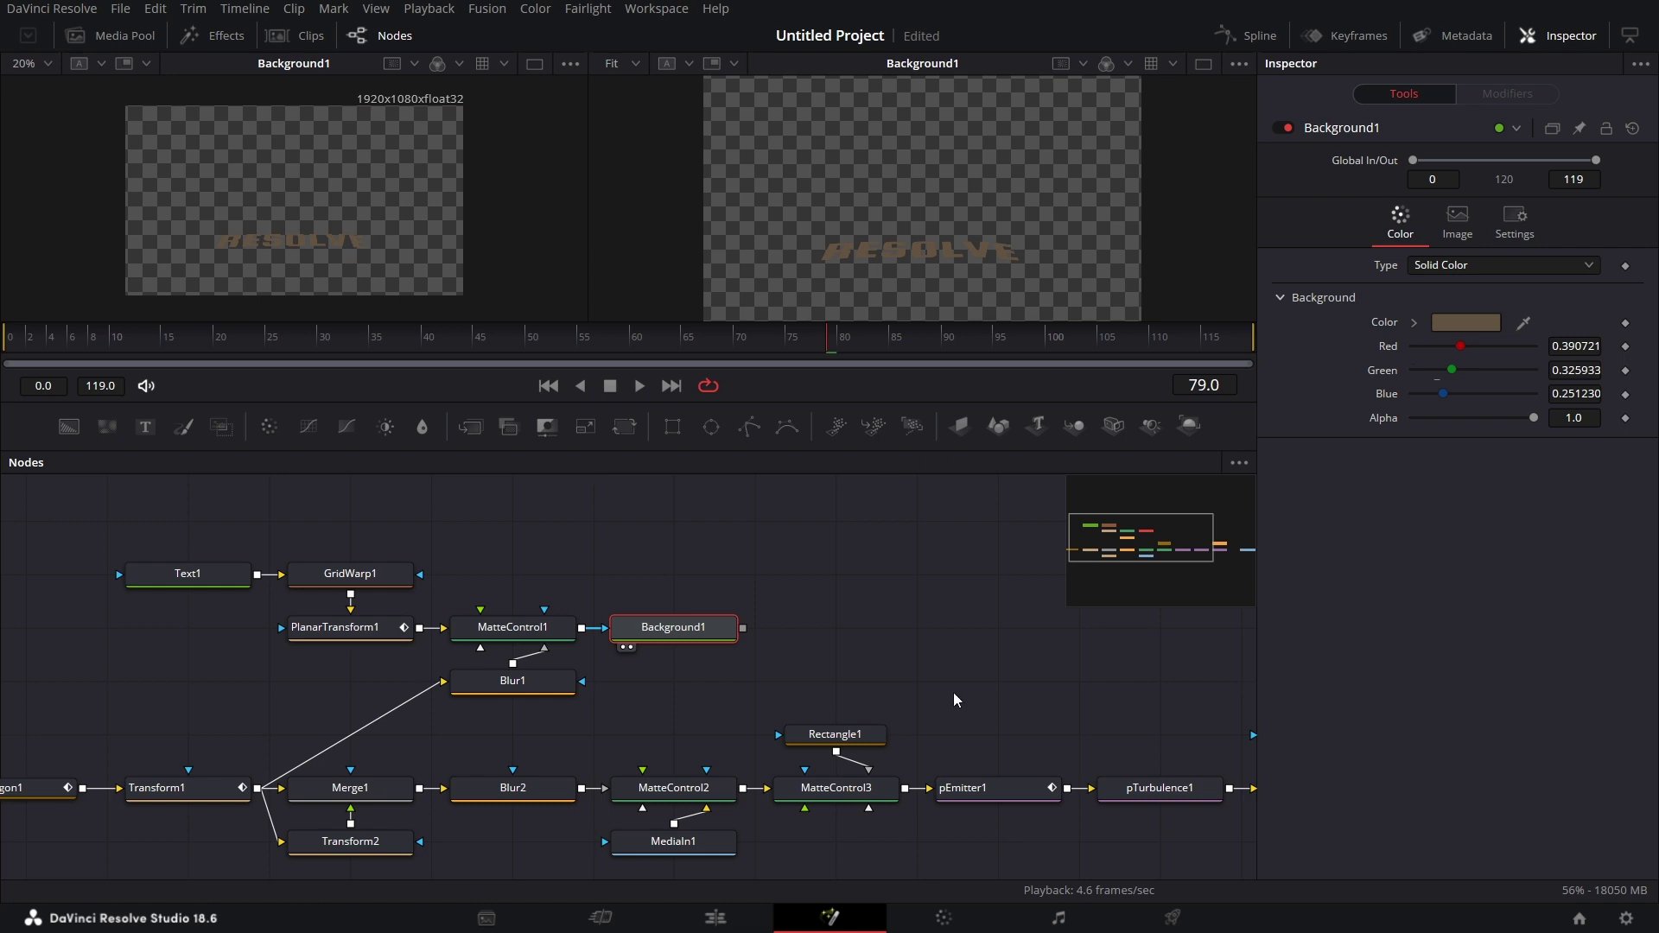
- Add the MR-Bevelv2 effect from the DT edit templates after Background1, connect Background1 into it and view it in the first viewer
drag(950, 736, 882, 662)
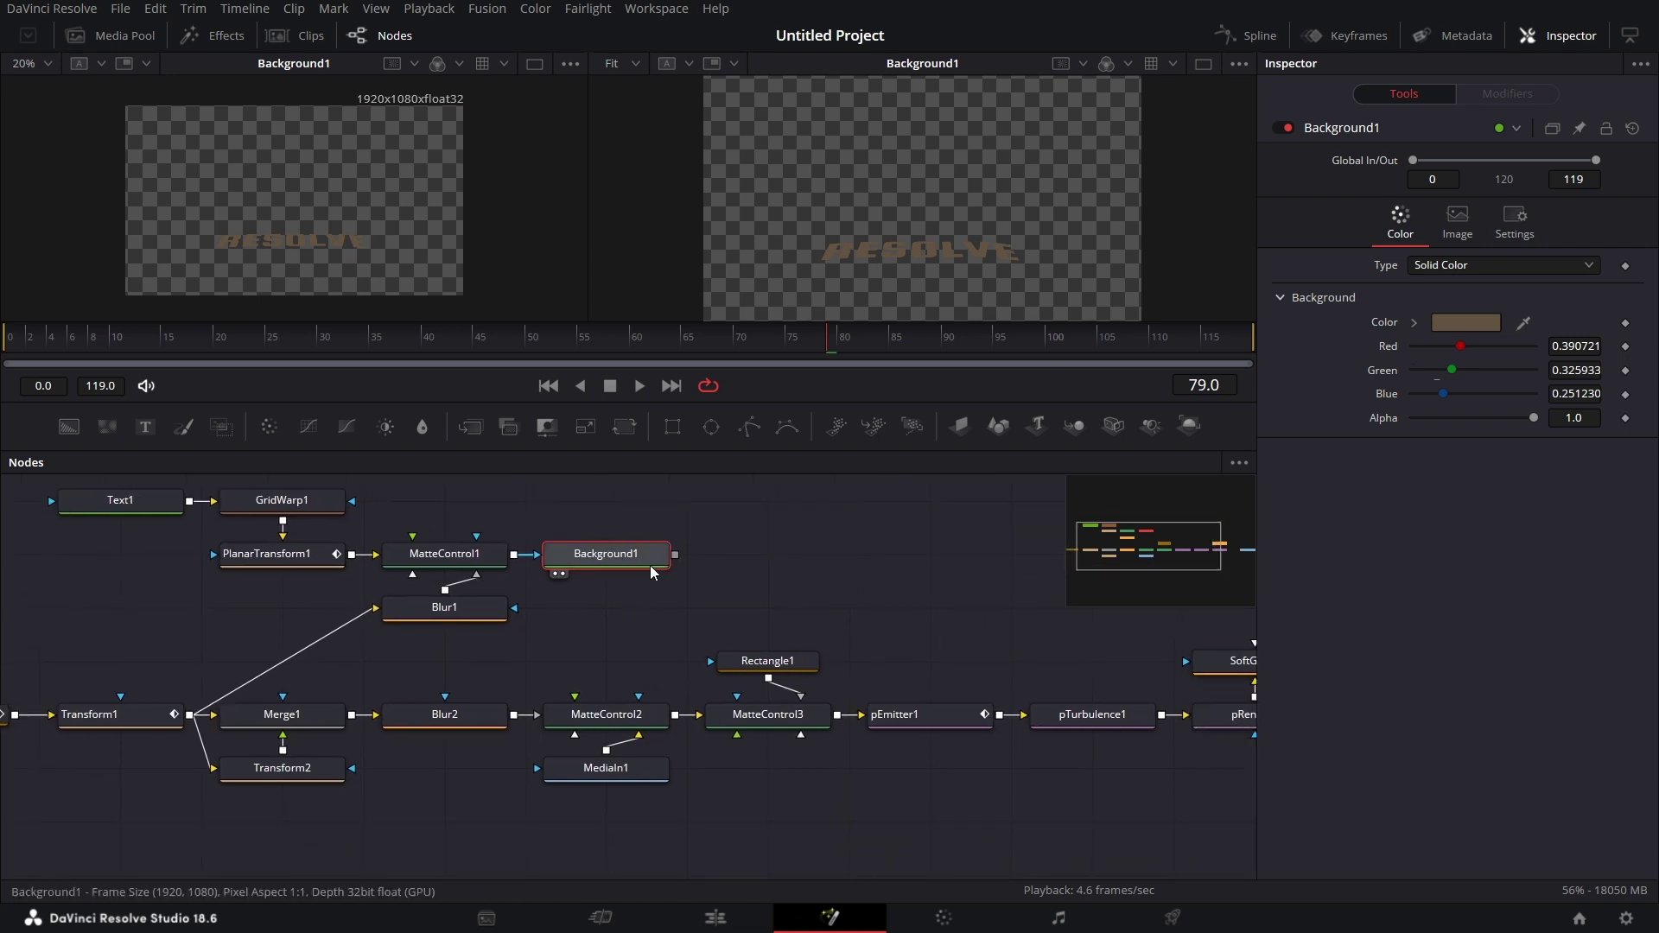
click(224, 40)
click(12, 124)
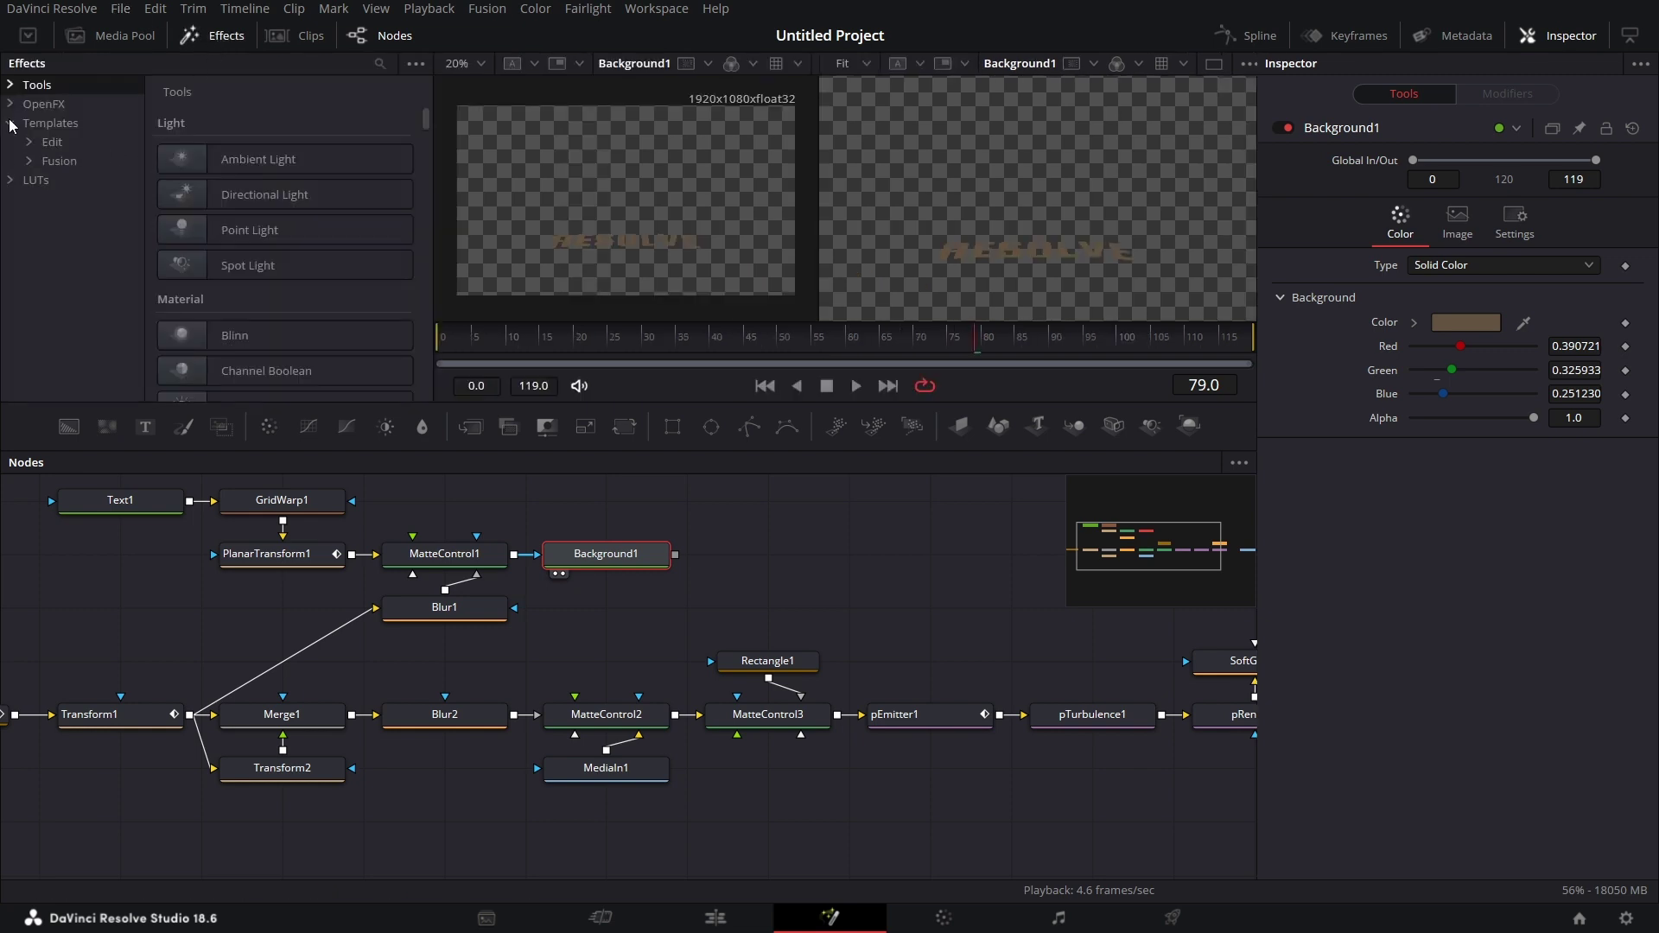
click(29, 142)
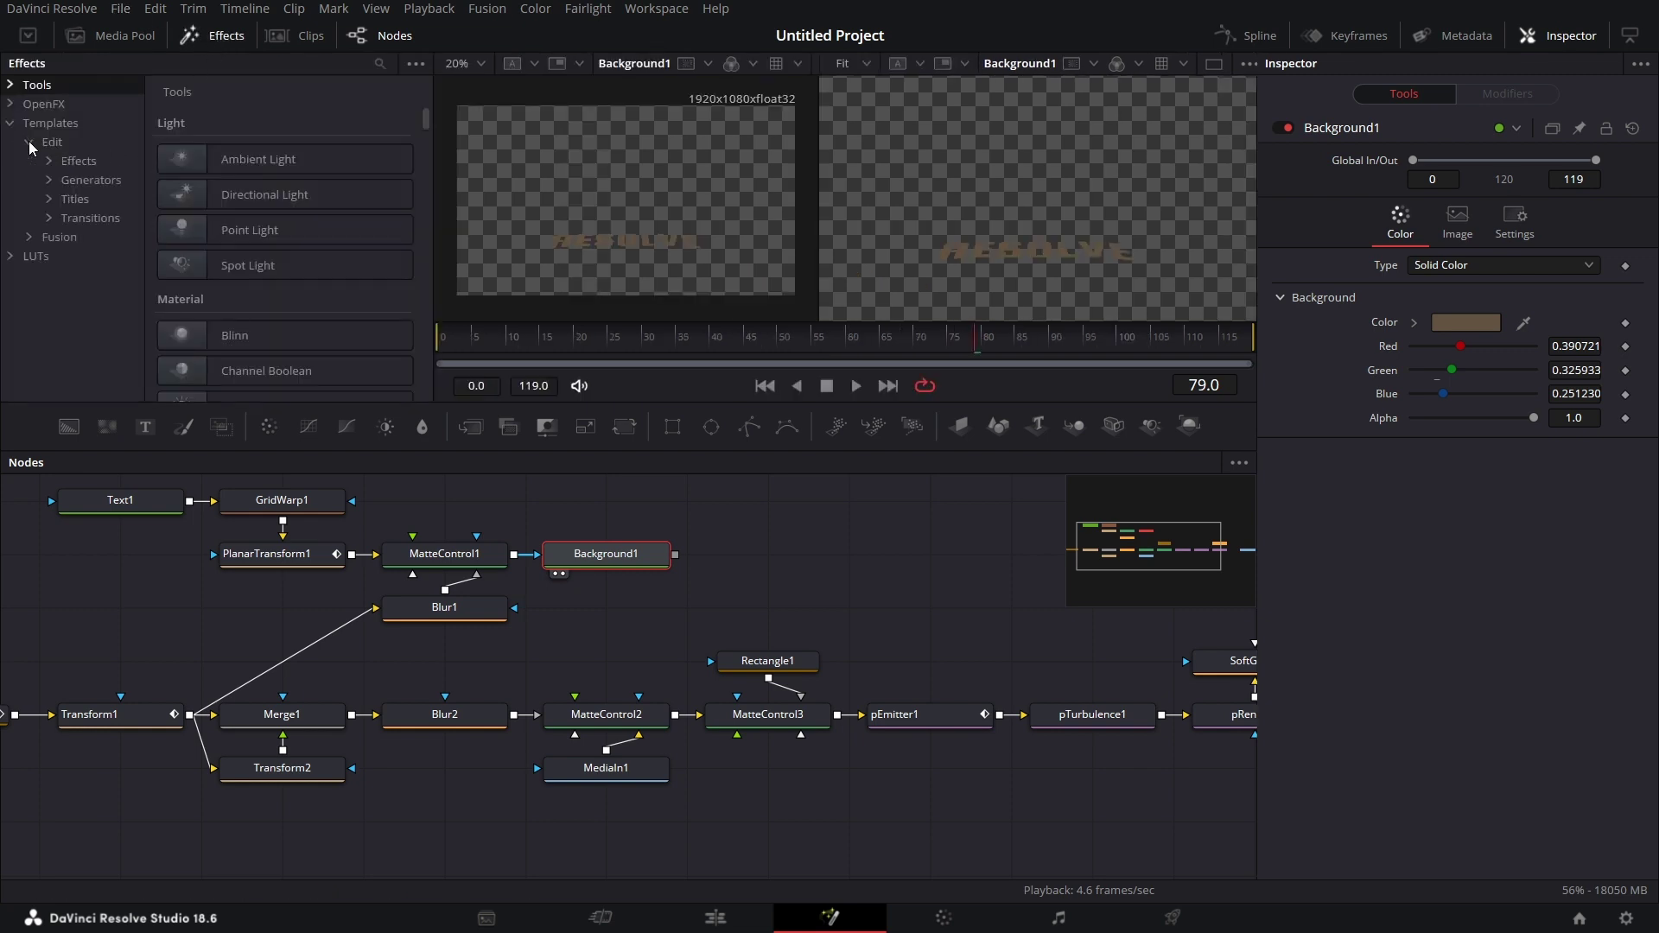
click(46, 161)
click(89, 182)
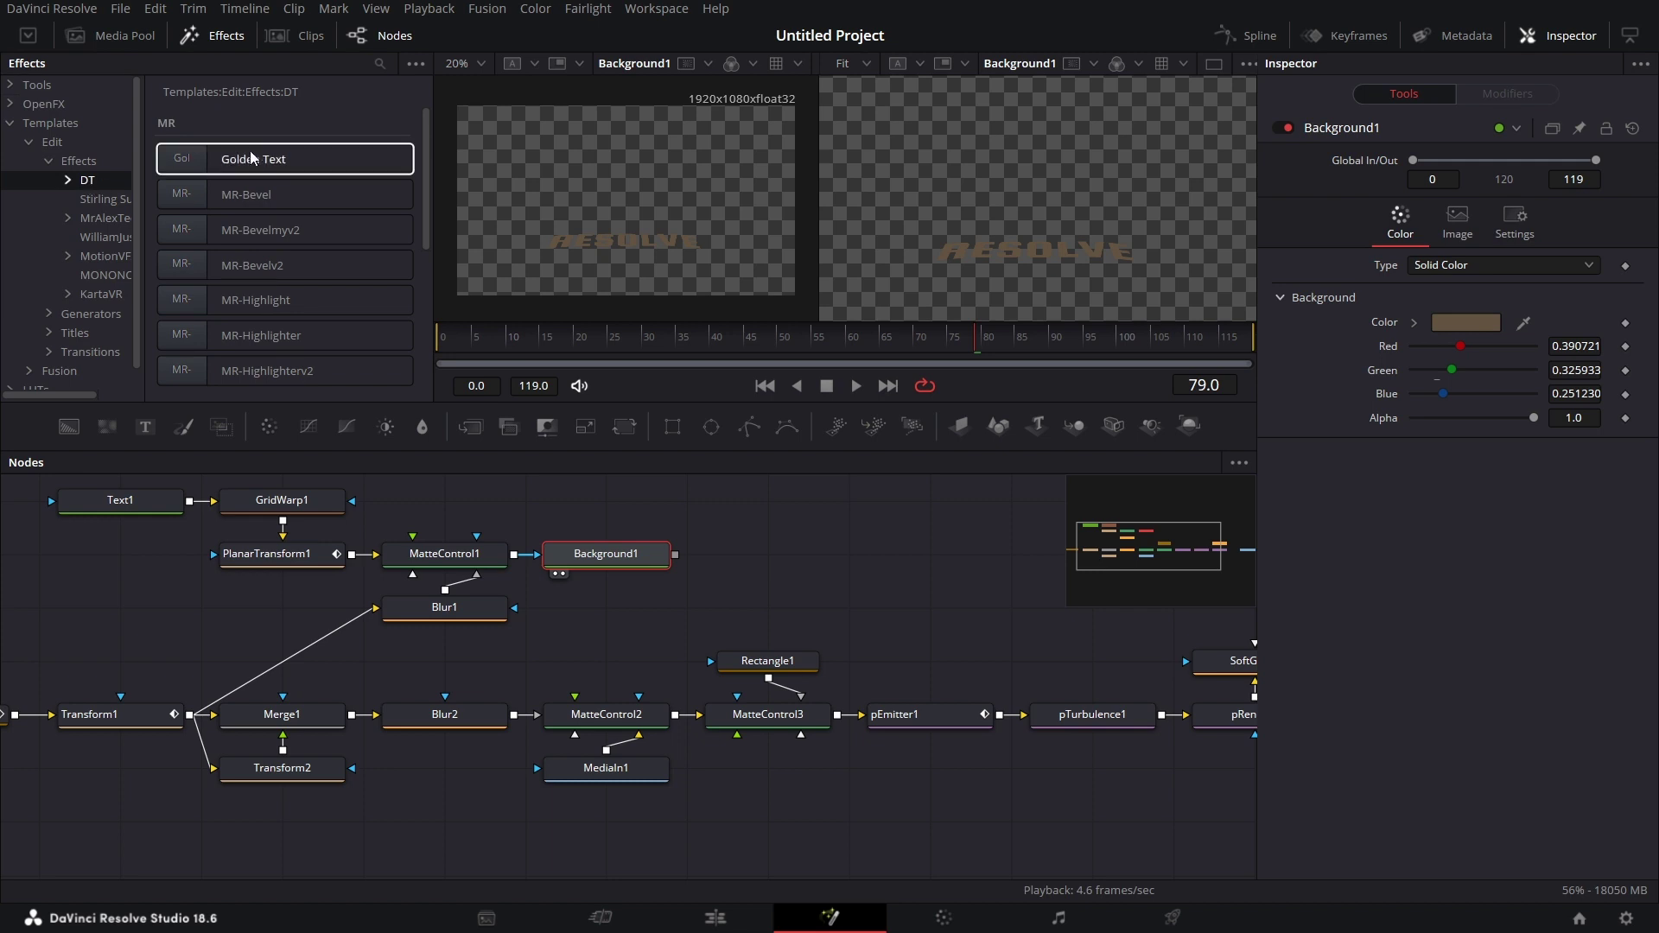
drag(294, 268, 774, 561)
drag(937, 564, 837, 596)
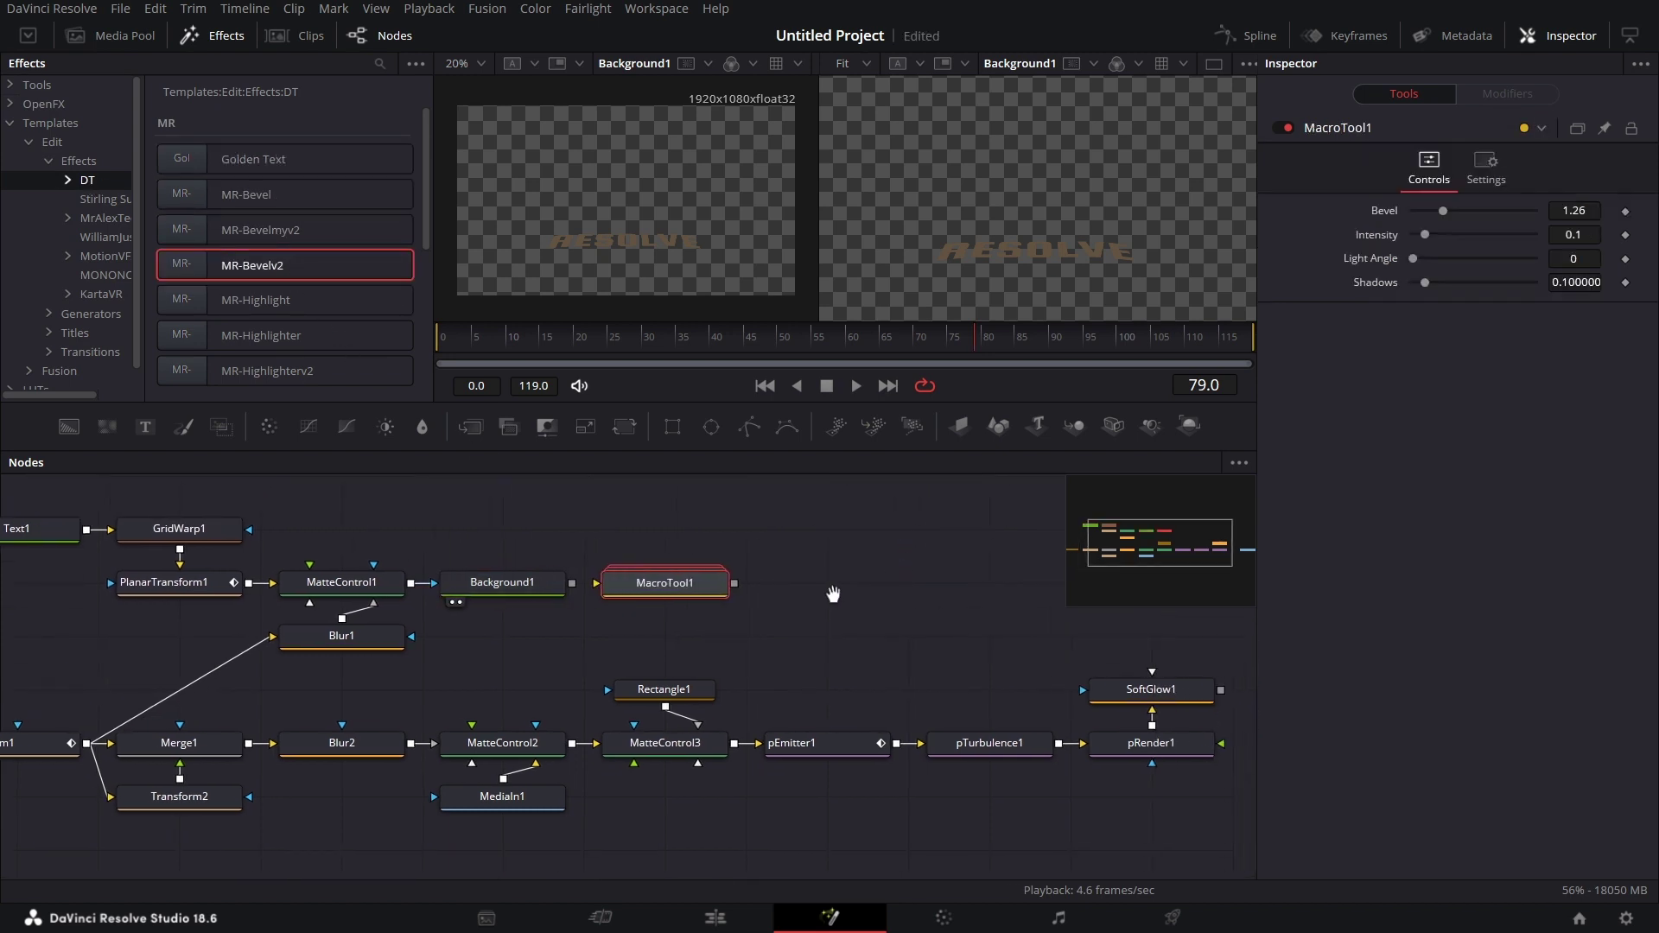
drag(571, 586, 658, 213)
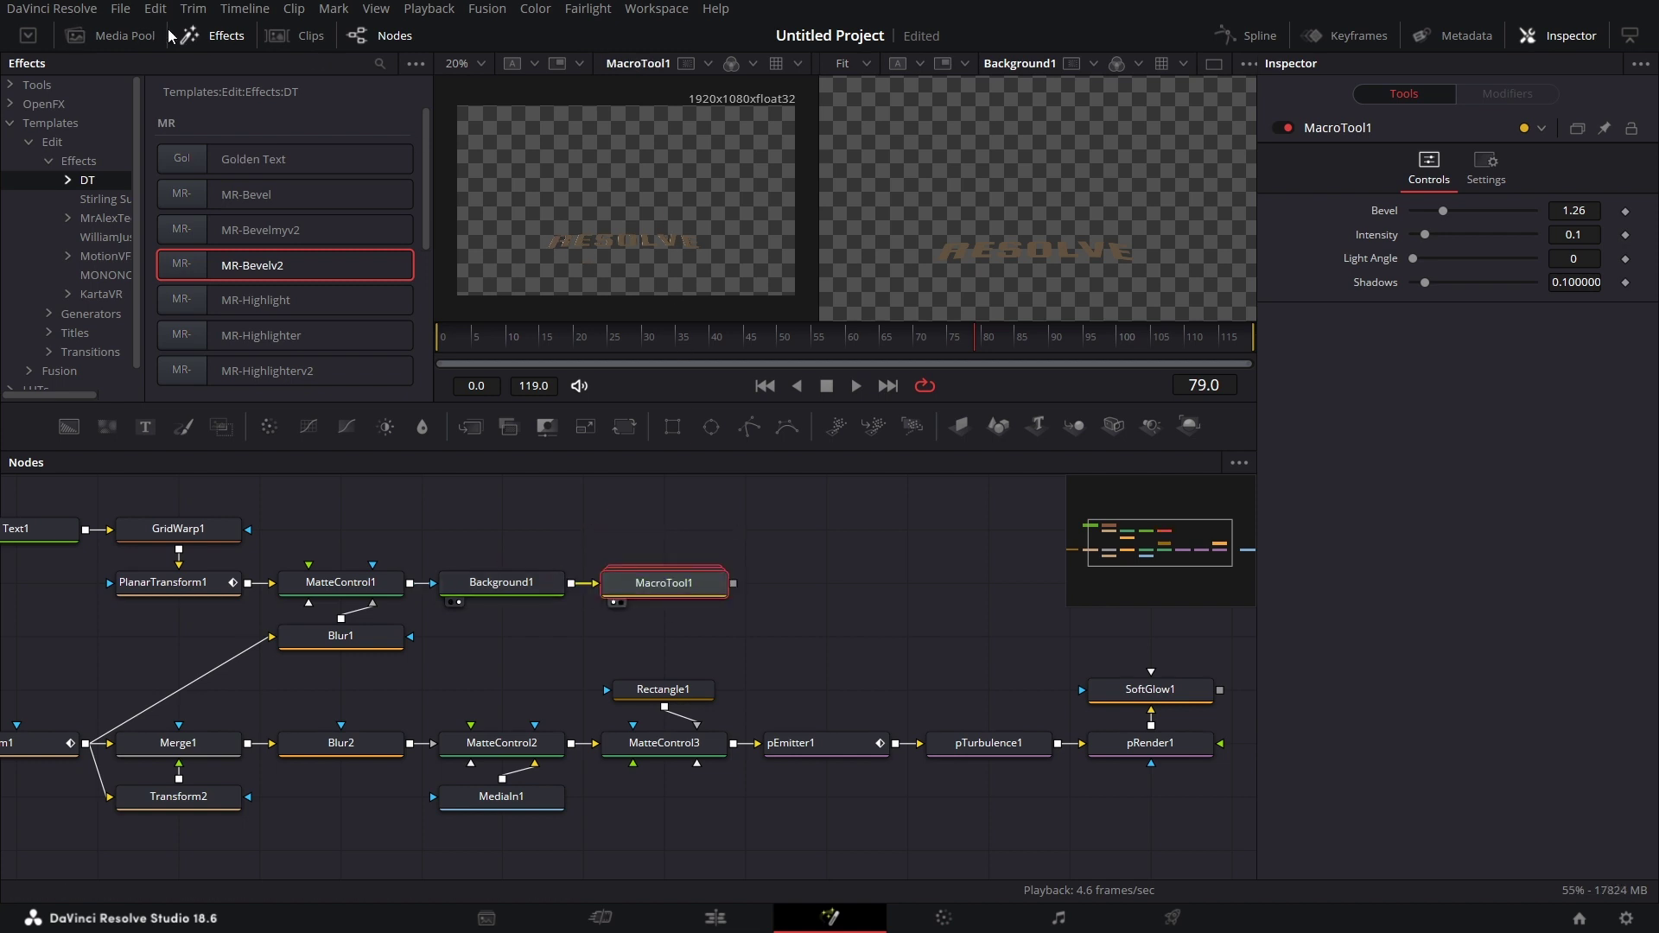
- Set MacroTool1's Bevel to 3.0 and Intensity to 0.25 while the bevelled text is enlarged in the first viewer
click(227, 38)
scroll(530, 222, up, 8)
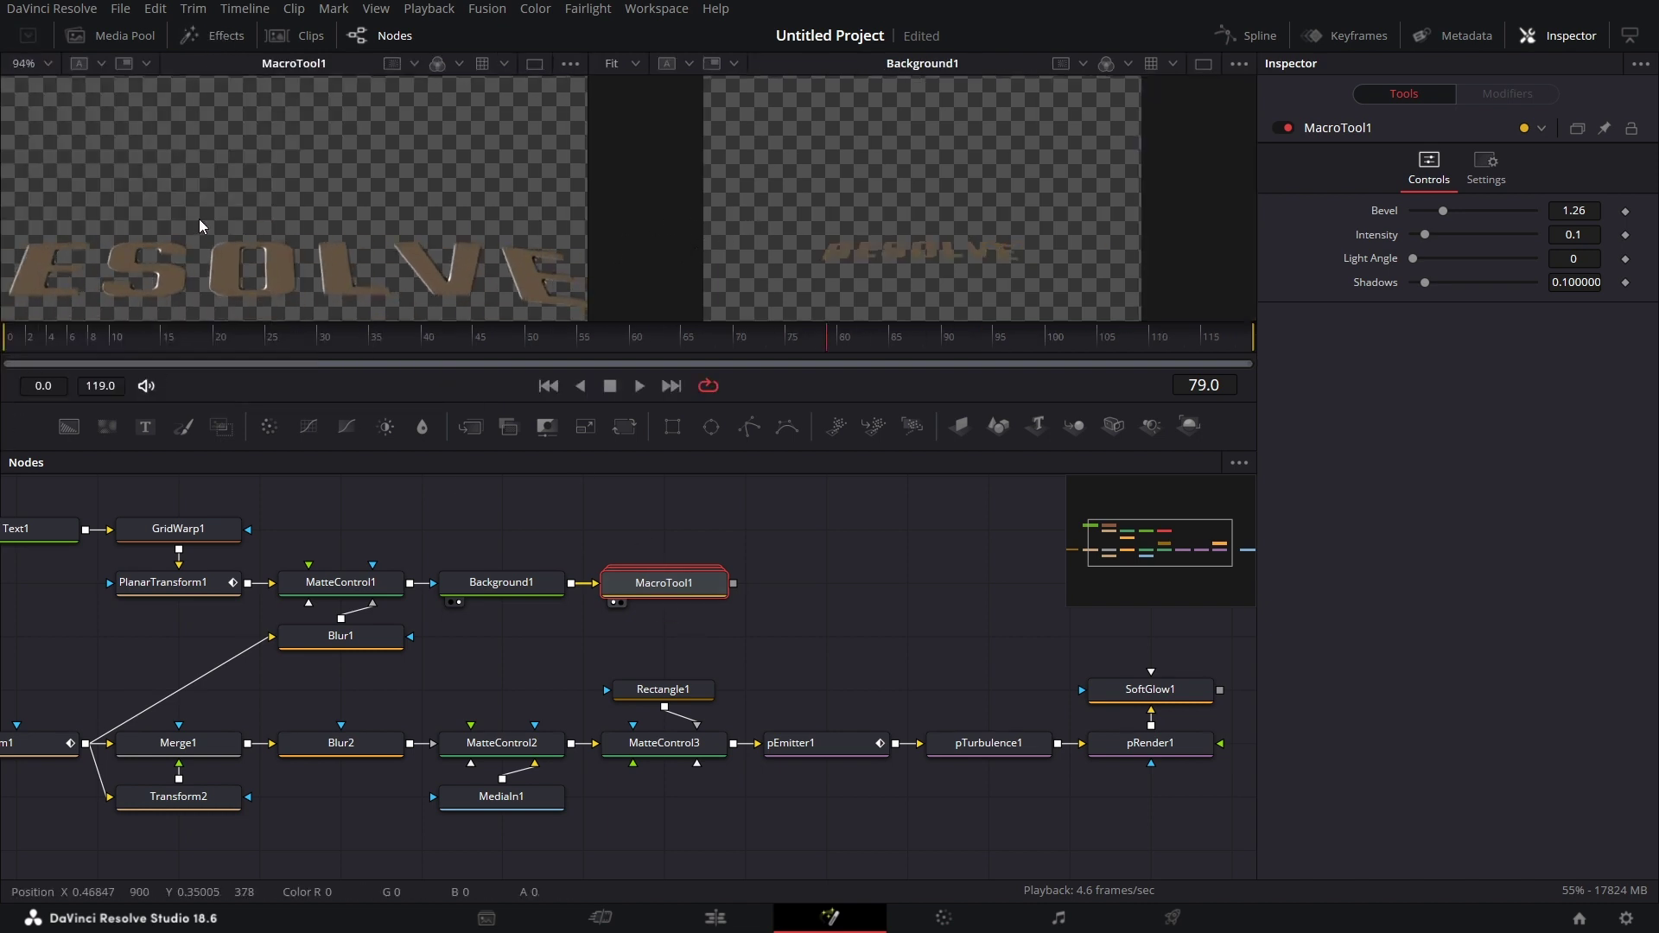
drag(199, 220, 253, 143)
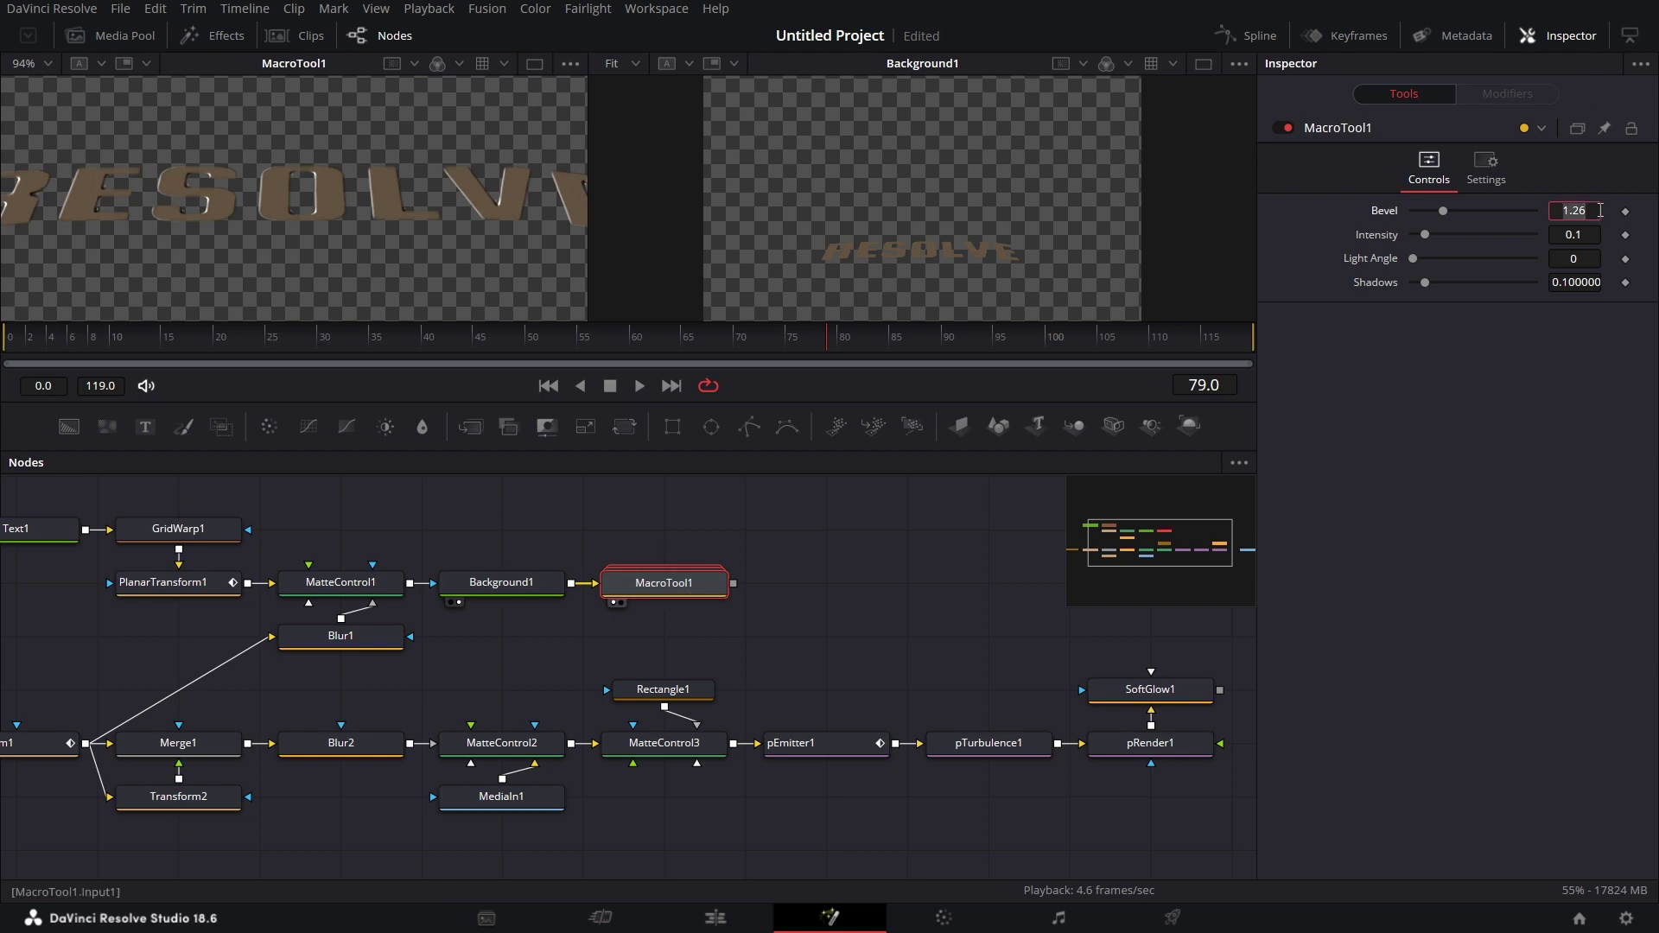
text(3)
key(Tab)
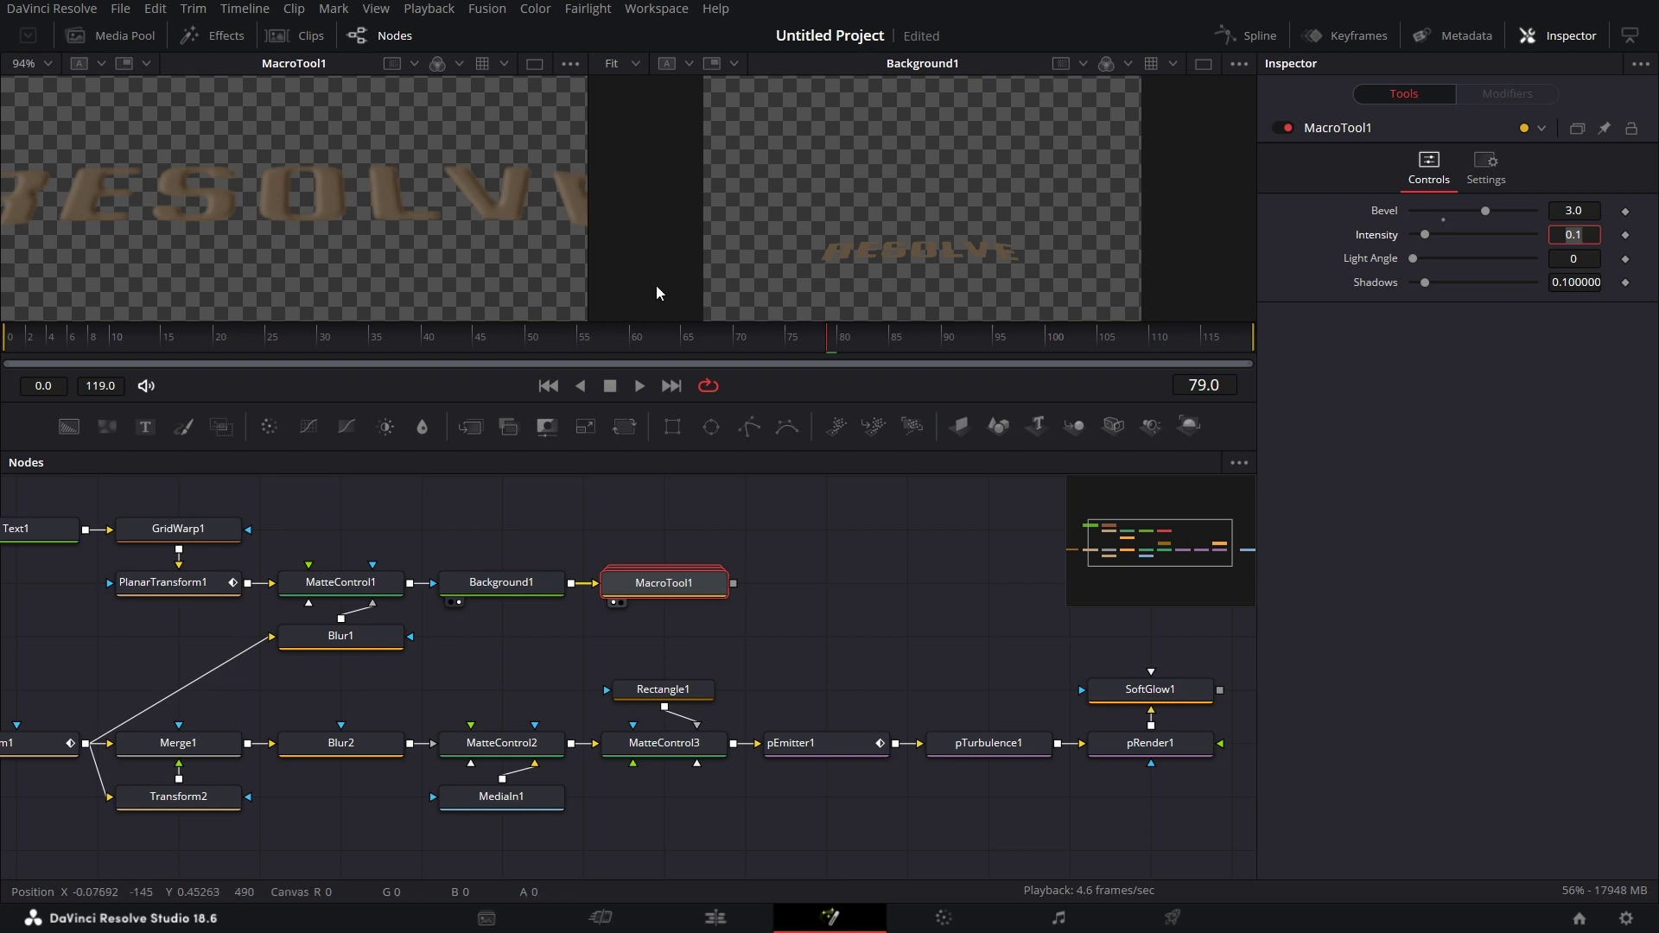
text(0)
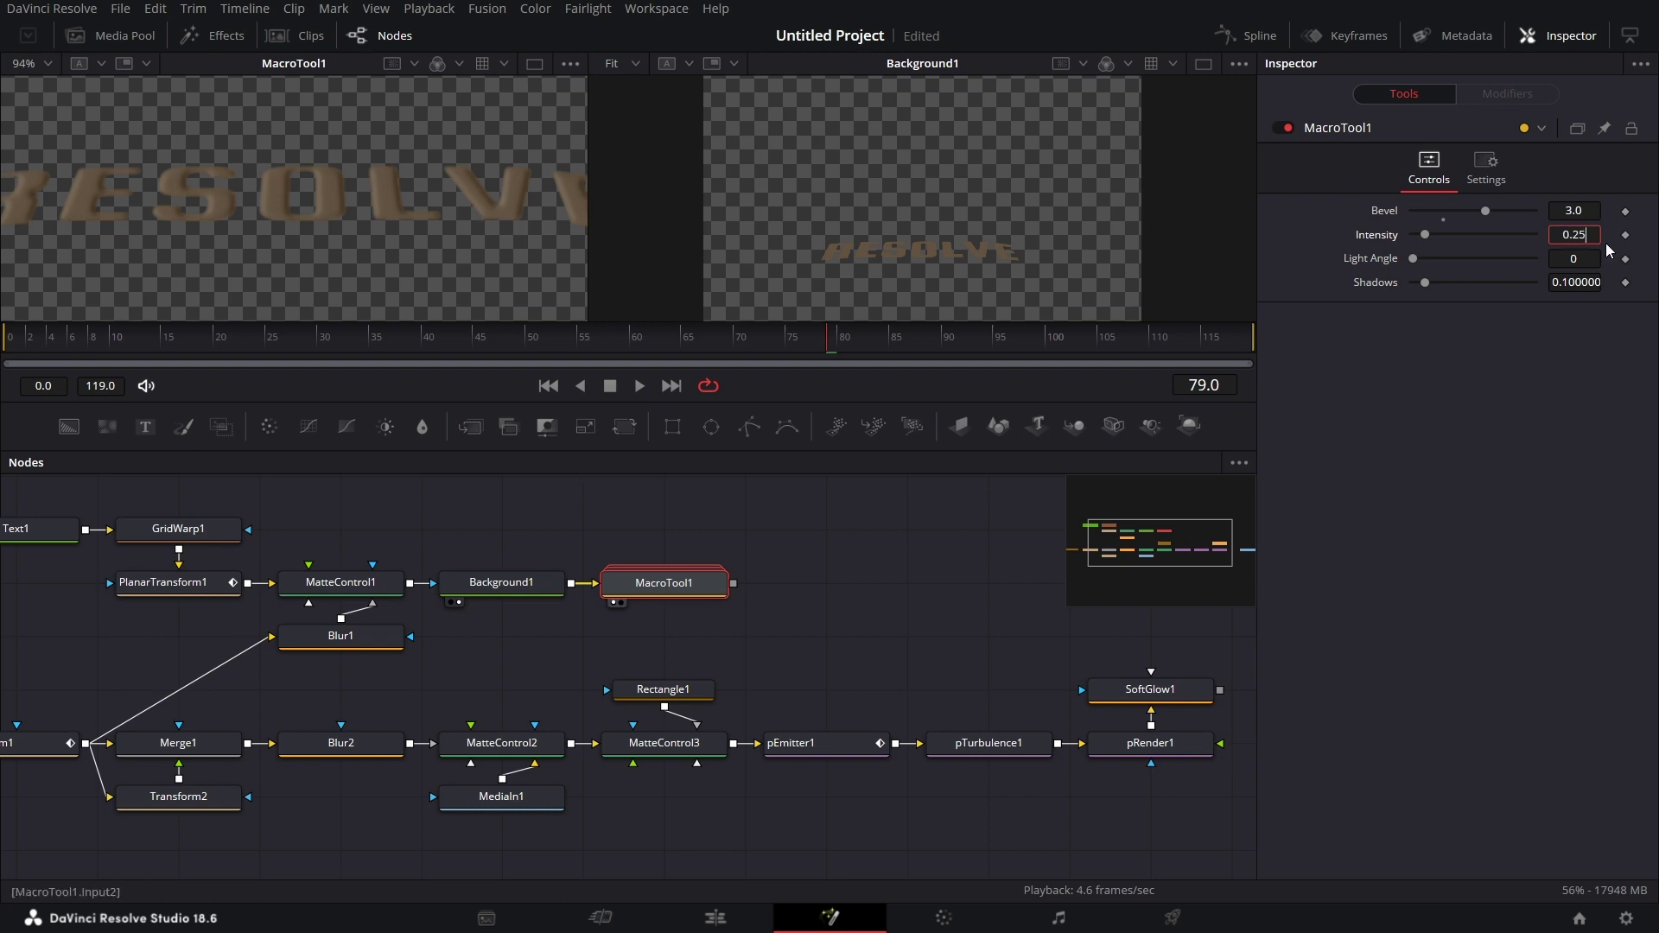
key(Tab)
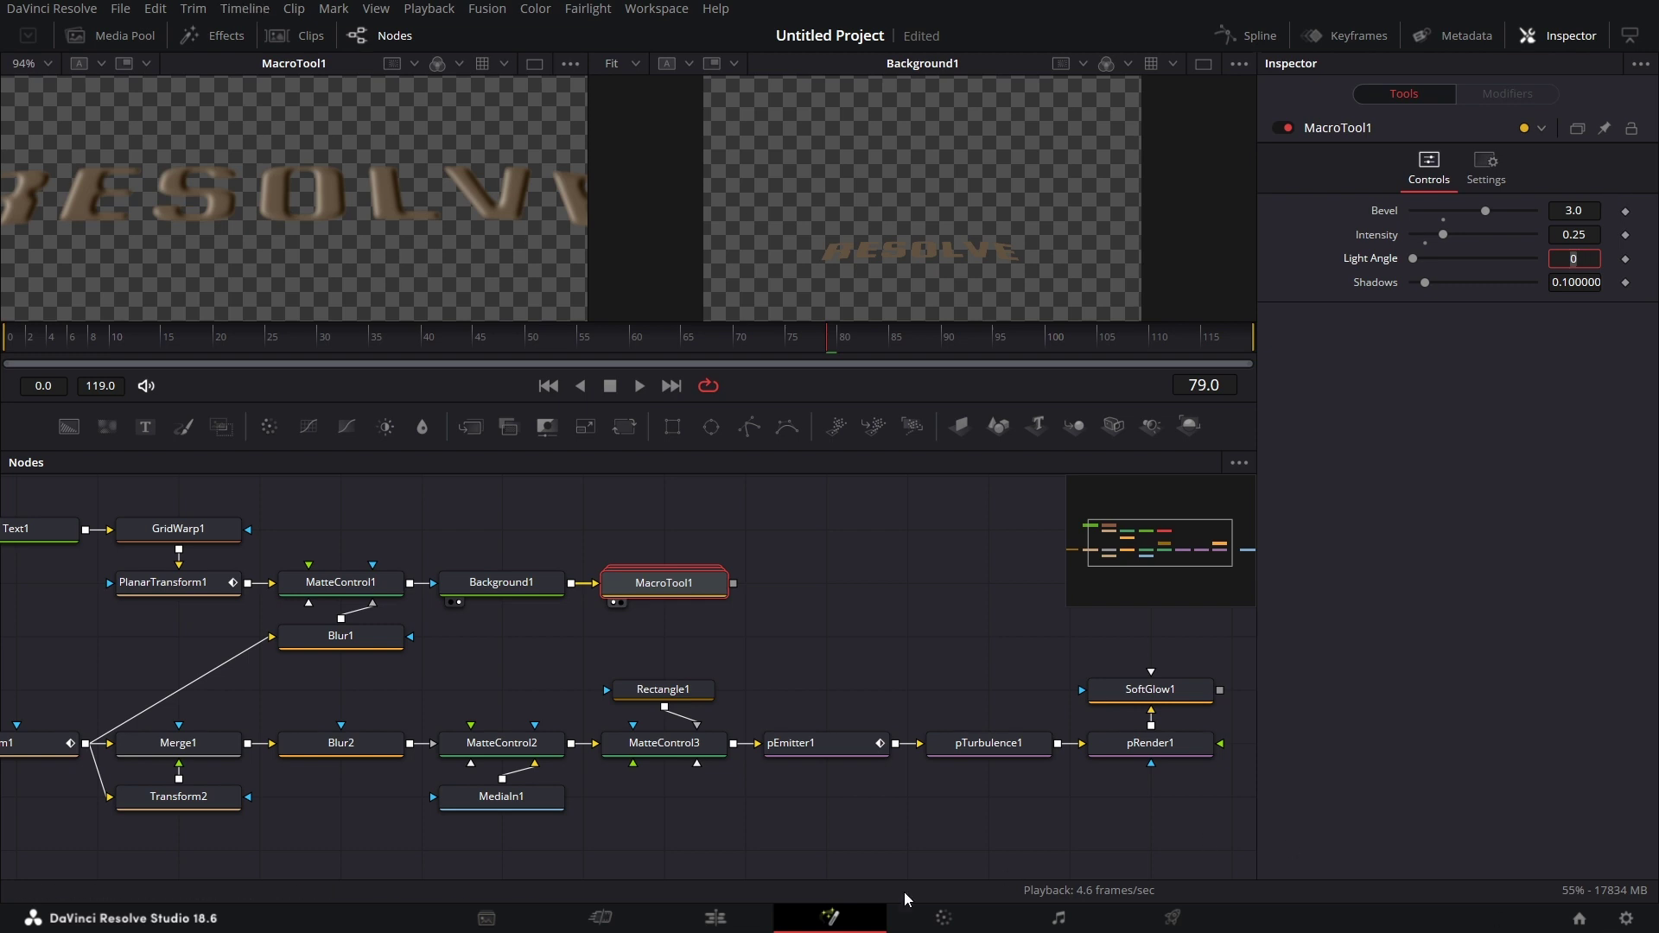
key(Return)
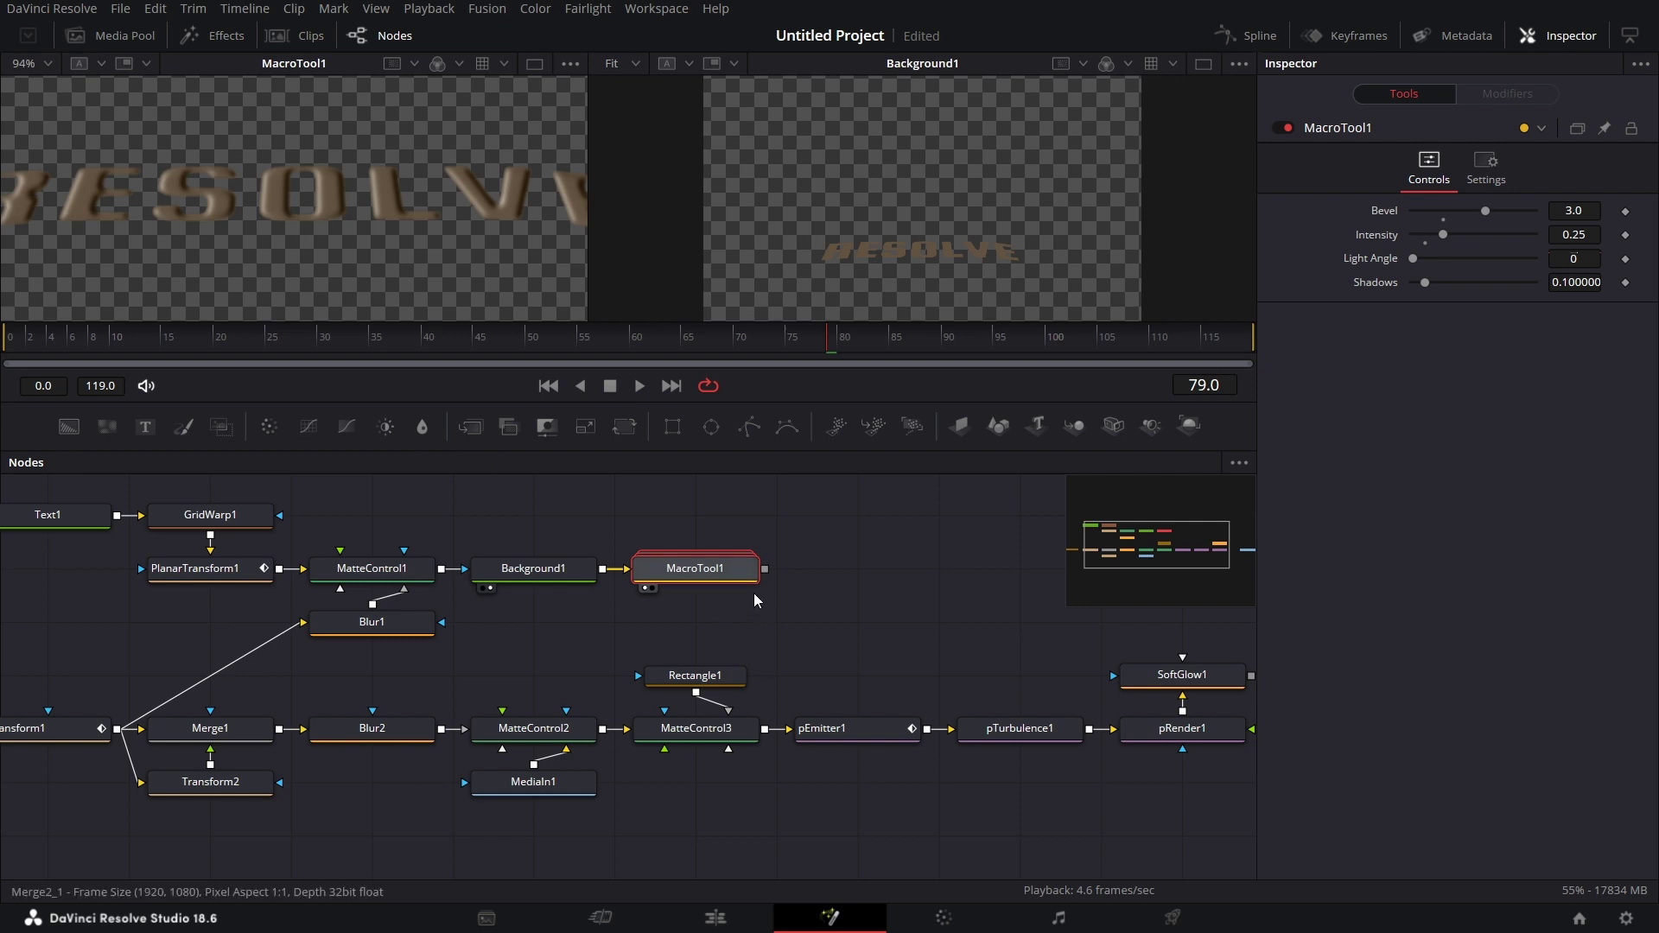
- Add a Film Grain (FGr) node after MacroTool1
key(shift+space)
text(FIL)
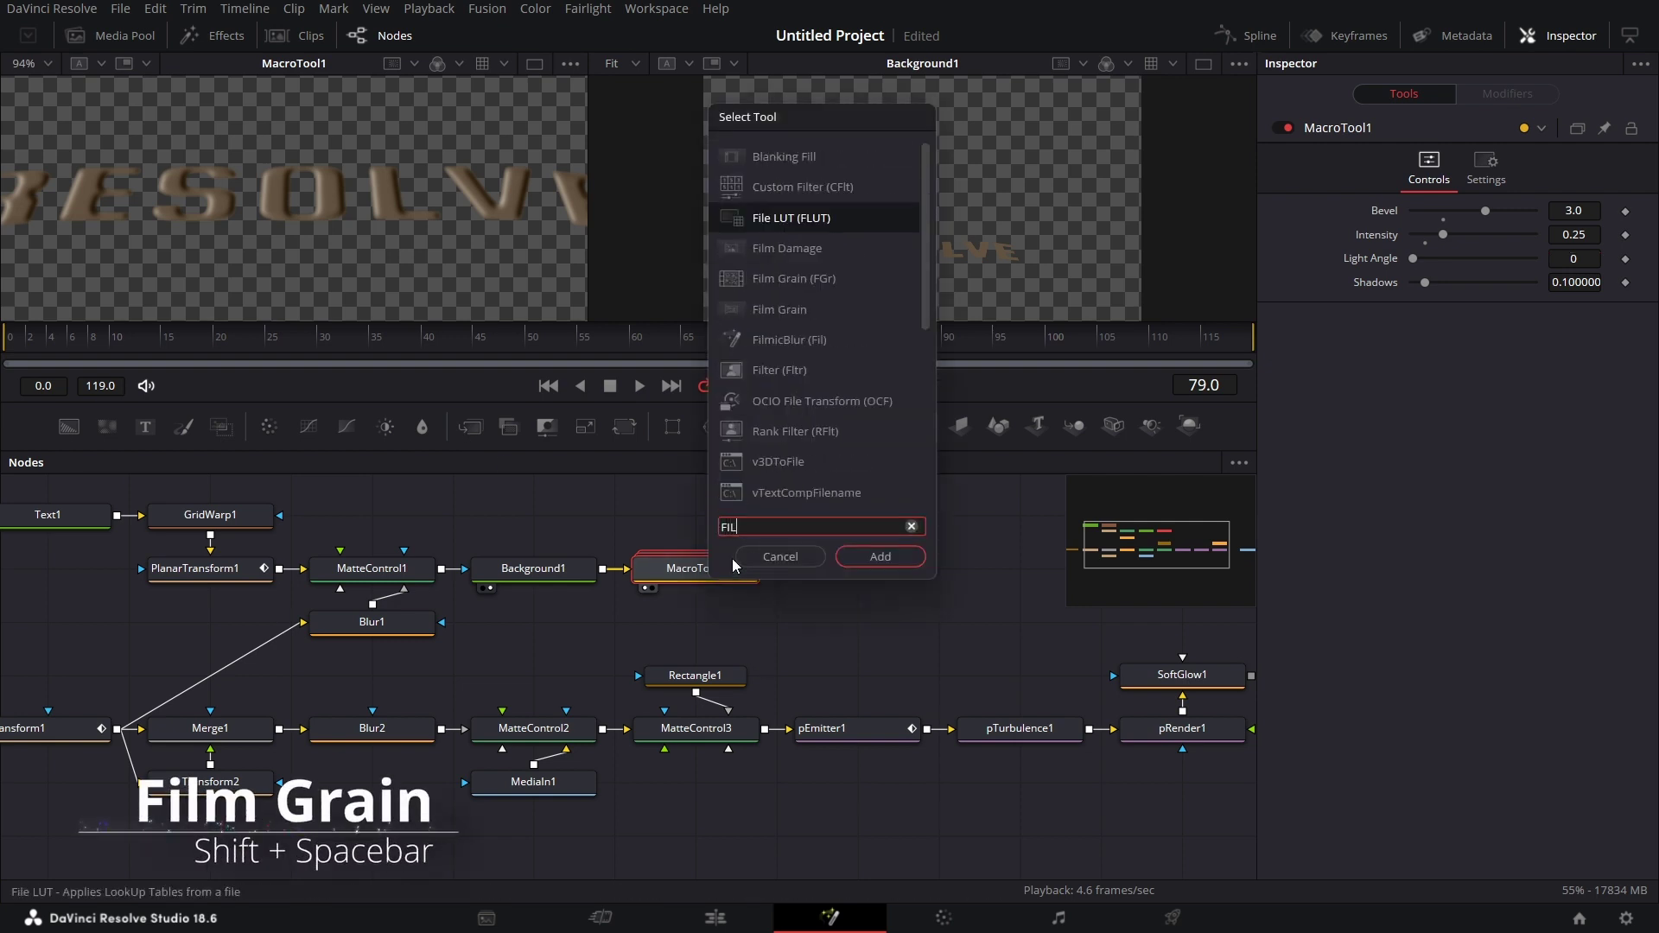
text(M)
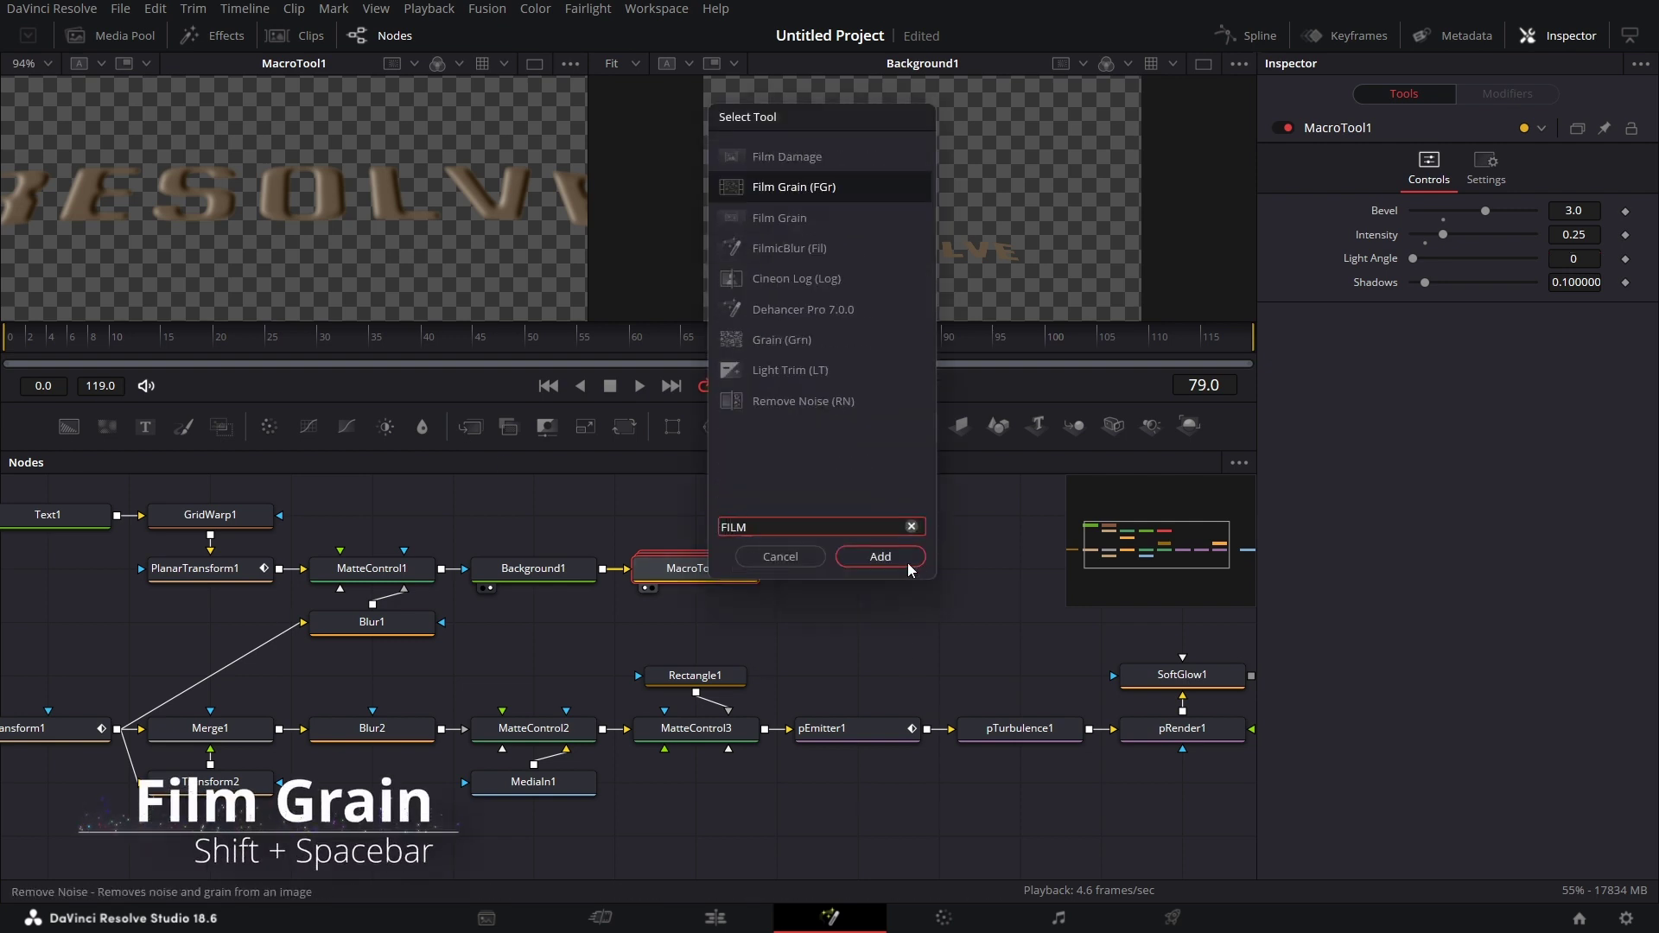
click(880, 557)
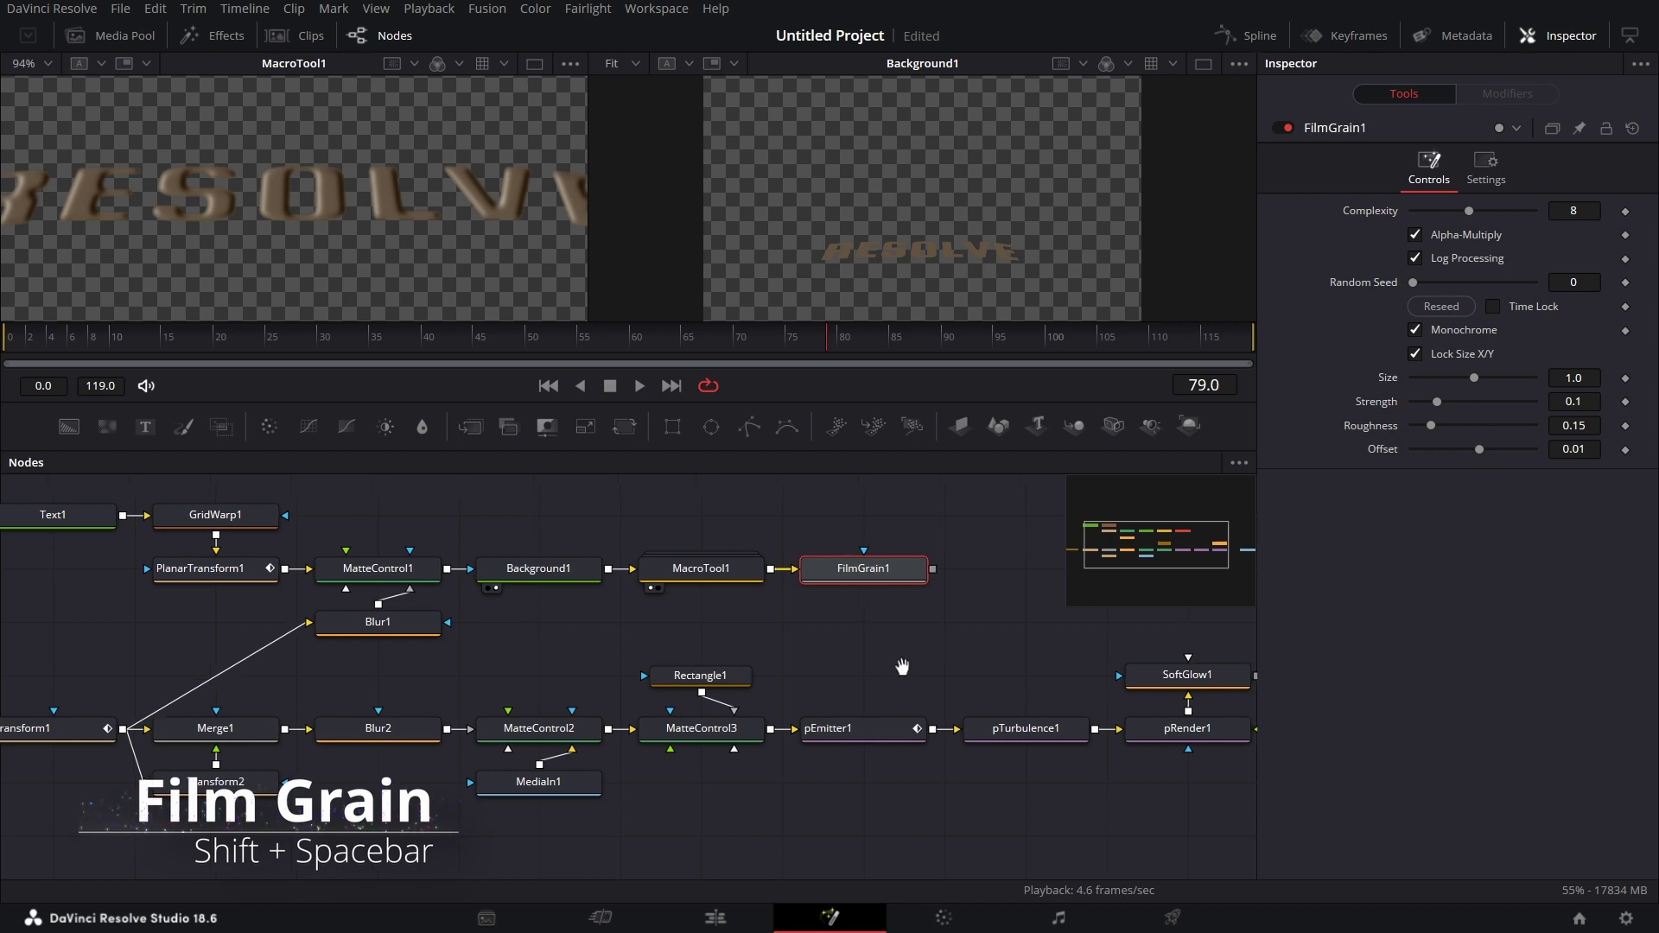
- Set FilmGrain1's Complexity to 16, reseed its random pattern and set Size to 0.001
scroll(899, 678, up, 1)
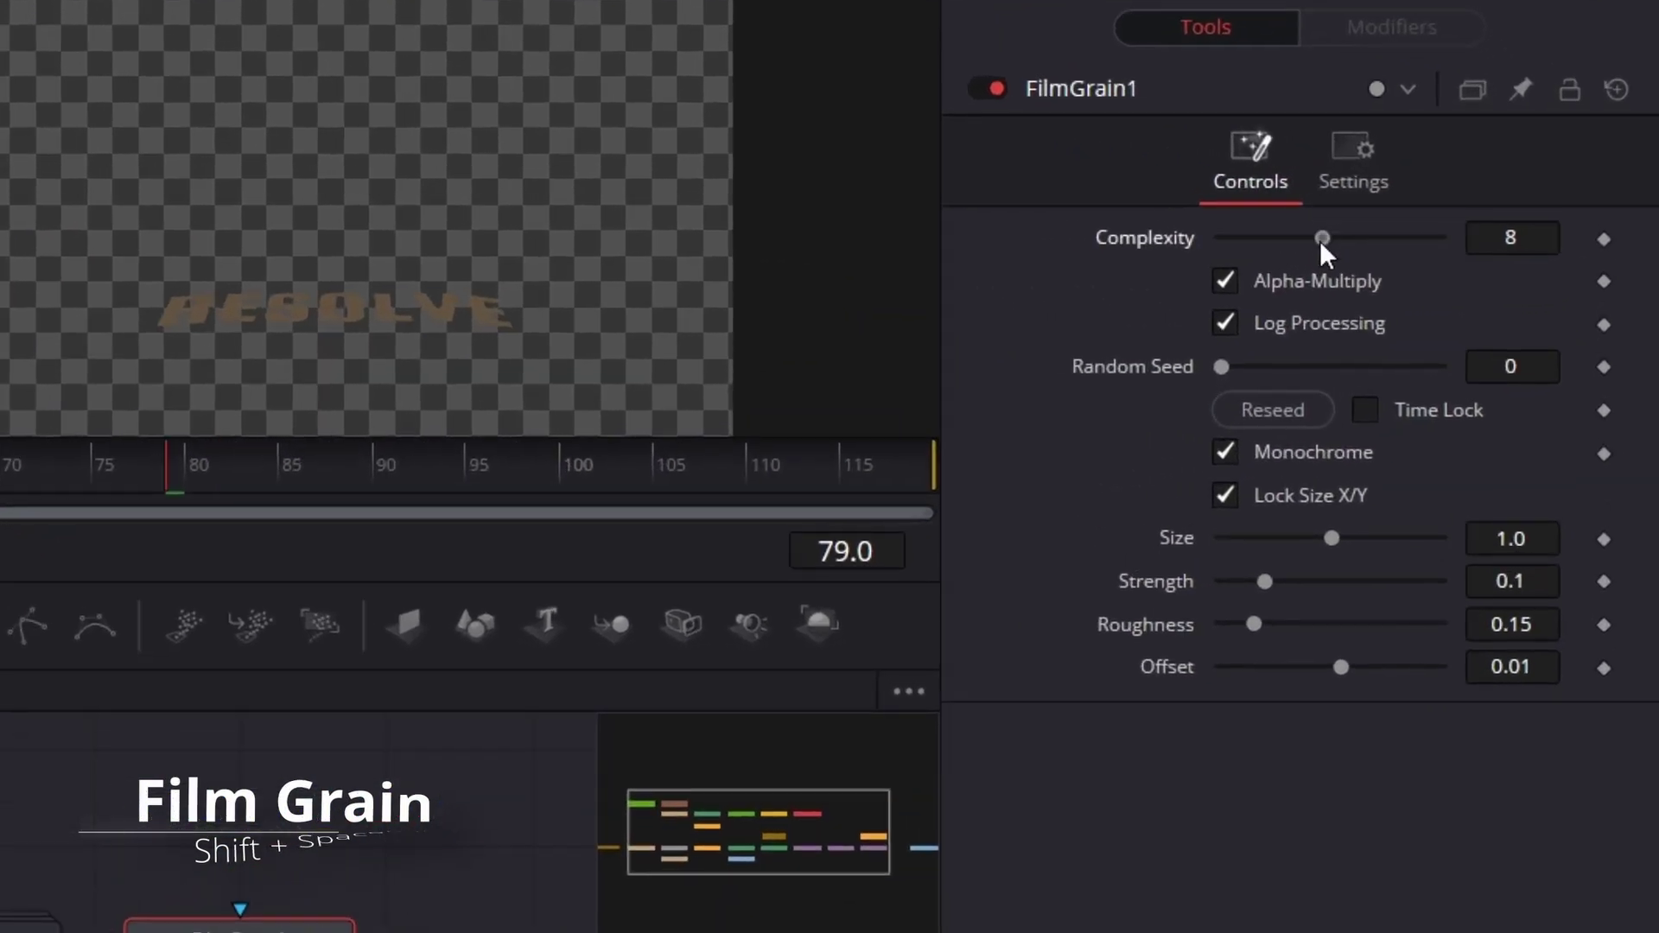
drag(1322, 239, 1440, 239)
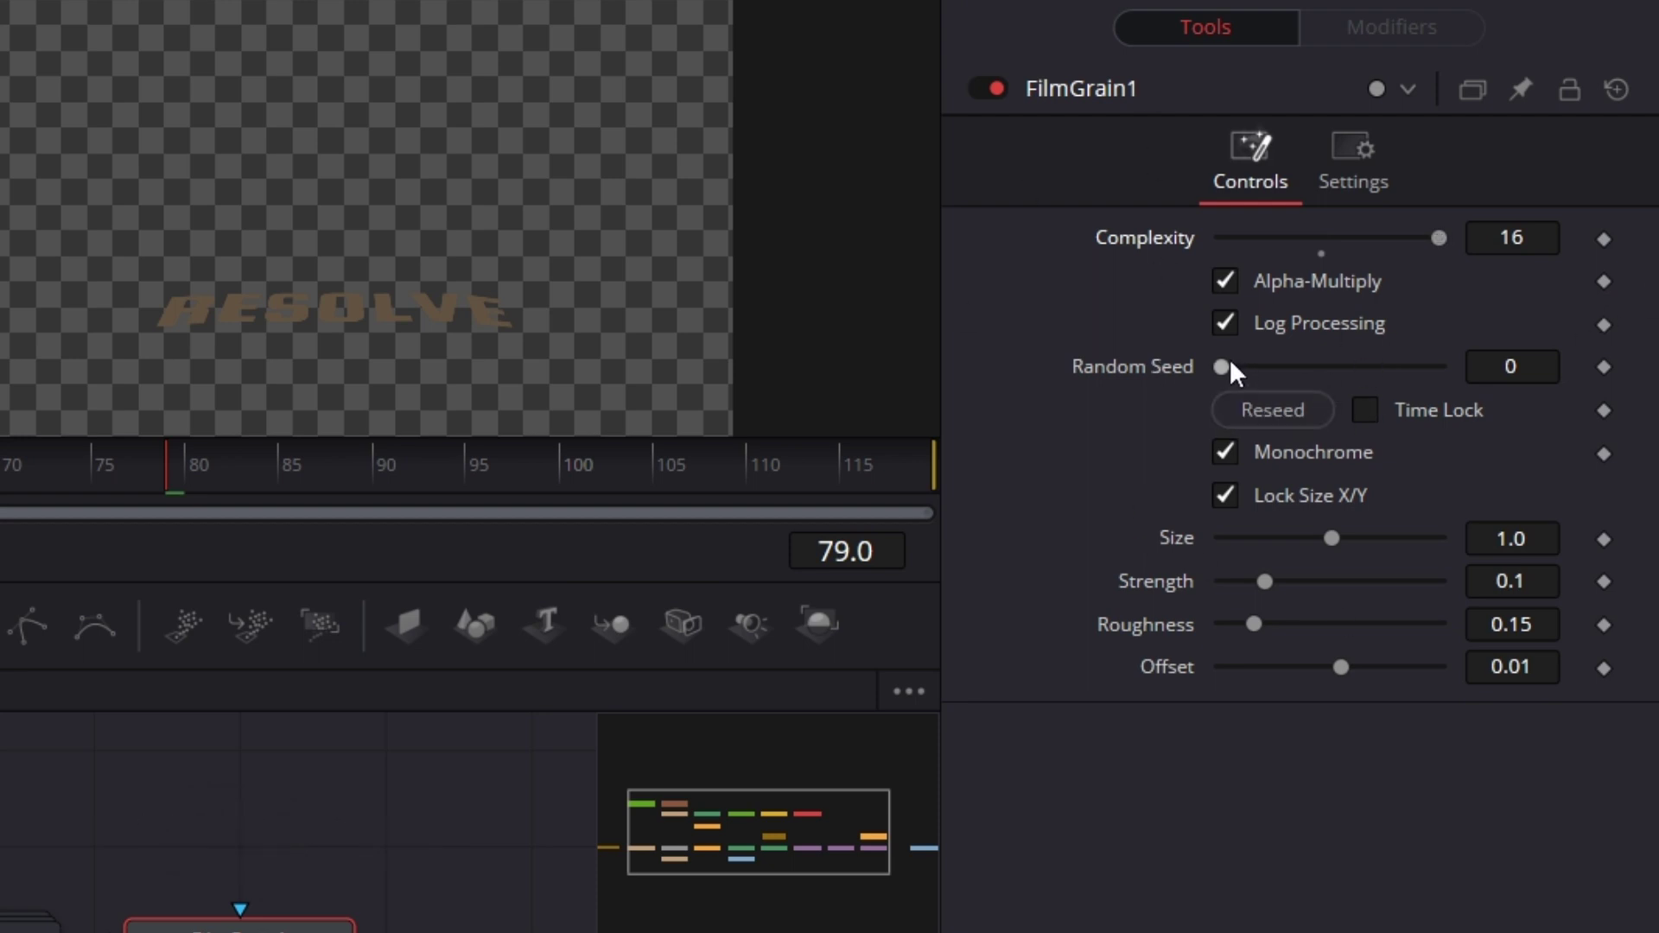
click(1222, 410)
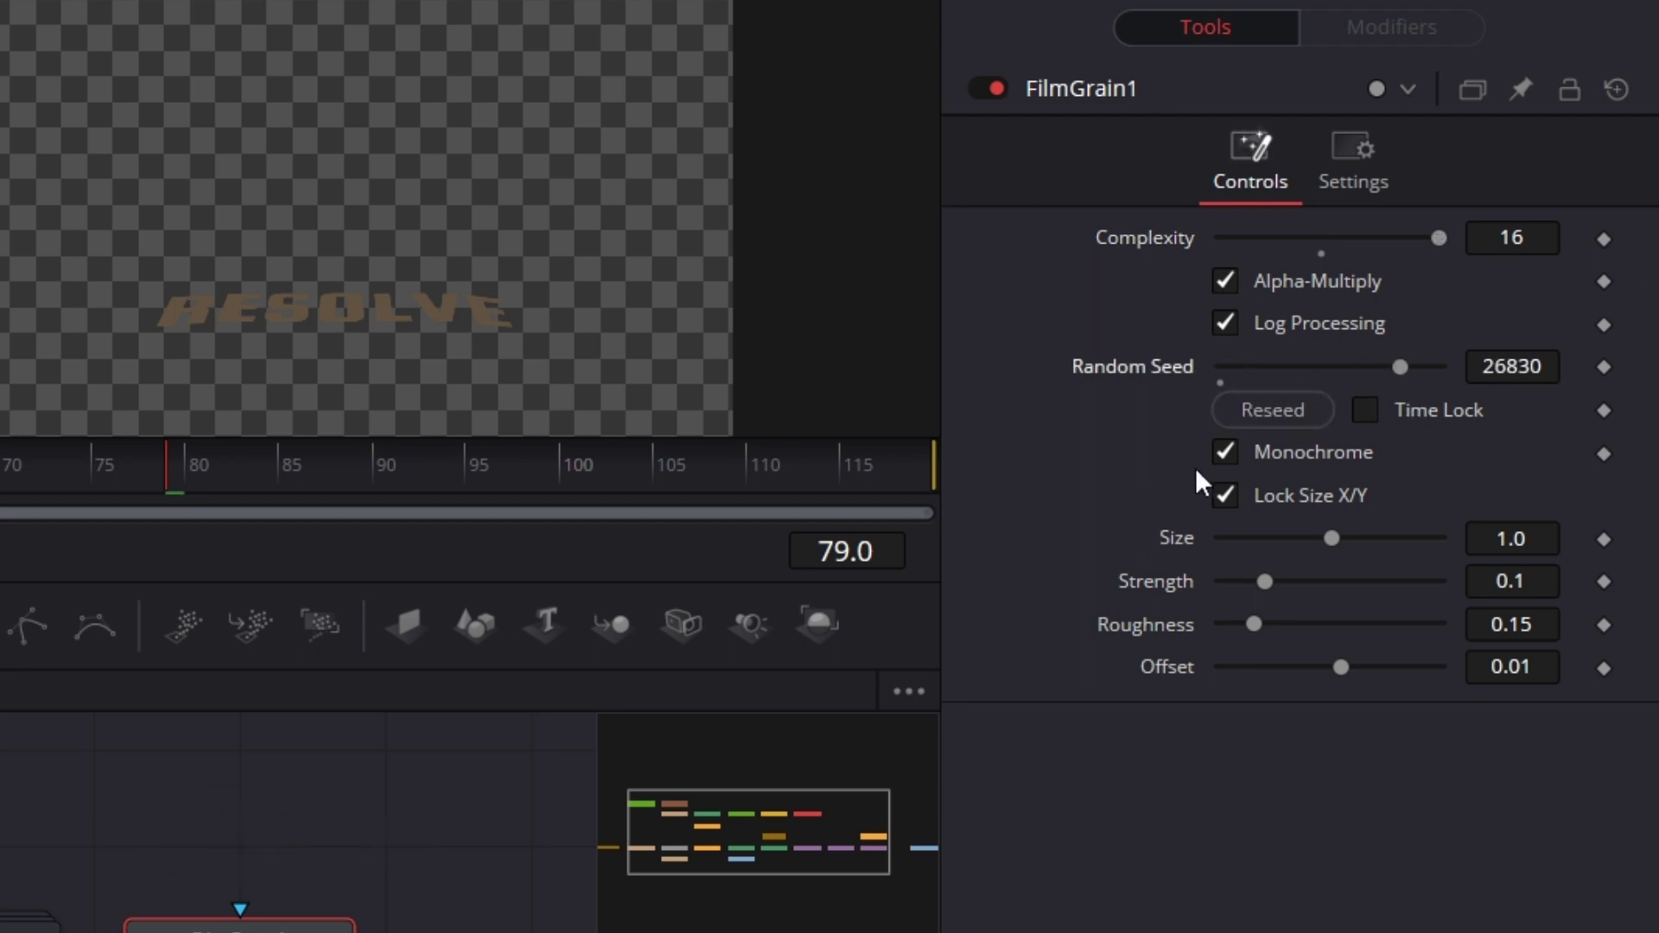
click(1540, 538)
text(0.)
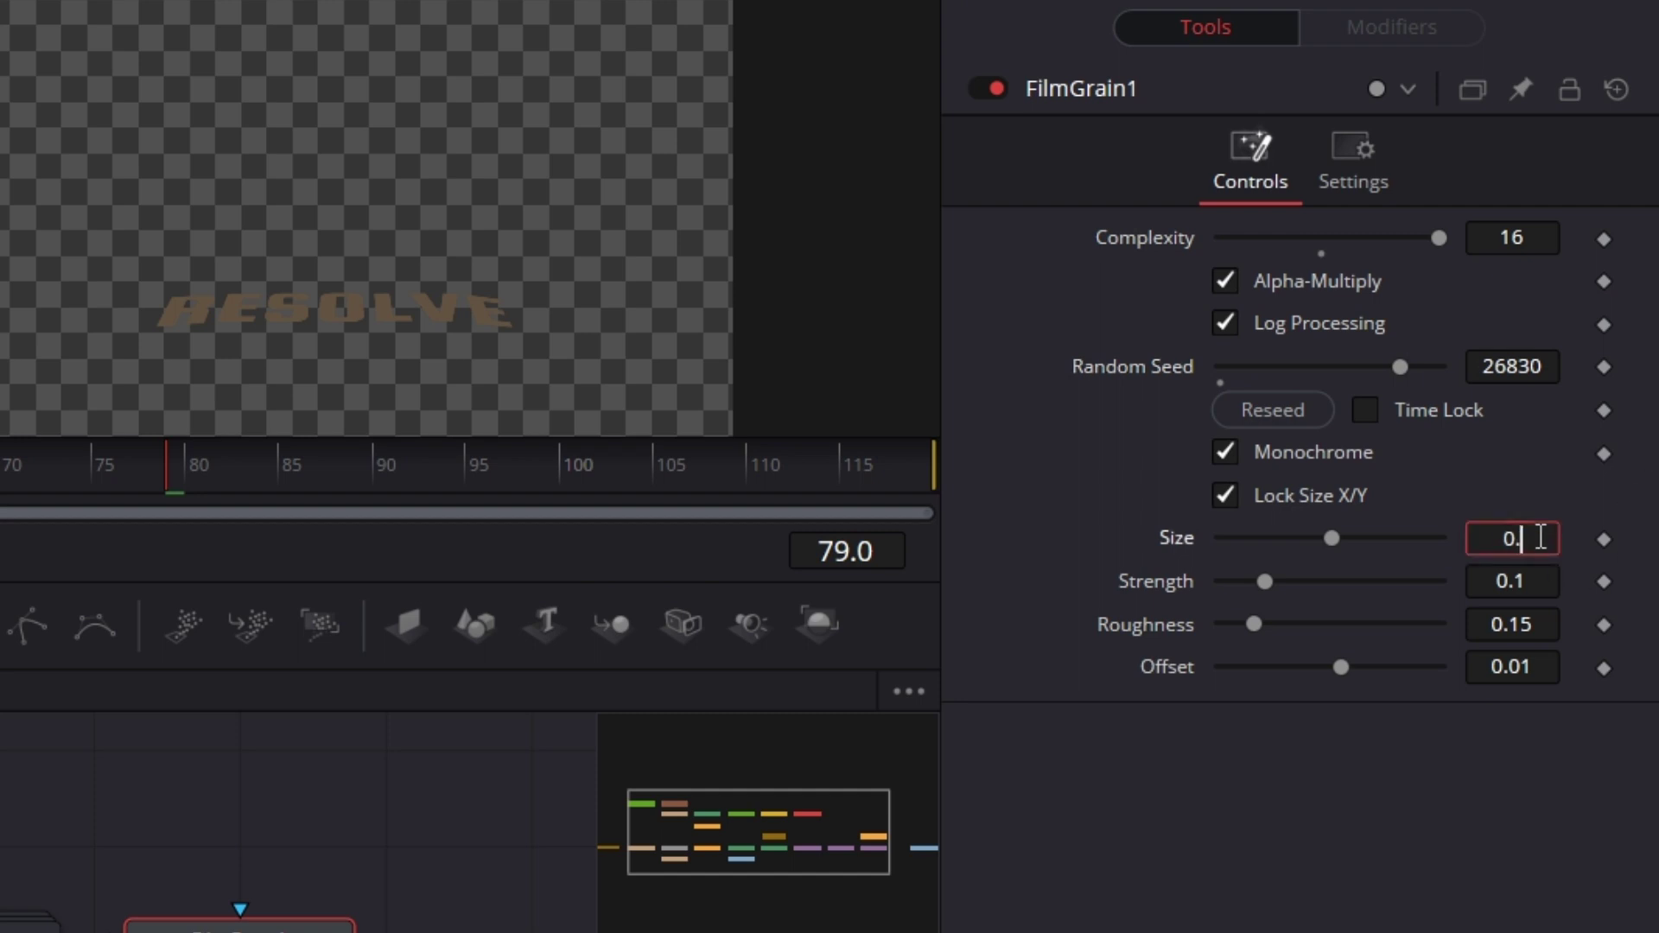
text(001)
key(Tab)
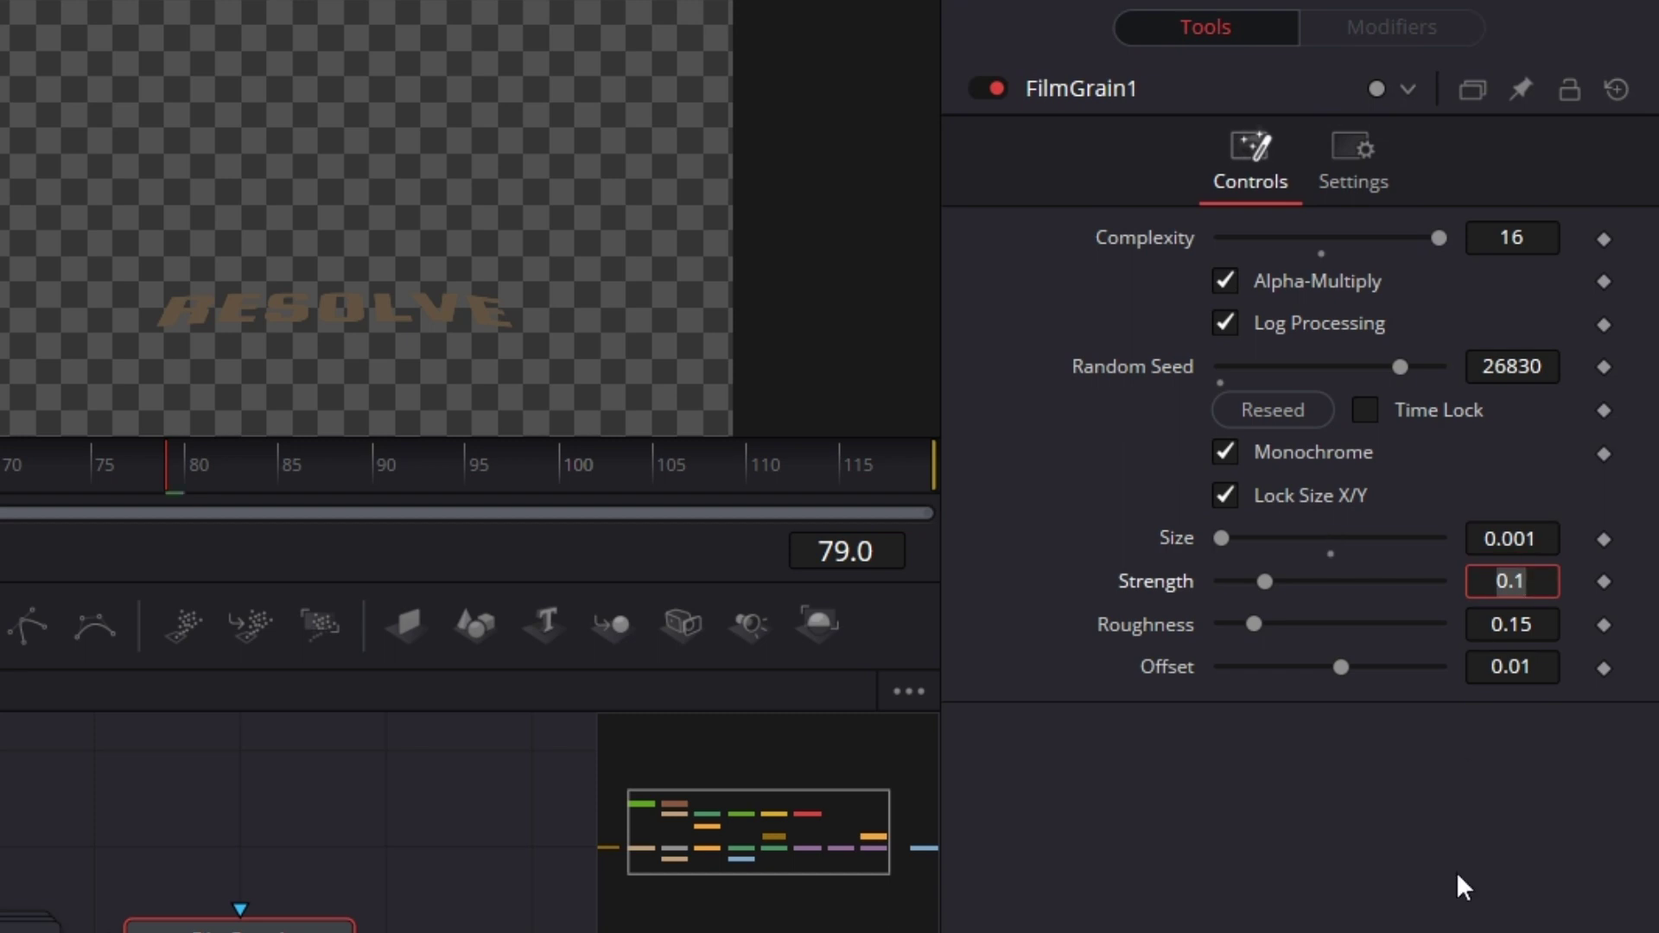
key(Return)
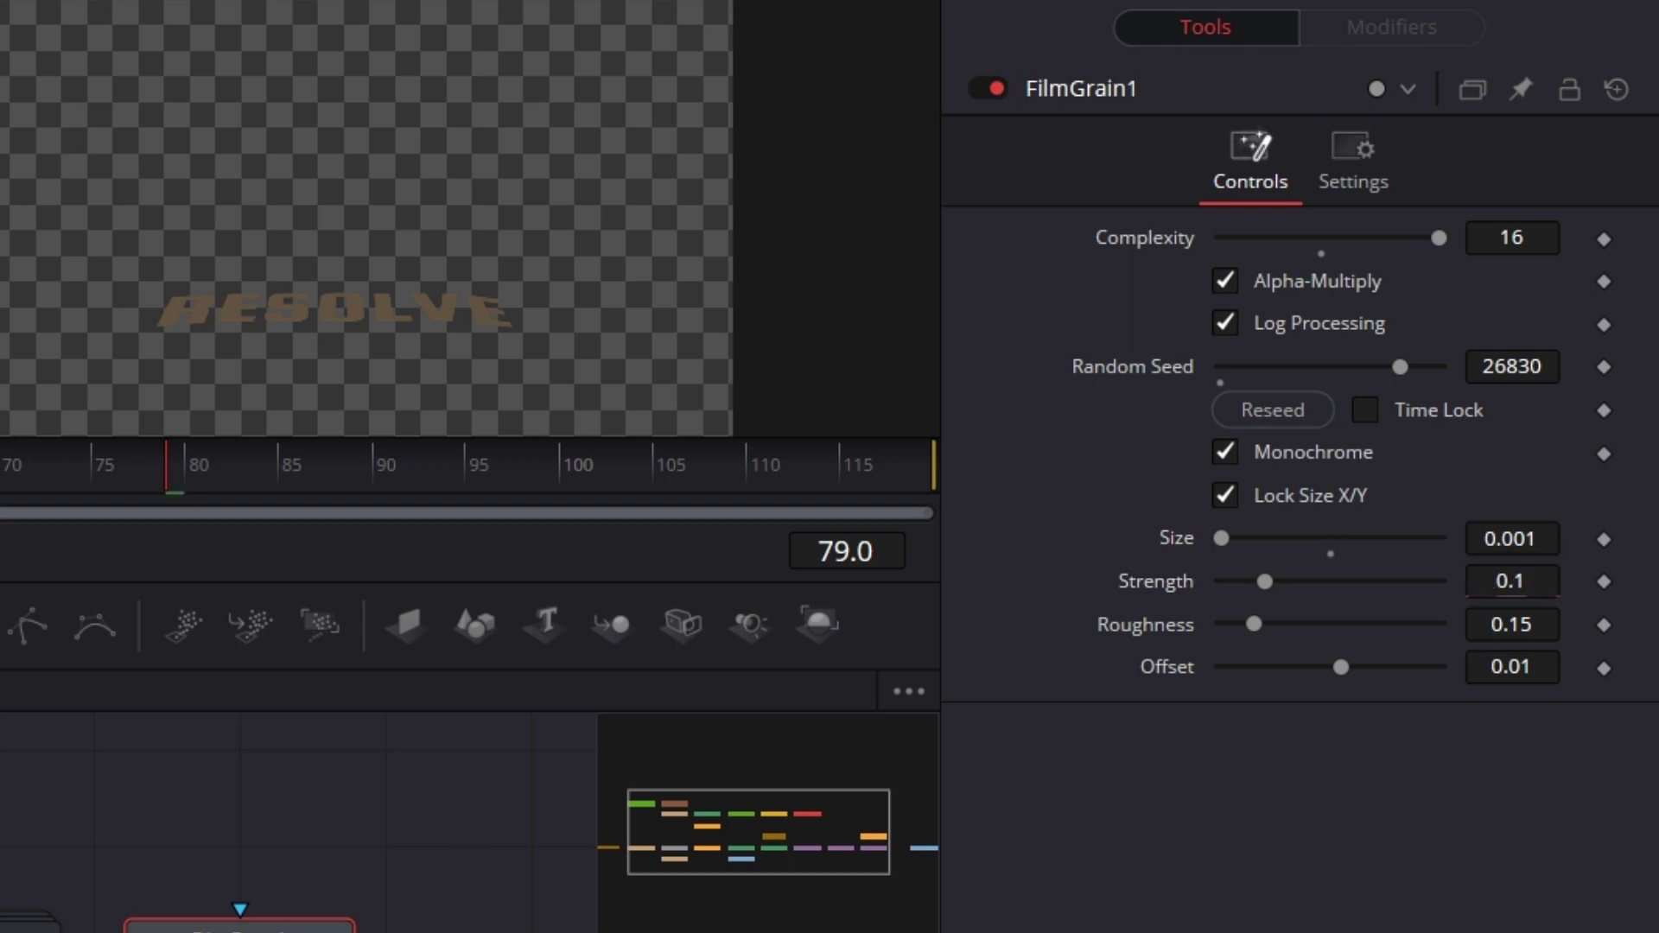
- Set FilmGrain1's Strength to 0.5, Roughness to 1.0 and Offset to -0.1
drag(1266, 583, 1440, 580)
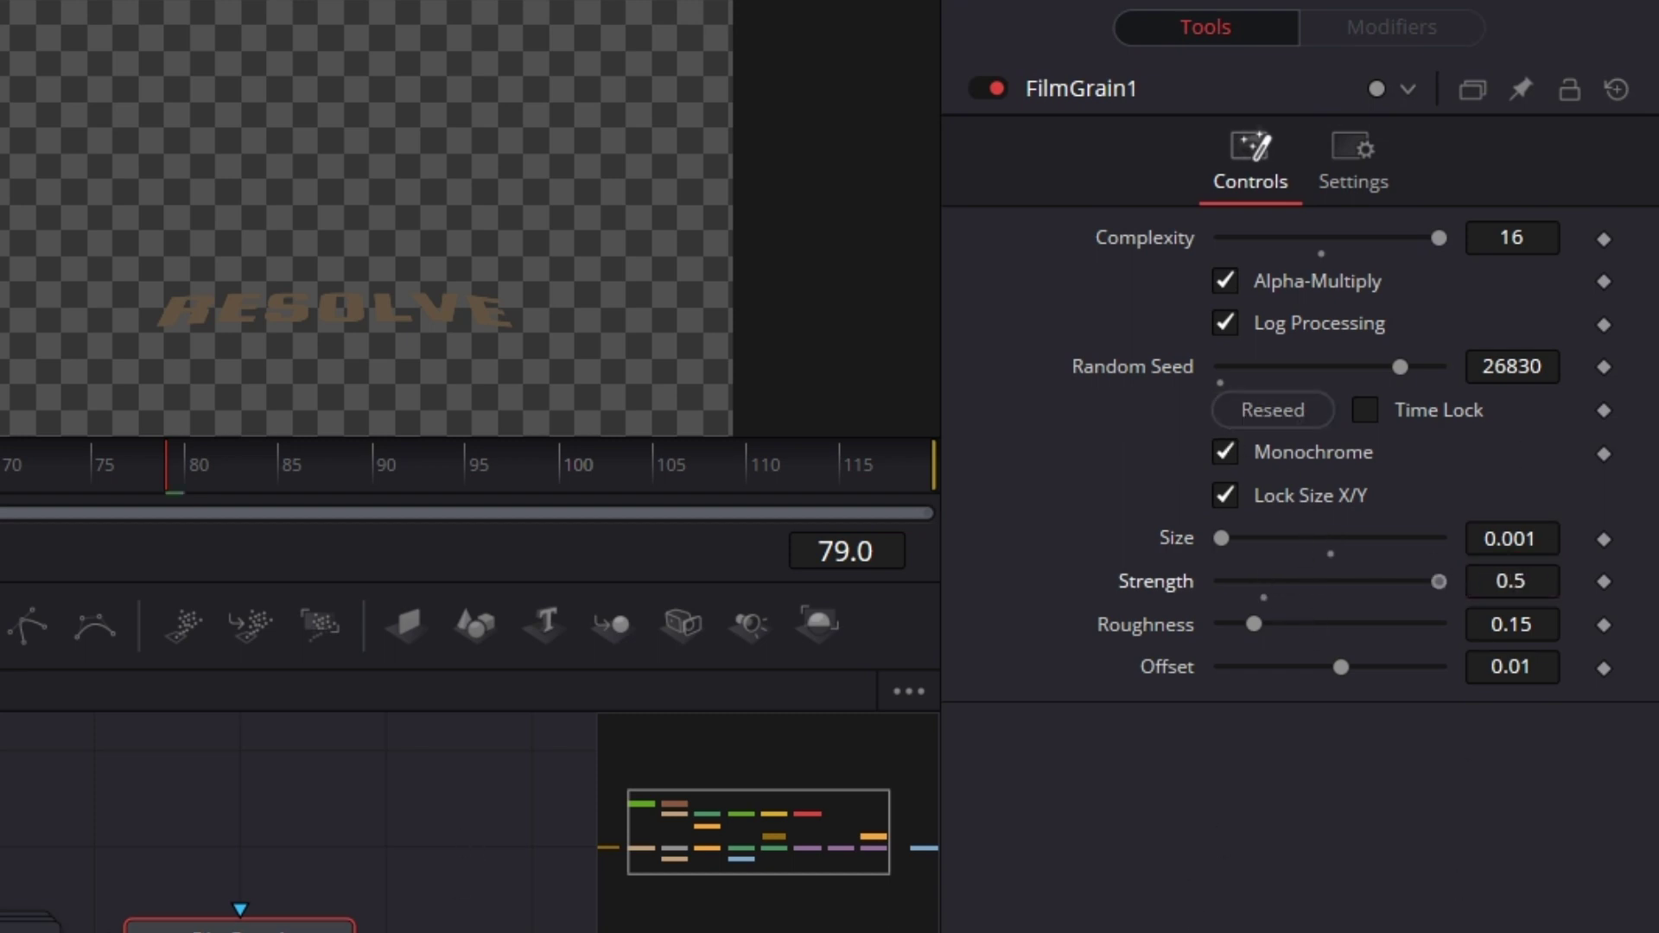
drag(1253, 624, 1642, 622)
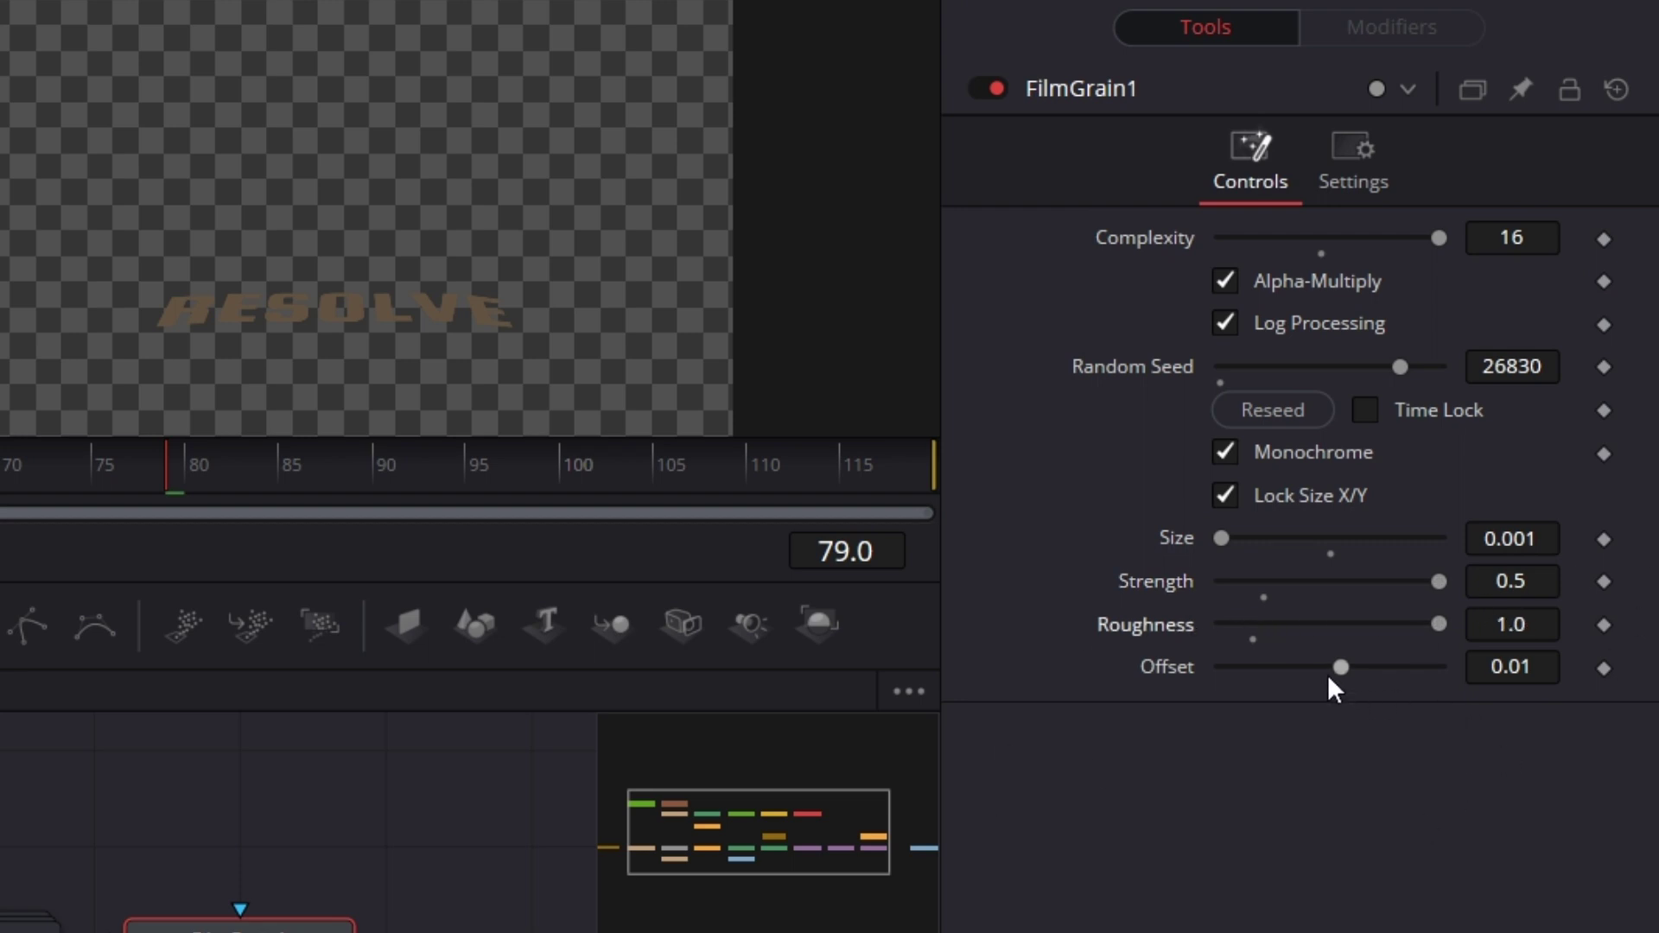
drag(1328, 674, 1214, 678)
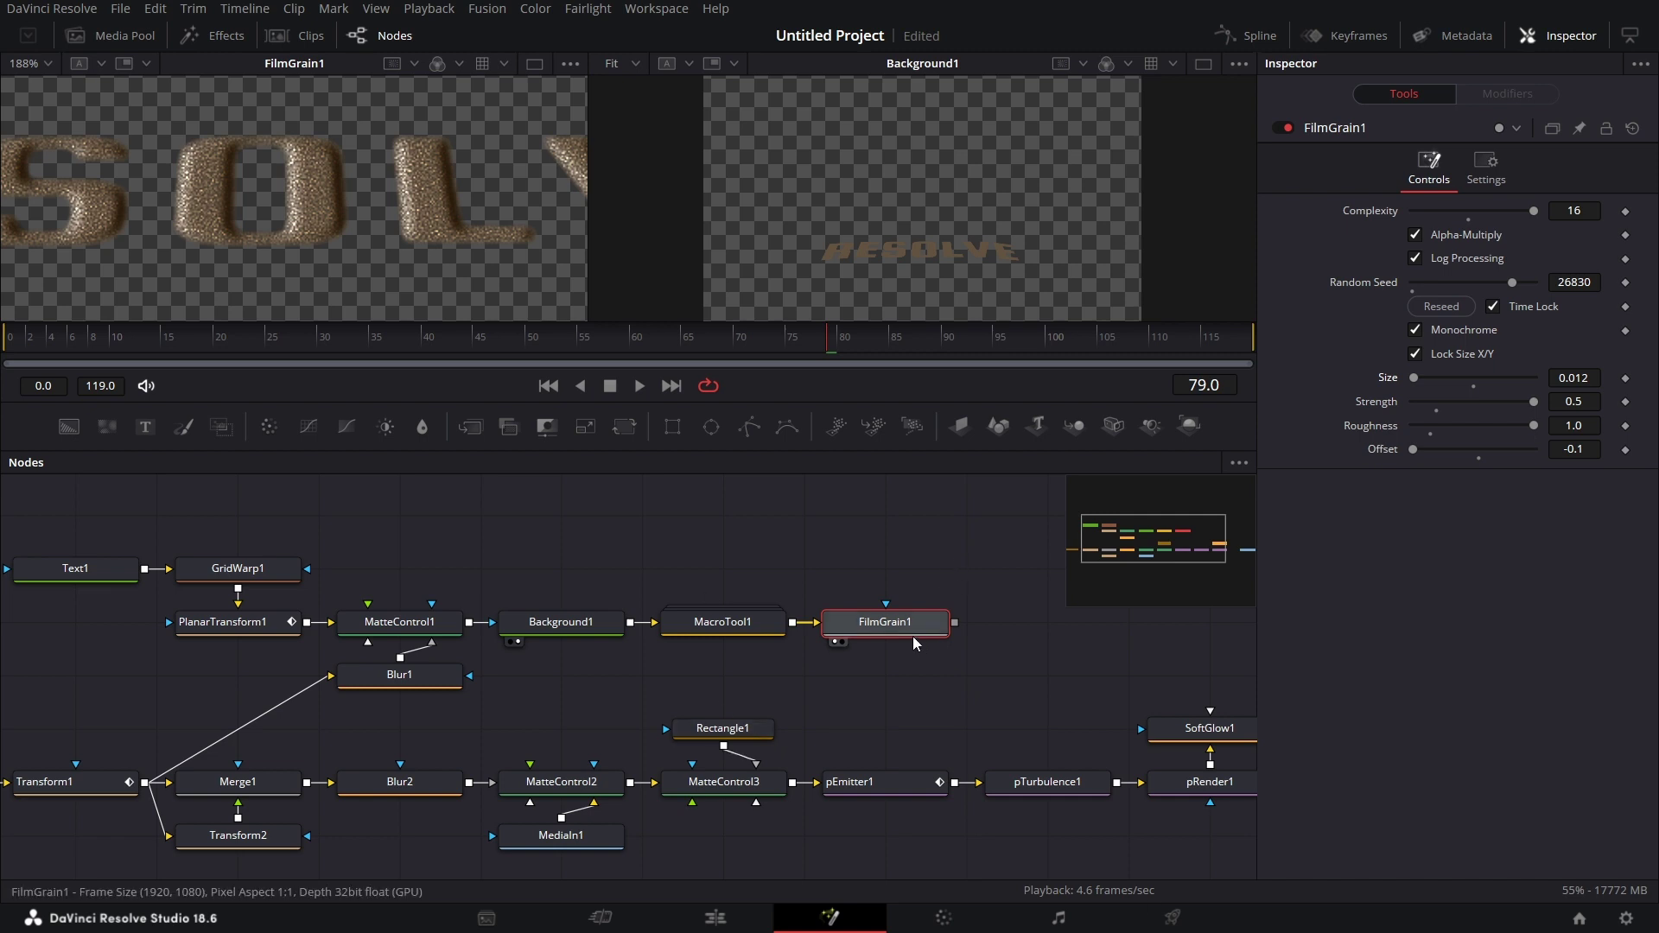
- Reorder the nodes so FilmGrain1 sits between Background1 and MacroTool1, and view MacroTool1 in the first viewer
drag(905, 623, 791, 553)
drag(769, 622, 1013, 624)
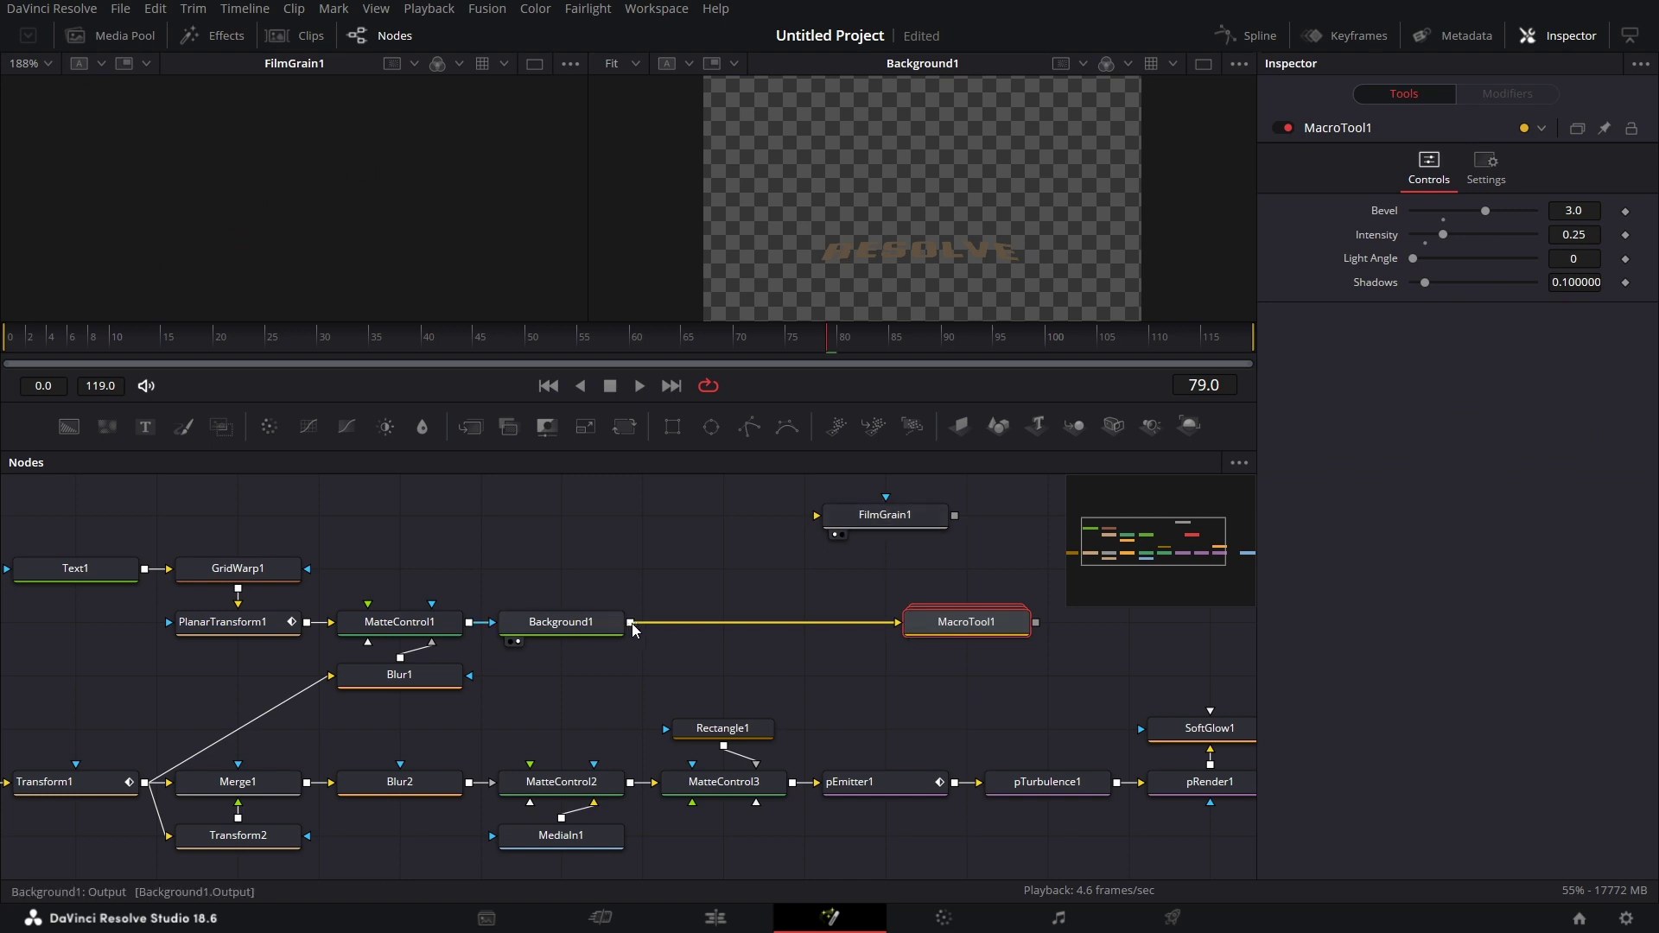
drag(630, 622, 899, 621)
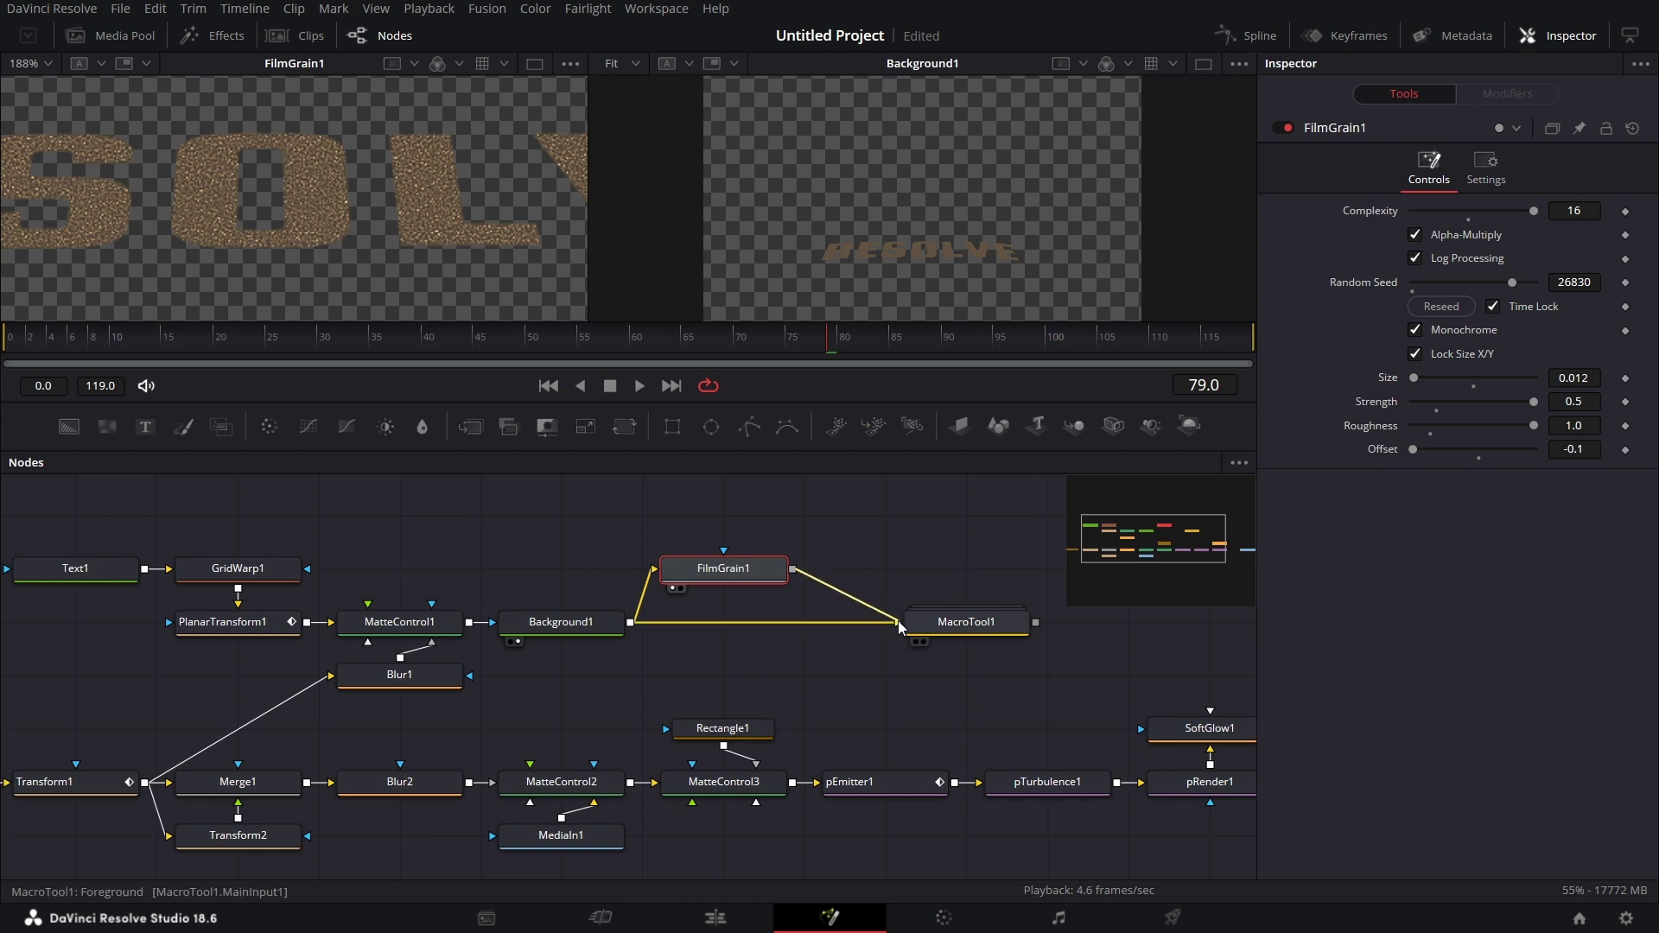
drag(698, 578, 752, 630)
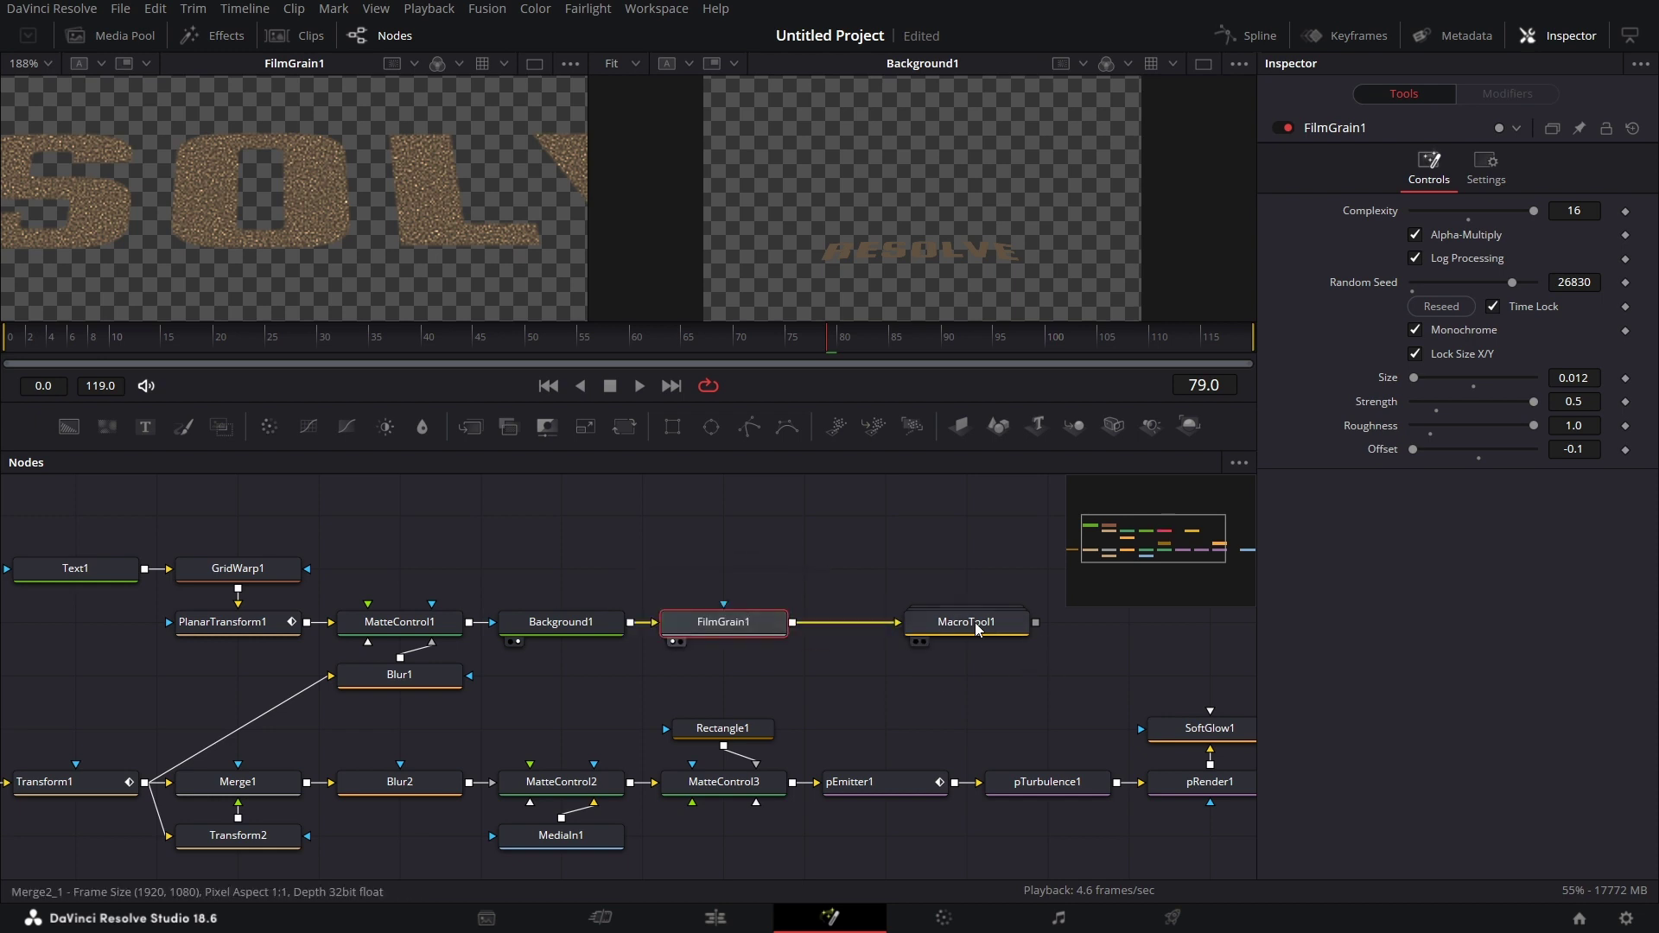
click(915, 641)
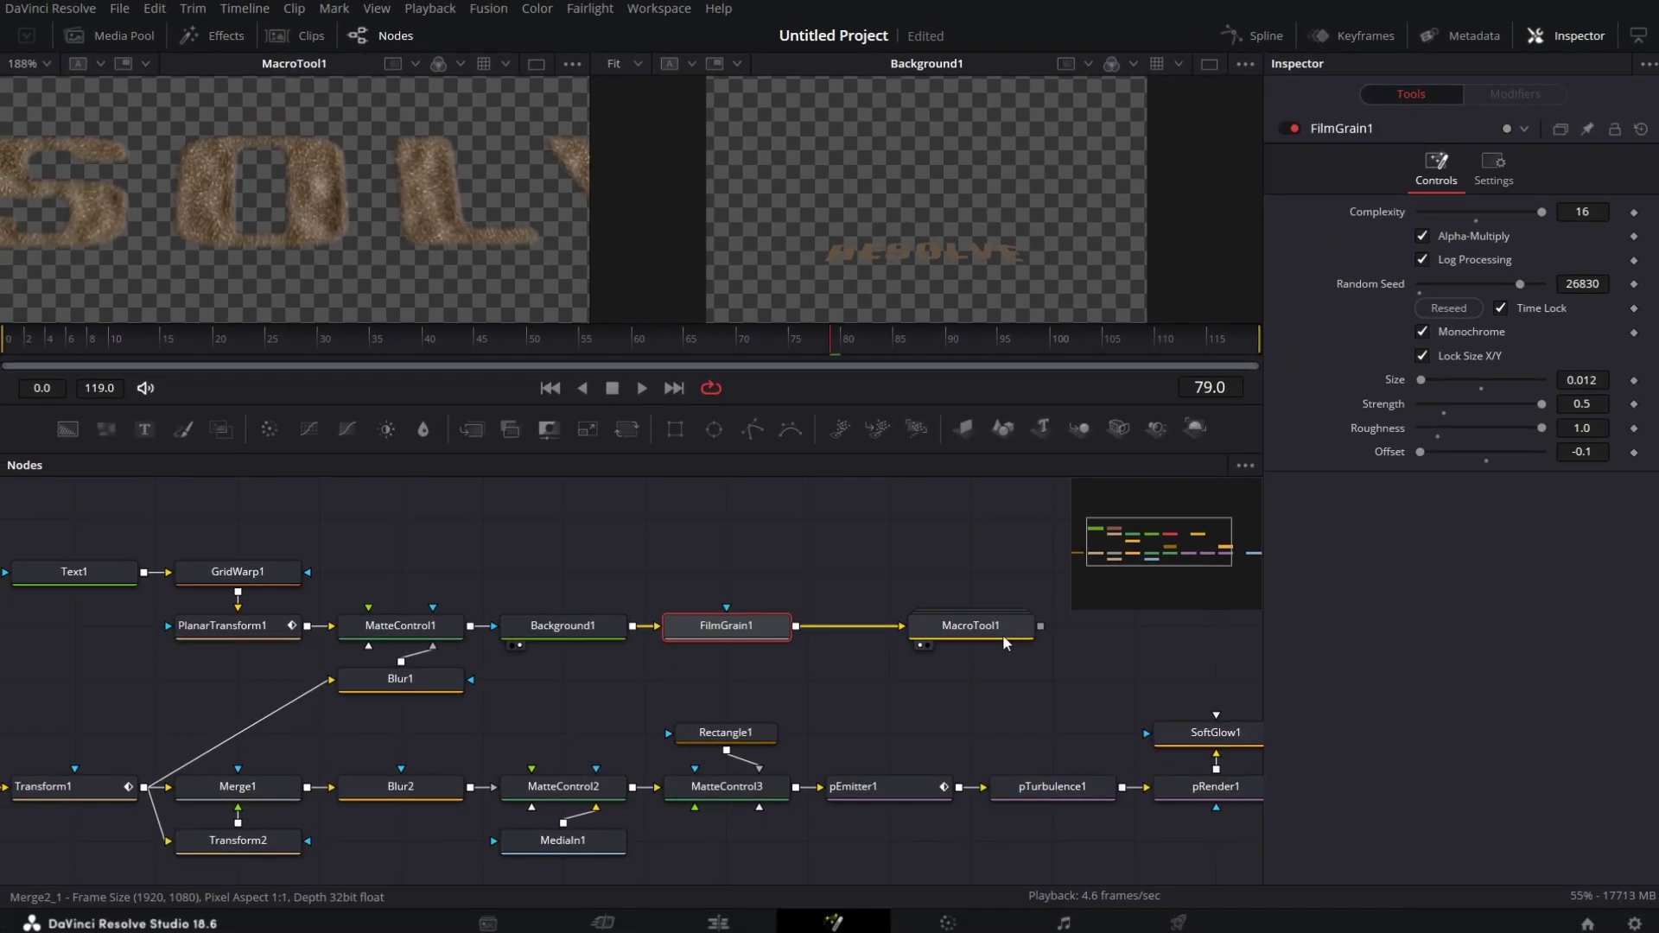
- Add a Merge node beyond MacroTool1 and move MediaIn1 to the space between Background1 and MatteControl2
click(994, 631)
drag(989, 619, 647, 663)
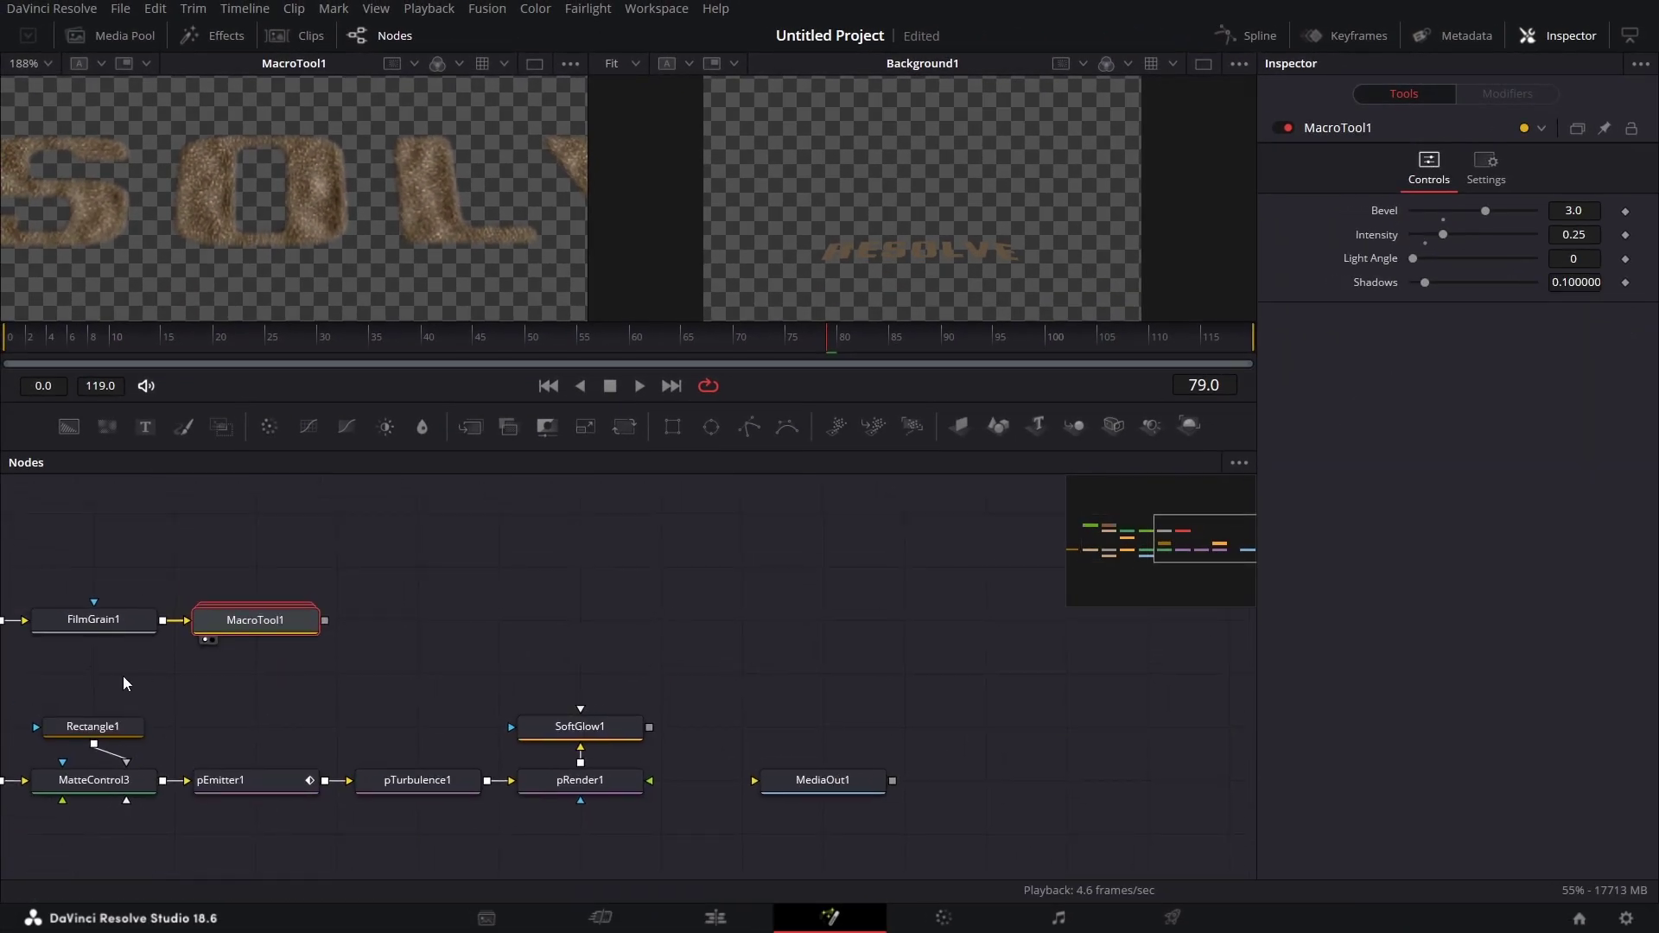
drag(124, 684, 305, 632)
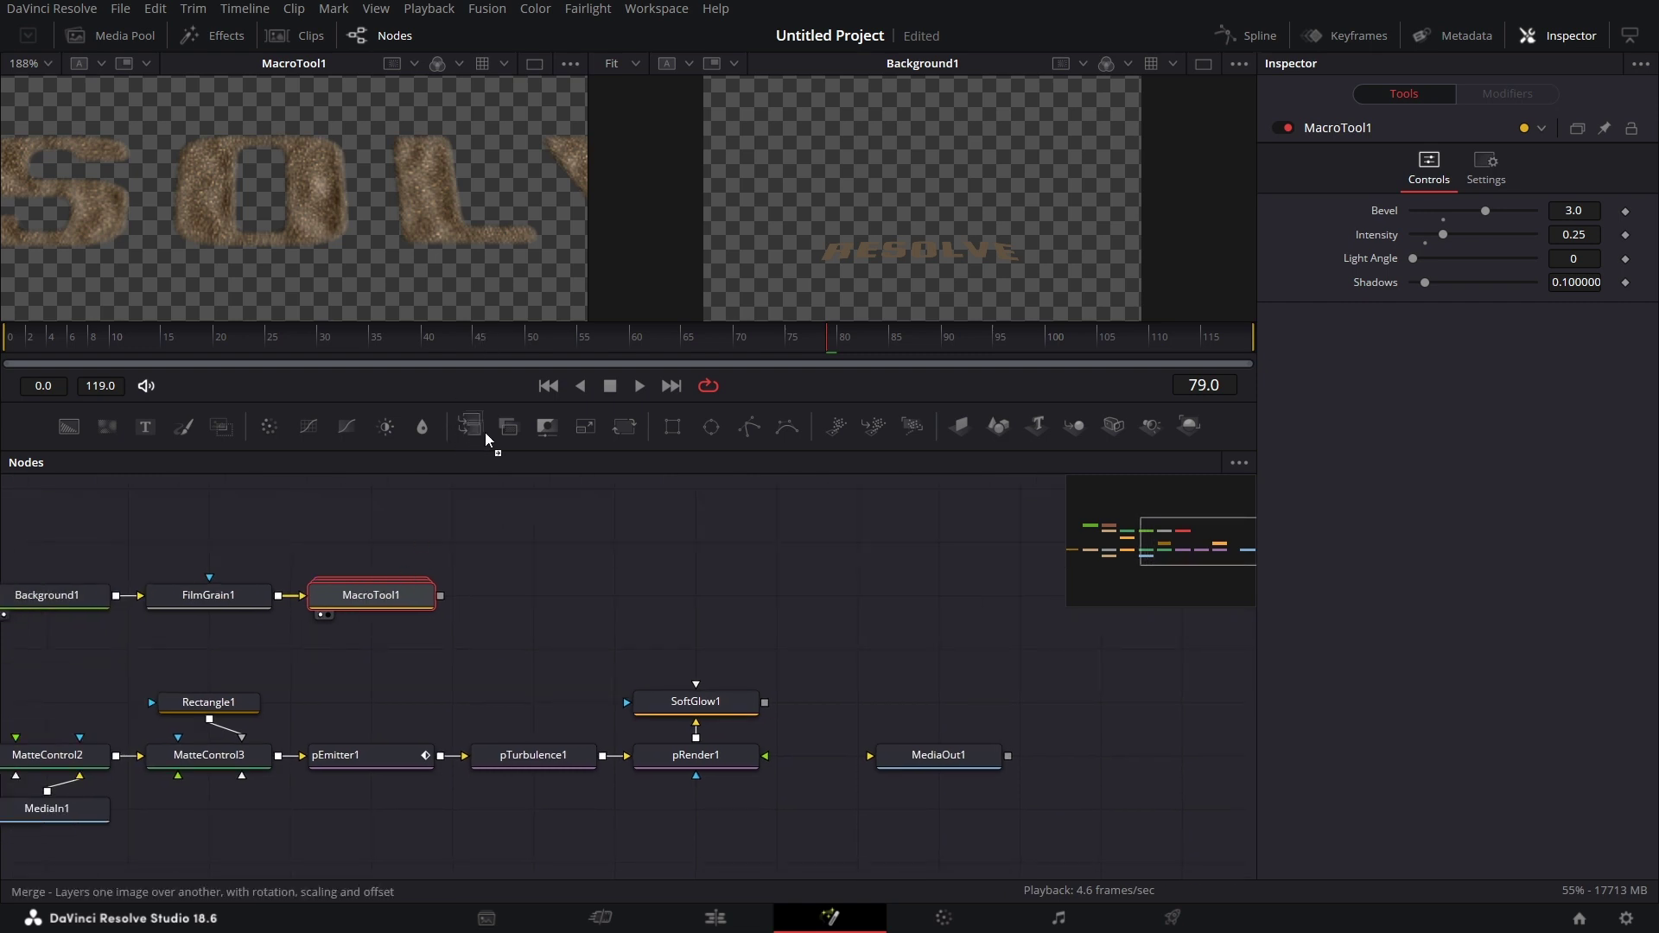
drag(486, 439, 1032, 628)
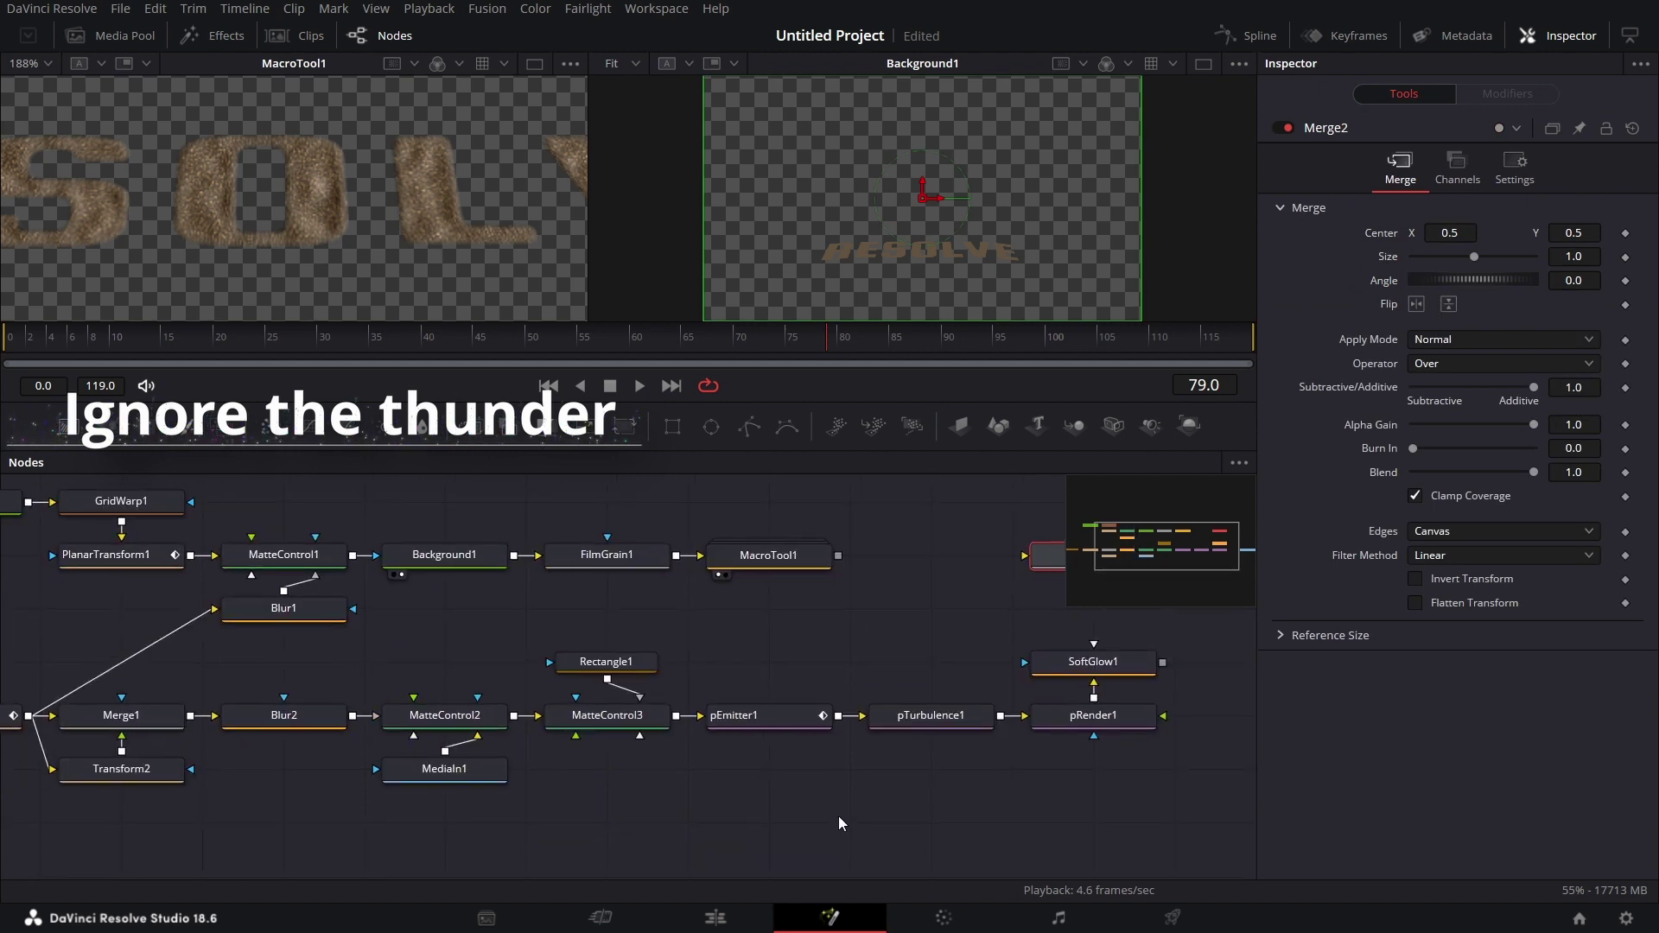
drag(444, 768, 442, 608)
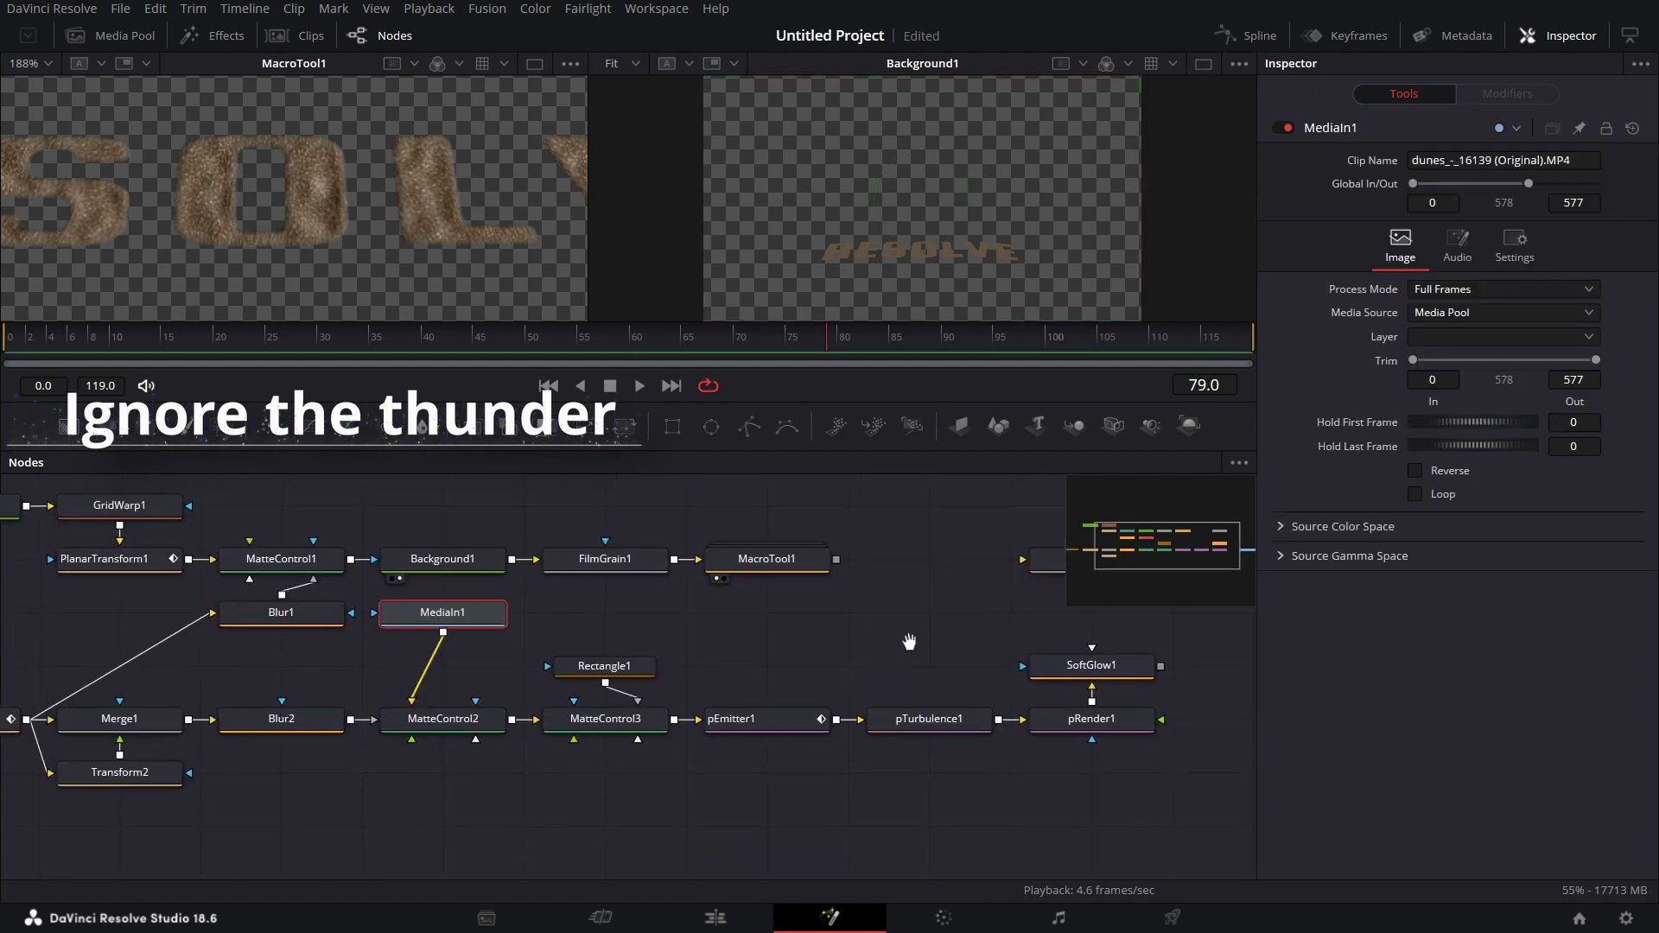
drag(909, 641, 766, 718)
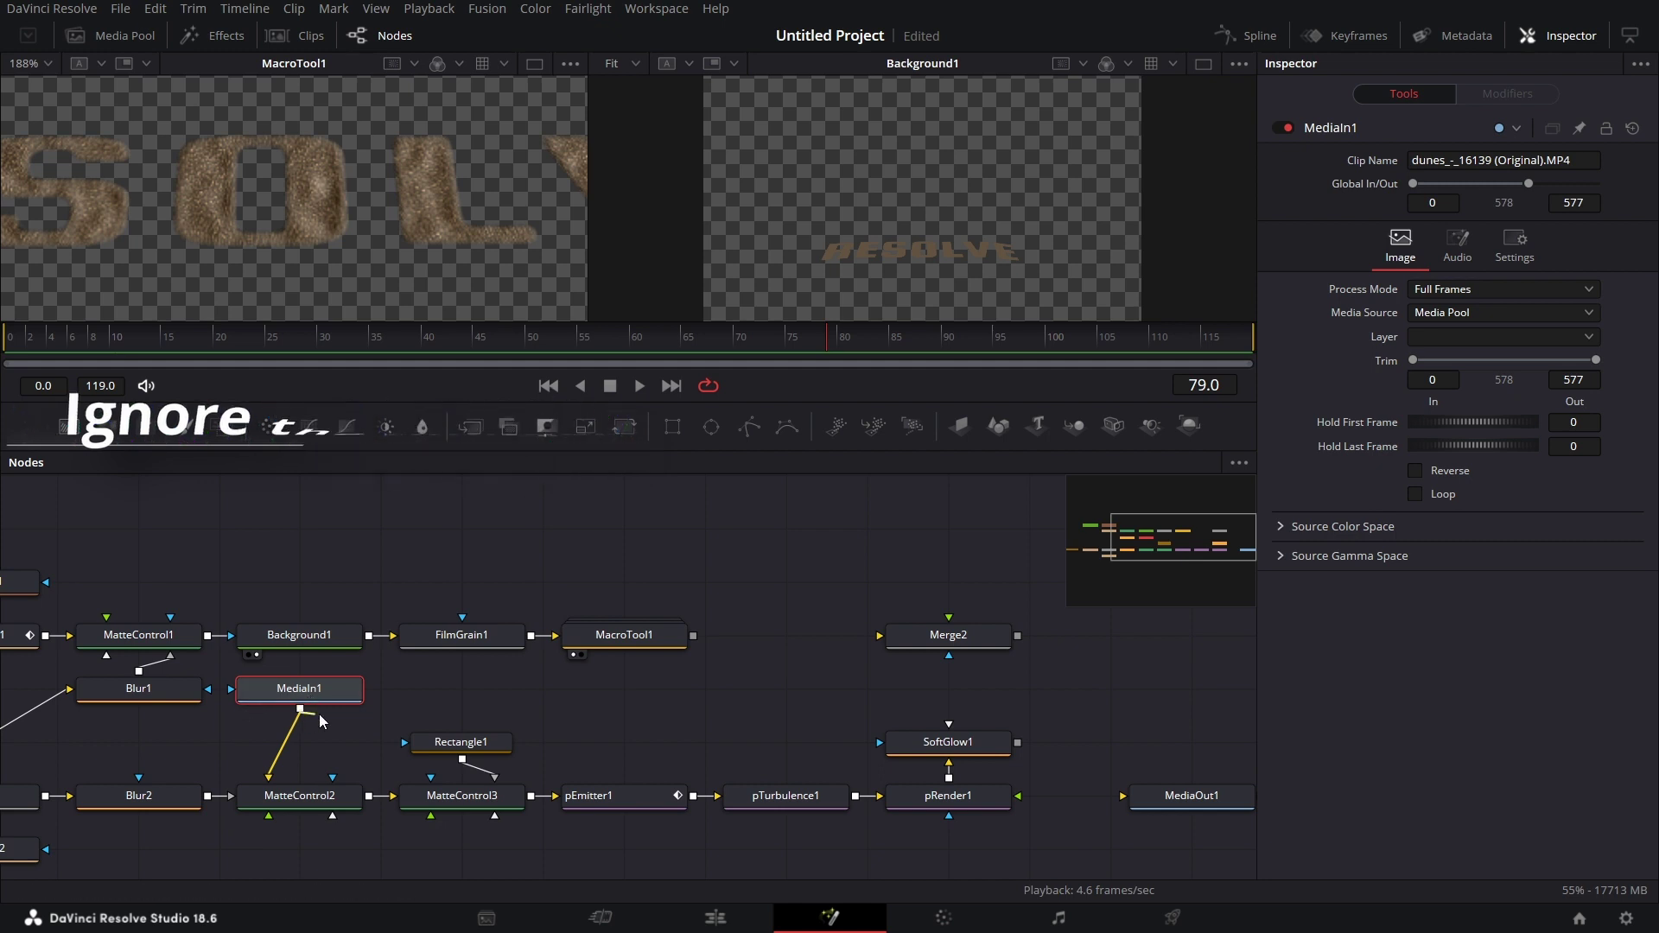
- Connect MediaIn1 as Merge2's background and MacroTool1 as its foreground, and view the sand text closely in the second viewer
drag(300, 709, 835, 693)
drag(693, 636, 868, 670)
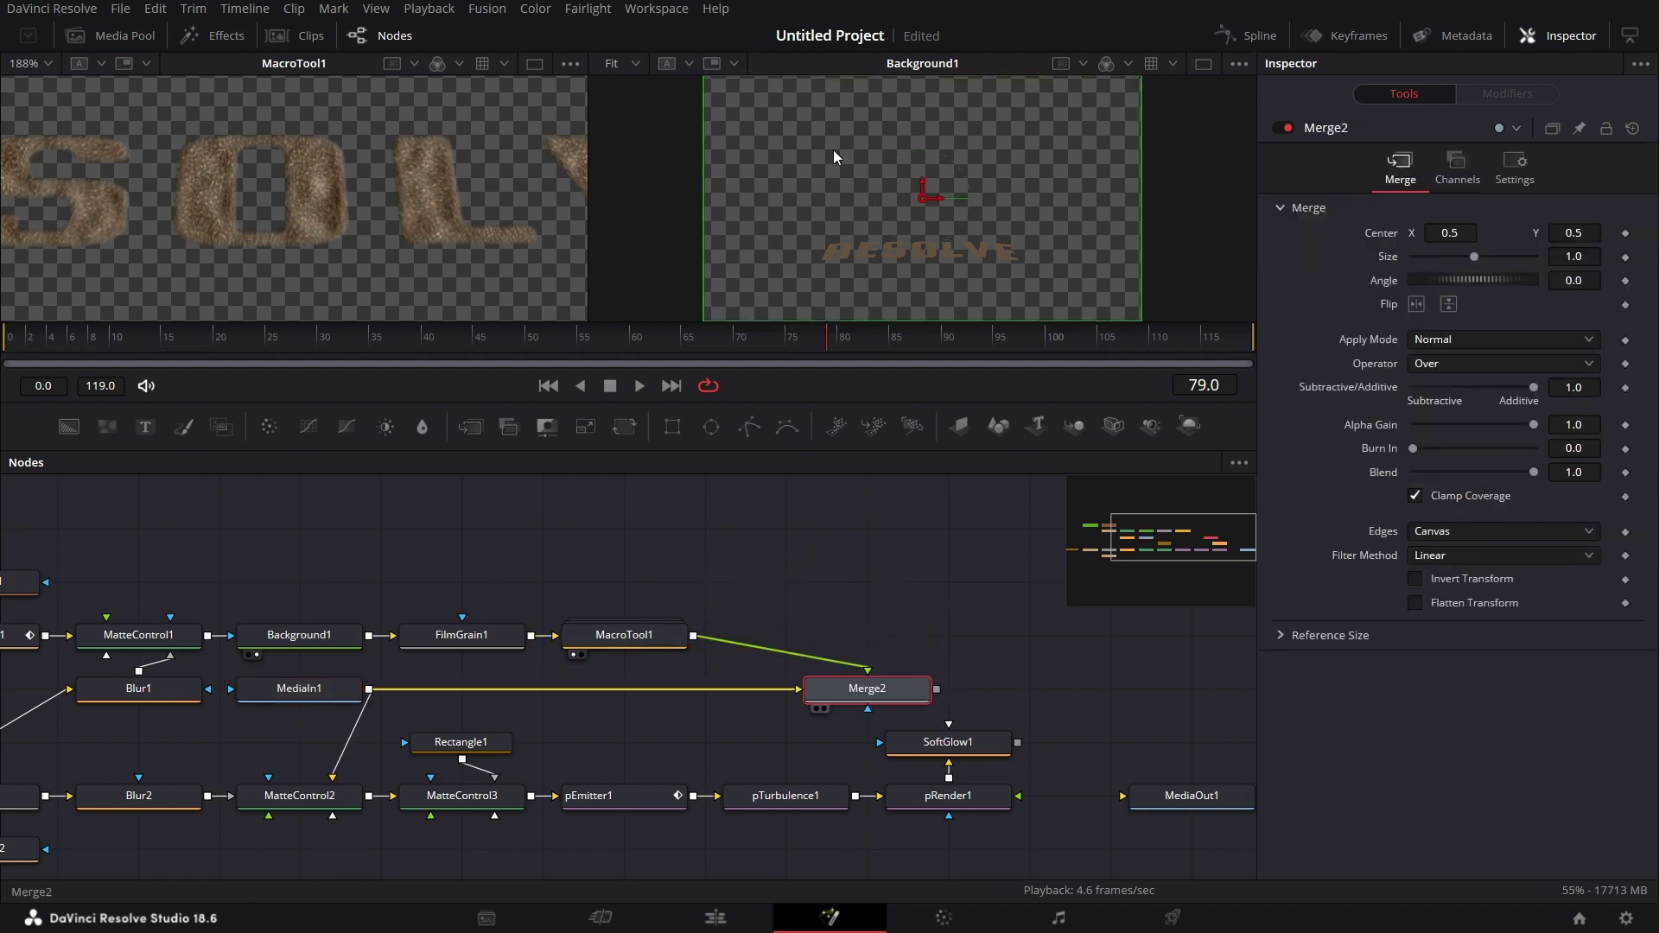
key(2)
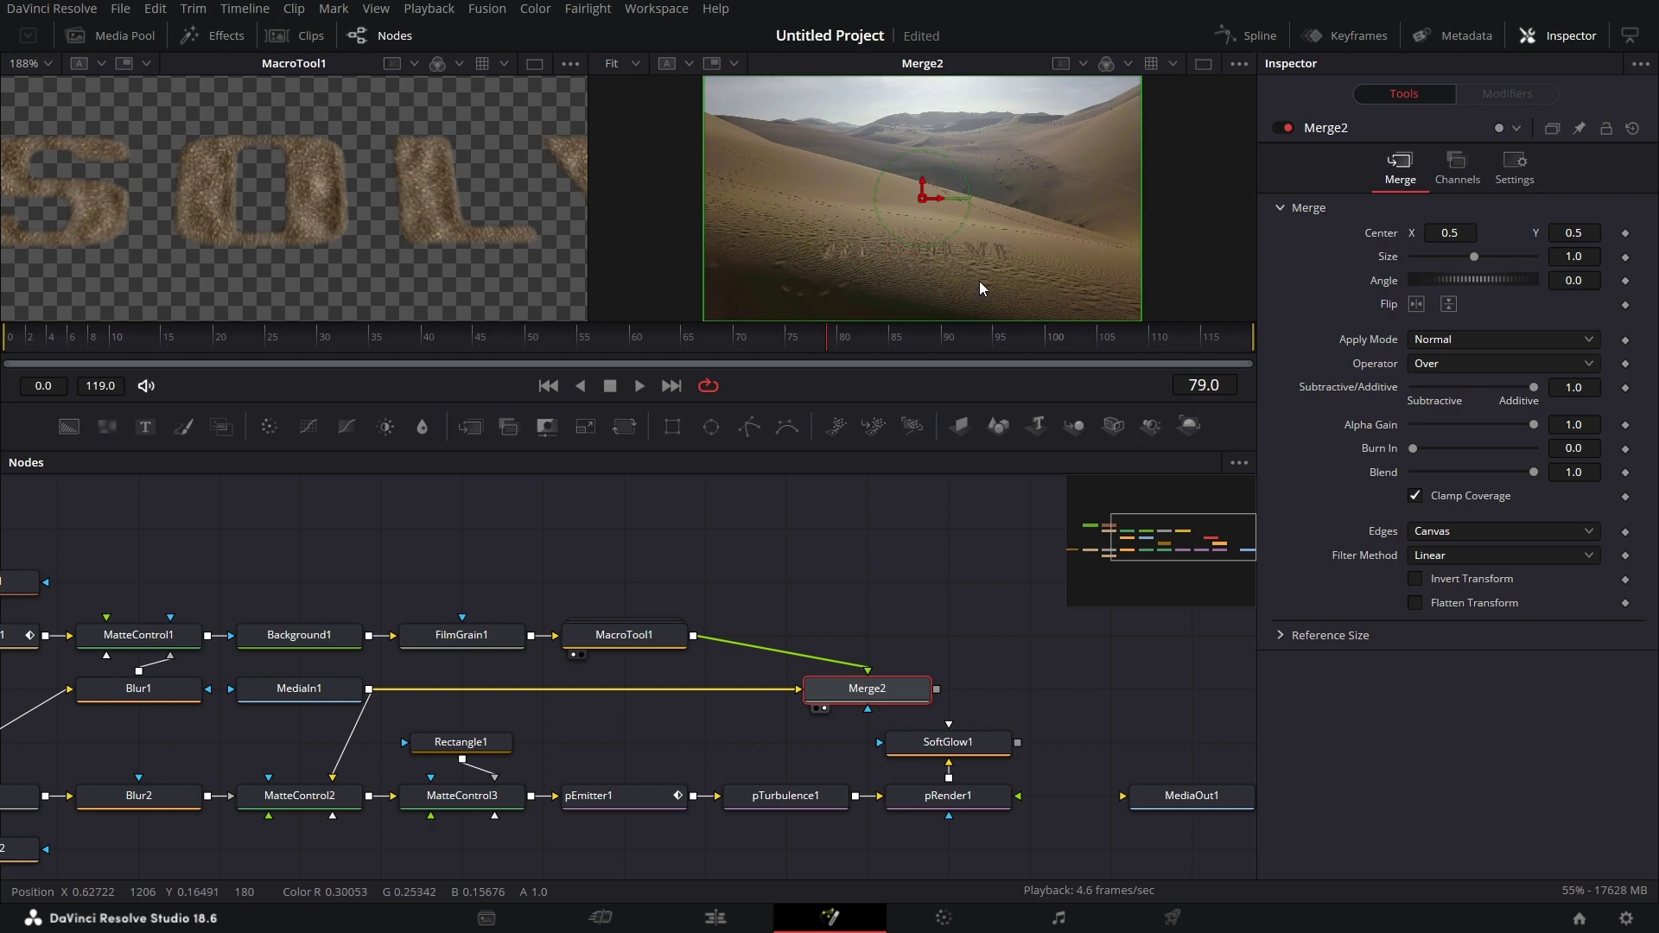
scroll(984, 276, up, 5)
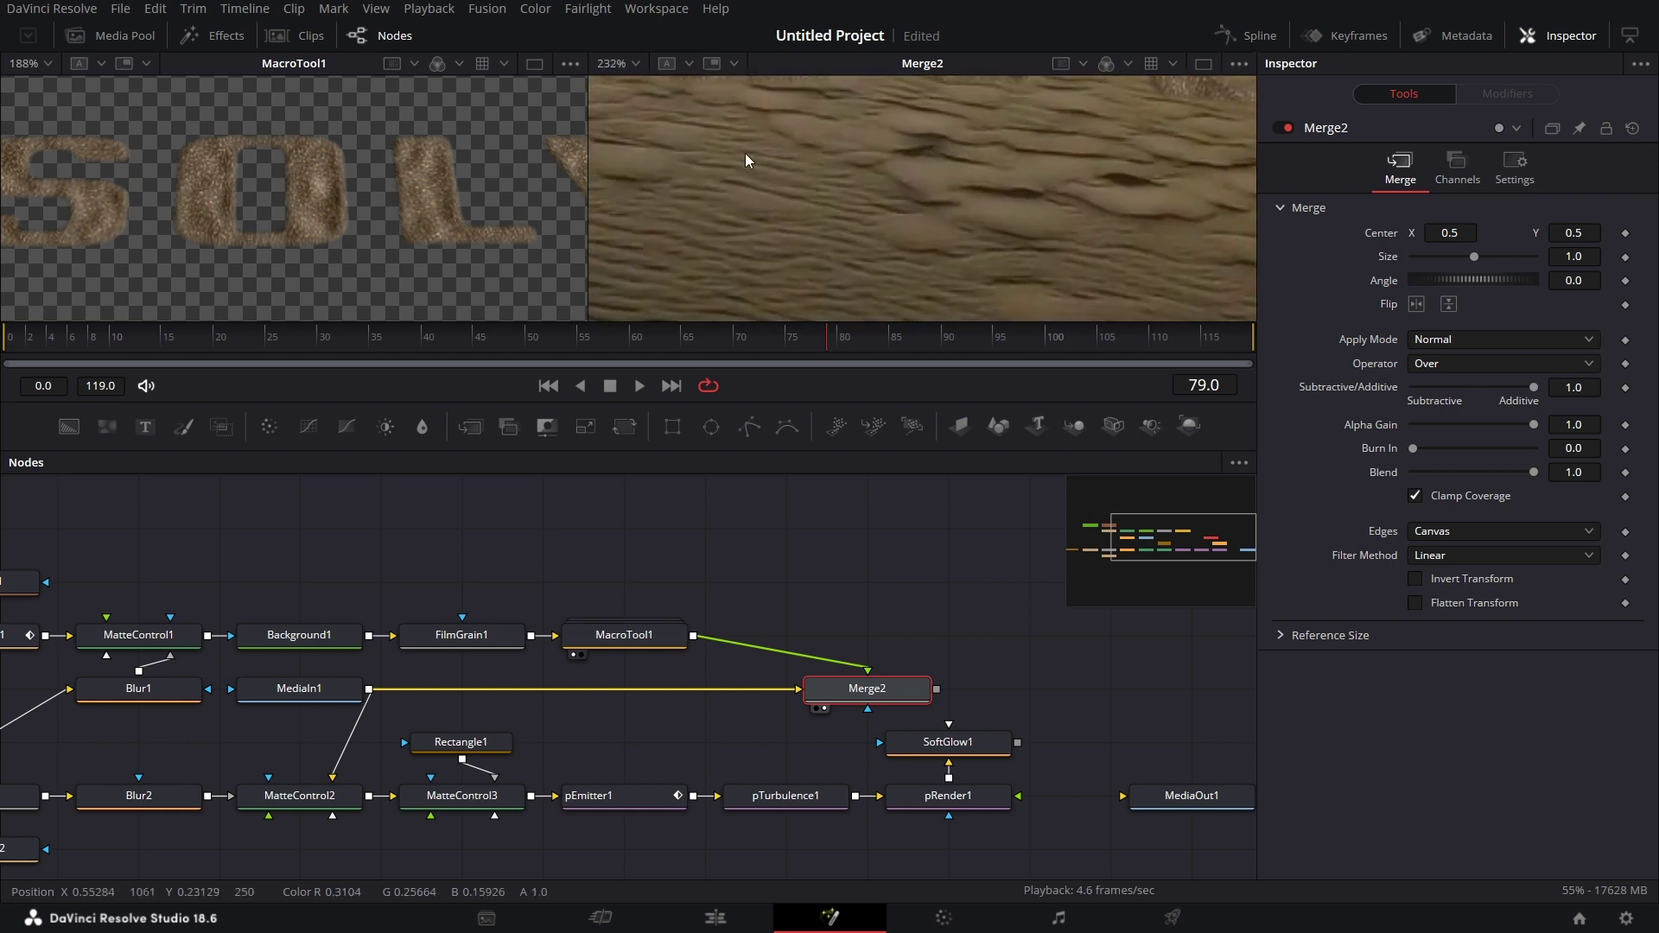
scroll(745, 153, down, 2)
scroll(730, 646, right, 5)
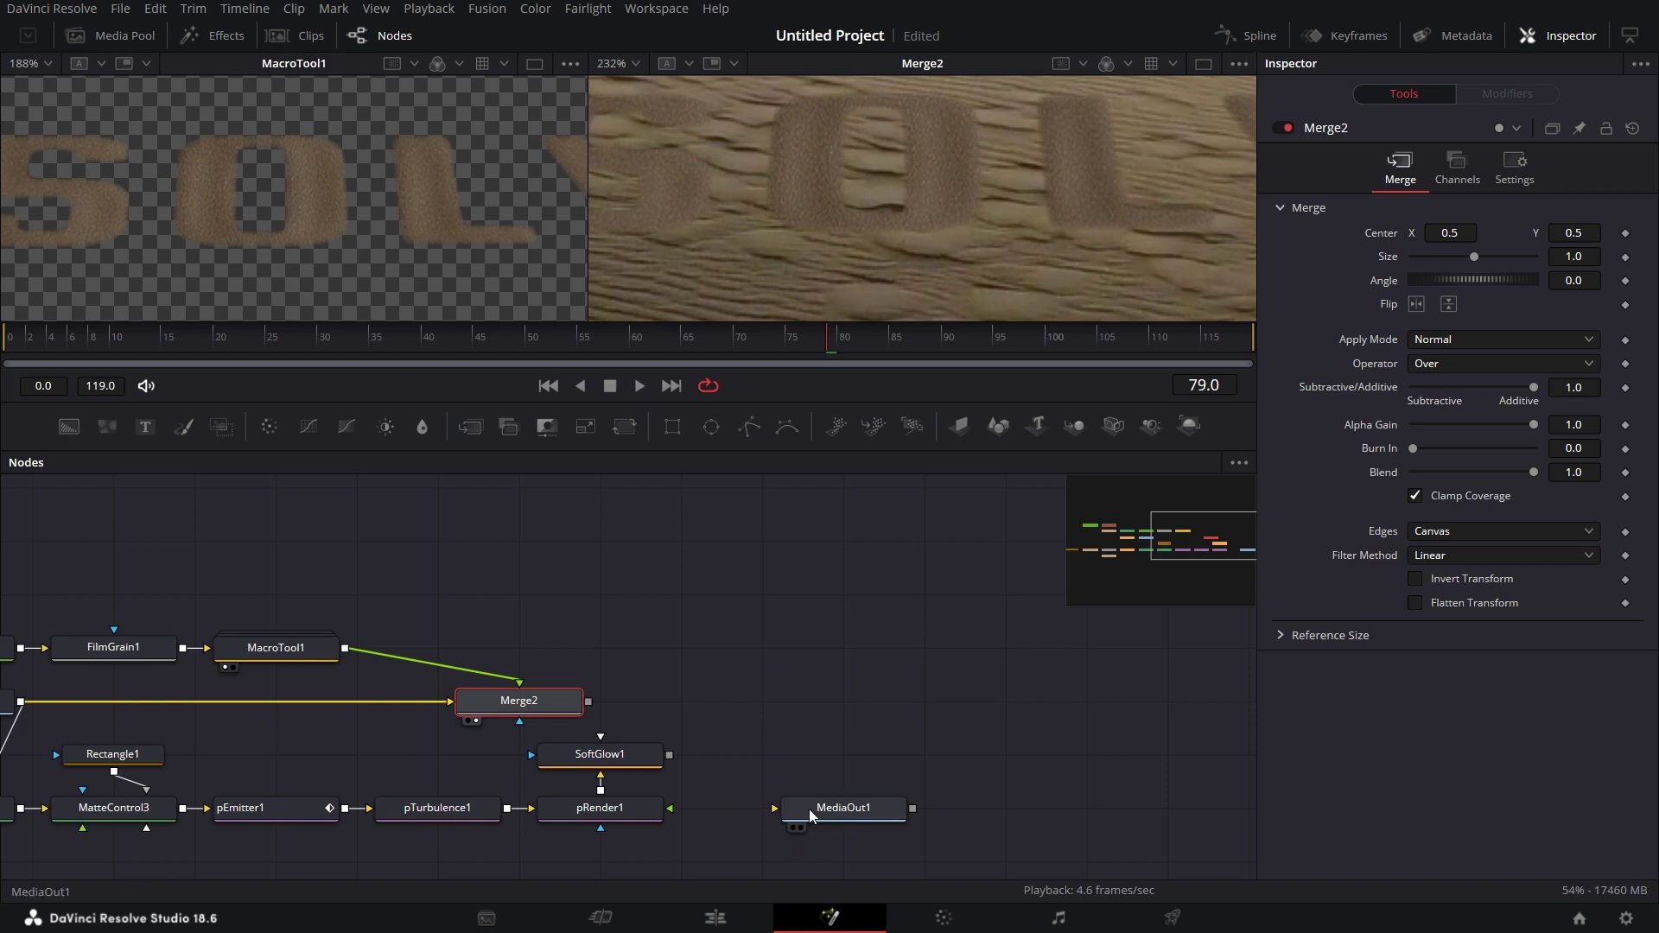
- Move MediaOut1 farther along, merge SoftGlow1's output over Merge2, and align SoftGlow1 and pRender1 beneath the new Merge node
drag(842, 813, 1084, 812)
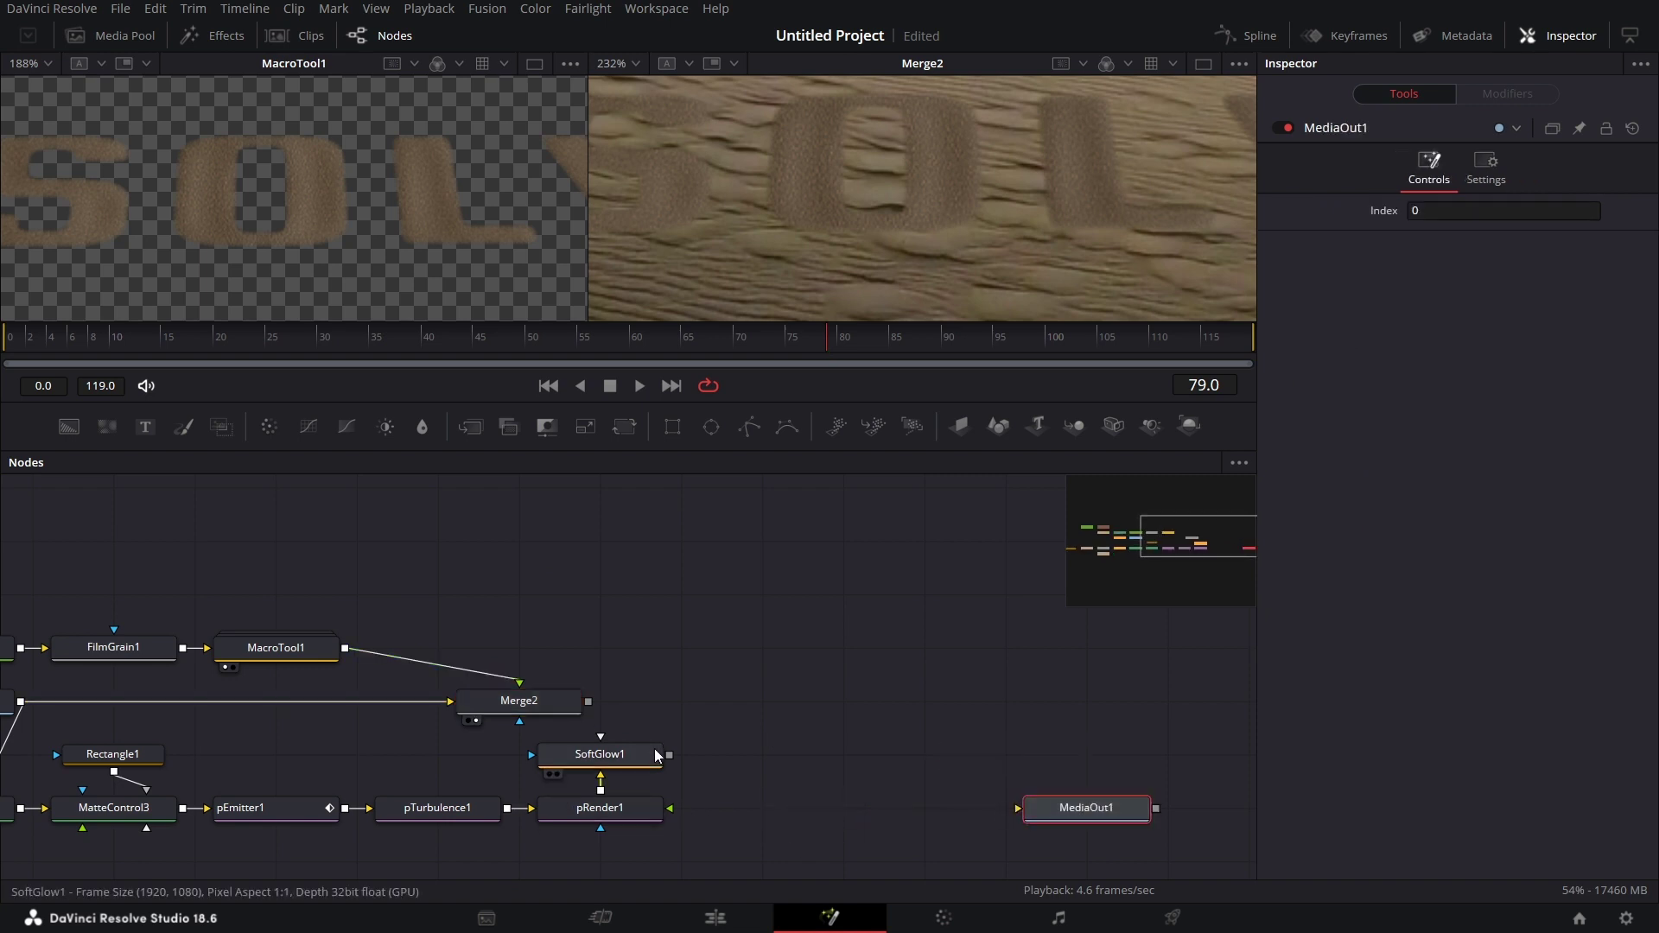
drag(669, 754, 588, 700)
drag(799, 760, 717, 707)
drag(650, 859, 710, 756)
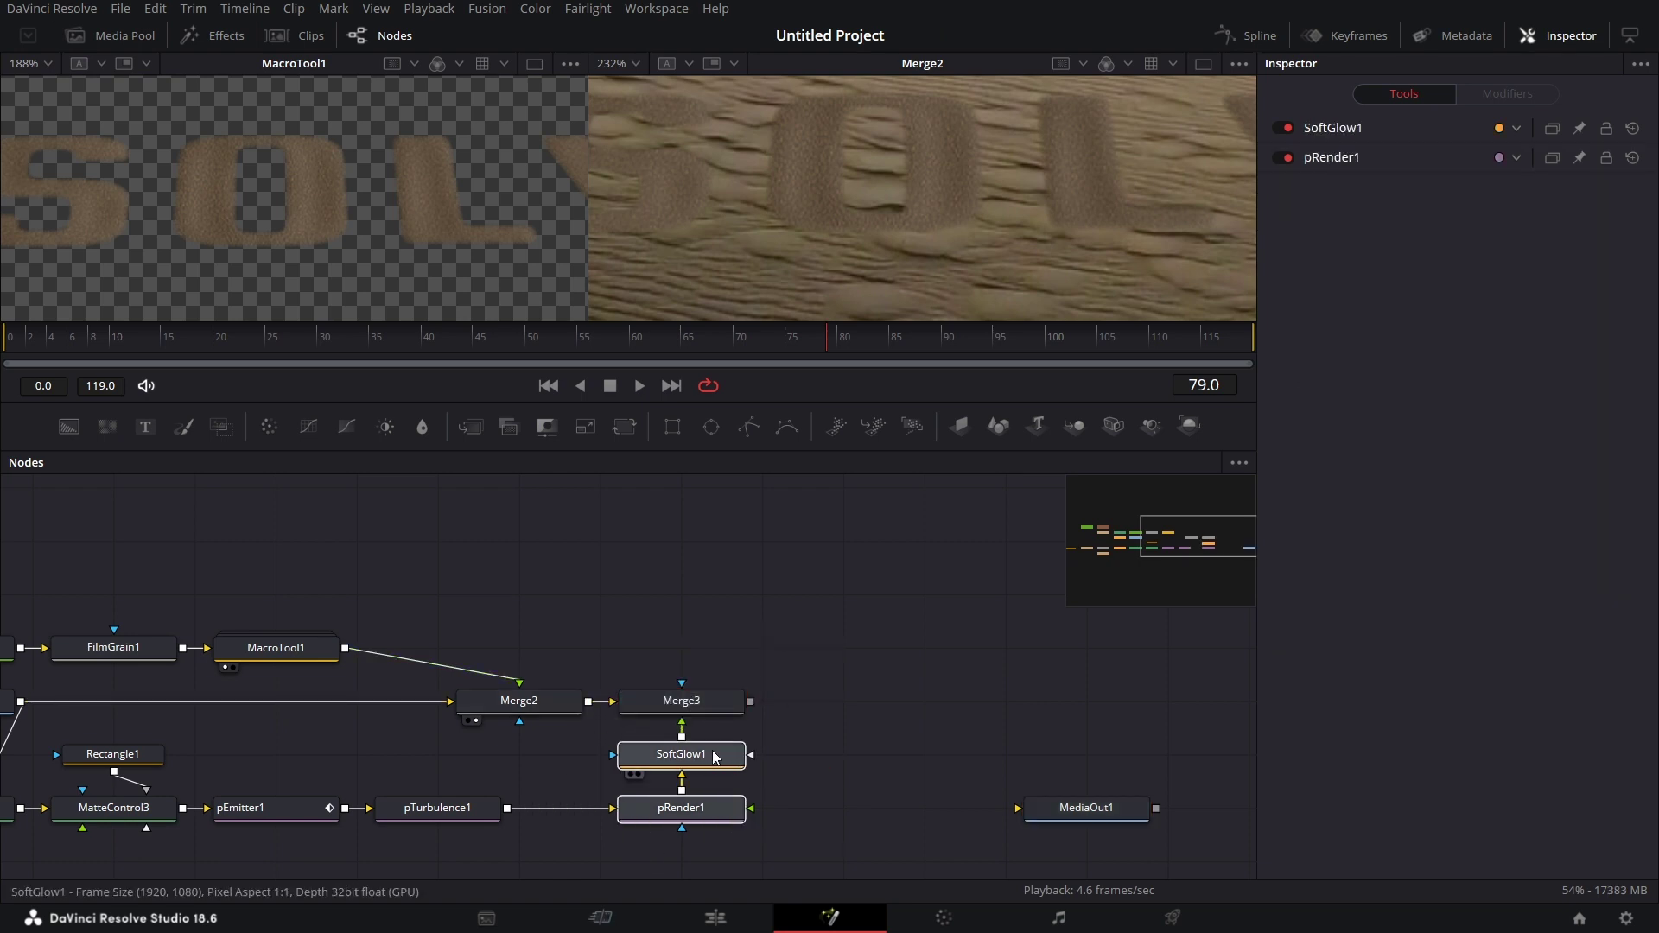
- View Merge3 in the second viewer with the whole frame fitted
key(2)
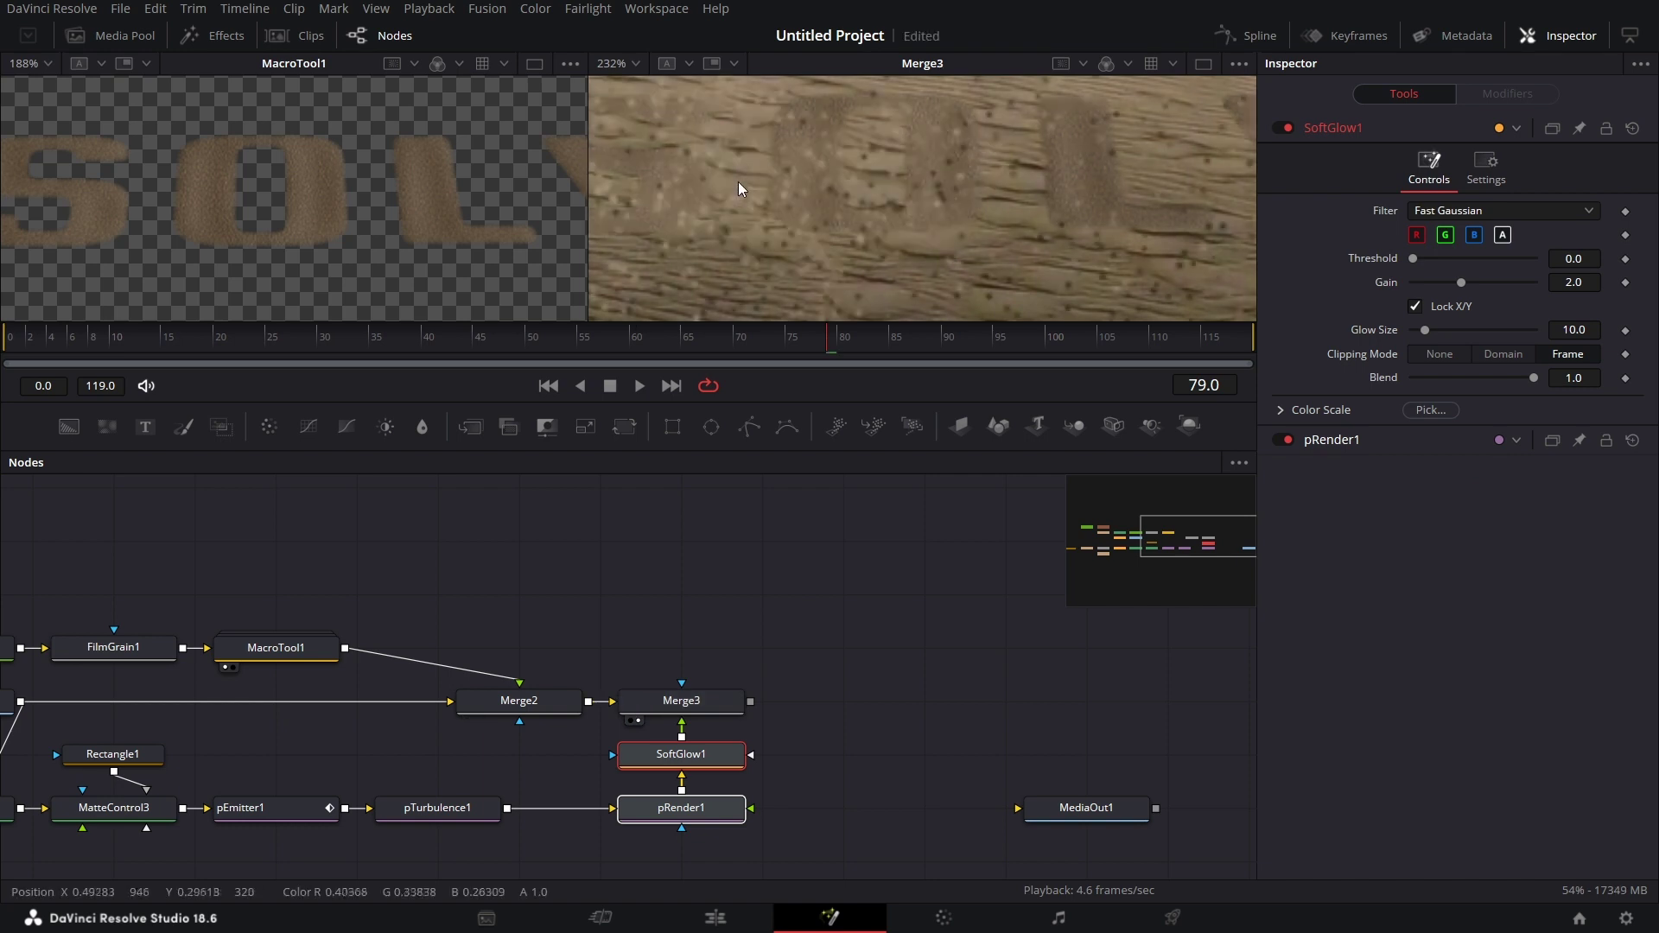
click(634, 63)
click(636, 91)
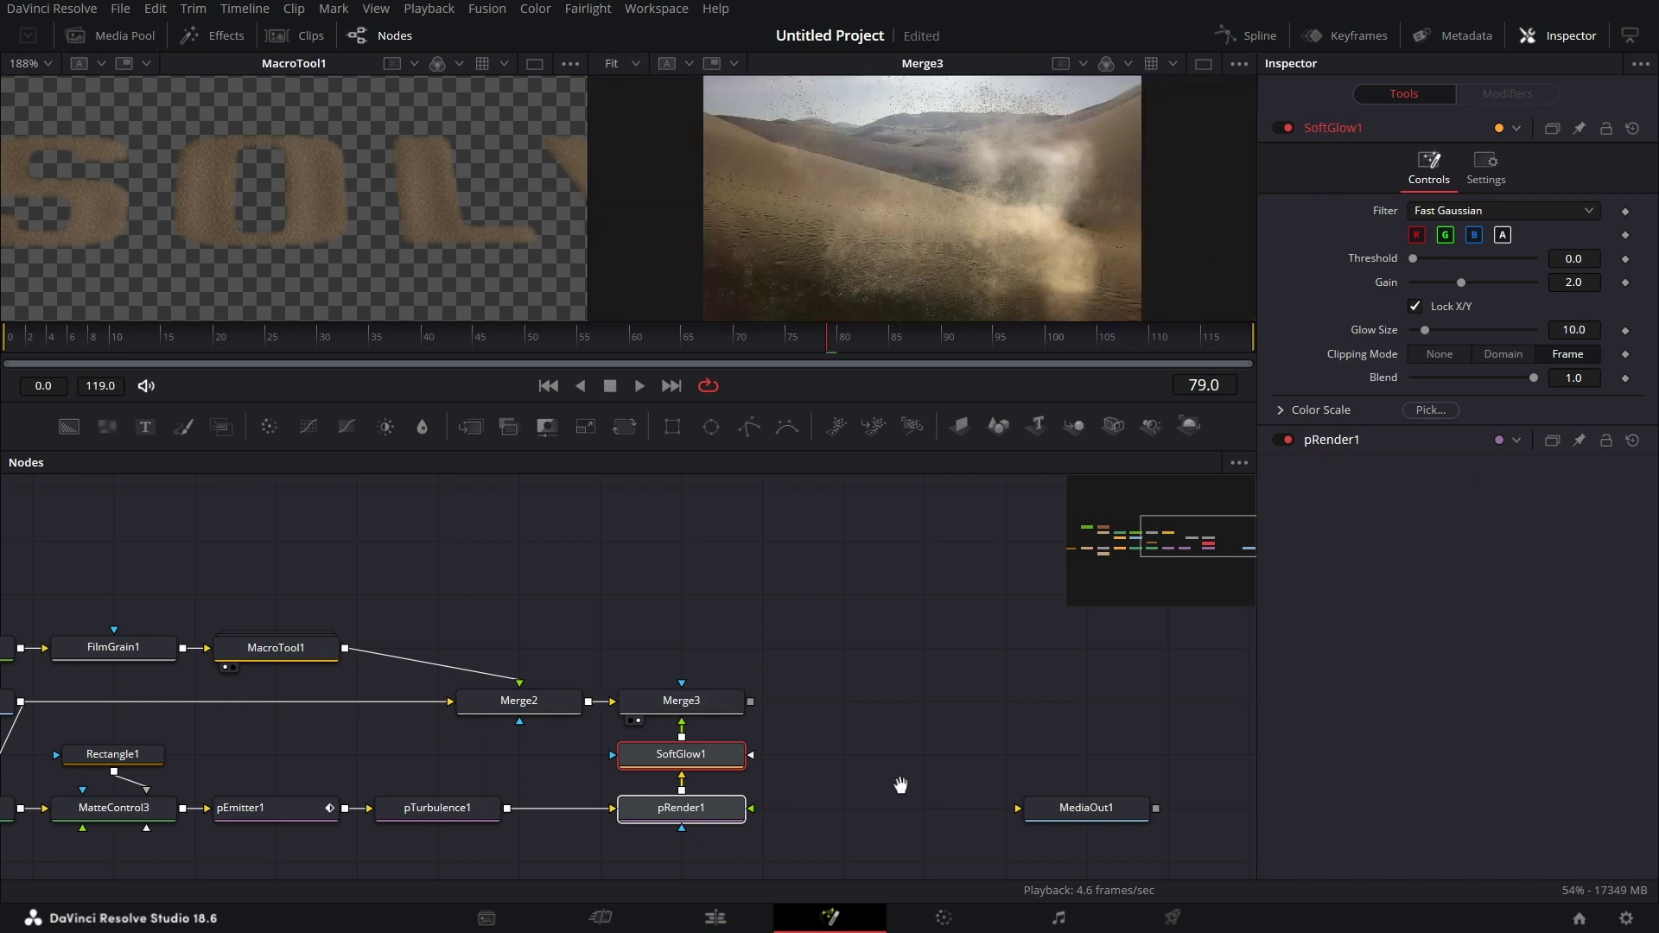
- Connect Merge3 to MediaOut1 and show MediaOut1 in a single viewer at frame 0
drag(1107, 805, 1025, 693)
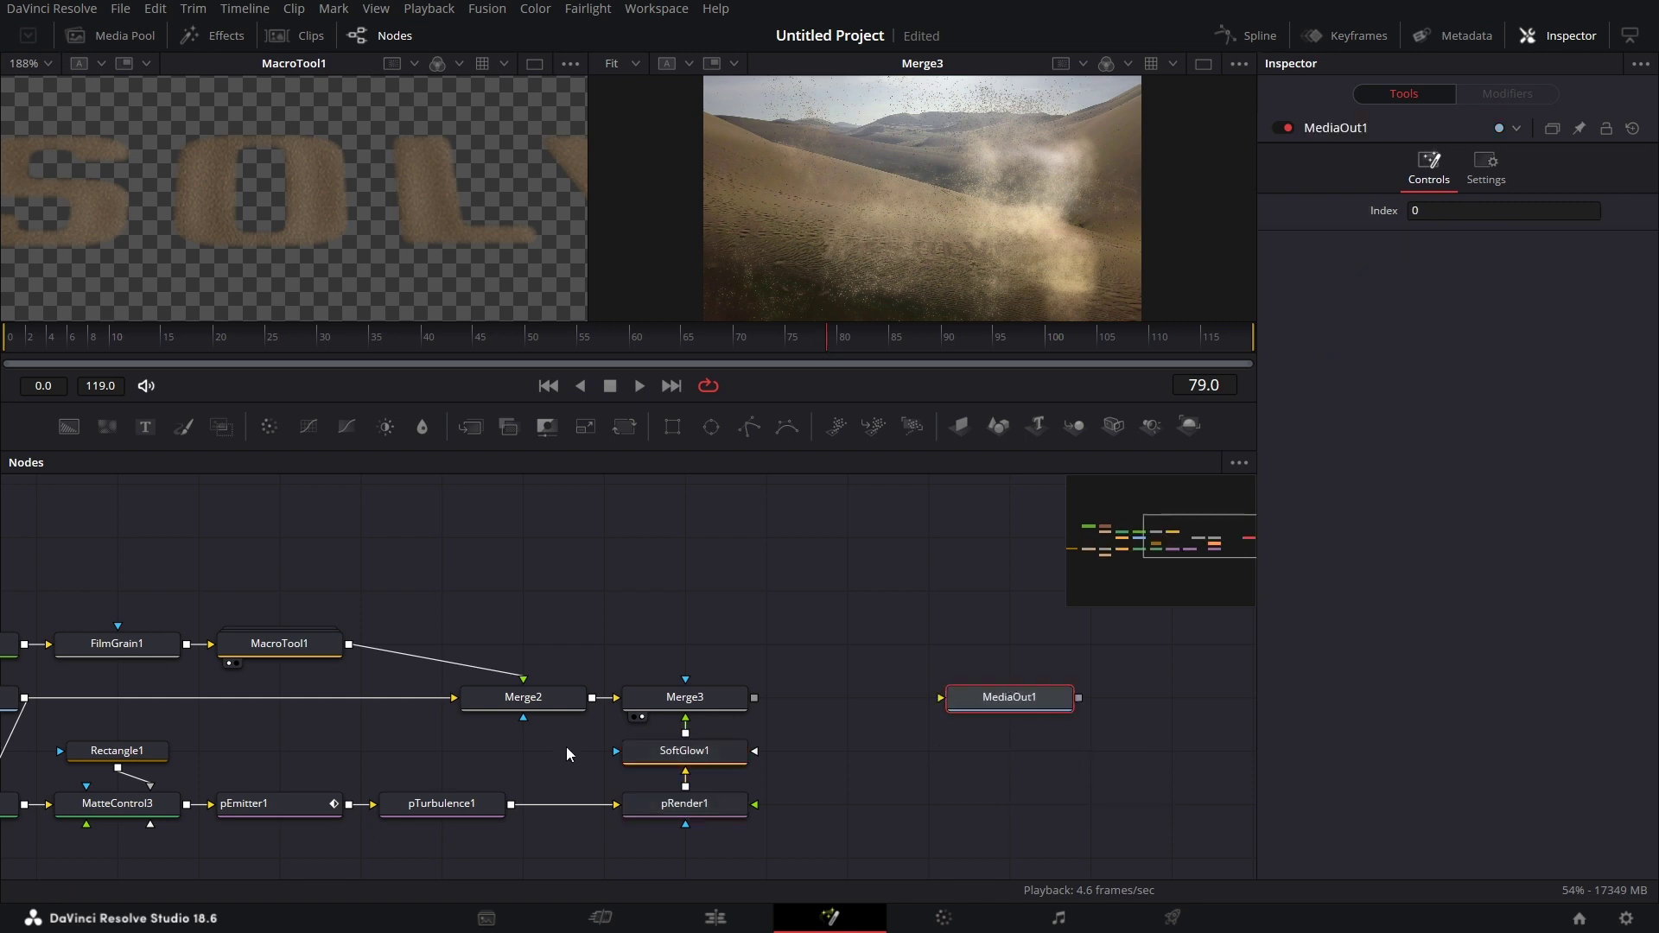
drag(754, 697, 871, 212)
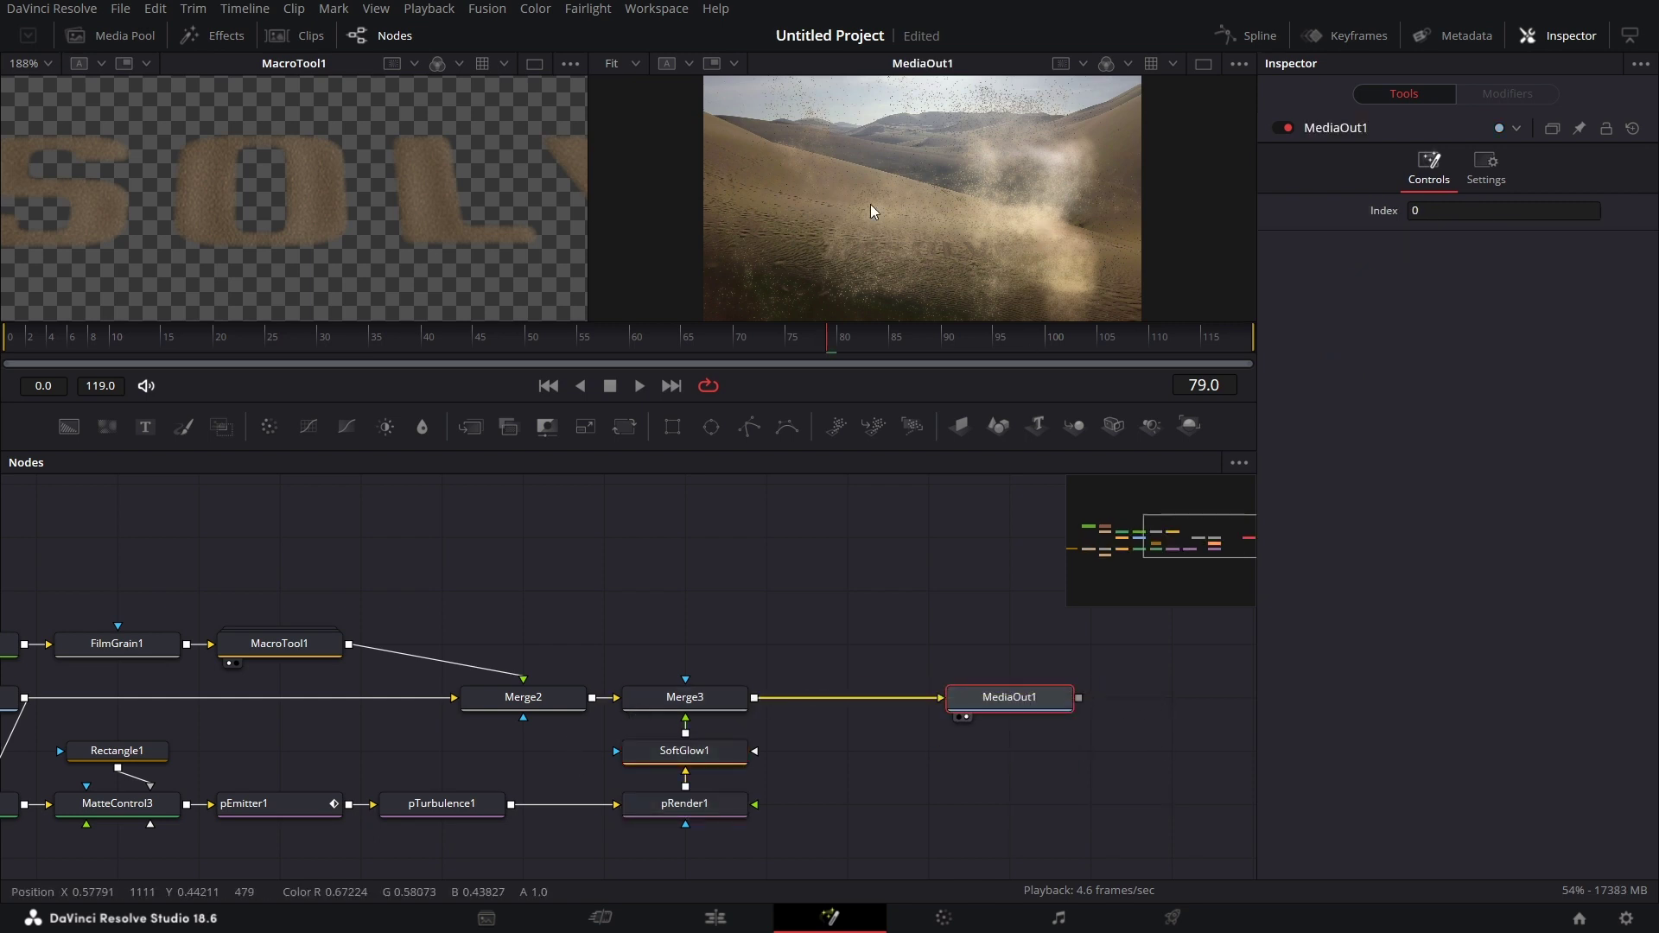
click(1208, 64)
click(4, 344)
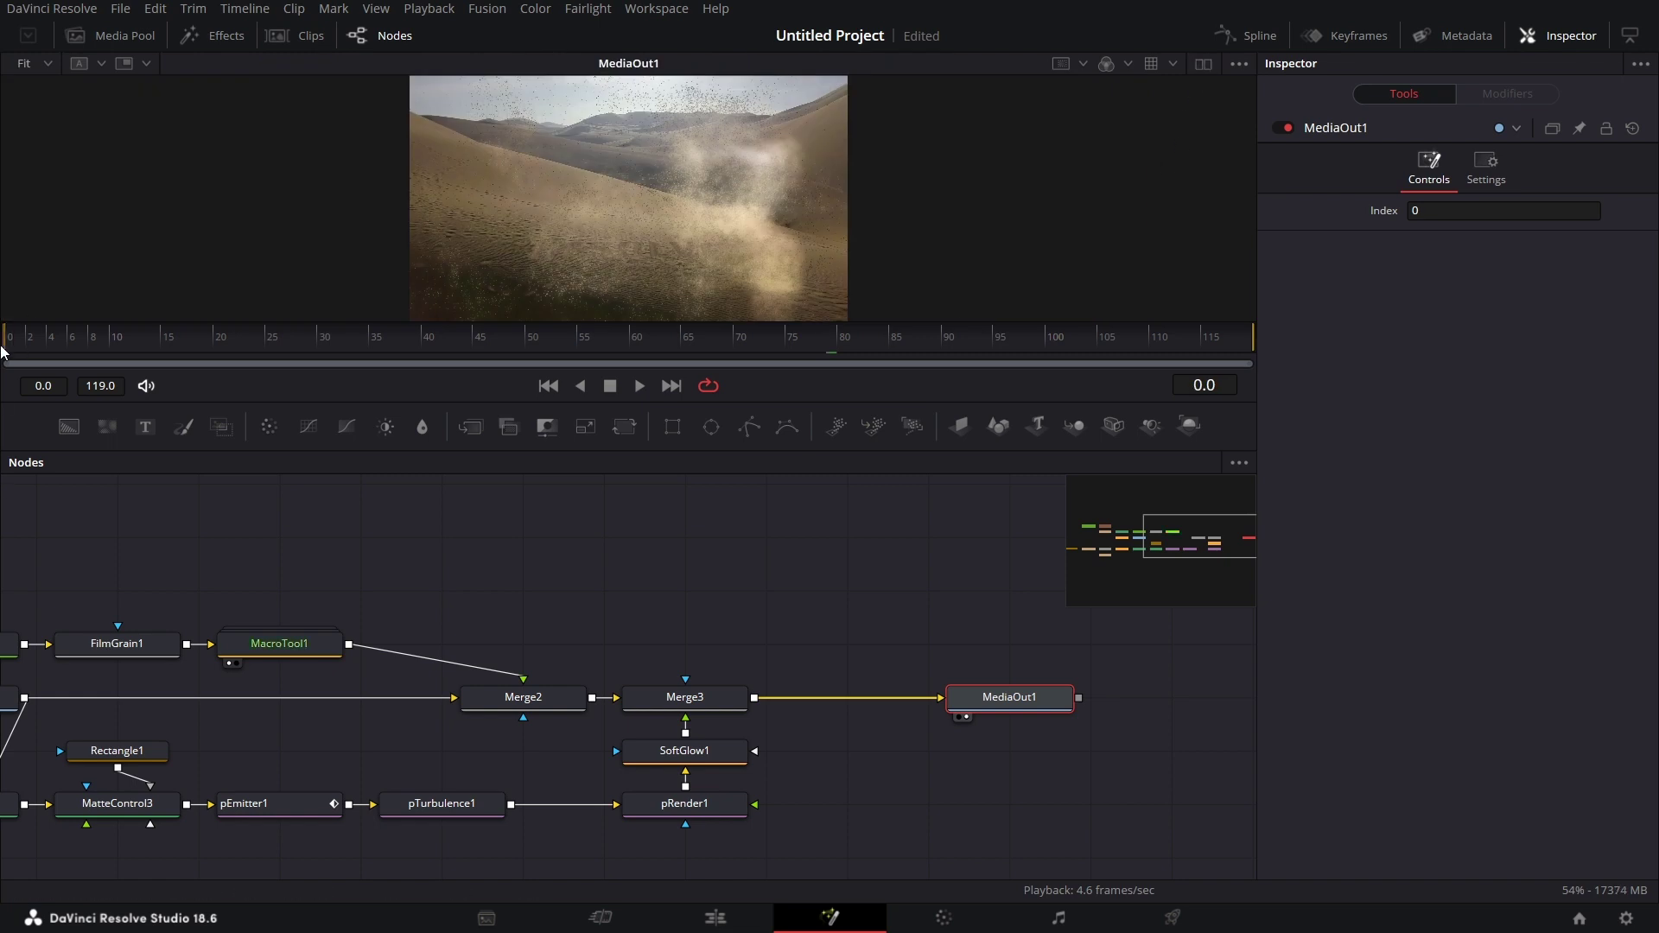